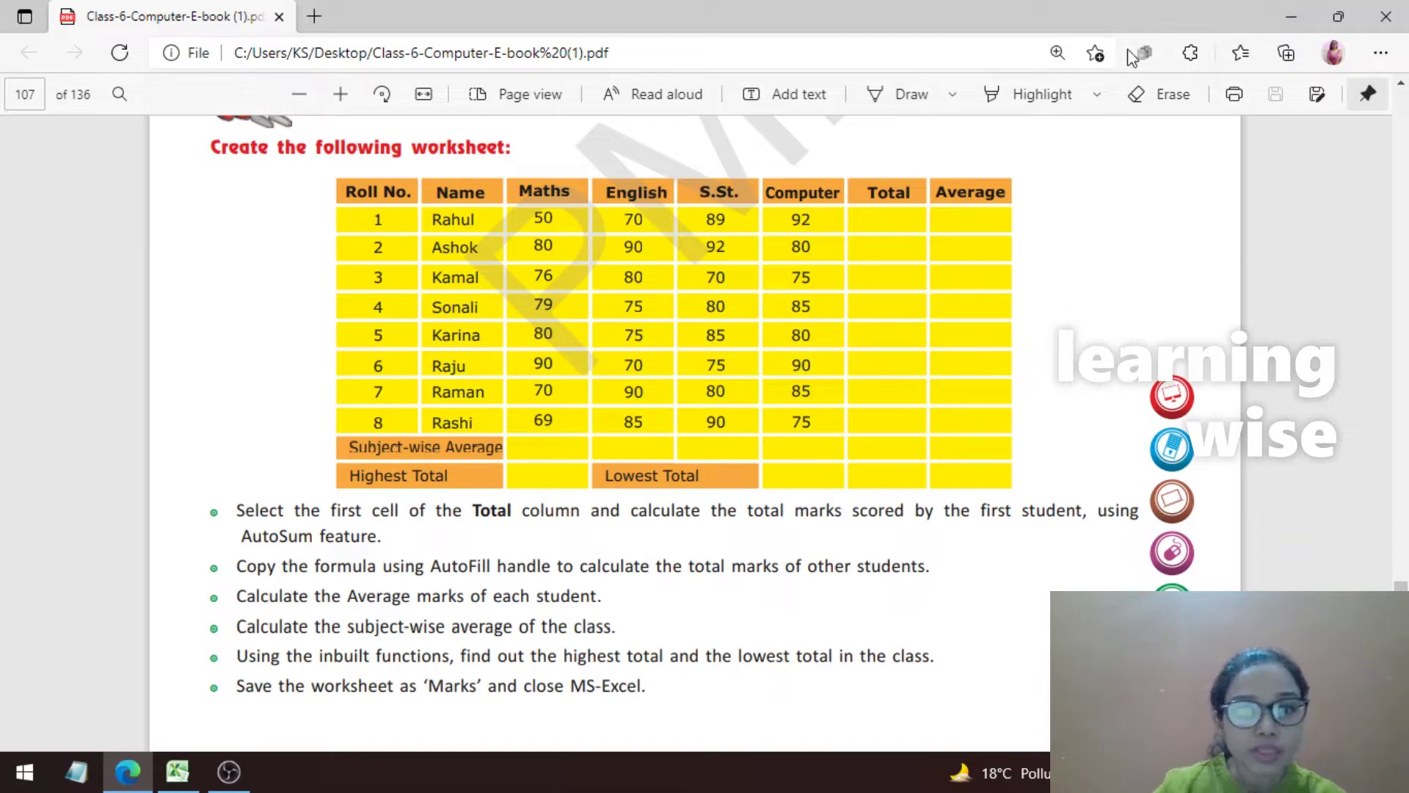
# Read through the lab activity's sample marks table and its task list on page 107 of the e-book.
pyautogui.scroll(2, 394, 491)
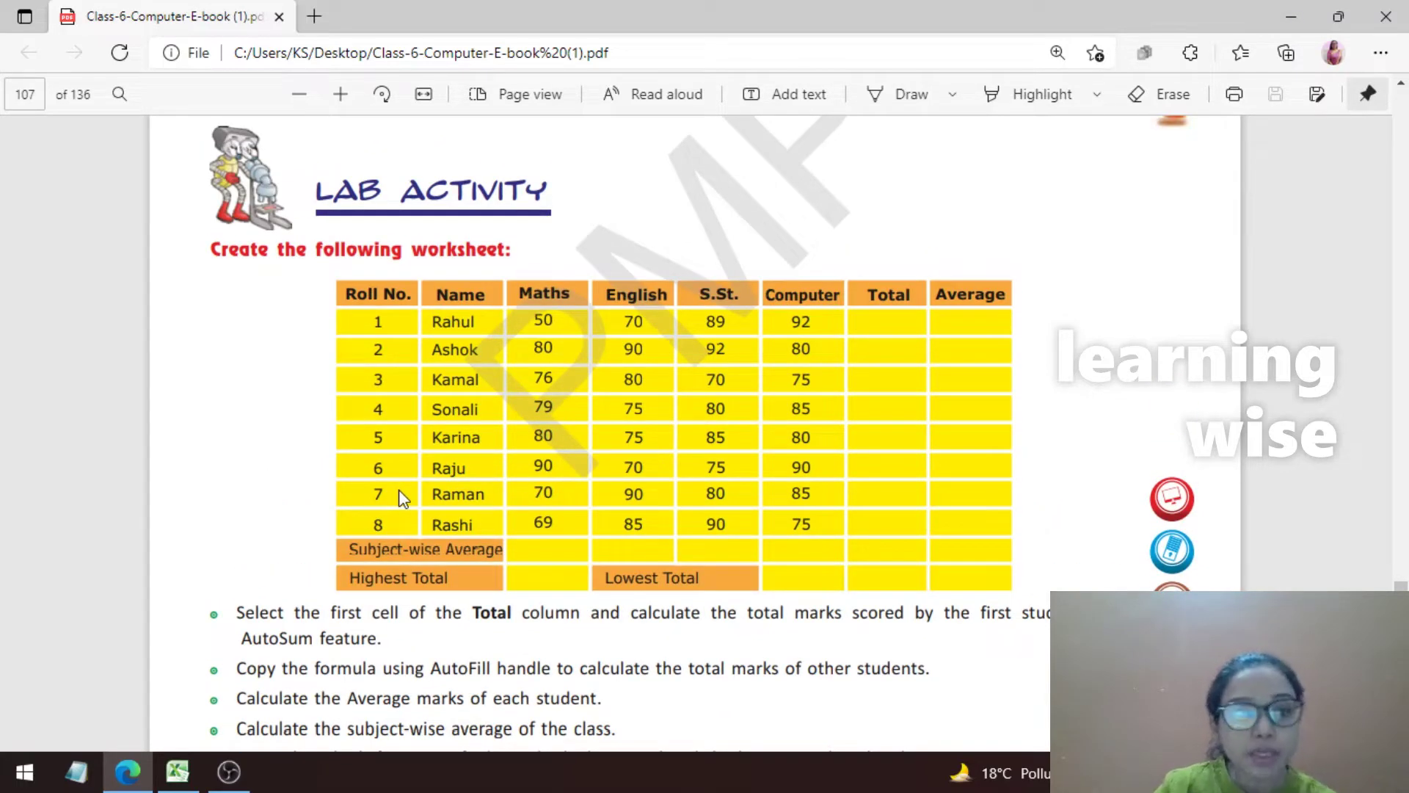
pyautogui.scroll(-2, 406, 499)
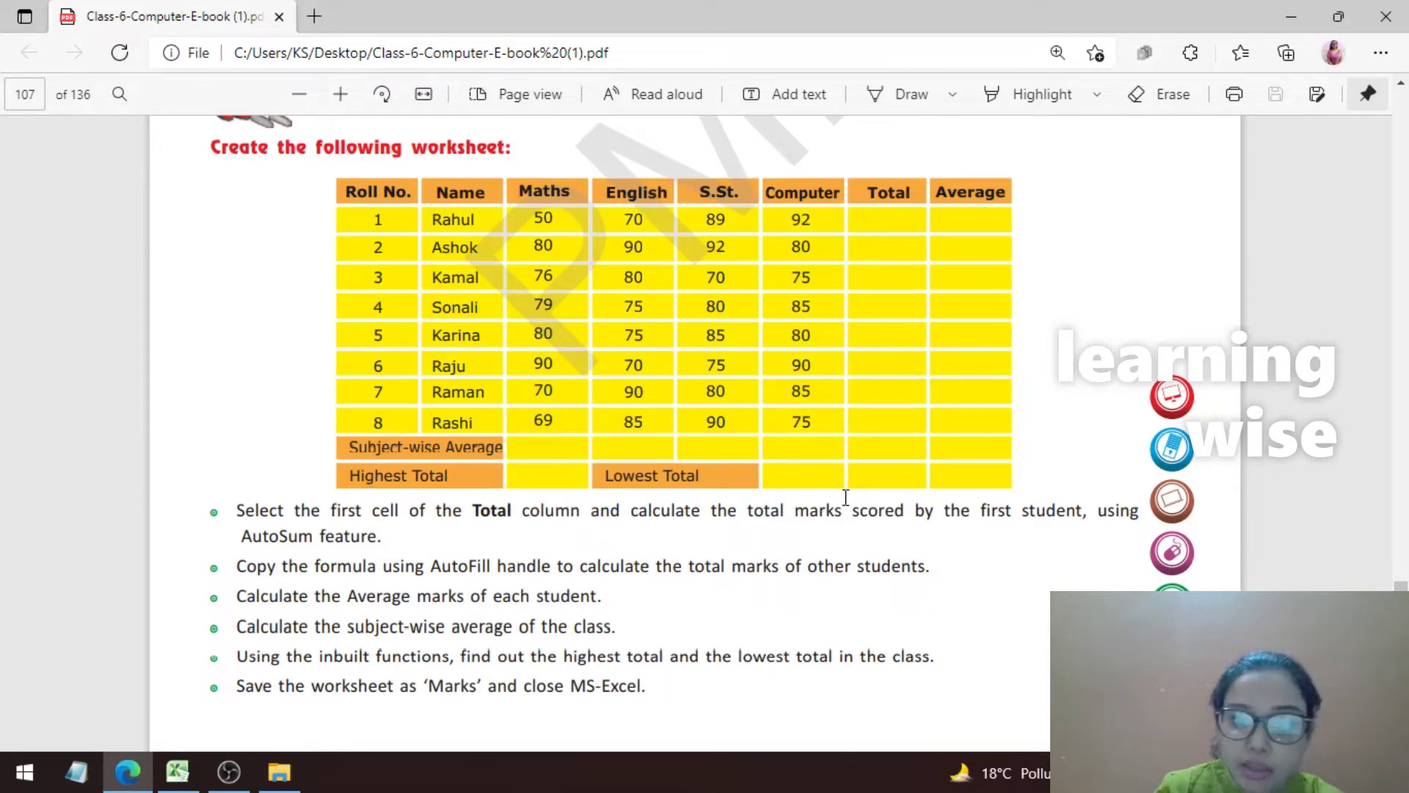
pyautogui.scroll(-3, 793, 611)
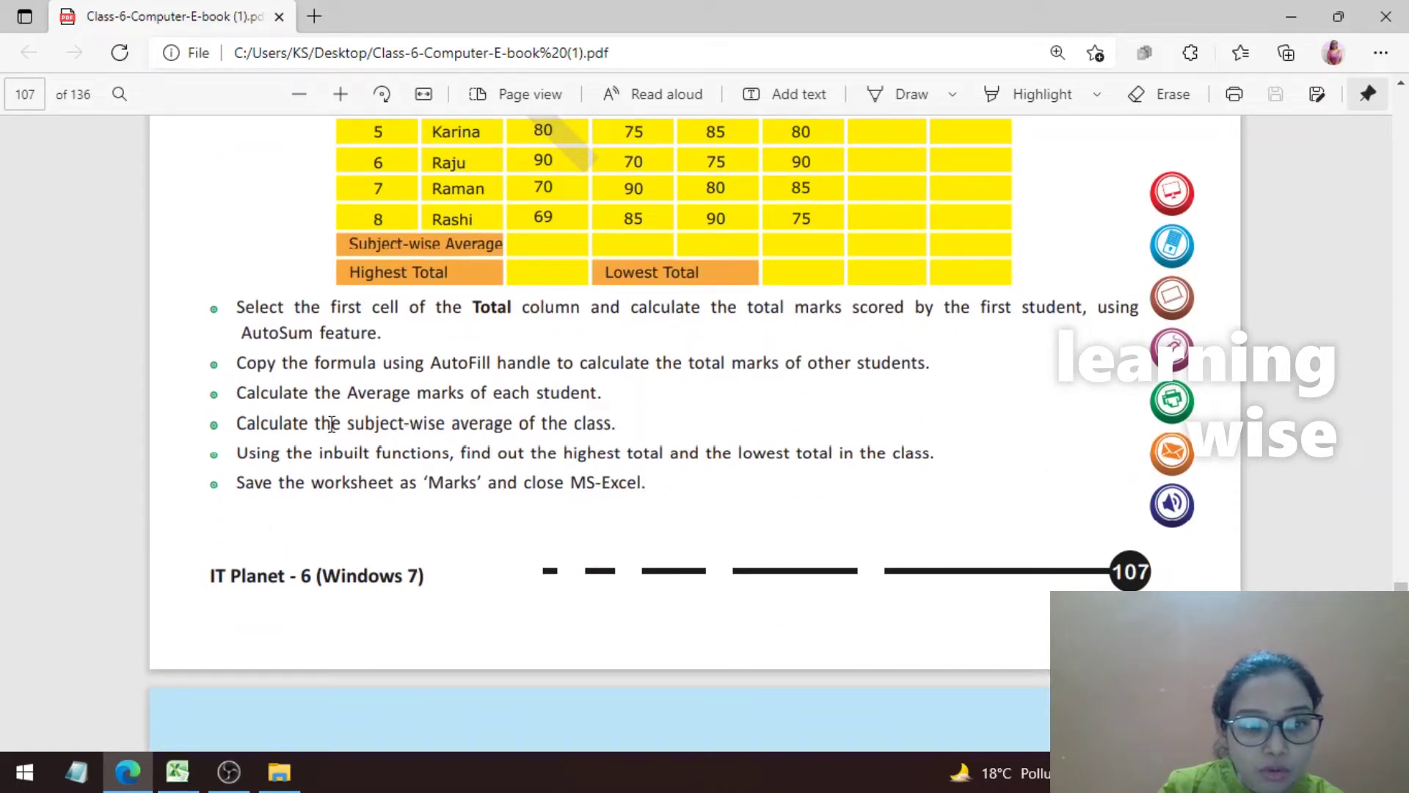
pyautogui.scroll(2, 538, 483)
pyautogui.scroll(2, 538, 483)
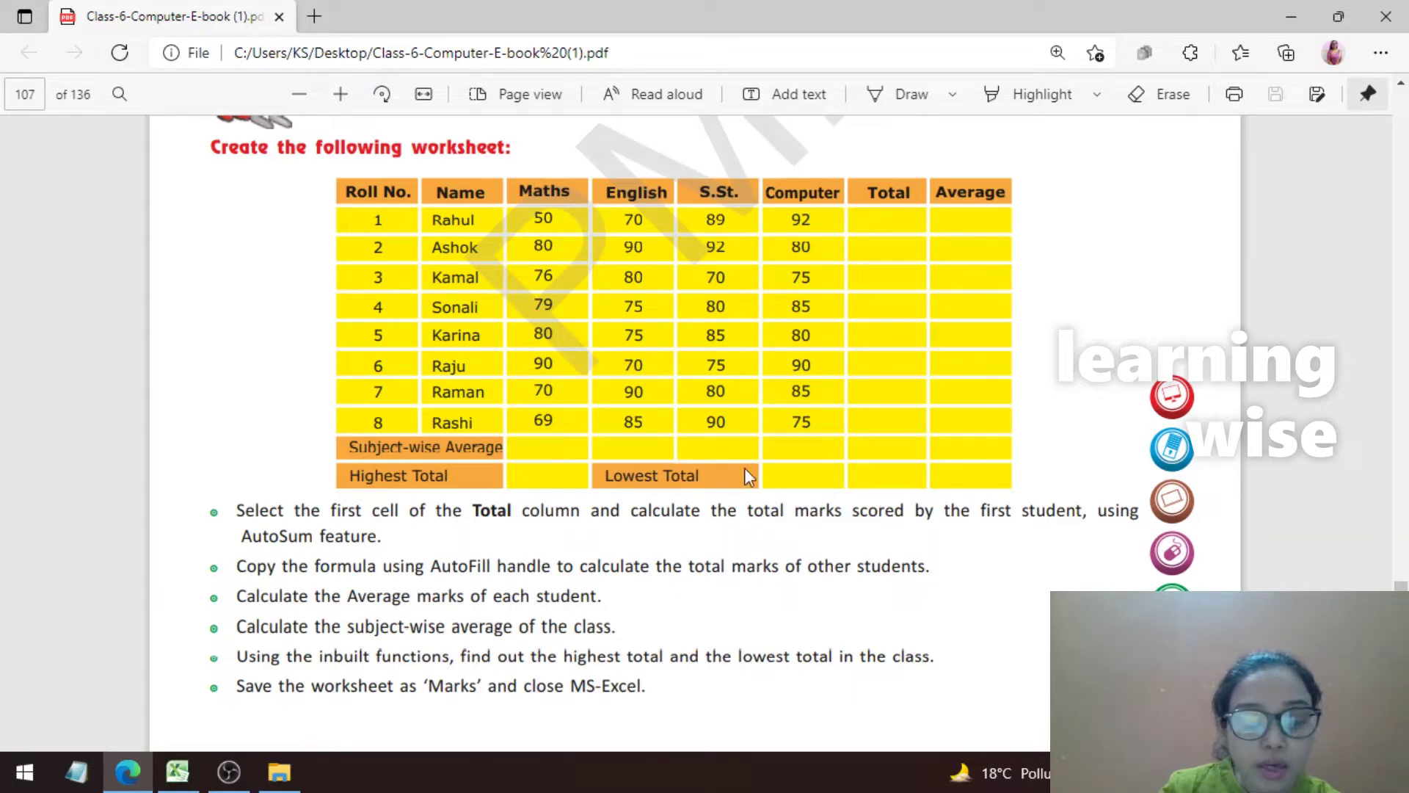
pyautogui.scroll(-1, 619, 640)
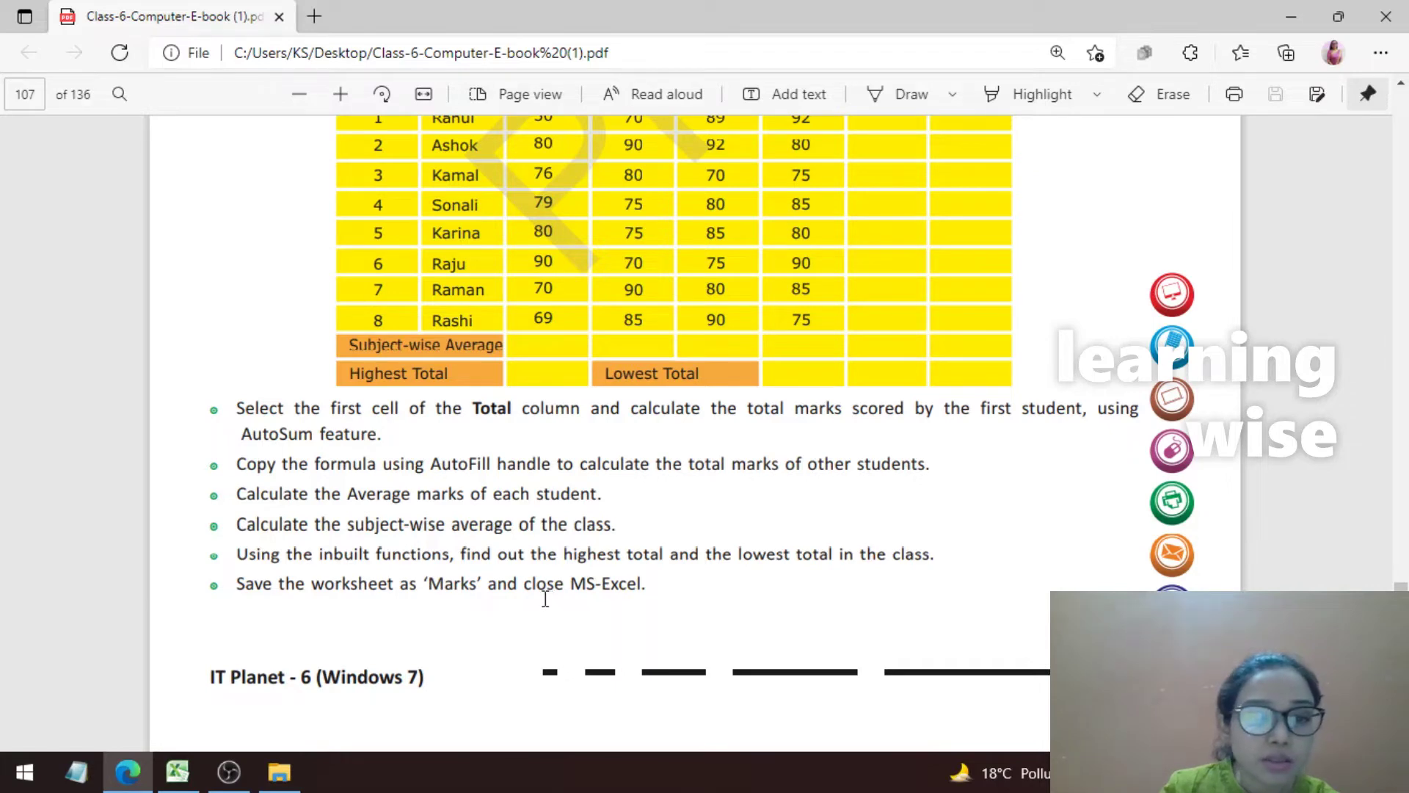
pyautogui.scroll(3, 549, 601)
pyautogui.scroll(-1, 545, 599)
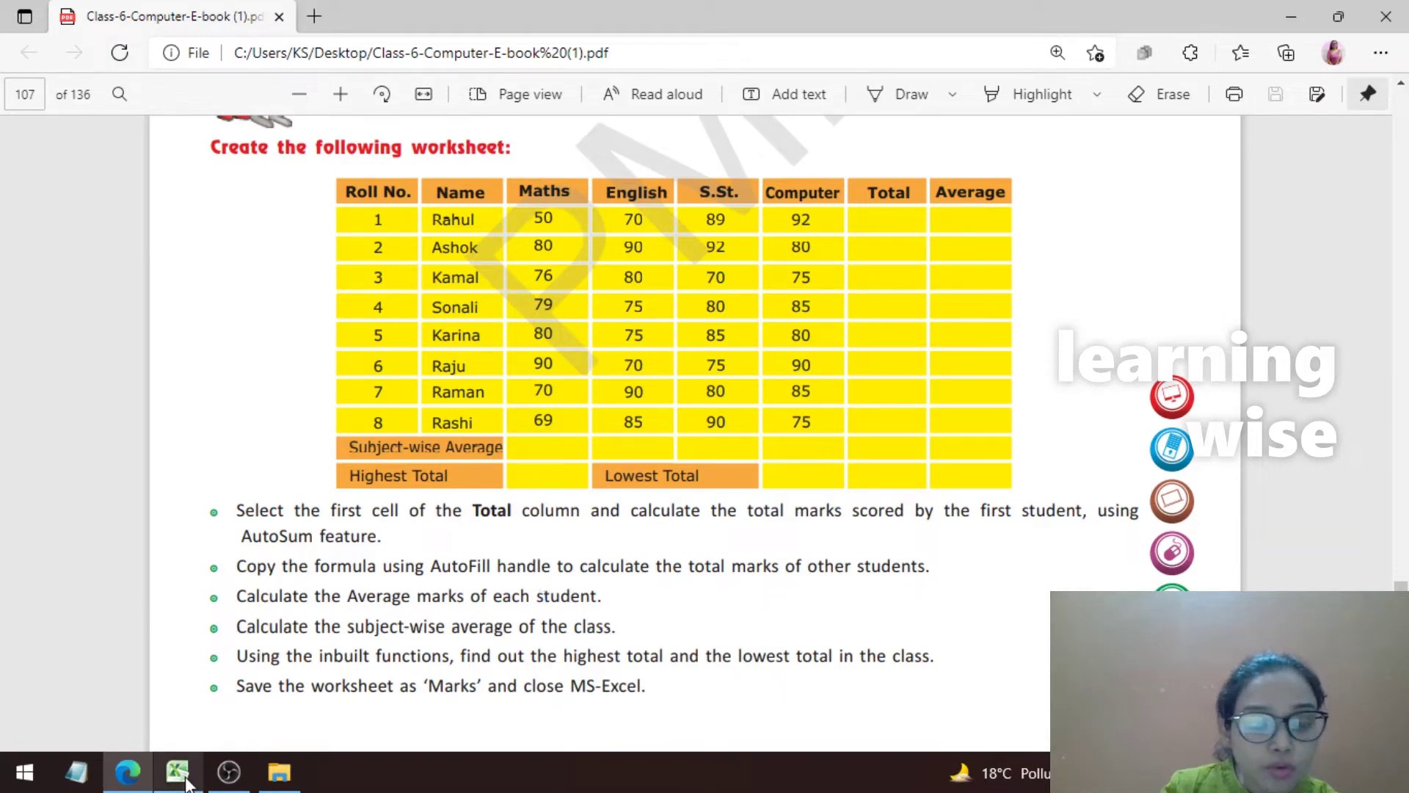
# Switch to the Book1-lab activity workbook in Excel.
pyautogui.moveTo(187, 784)
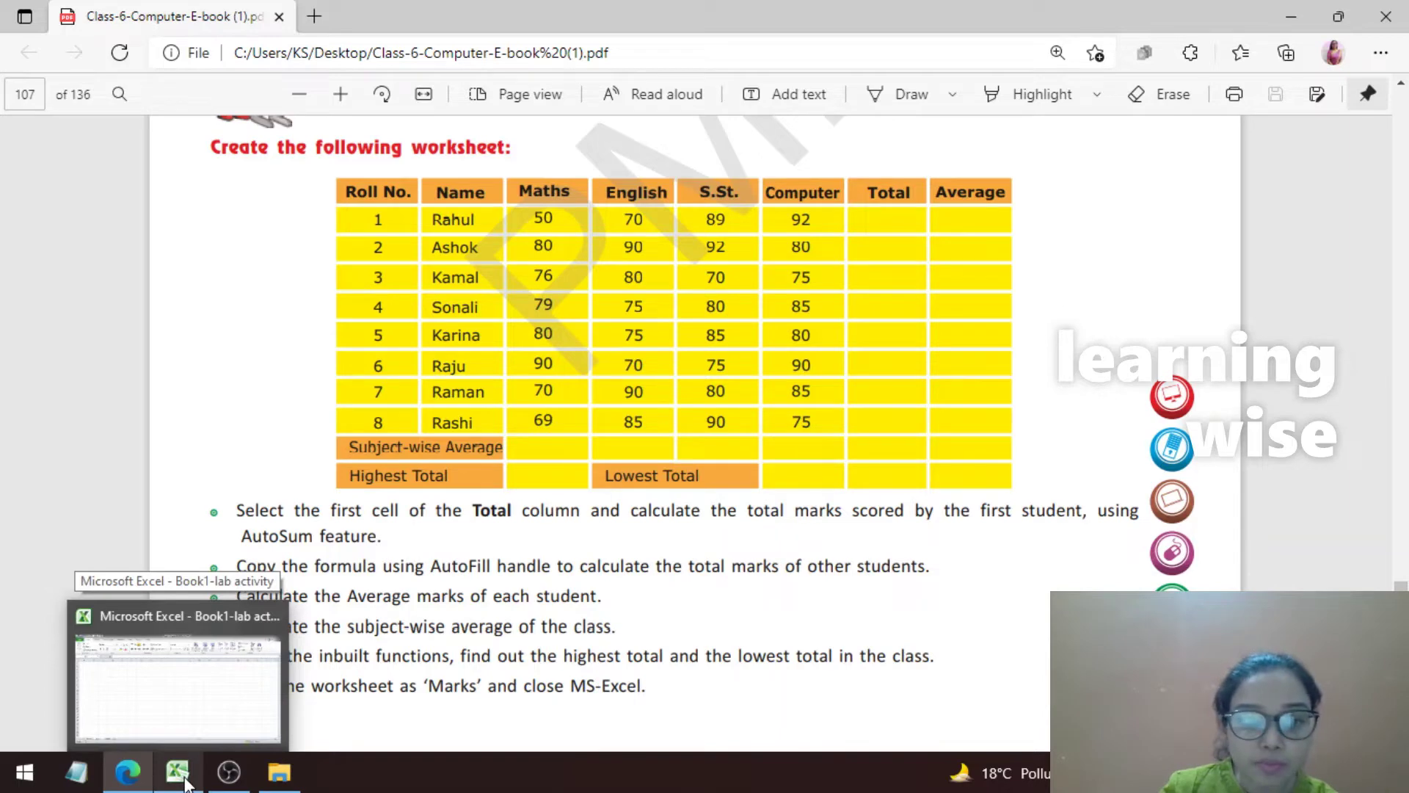
pyautogui.click(150, 687)
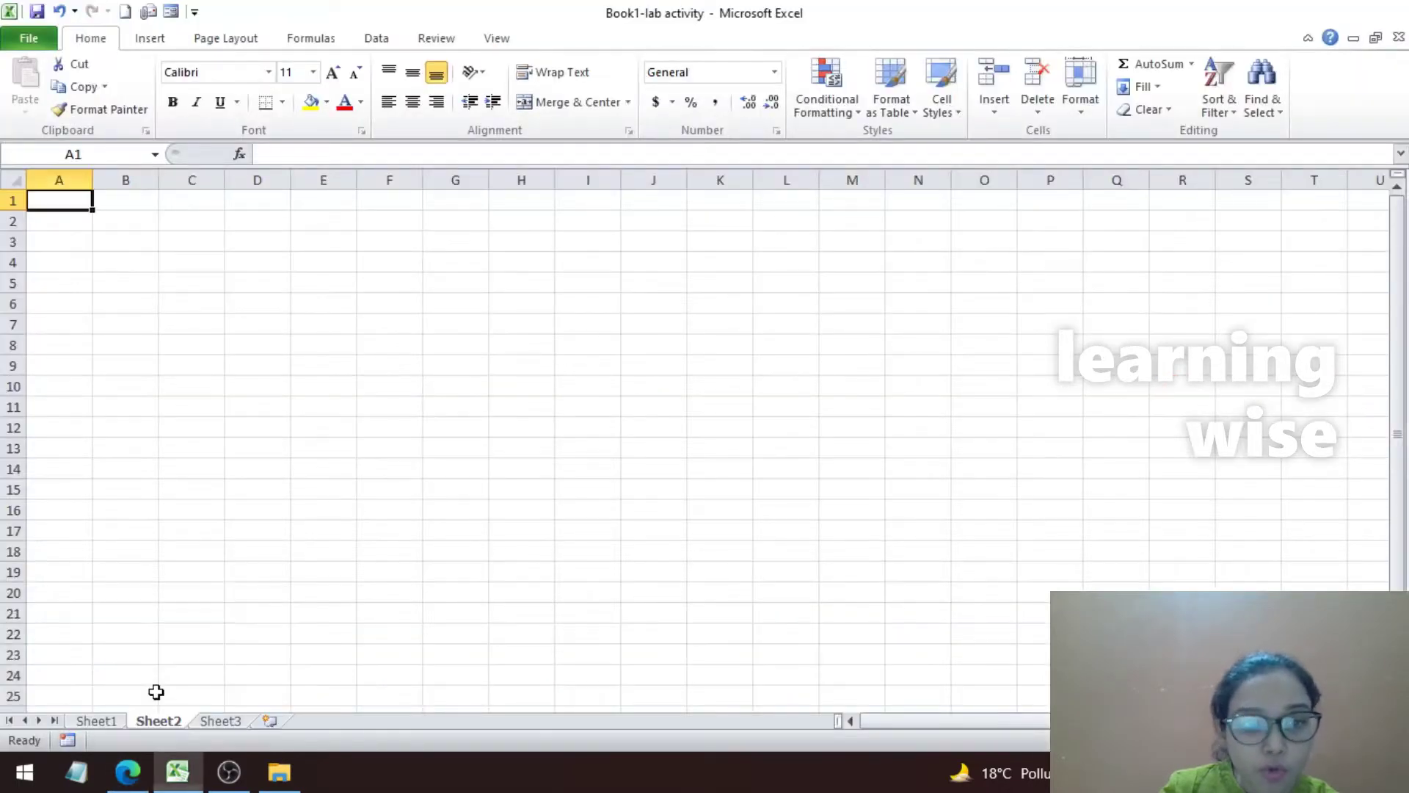
pyautogui.click(121, 221)
pyautogui.write('ROLL')
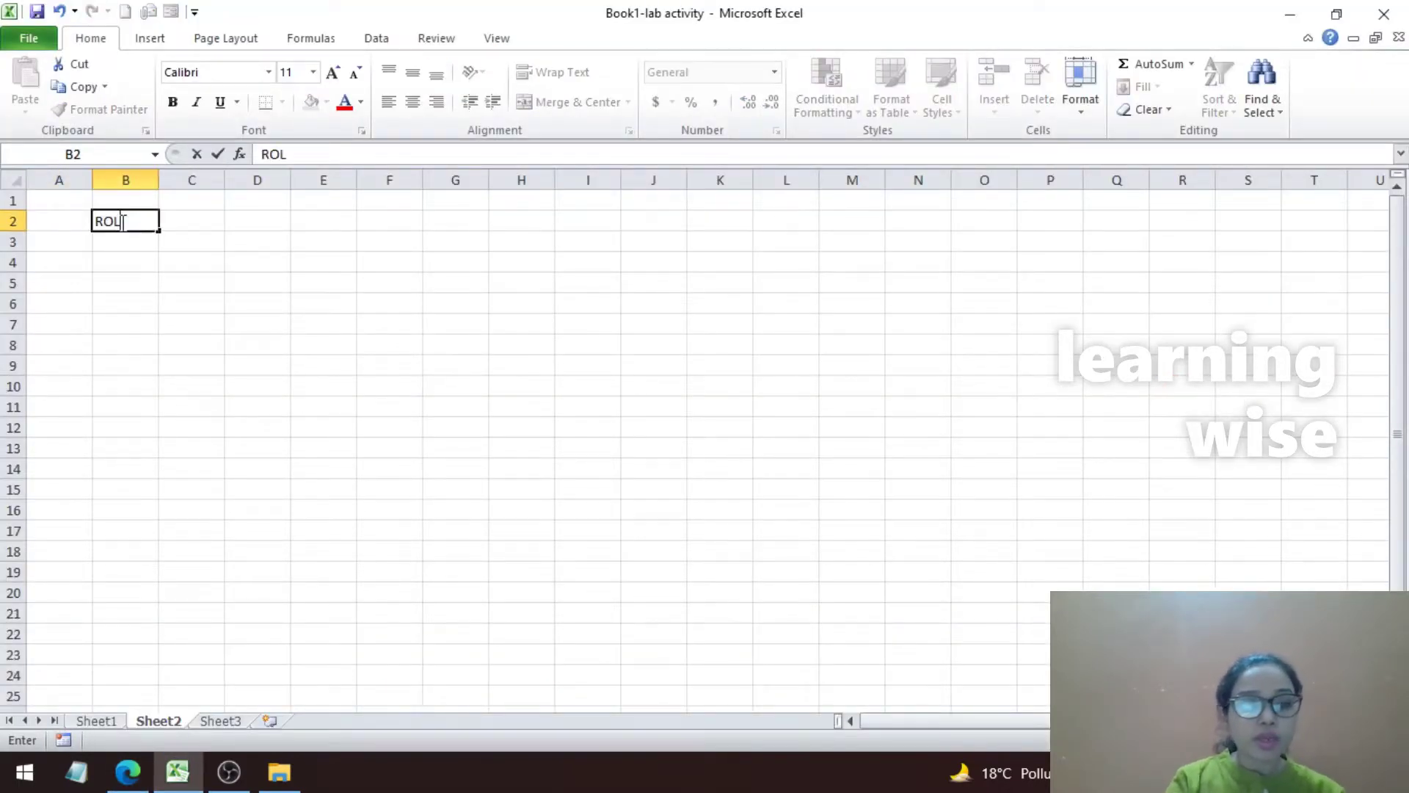
pyautogui.press('BackSpace')
pyautogui.press('BackSpace')
pyautogui.press('BackSpace')
pyautogui.press('BackSpace')
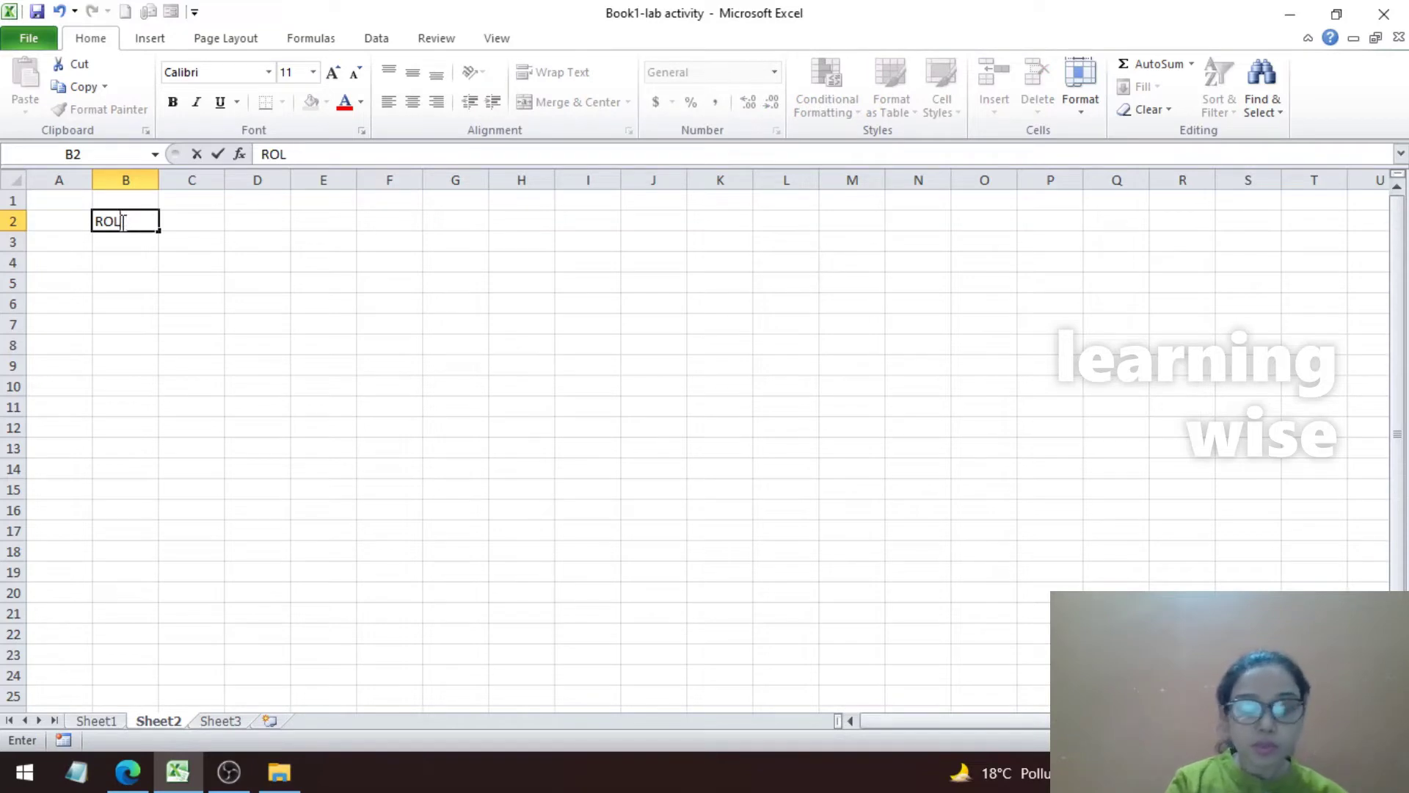
pyautogui.click(343, 305)
# Enter the column headings ROLLNO, NAME and MATHS in cells B2 to D2.
pyautogui.click(132, 220)
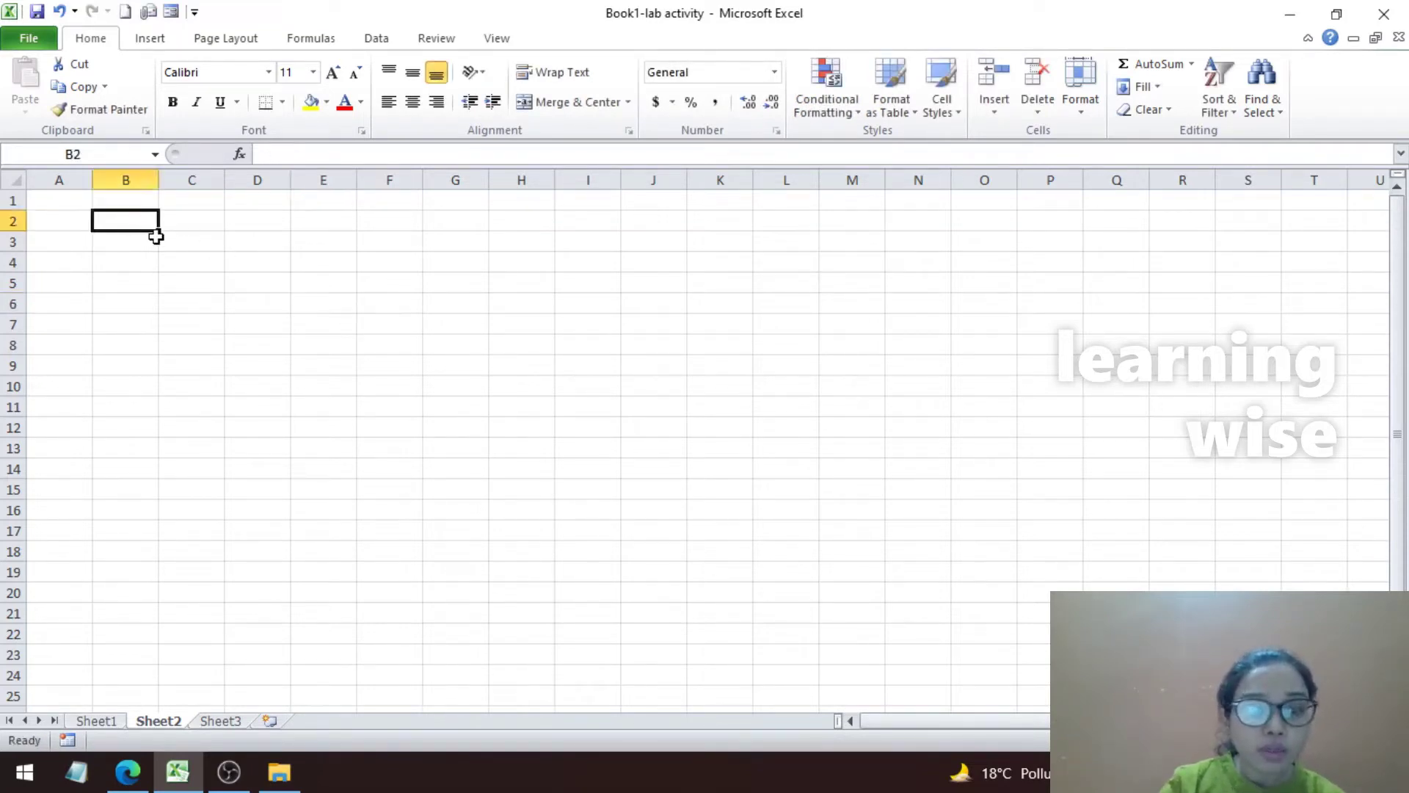
pyautogui.write('ROLLNO')
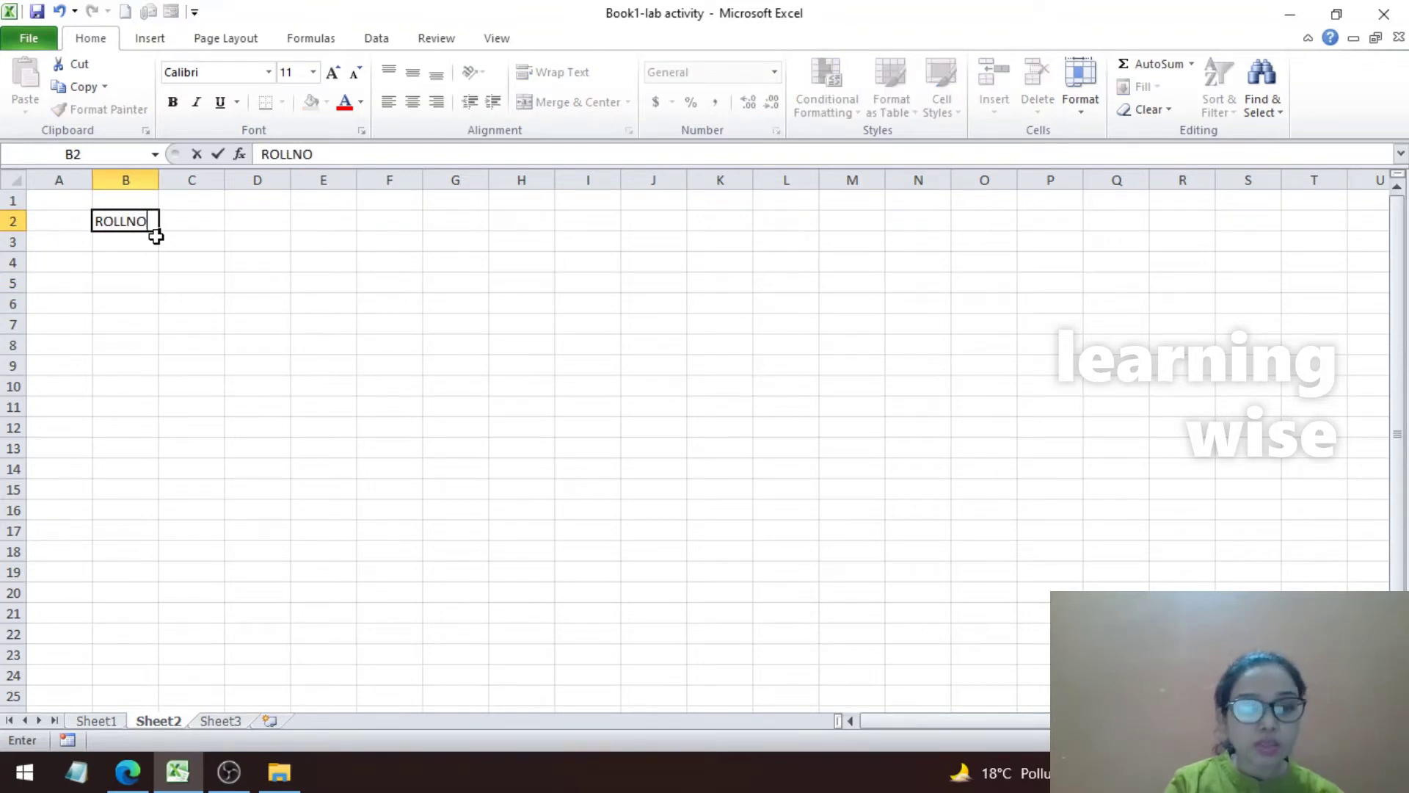
pyautogui.press('Tab')
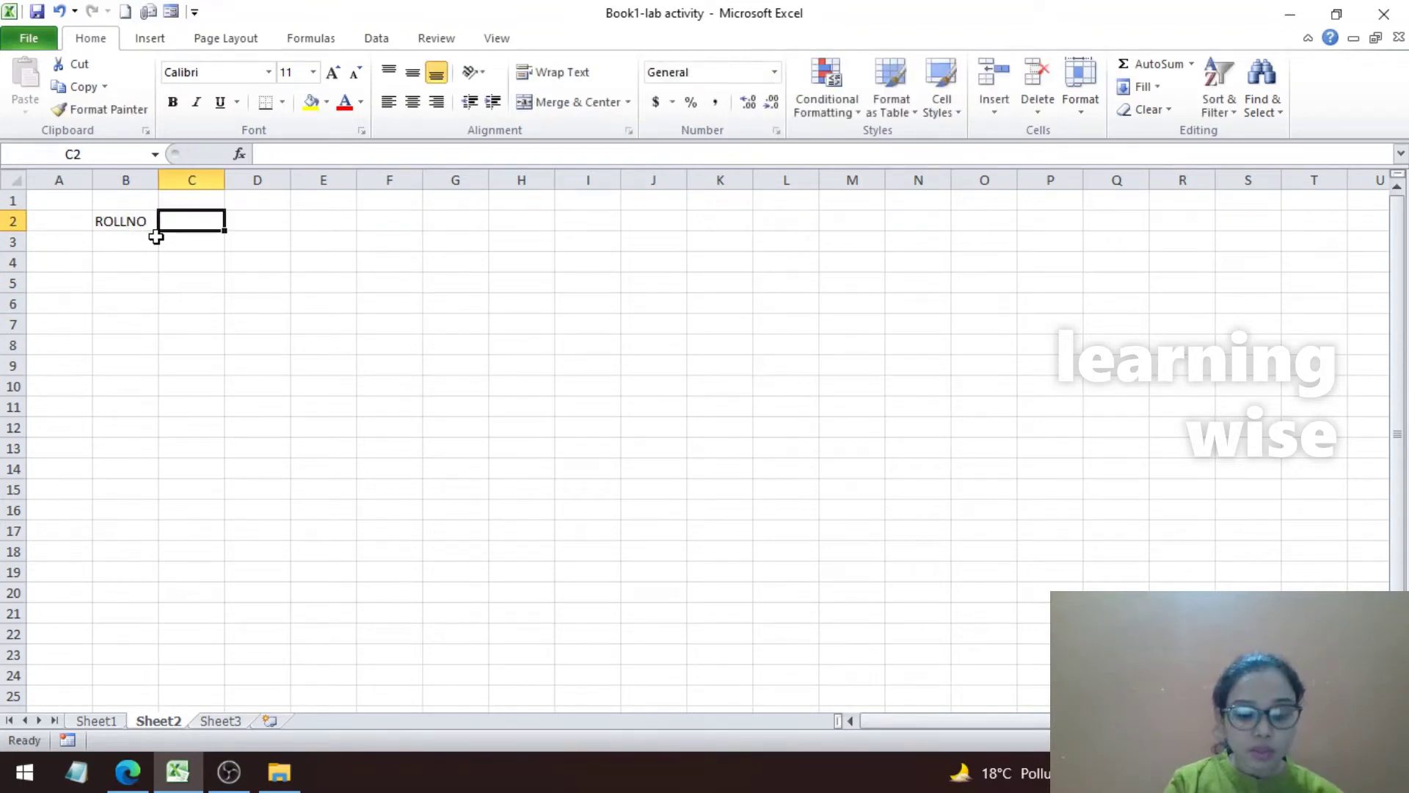
pyautogui.write('NAME')
pyautogui.press('Tab')
pyautogui.write('M')
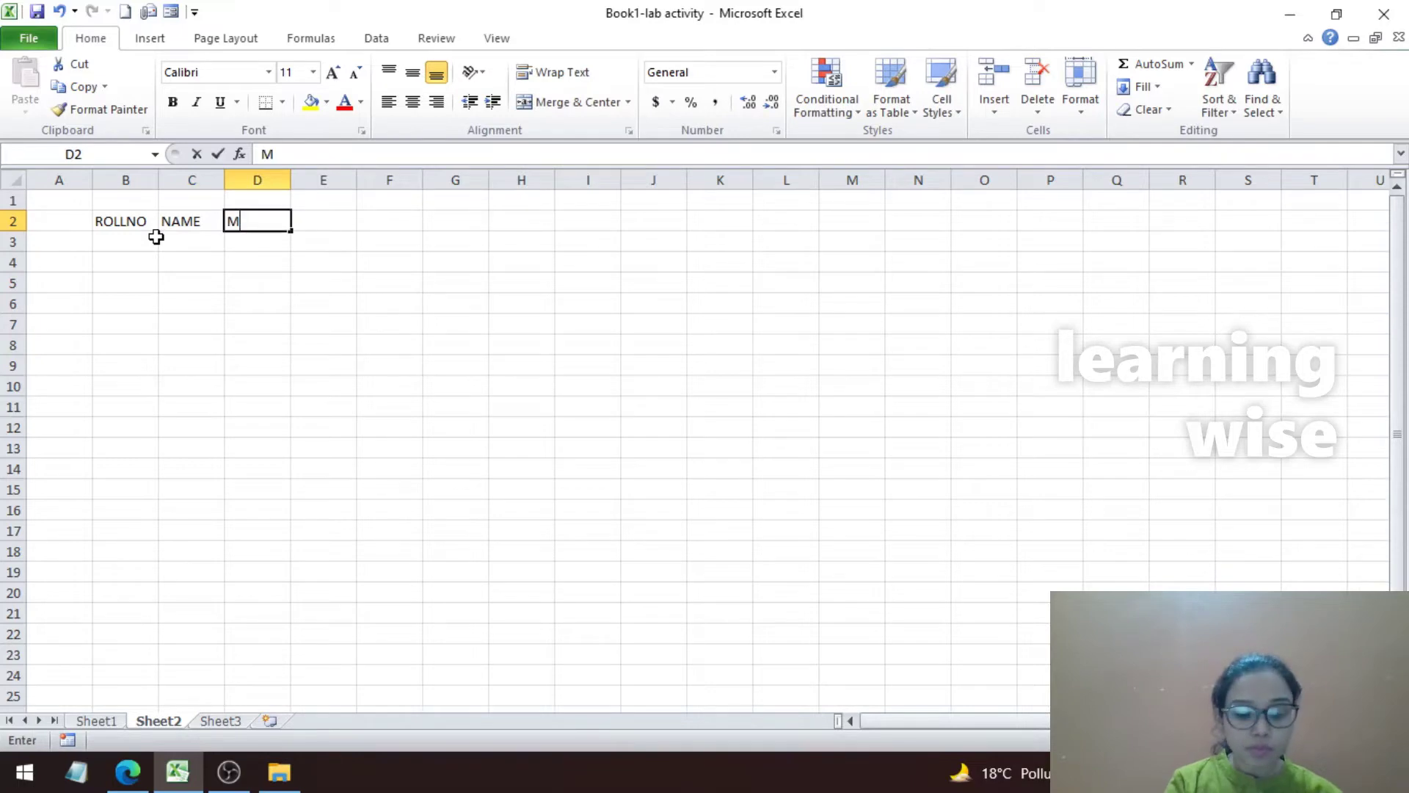
pyautogui.write('ATH')
pyautogui.press('BackSpace')
pyautogui.press('BackSpace')
pyautogui.write('ATHS')
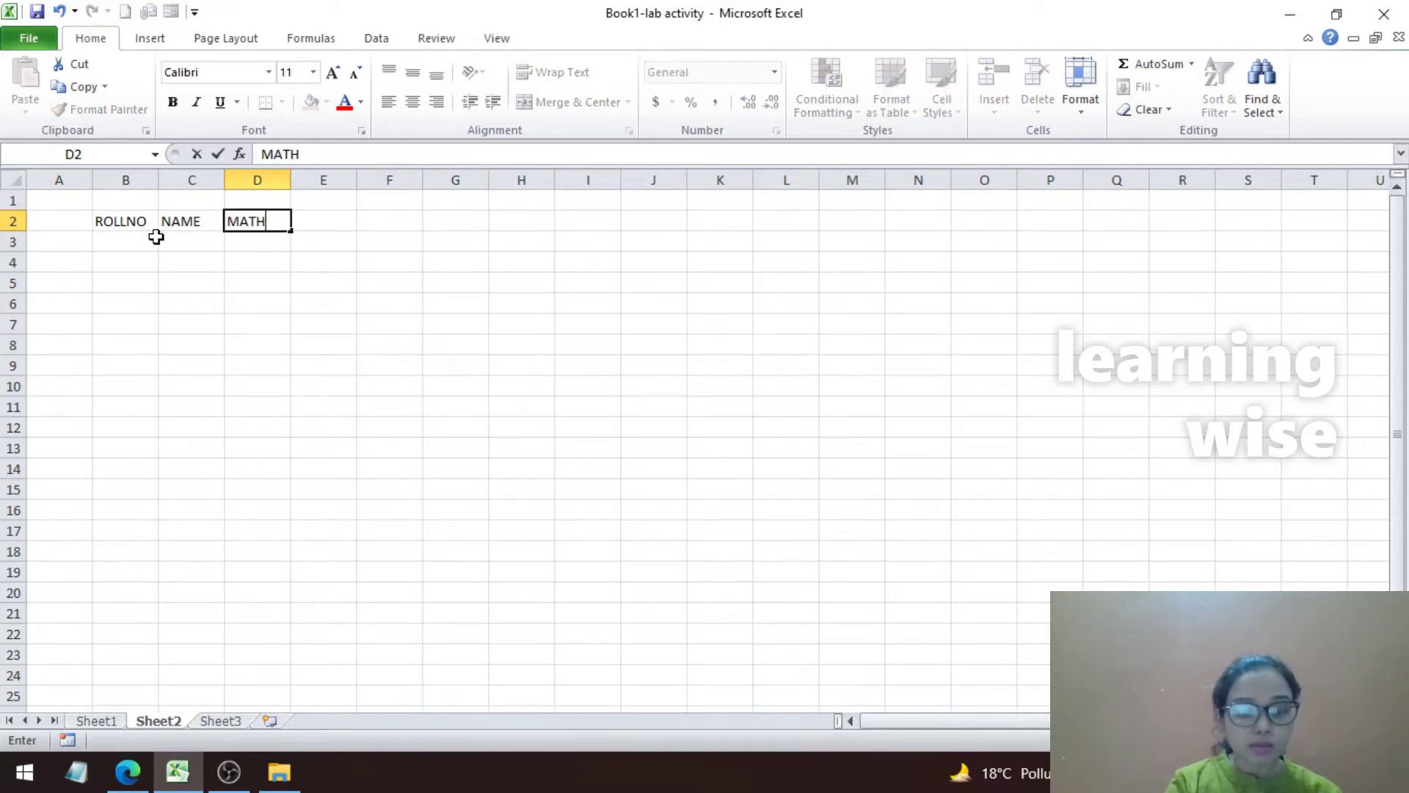
pyautogui.press('Tab')
# Enter the headings ENGLISH and SST in cells E2 and F2.
pyautogui.write('ENGLICH')
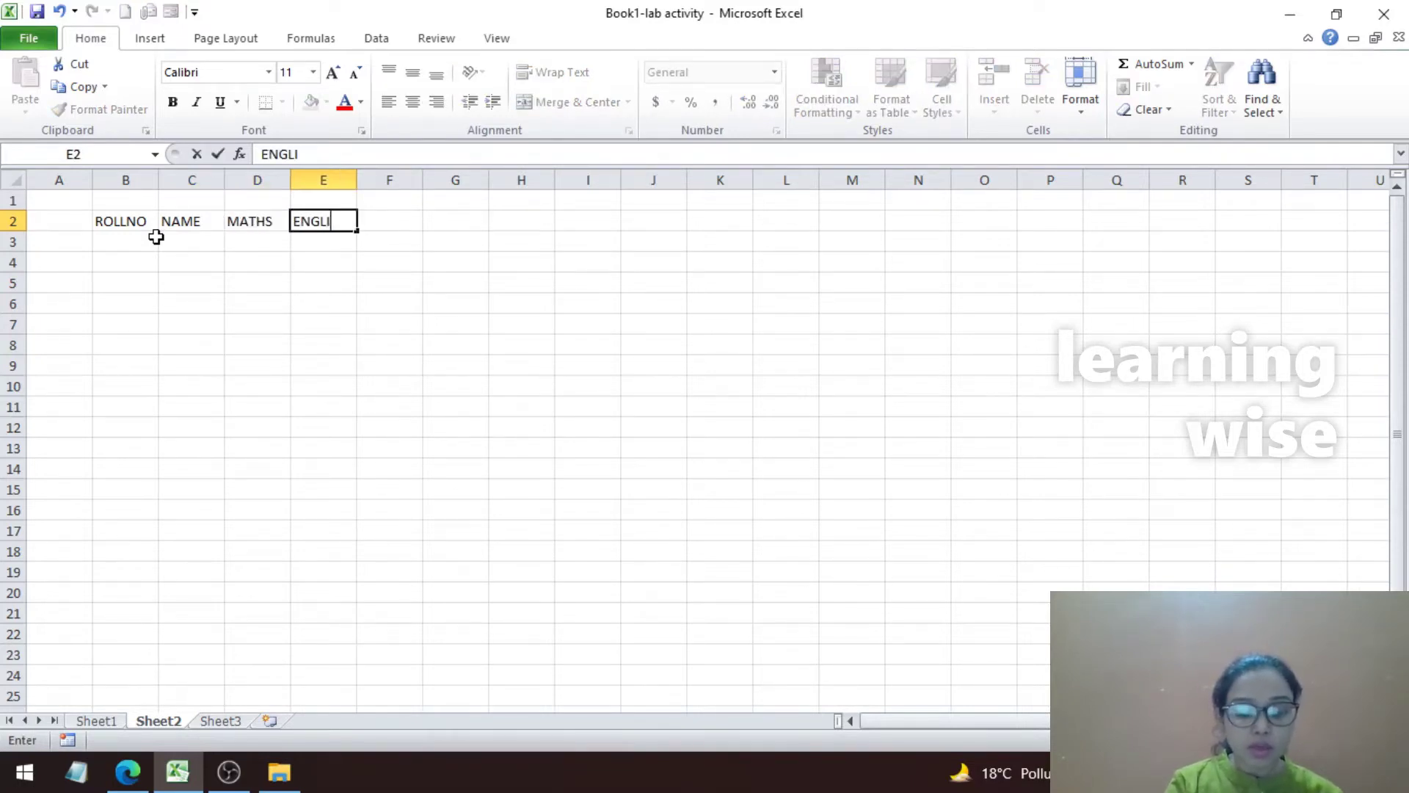
pyautogui.press('BackSpace')
pyautogui.press('BackSpace')
pyautogui.press('BackSpace')
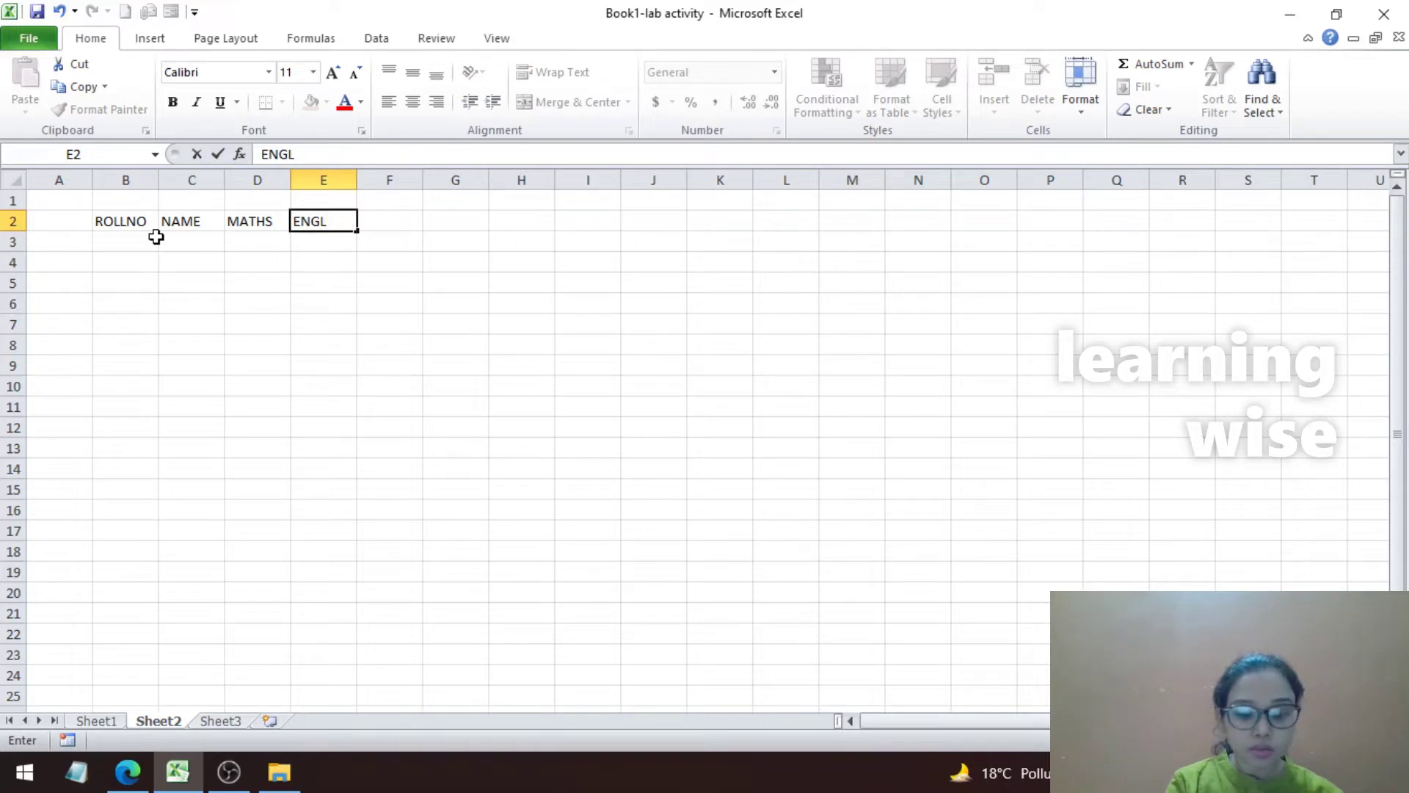
pyautogui.write('ISH')
pyautogui.press('Tab')
pyautogui.write('SST')
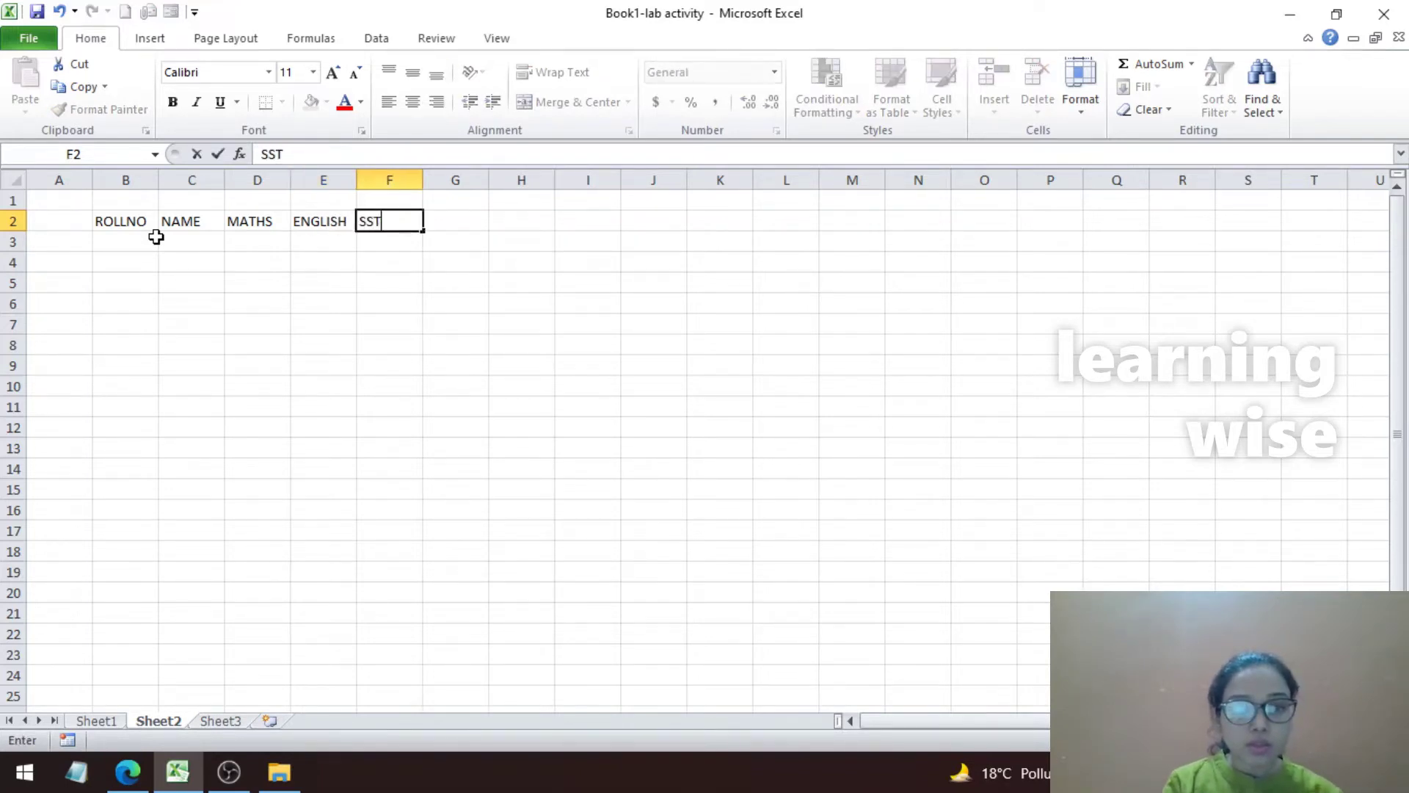
pyautogui.press('Tab')
# Enter the heading COMPUTER in G2 and widen column G so the whole word fits.
pyautogui.write('COMPUTER')
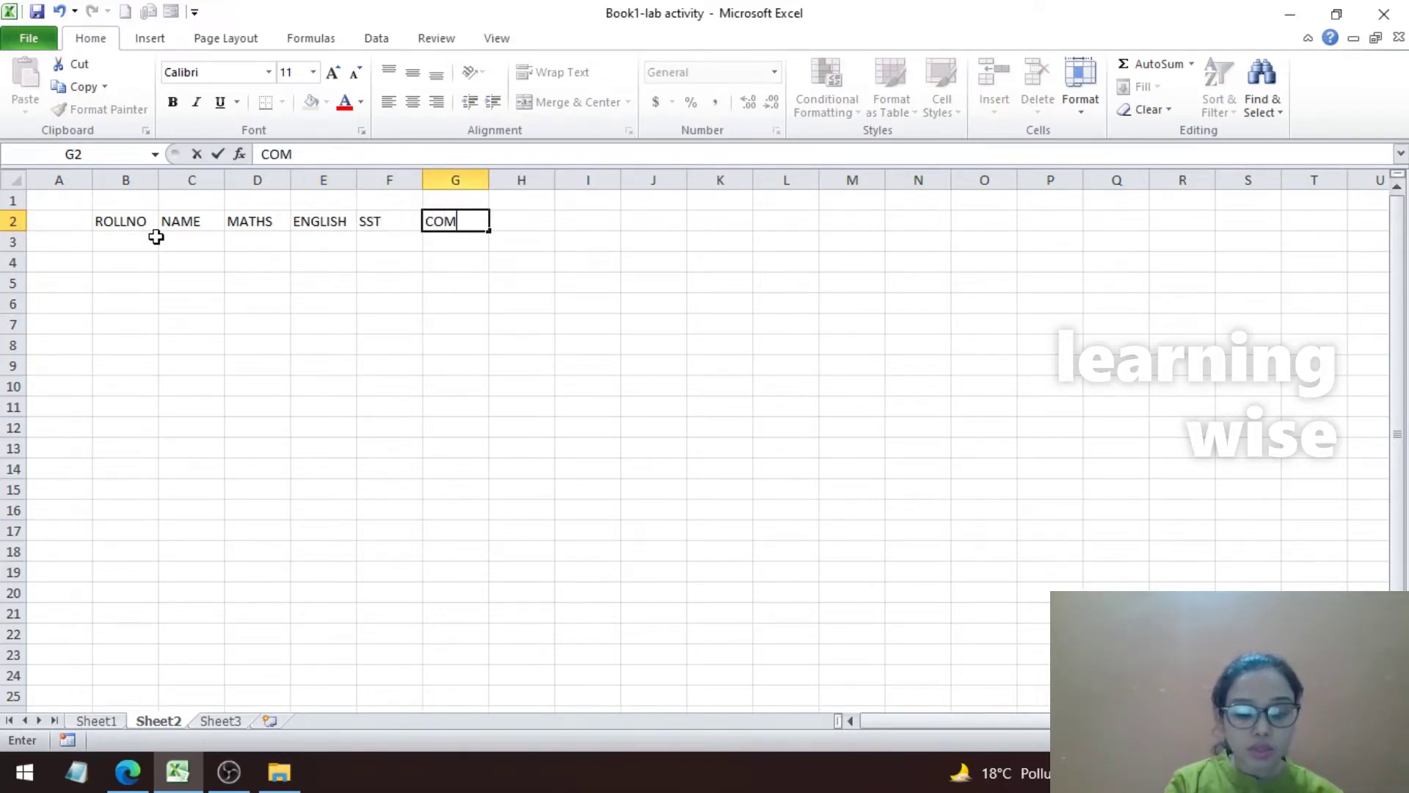
pyautogui.press('Tab')
pyautogui.press('Tab')
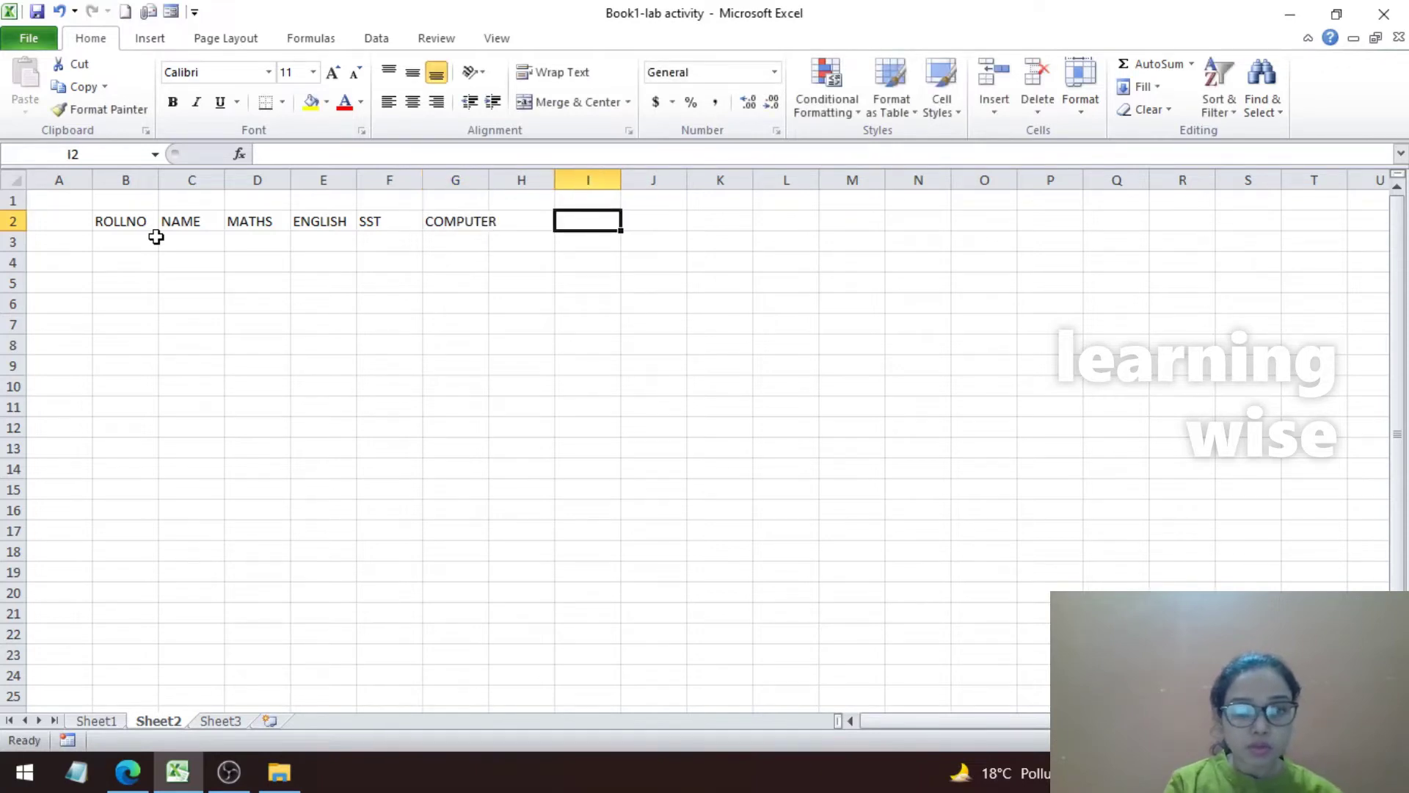
pyautogui.click(521, 221)
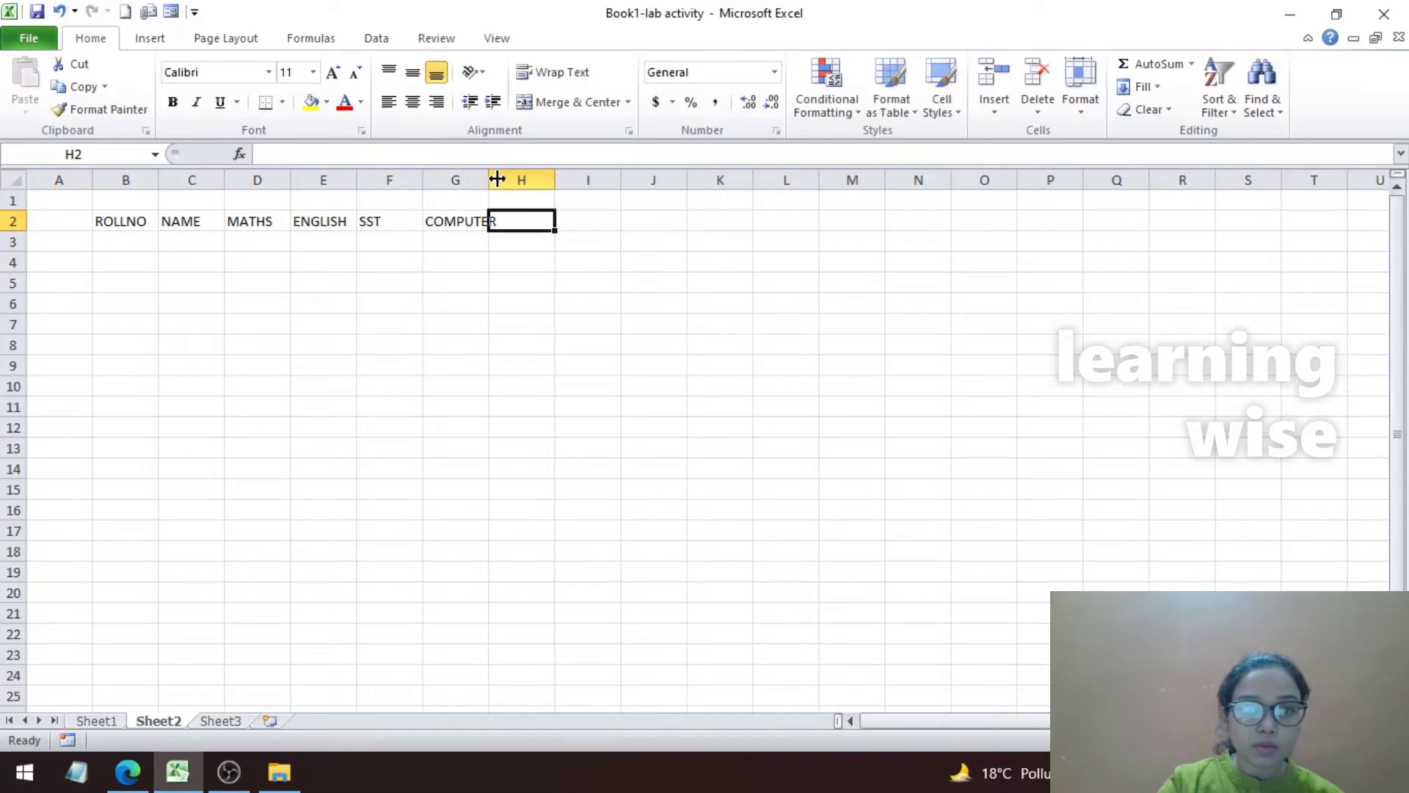
pyautogui.moveTo(490, 180); pyautogui.dragTo(538, 180)
# Enter the headings TOTAL and AVERAGE in H2 and I2, and make row 2 about twice as tall.
pyautogui.write('TOT')
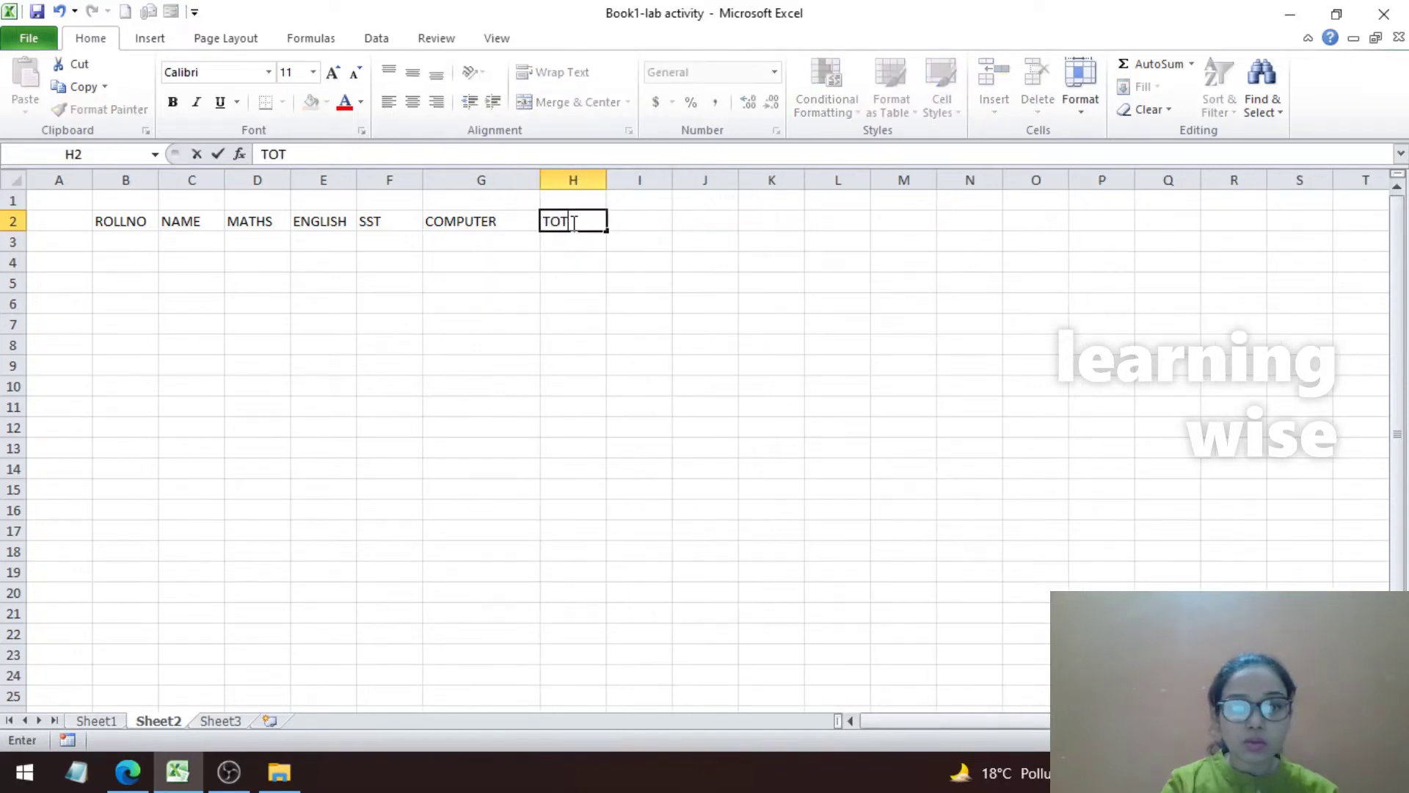
pyautogui.write('AL')
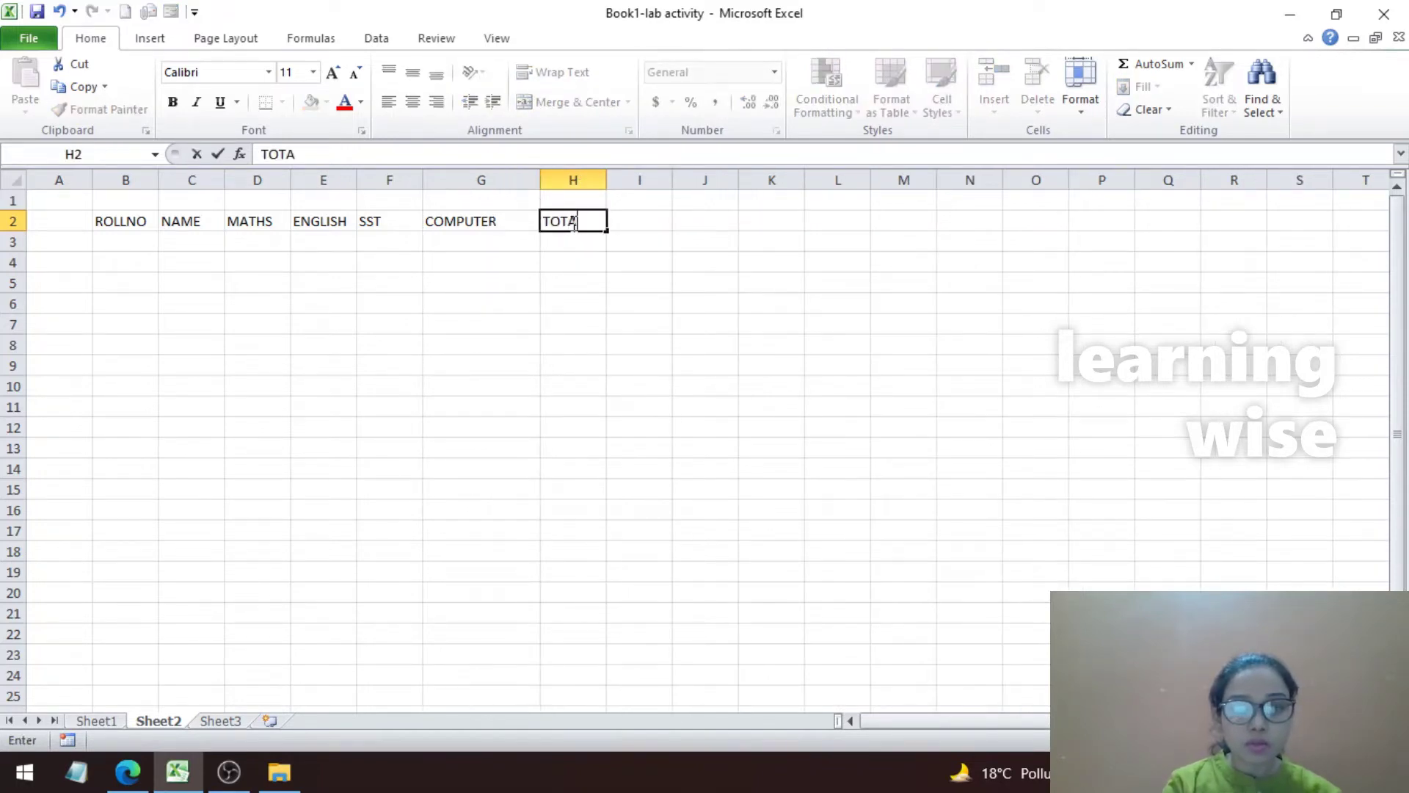
pyautogui.press('Tab')
pyautogui.write('AVERGE')
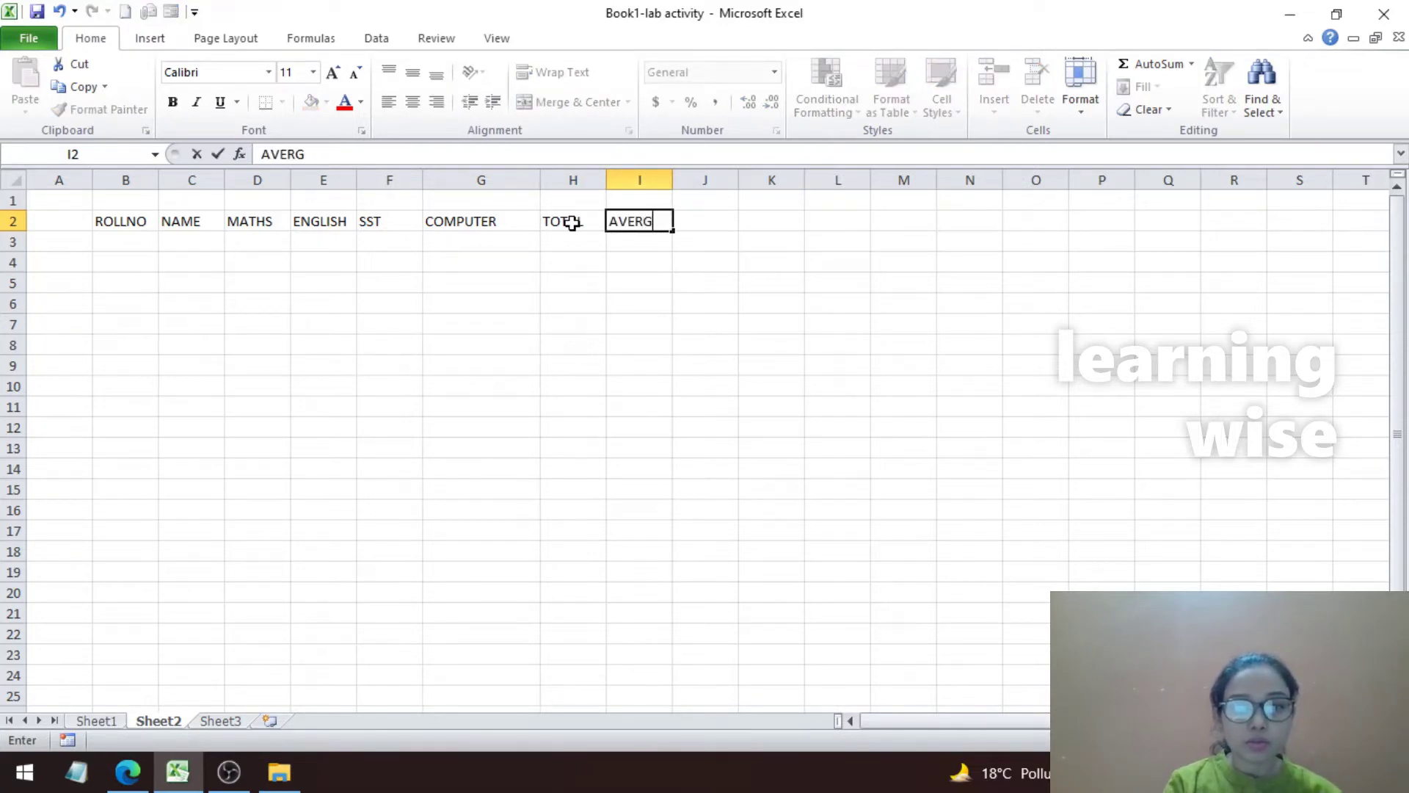
pyautogui.write('E')
pyautogui.click(572, 241)
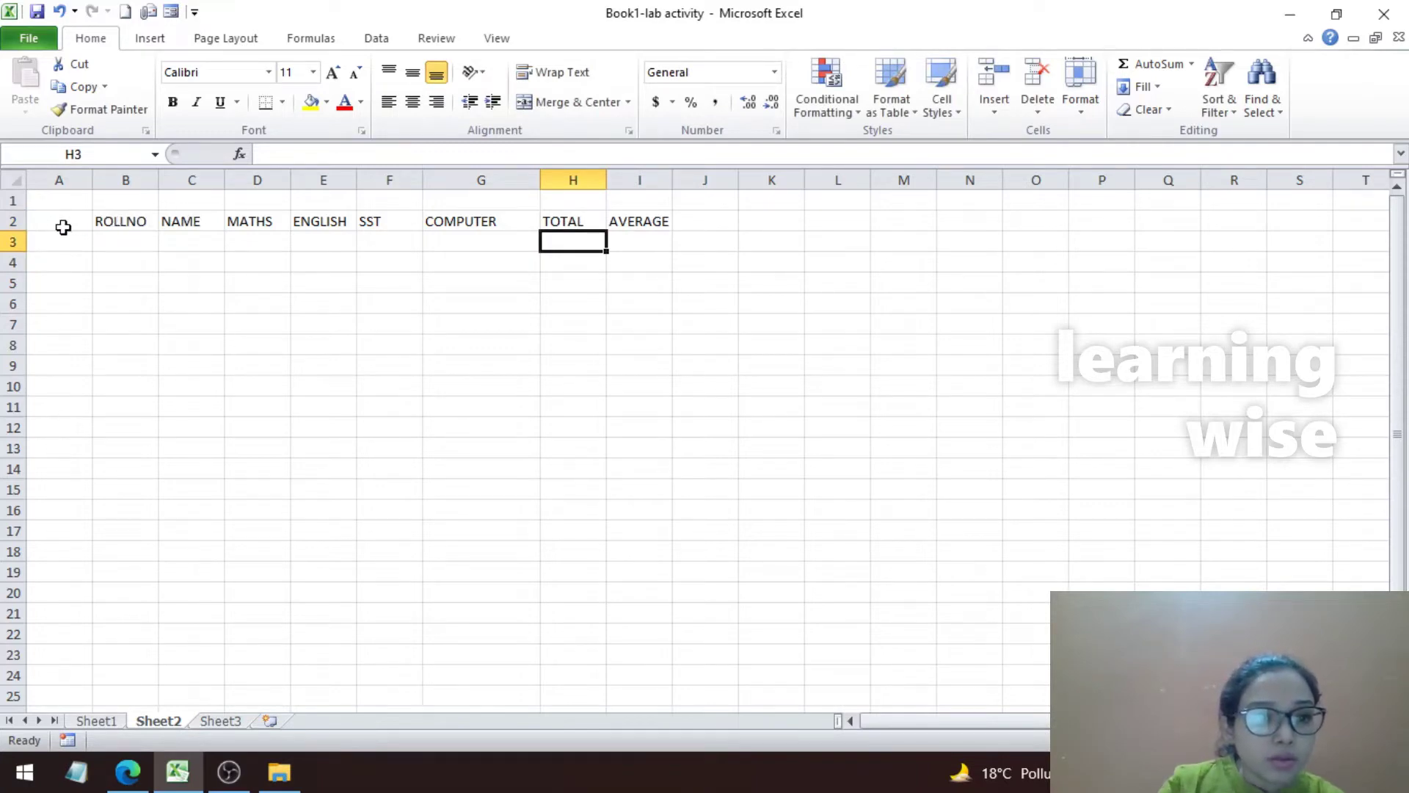
pyautogui.moveTo(18, 232); pyautogui.dragTo(19, 253)
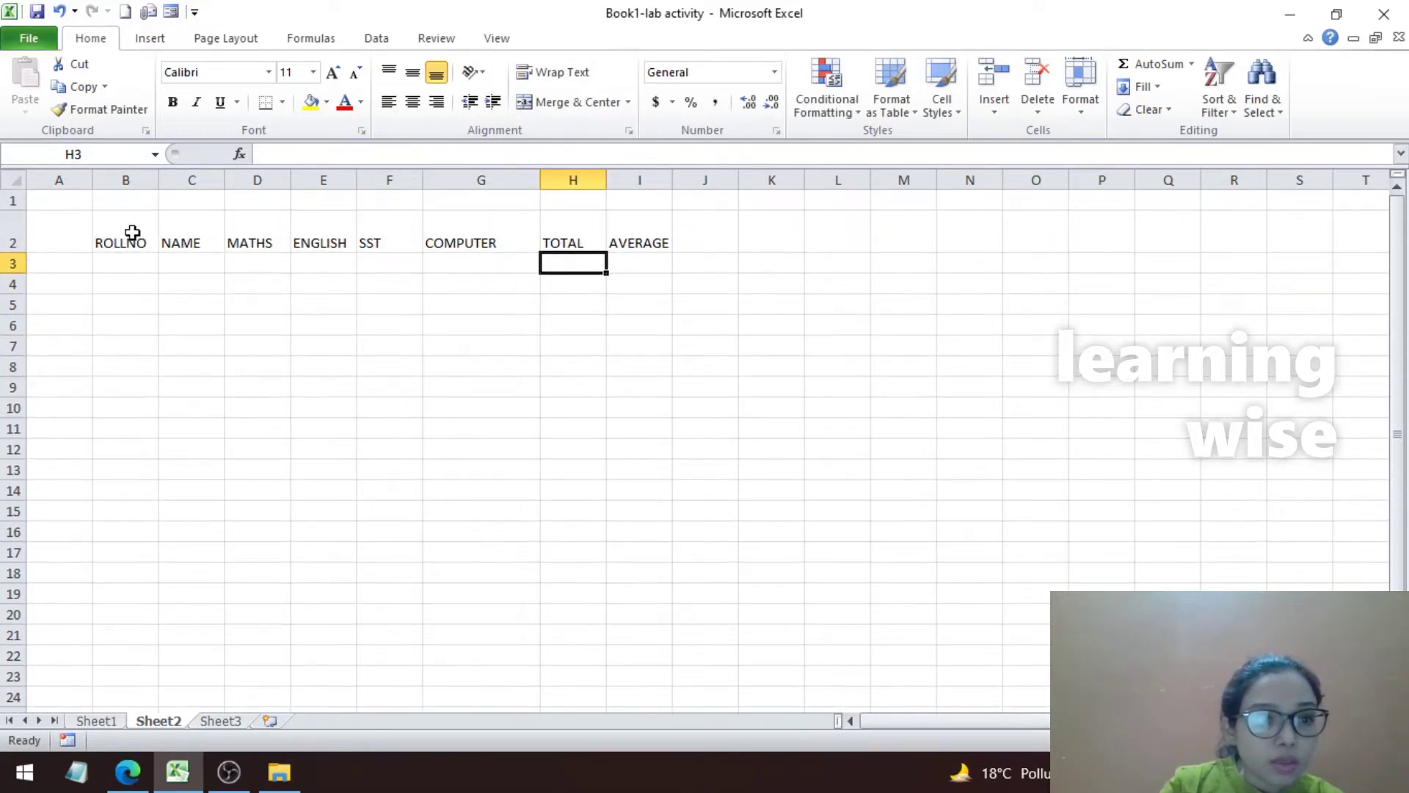
pyautogui.moveTo(125, 232); pyautogui.dragTo(646, 228)
# Enter the first two roll numbers, 1 and 2, in cells B3 and B4.
pyautogui.click(132, 263)
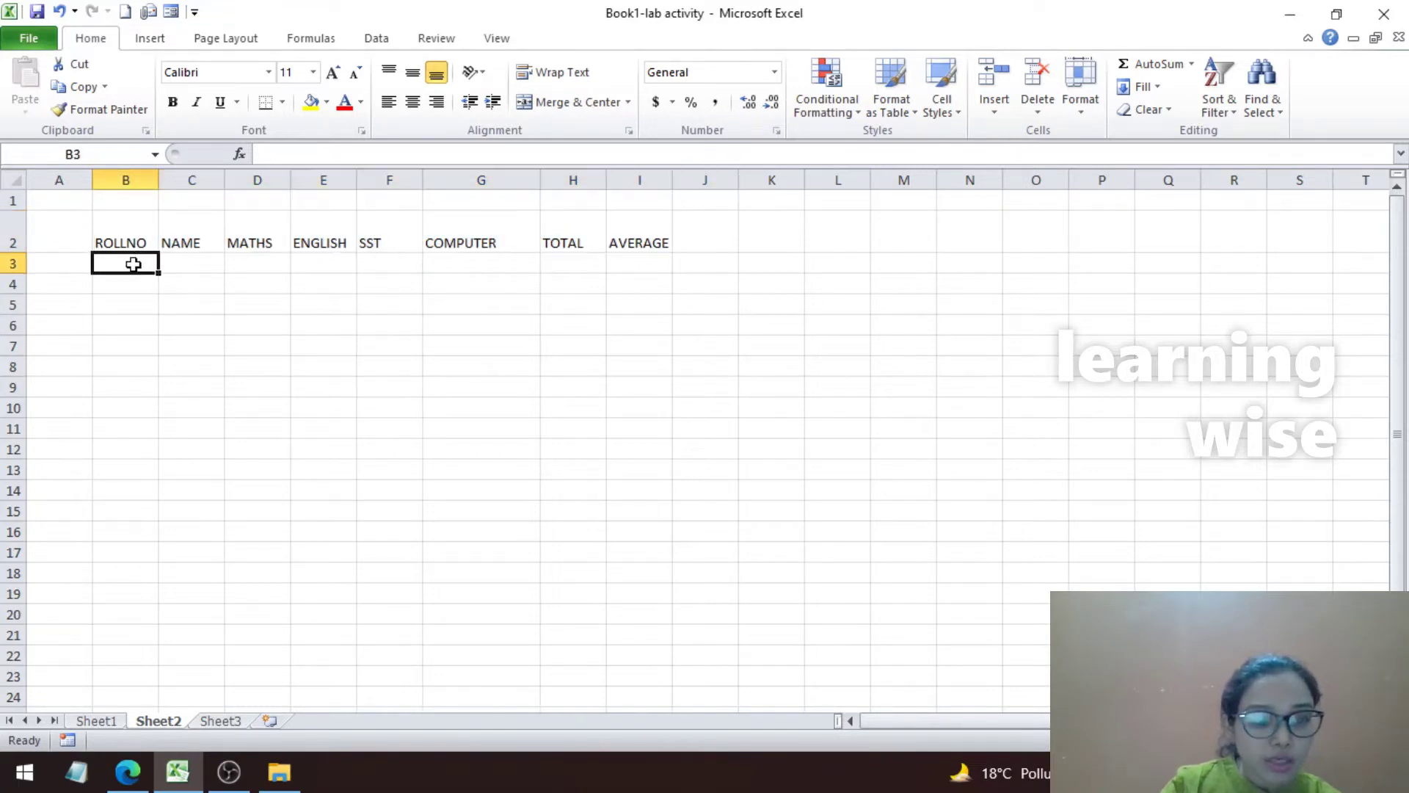
pyautogui.write('1')
pyautogui.press('Return')
pyautogui.write('2')
pyautogui.press('Return')
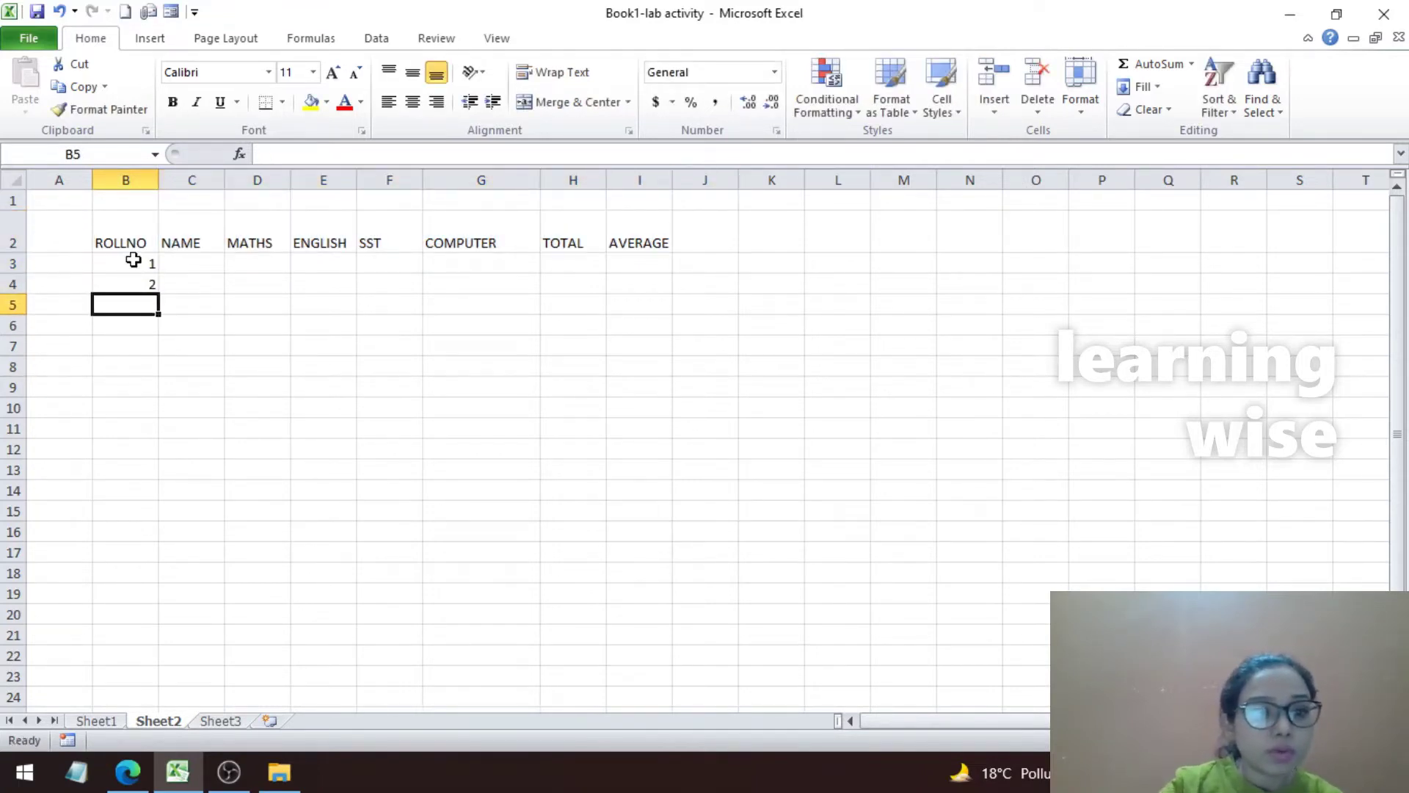
# Autofill the roll number series from B3:B4 down to 8 in cell B10.
pyautogui.moveTo(128, 264); pyautogui.dragTo(139, 283)
pyautogui.click(227, 384)
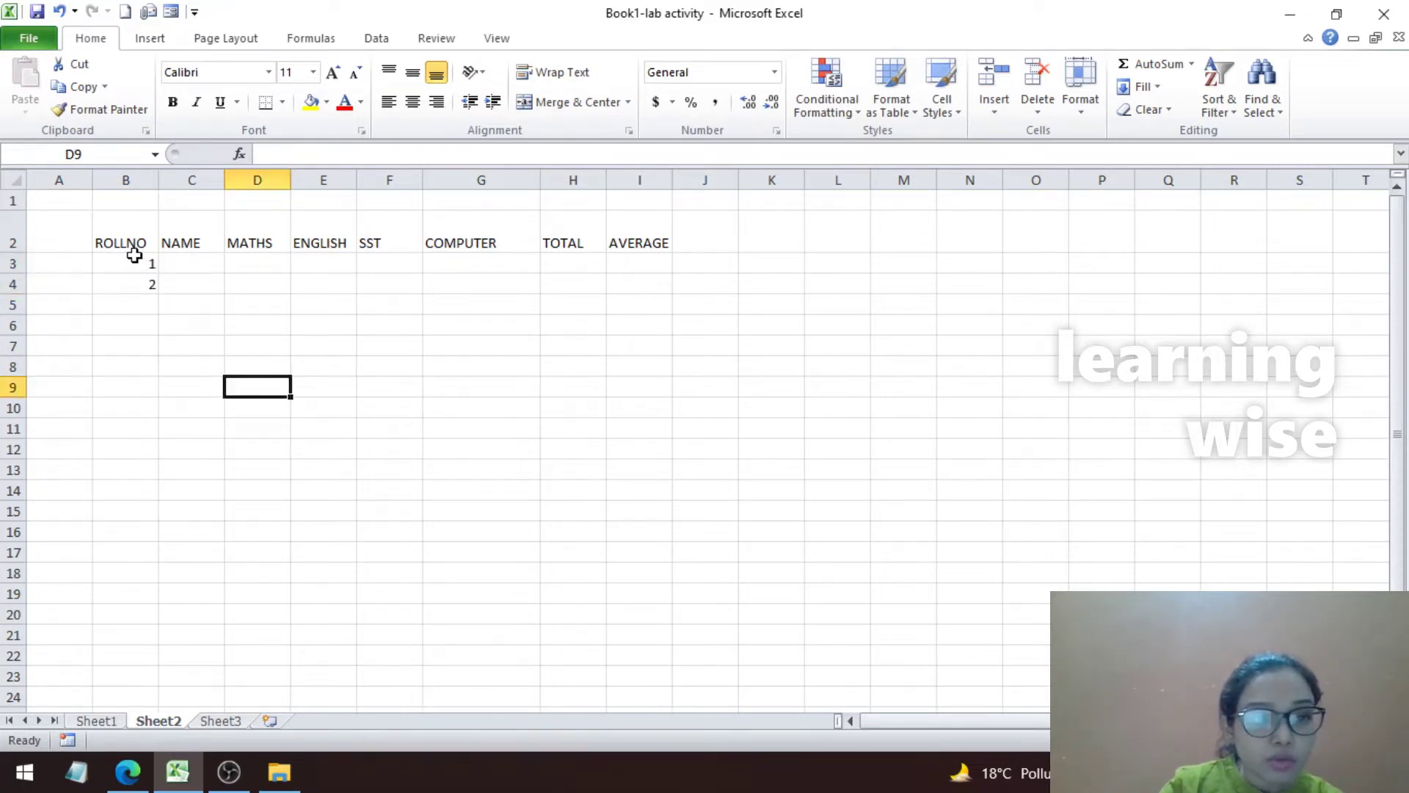
pyautogui.moveTo(131, 261); pyautogui.dragTo(133, 283)
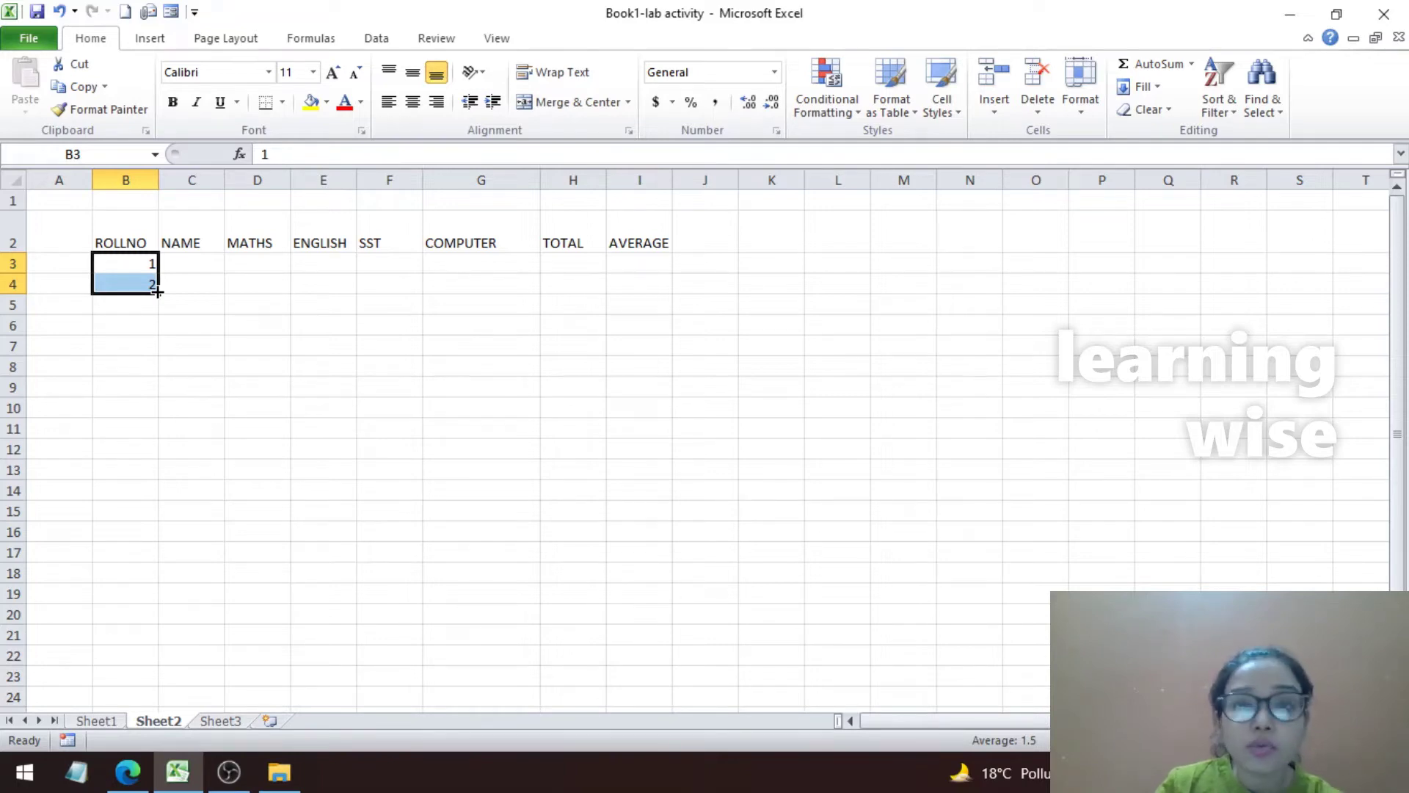
pyautogui.moveTo(149, 437); pyautogui.dragTo(191, 415)
pyautogui.moveTo(425, 416); pyautogui.dragTo(421, 410)
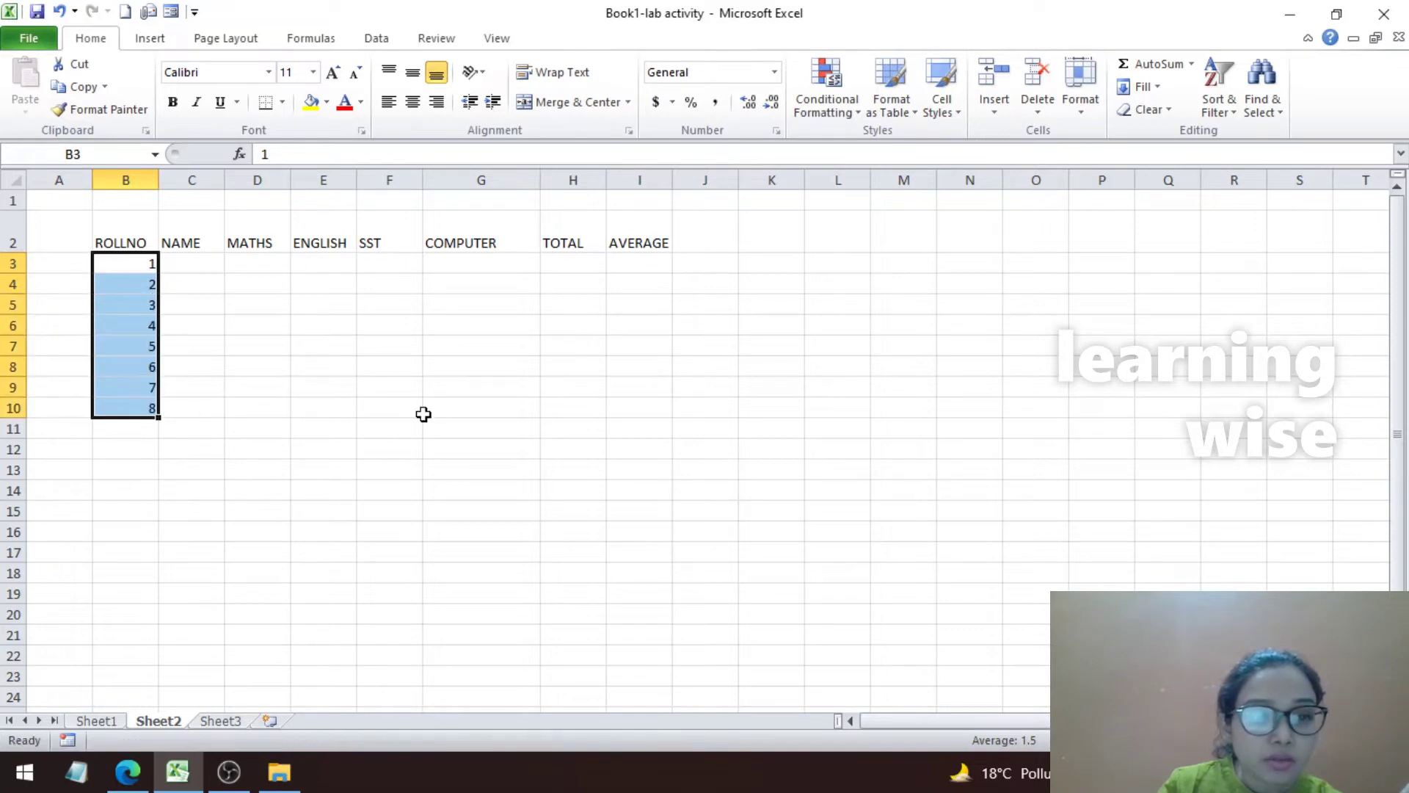
pyautogui.click(421, 410)
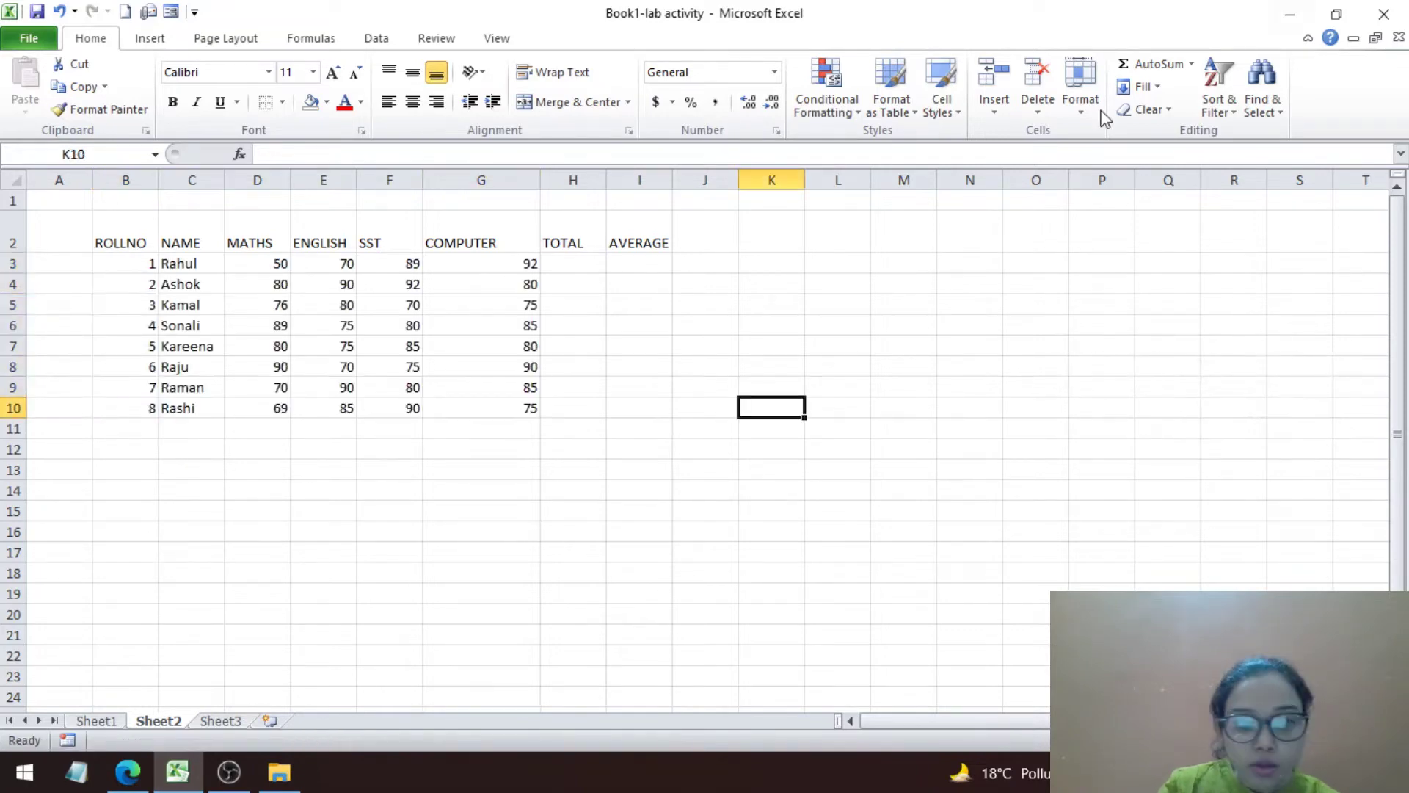
# Review the lab activity page in the PDF again, then return to the Excel worksheet.
pyautogui.click(756, 484)
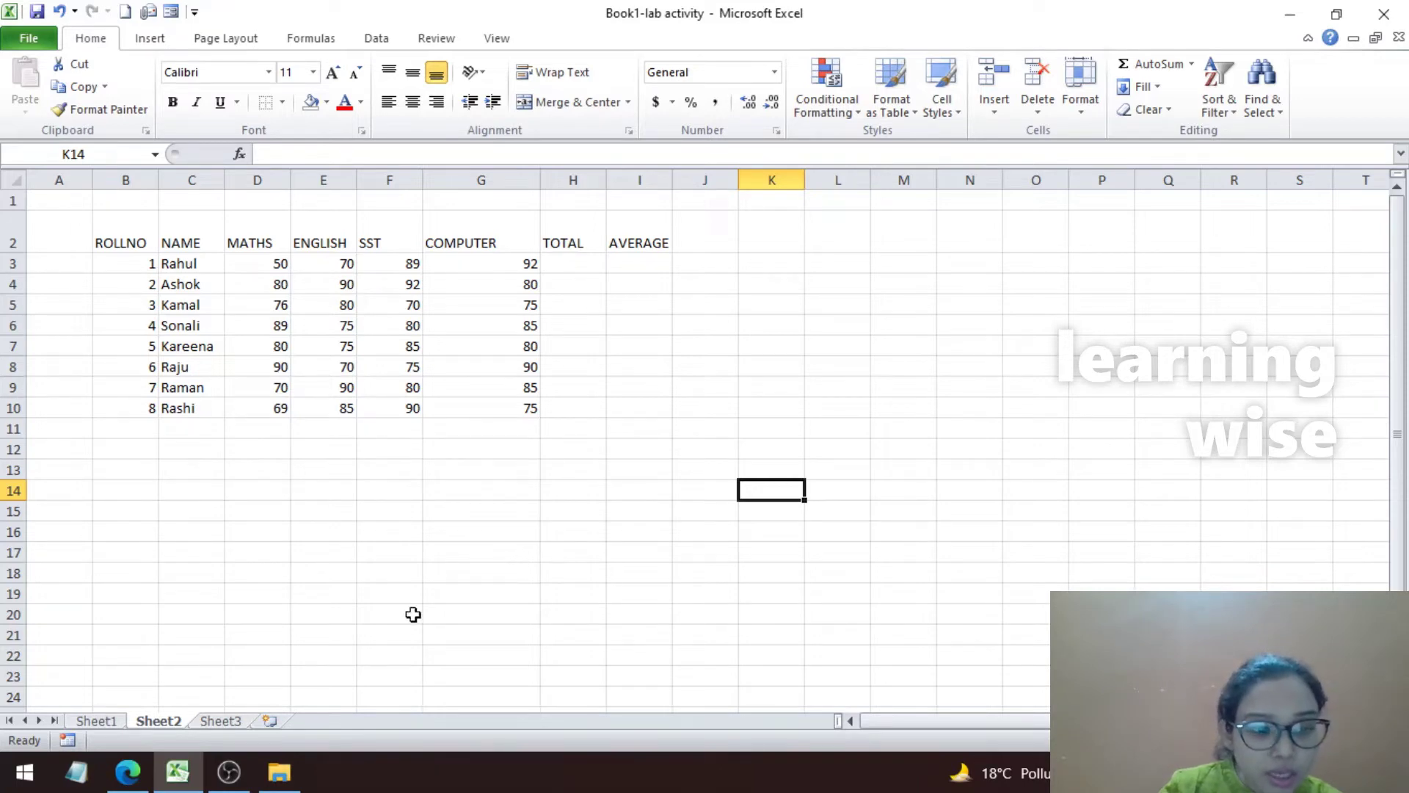
pyautogui.click(126, 772)
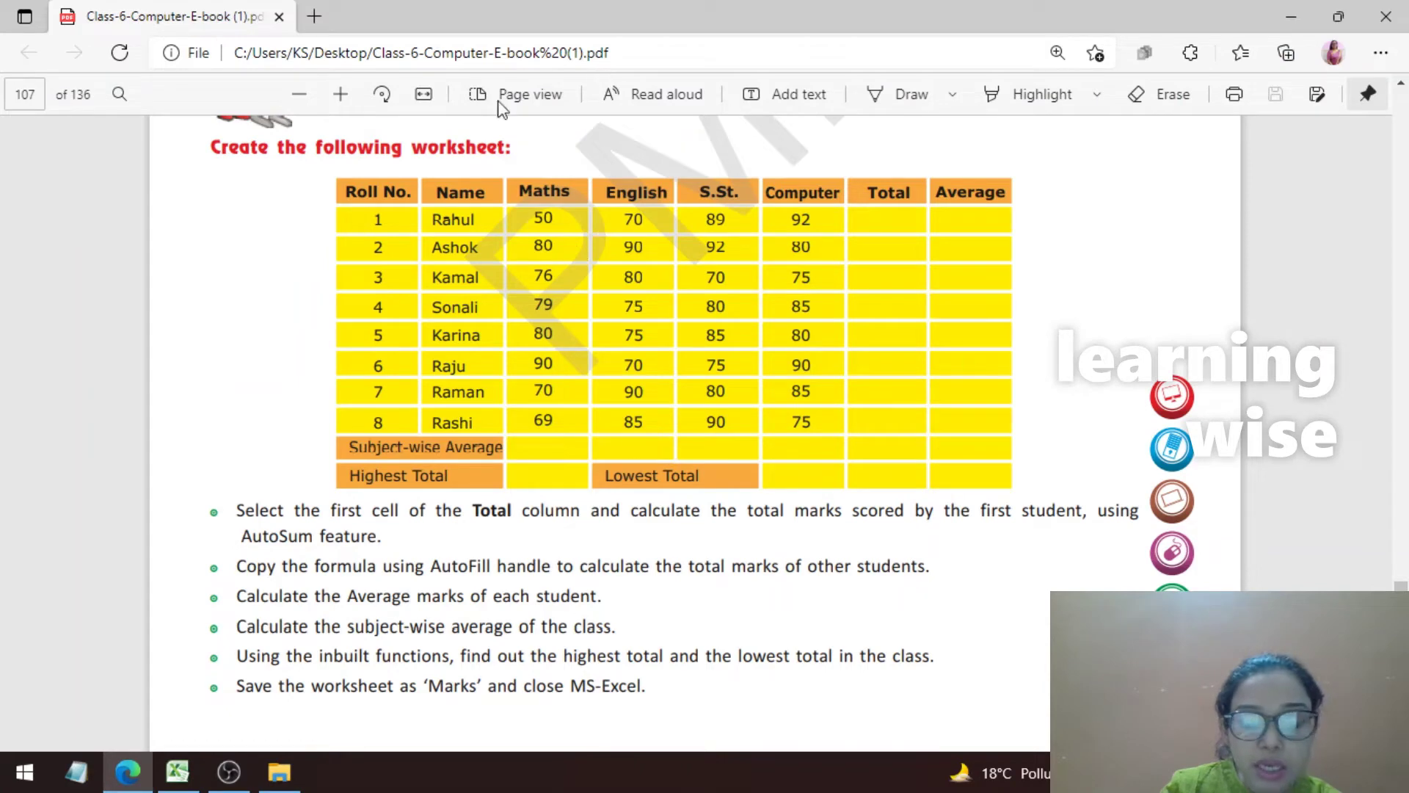
pyautogui.click(1290, 16)
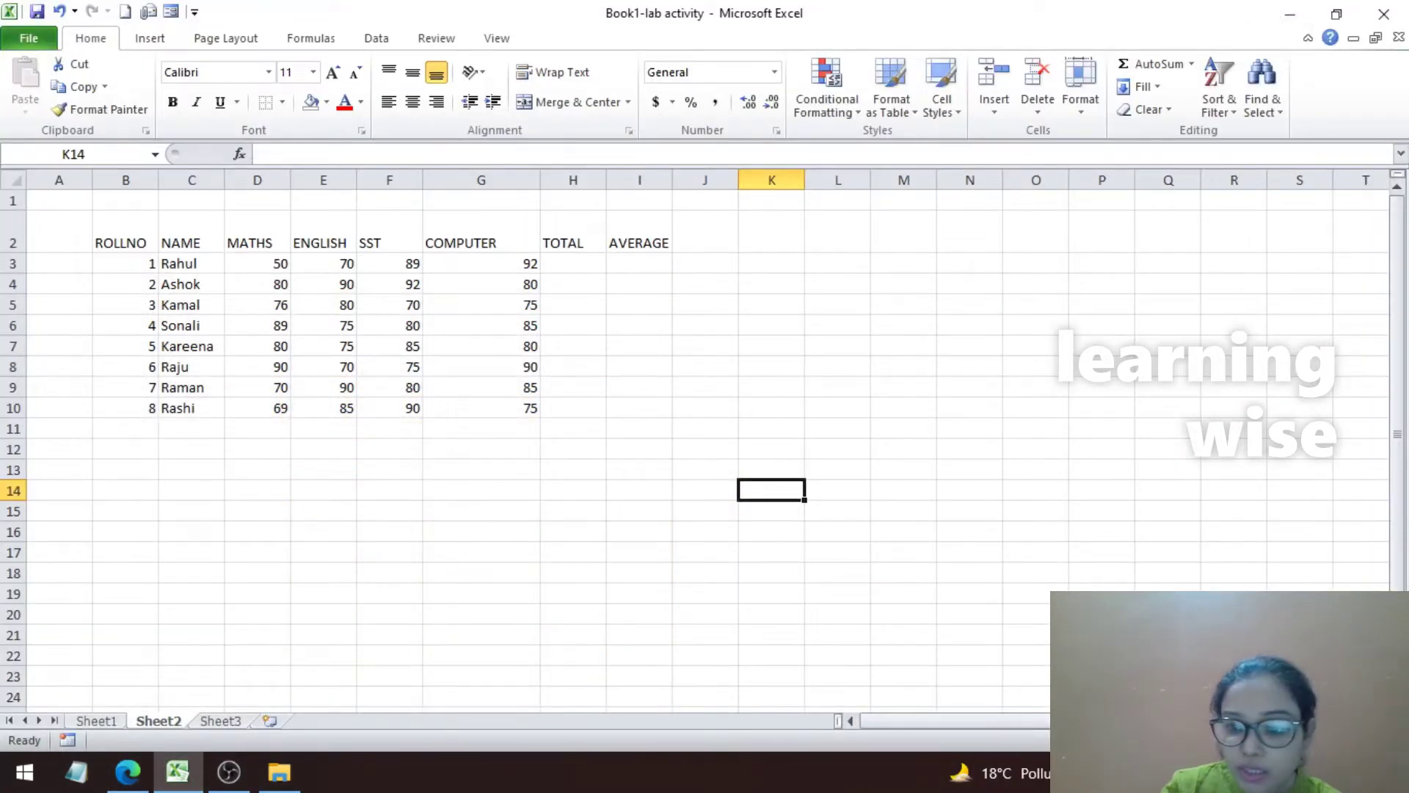
# Enter the label SUBJECT WISE AVERAGE in cell B11 below the student marks.
pyautogui.scroll(1, 695, 440)
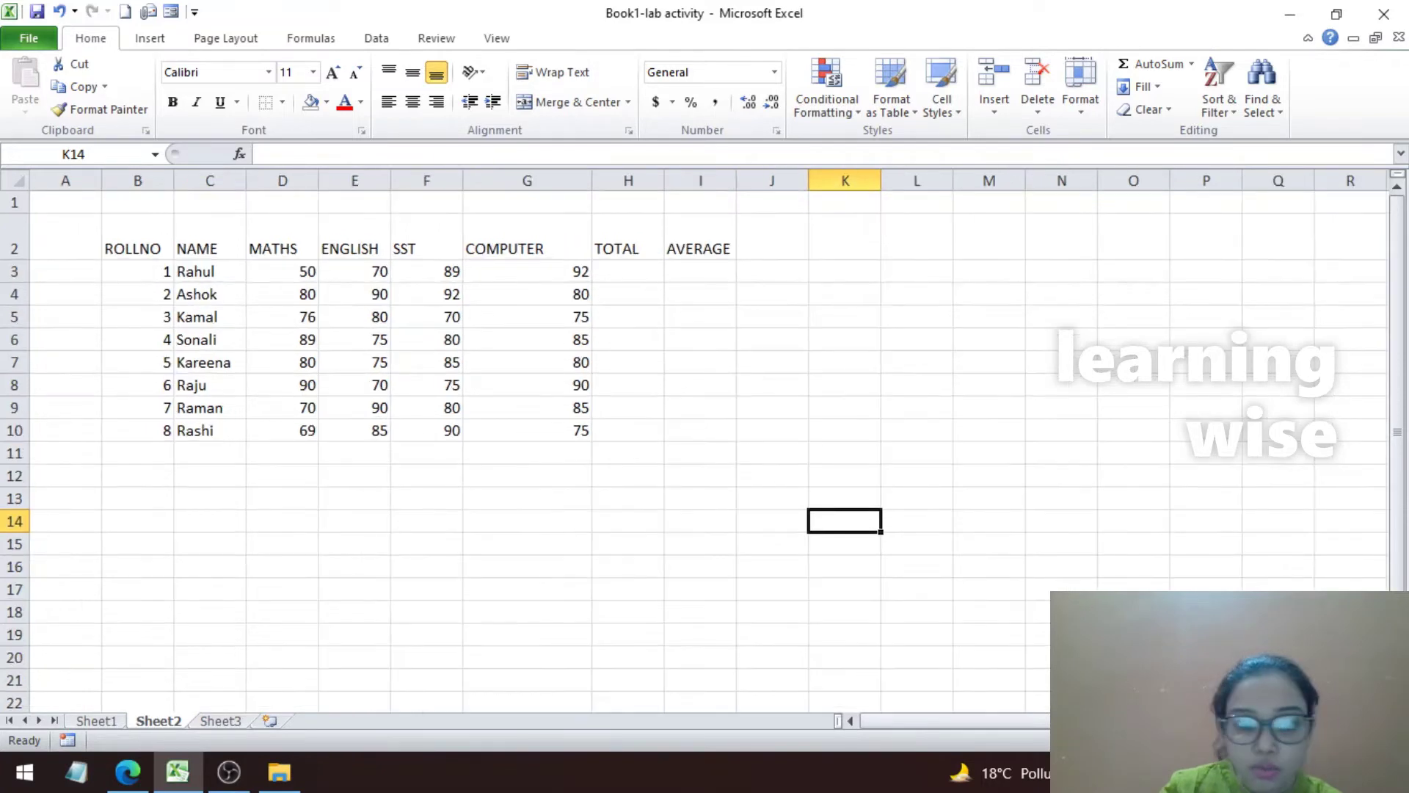
pyautogui.scroll(2, 695, 441)
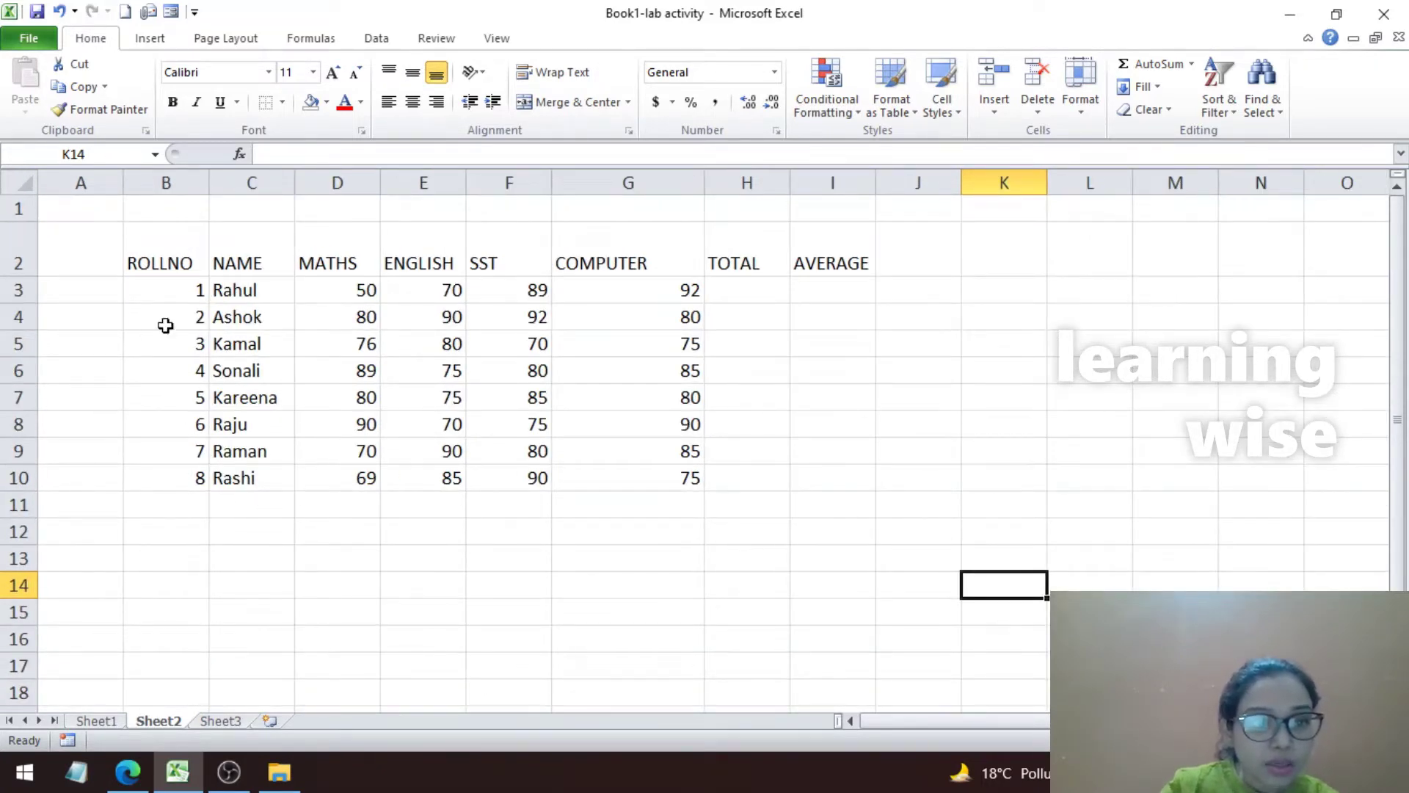
pyautogui.click(174, 505)
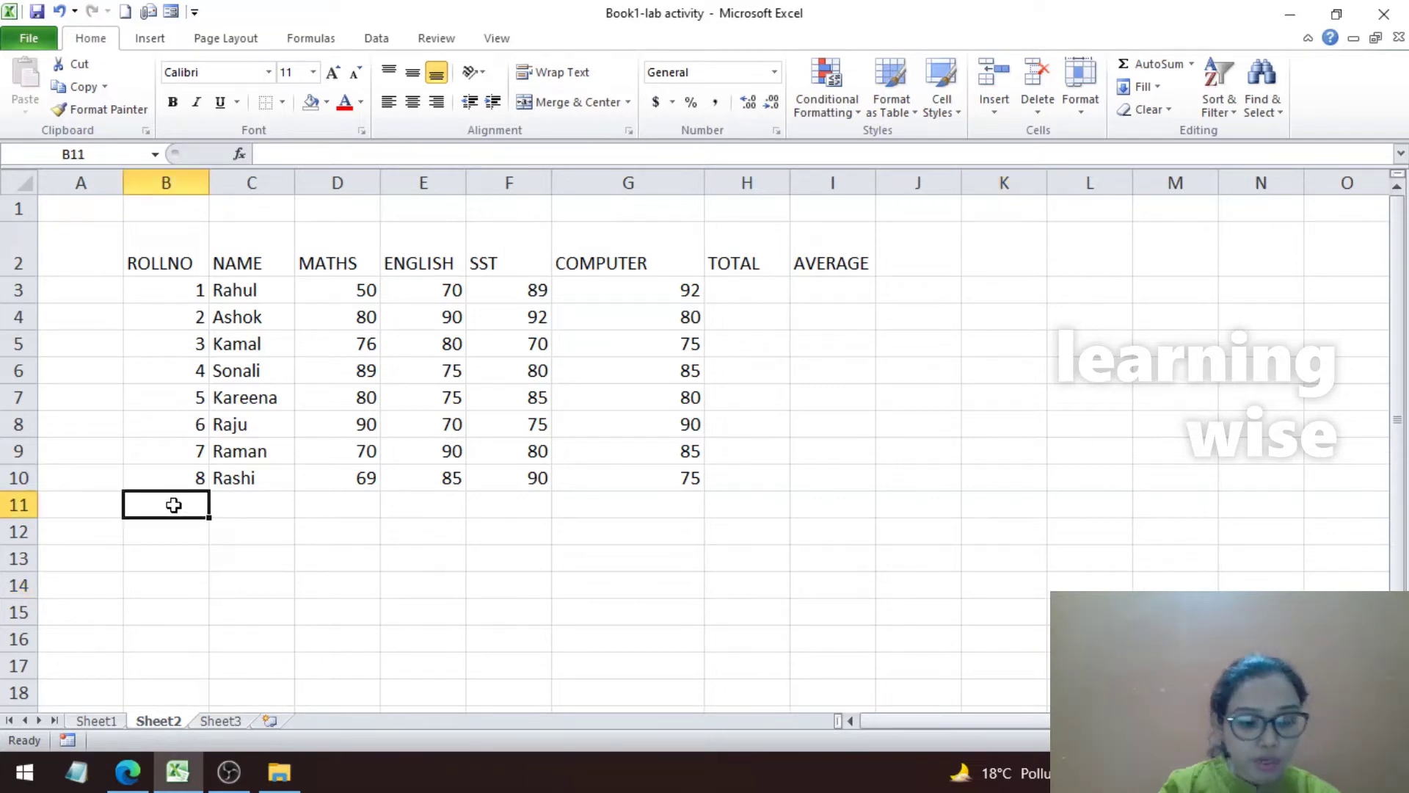
pyautogui.write('AVEA')
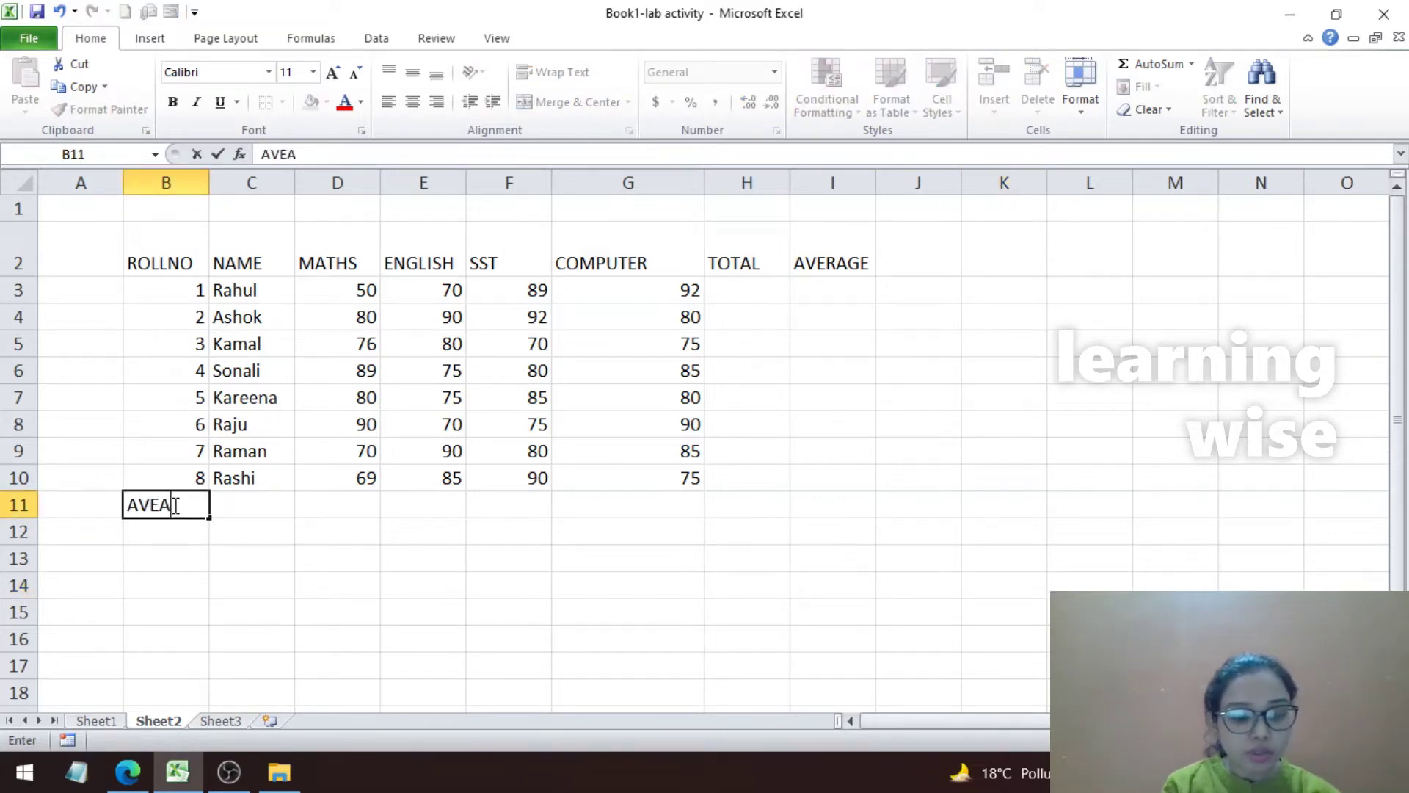
pyautogui.press('BackSpace')
pyautogui.write('RAGE')
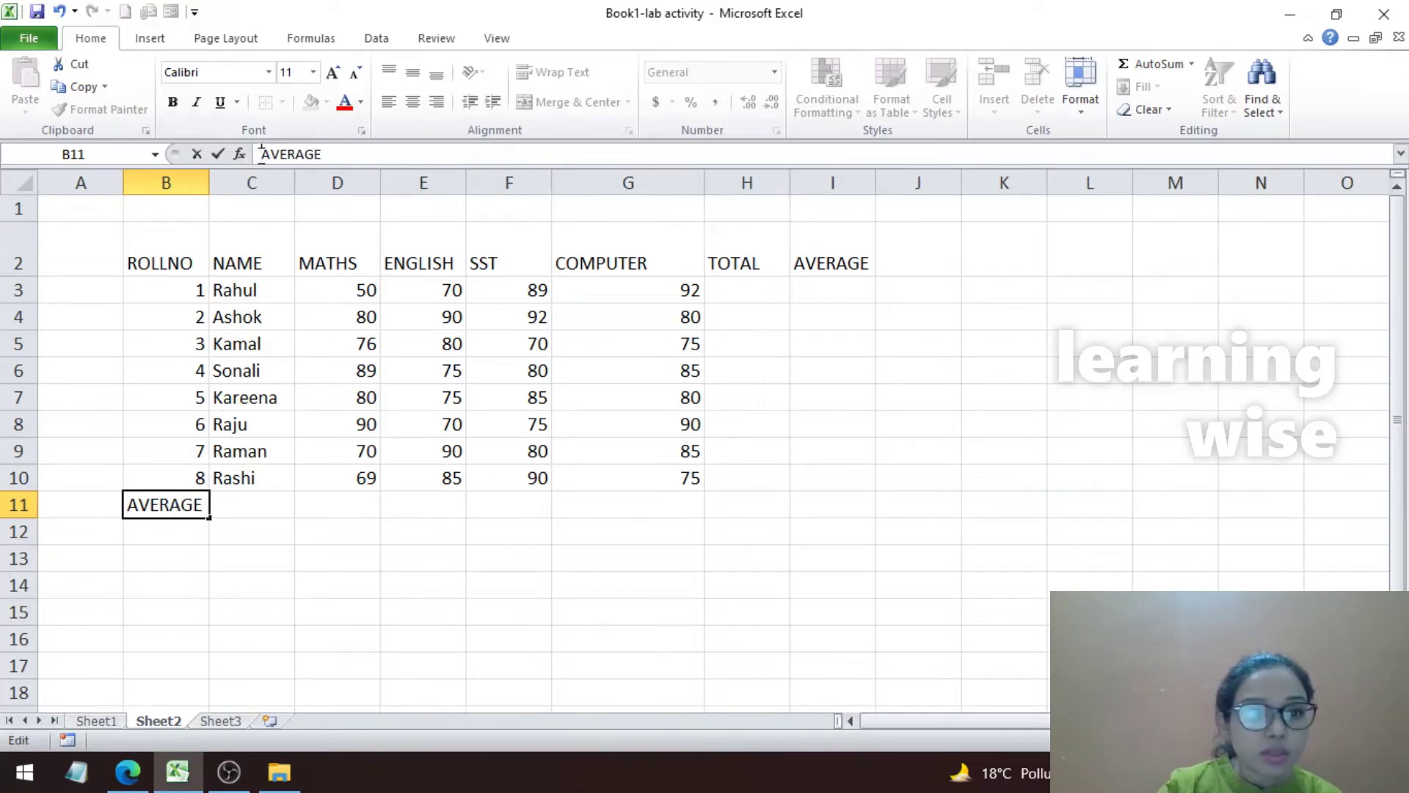
pyautogui.write('SUBJECT WI')
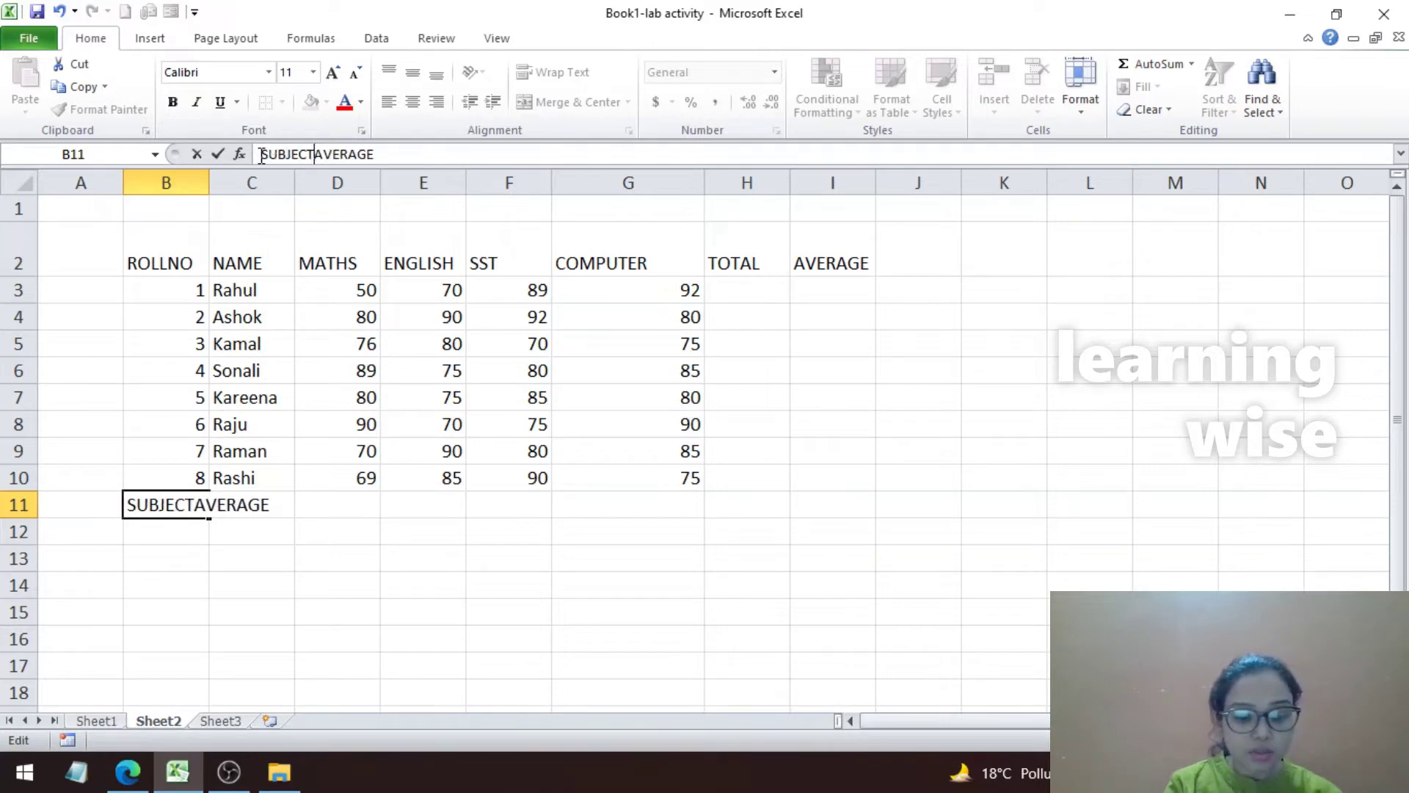
pyautogui.write('SE')
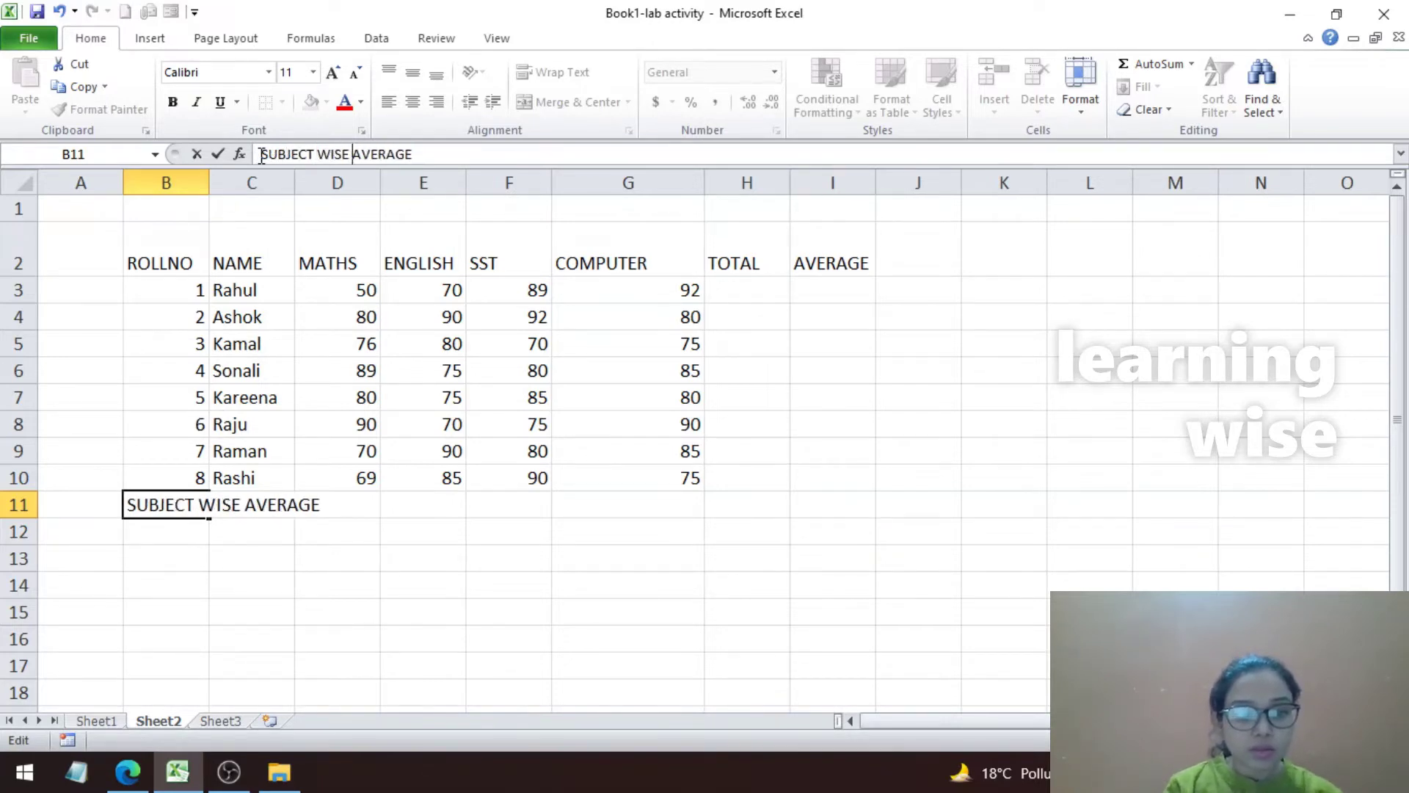
pyautogui.click(188, 560)
# Enter the label HIGHEST TOTAL in cell B12 and LOWEST TOTAL in cell G12.
pyautogui.click(181, 533)
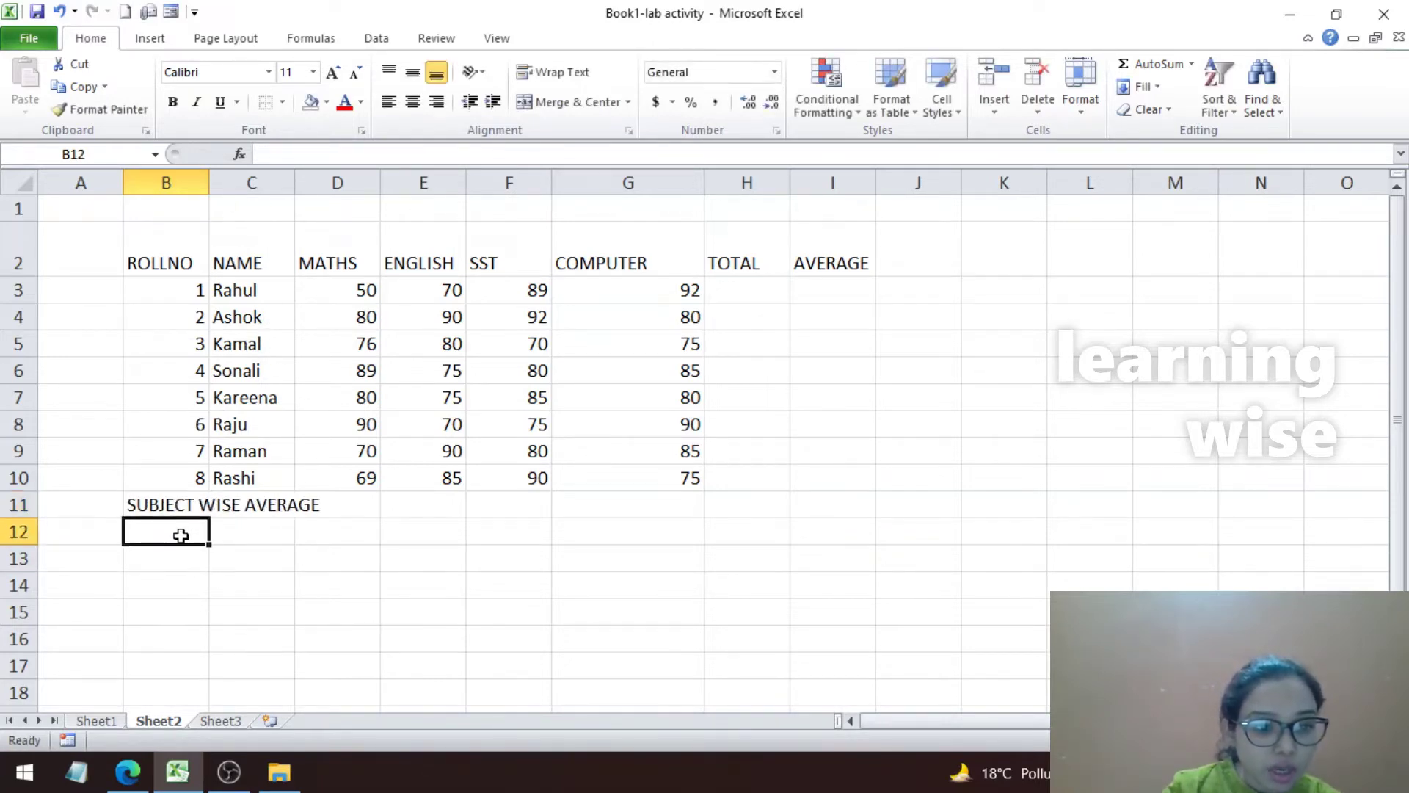
pyautogui.write('HIGH')
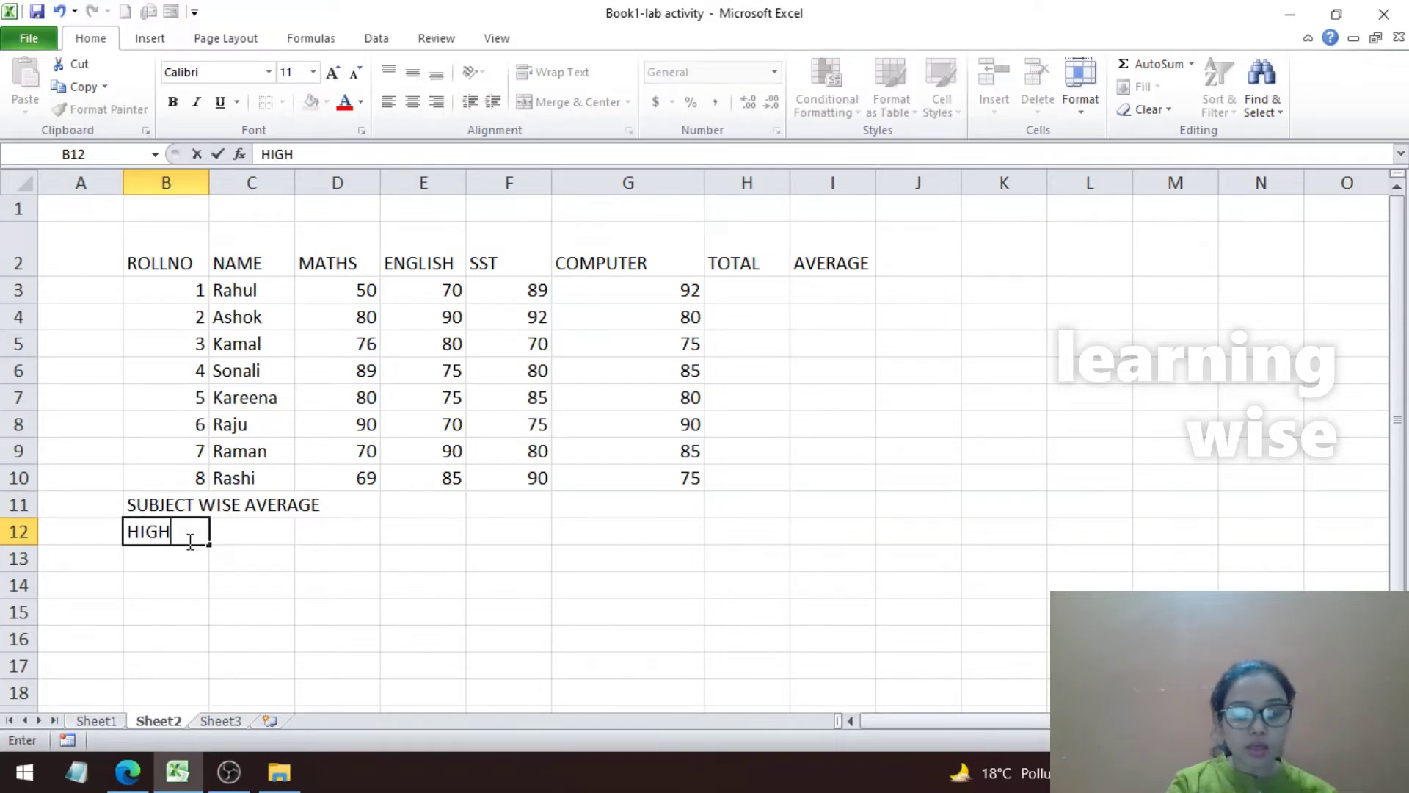
pyautogui.write('EST TO')
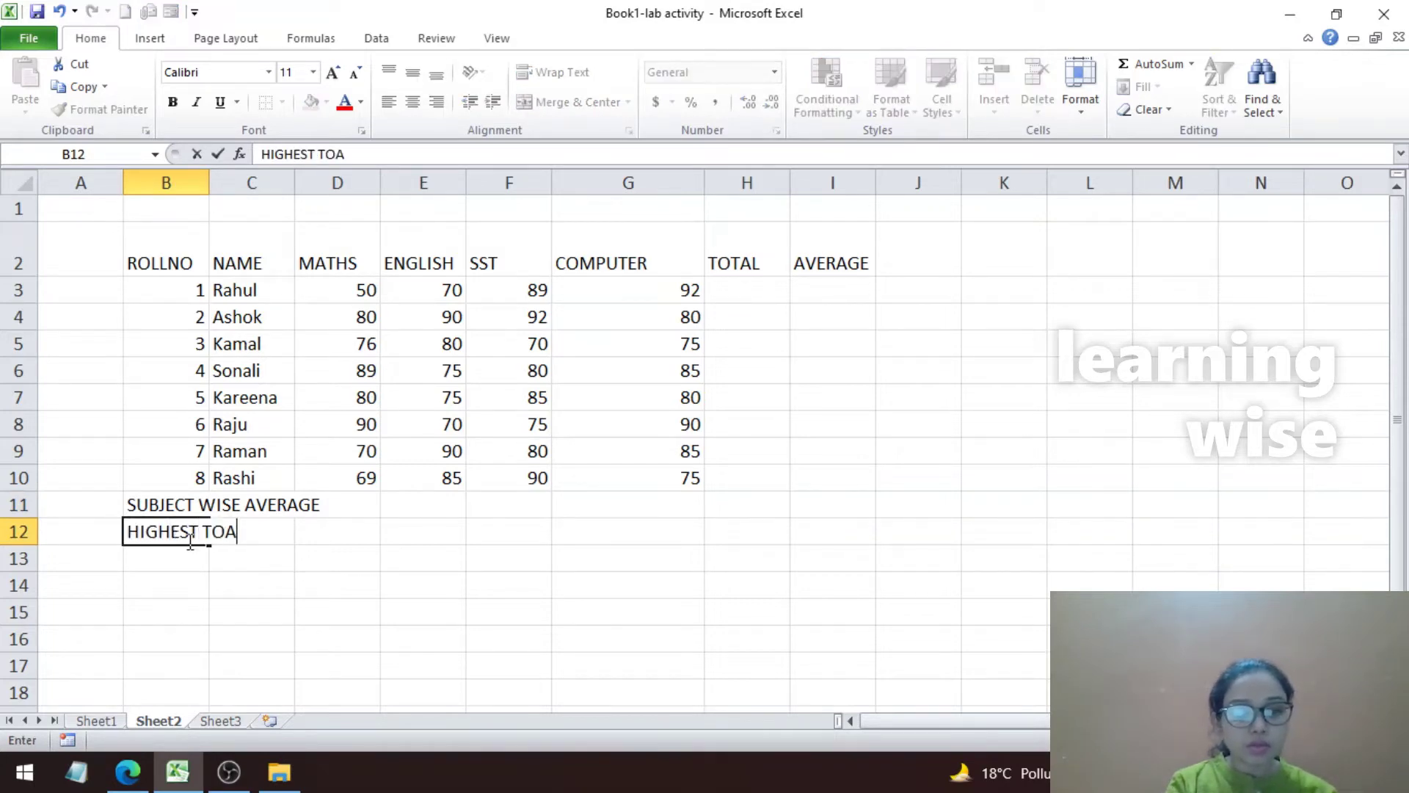
pyautogui.write('TAL')
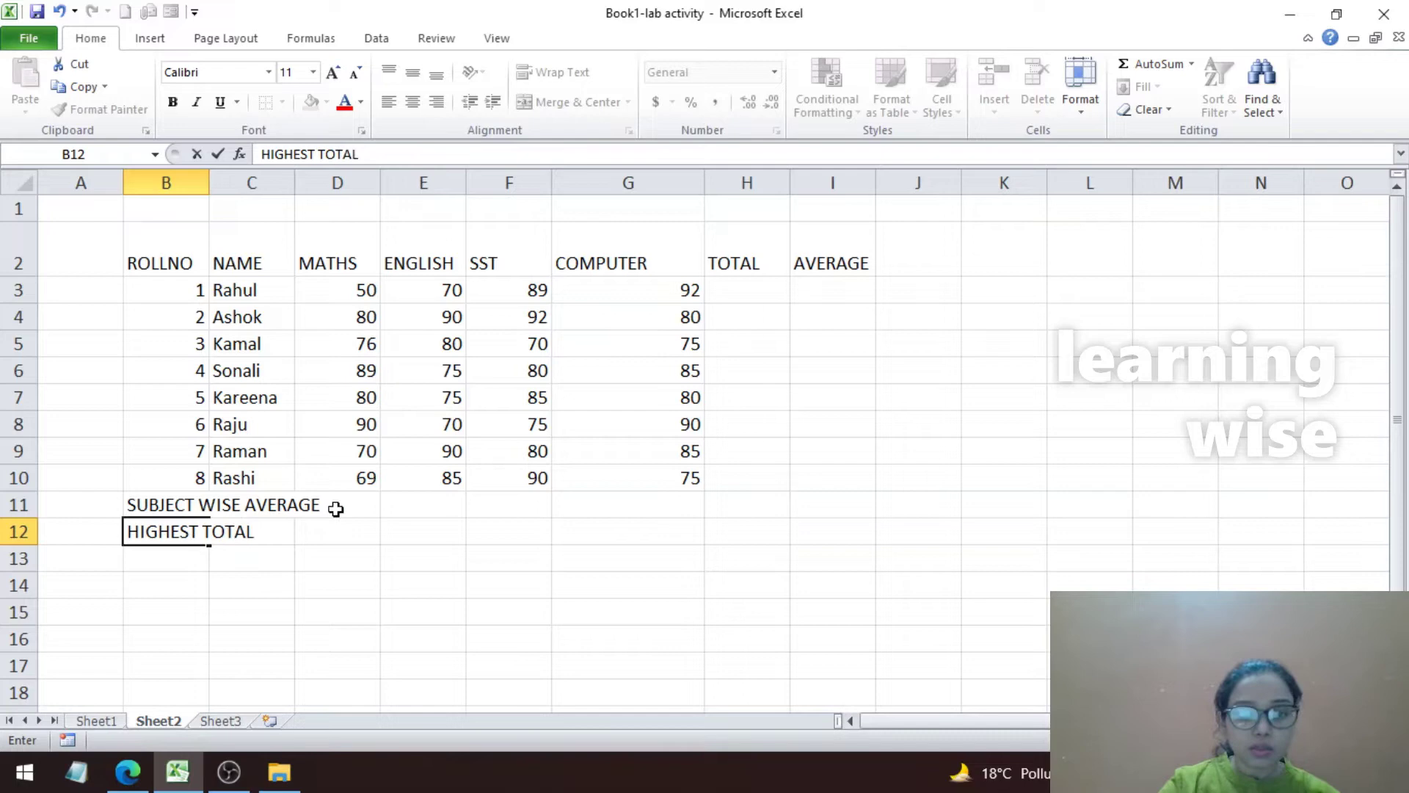
pyautogui.click(651, 528)
pyautogui.write('LO')
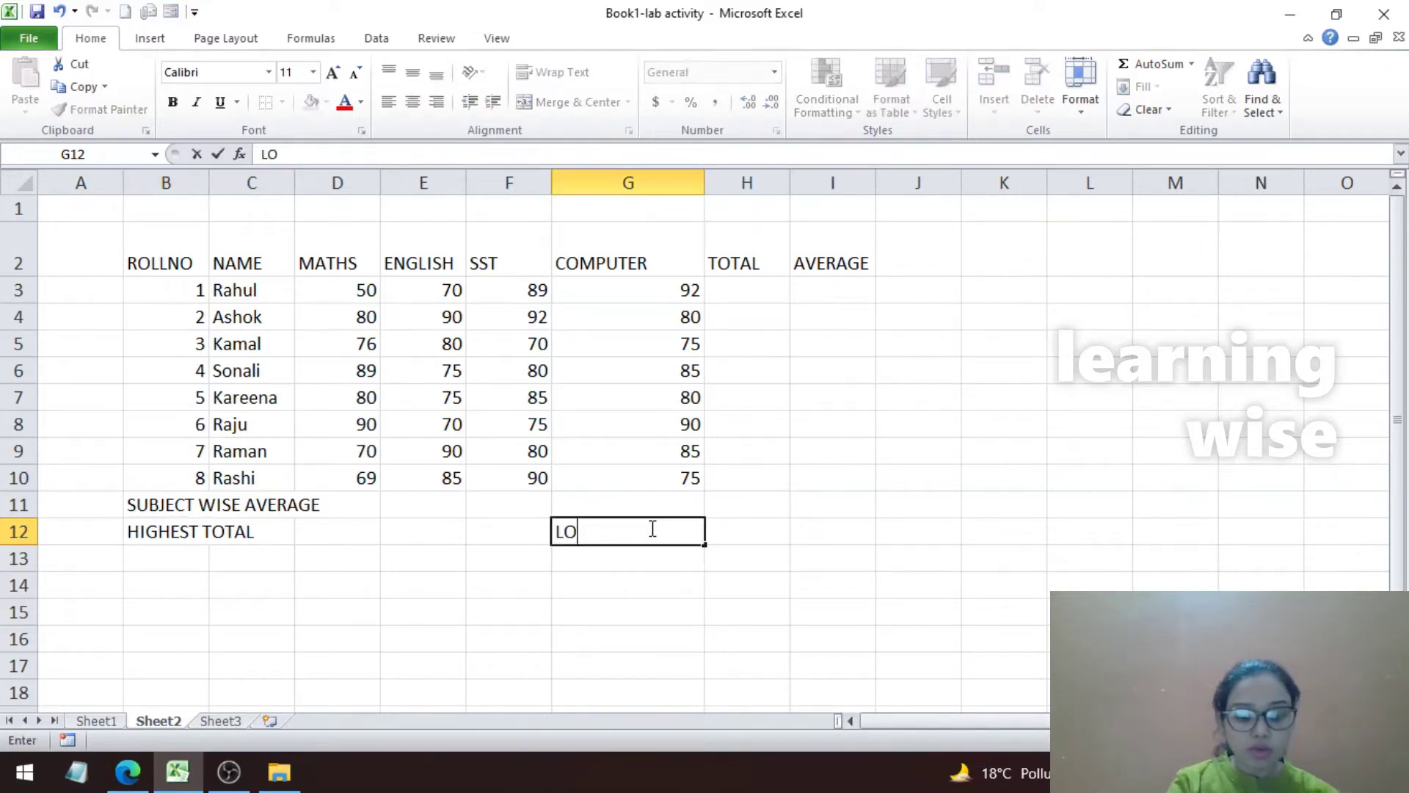
pyautogui.write('WEST TOTAL')
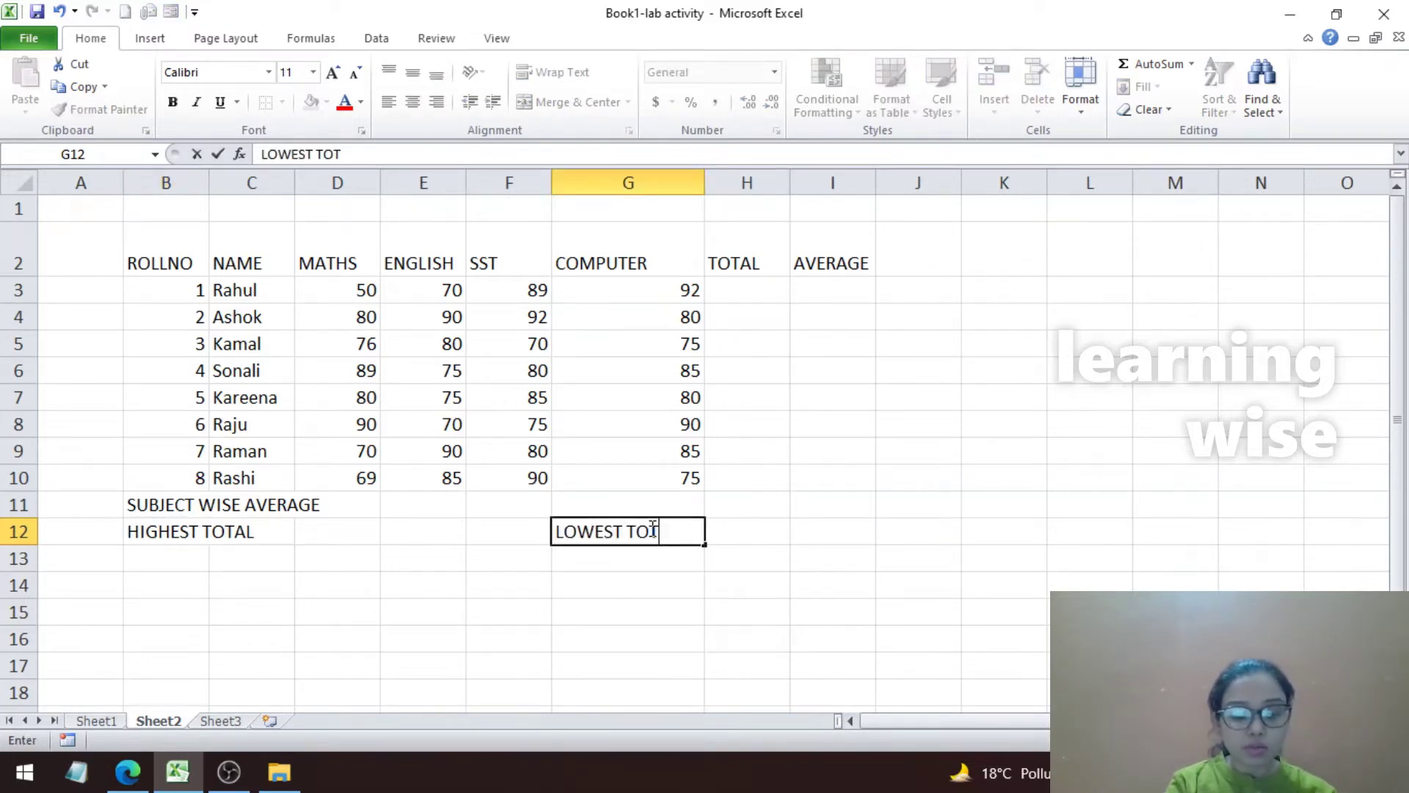
pyautogui.click(602, 608)
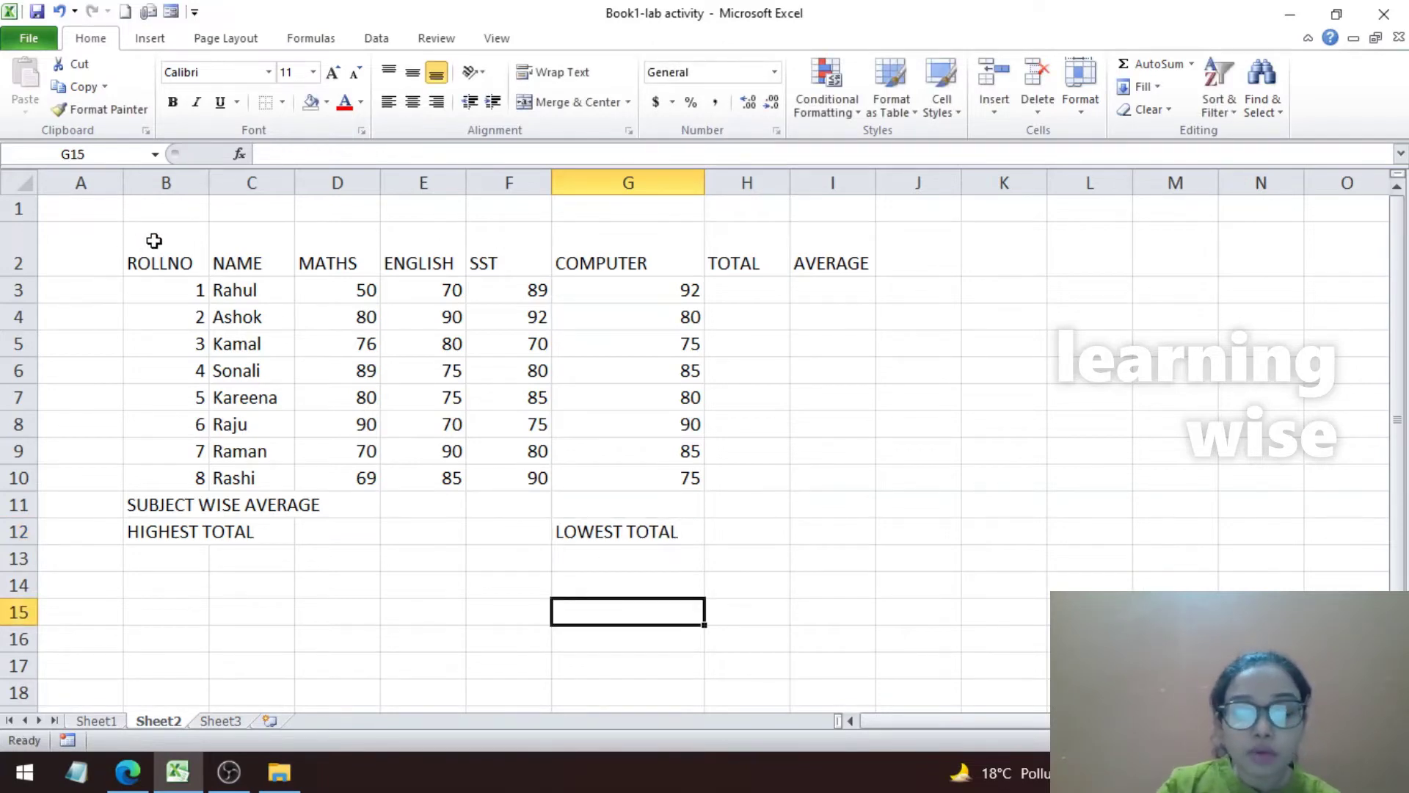
# Check the sample table in the PDF and apply all borders to the marks table B2:I12.
pyautogui.moveTo(147, 242); pyautogui.dragTo(837, 528)
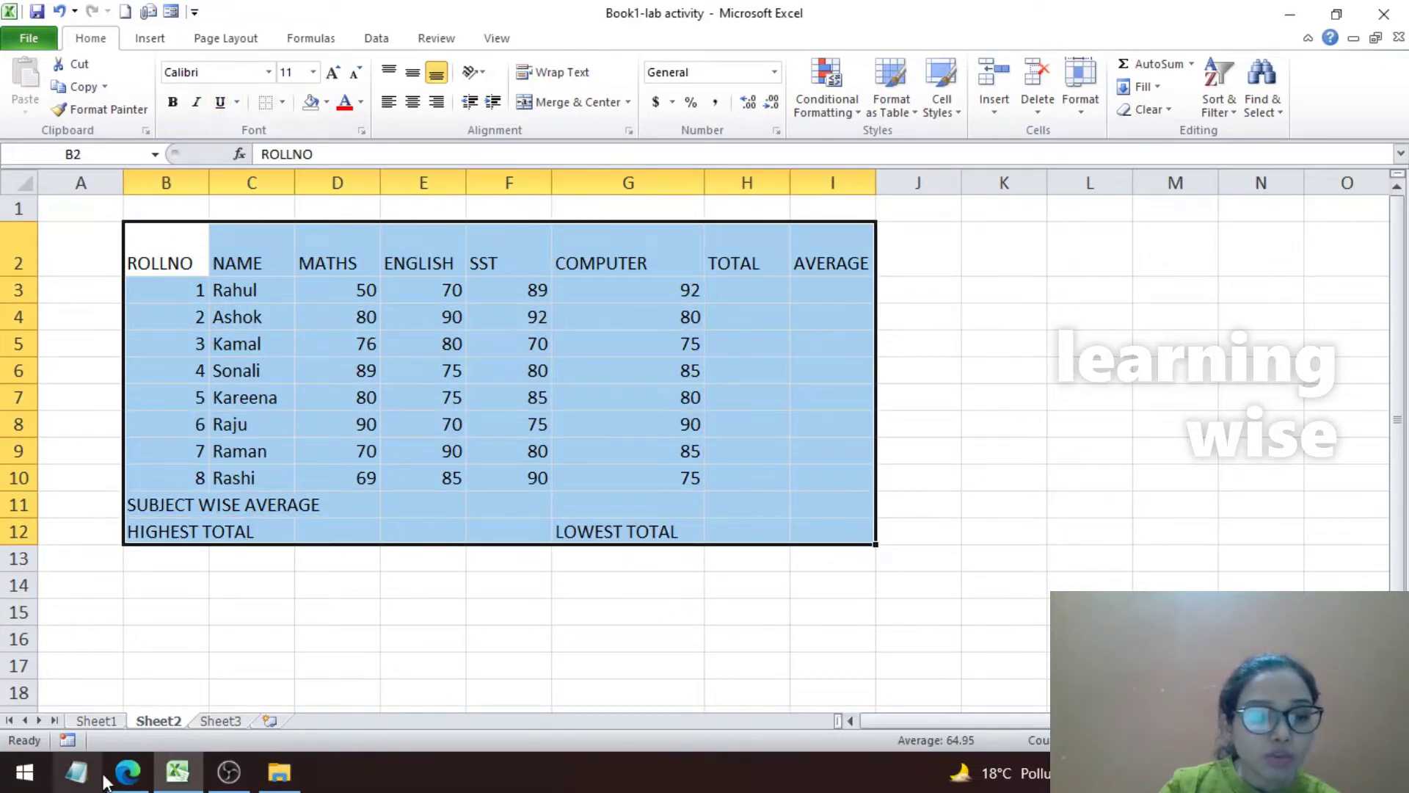
pyautogui.click(138, 776)
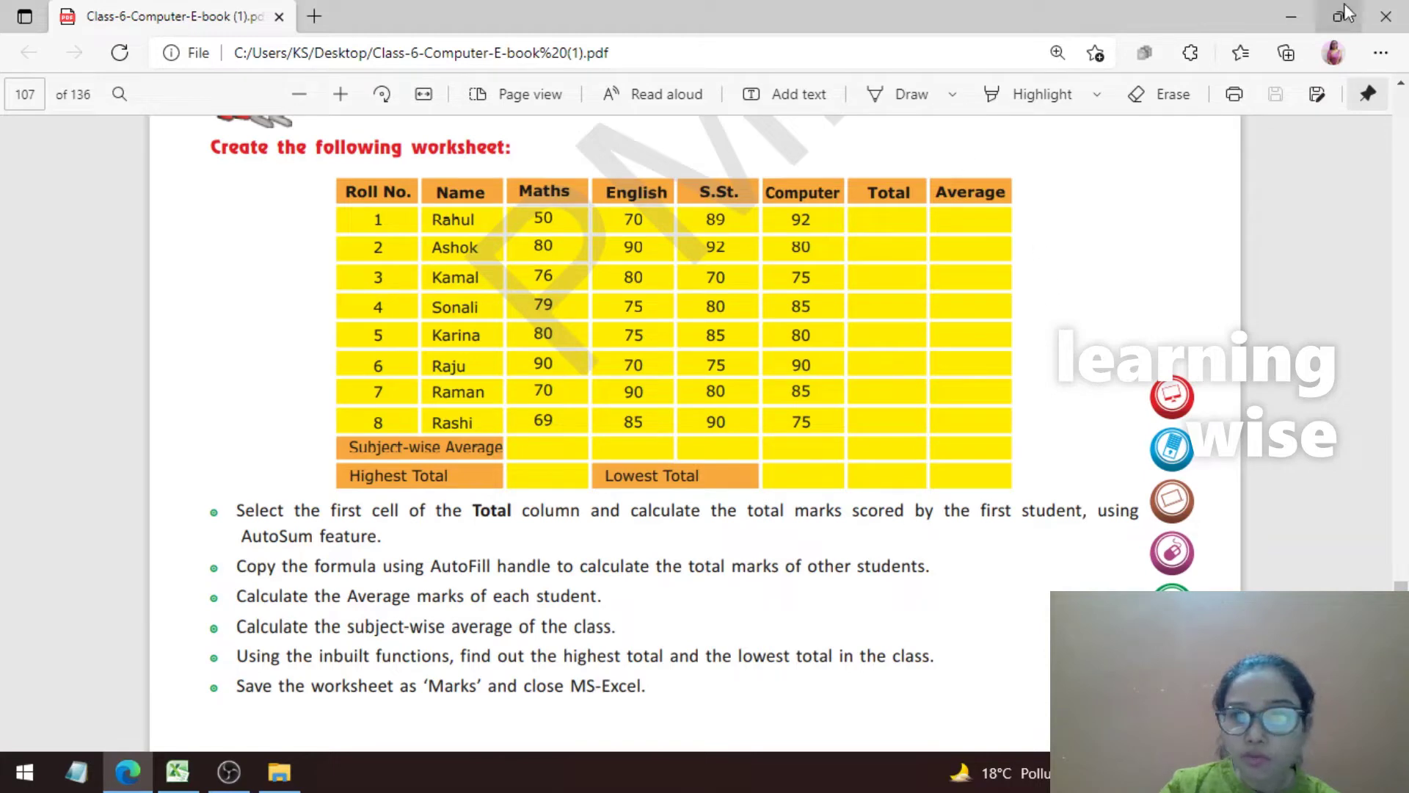
pyautogui.click(1291, 17)
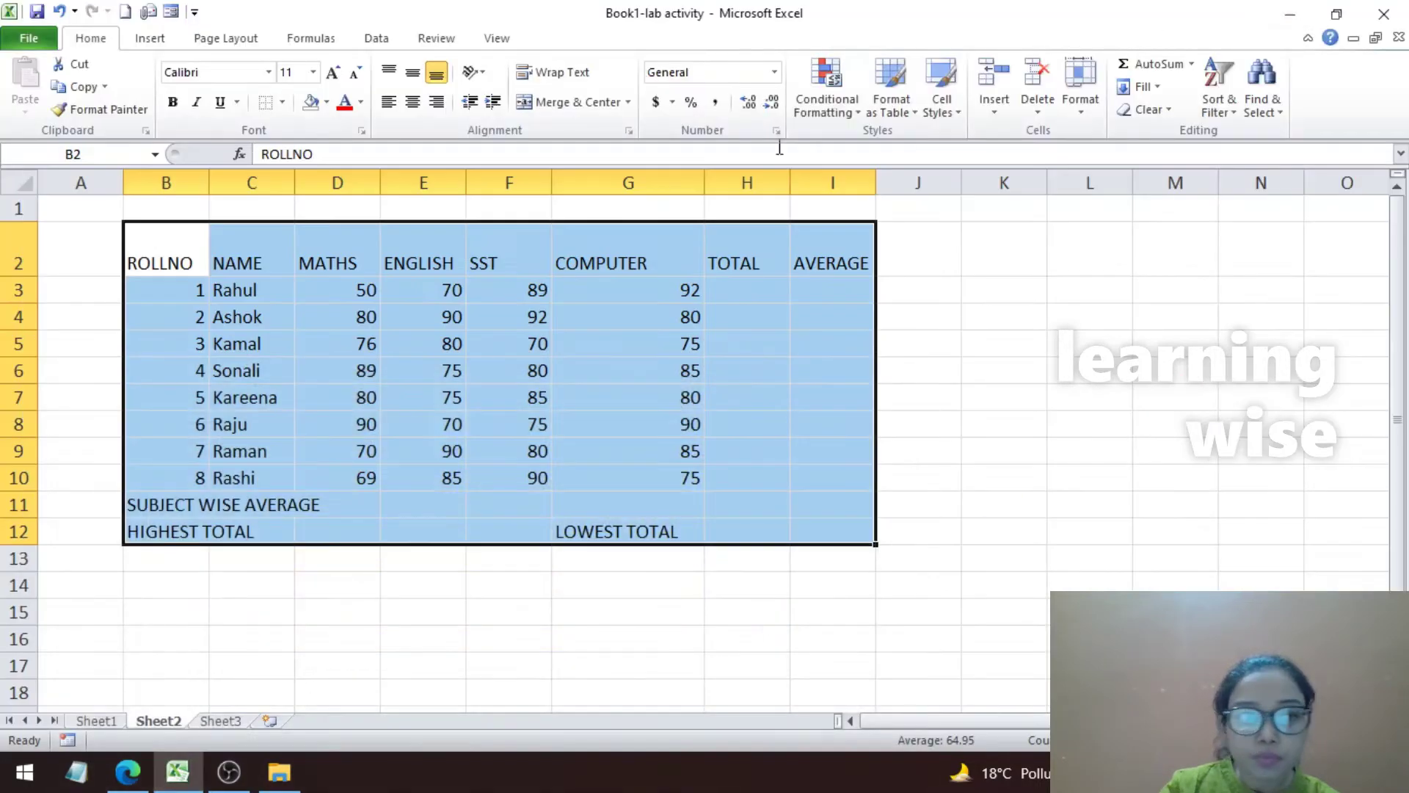
pyautogui.click(282, 103)
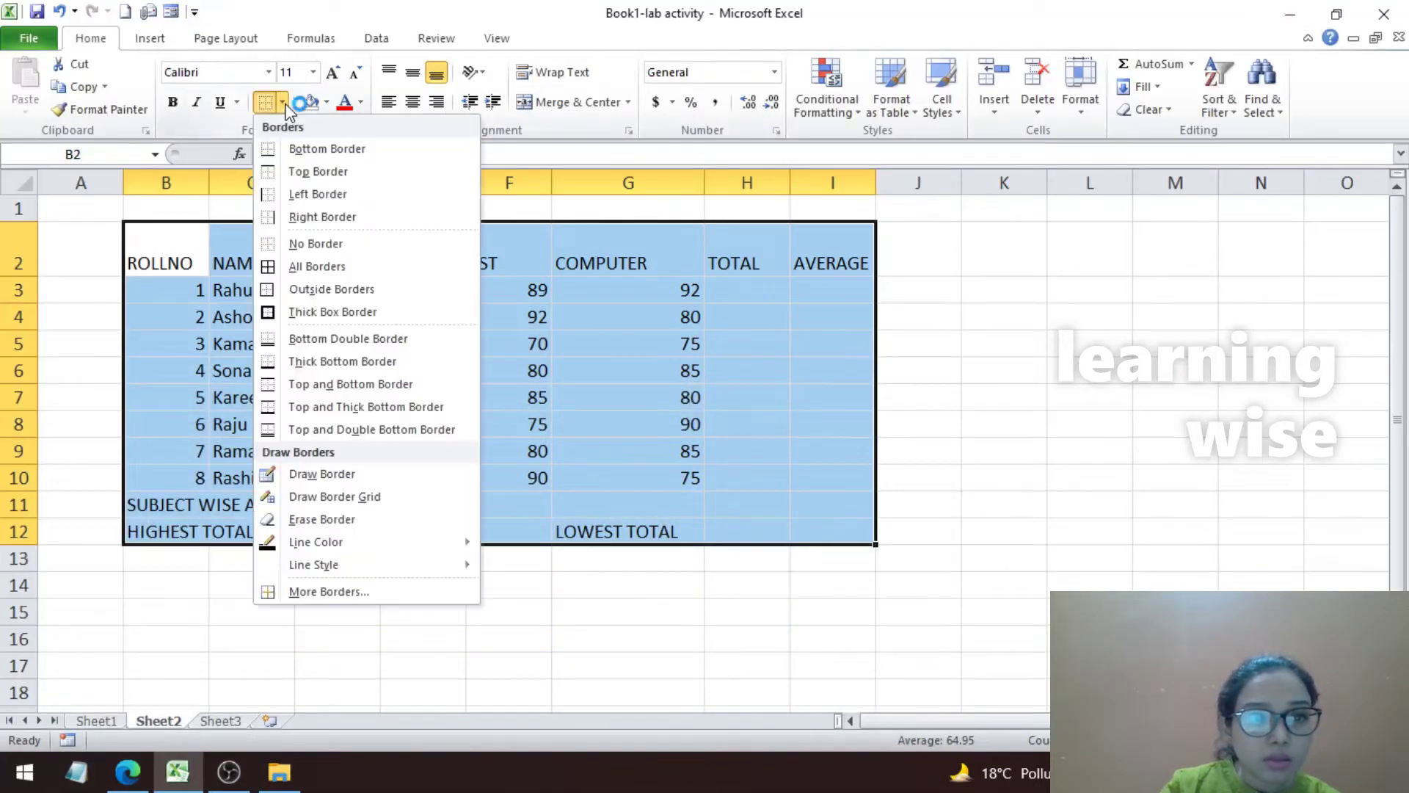
pyautogui.click(325, 270)
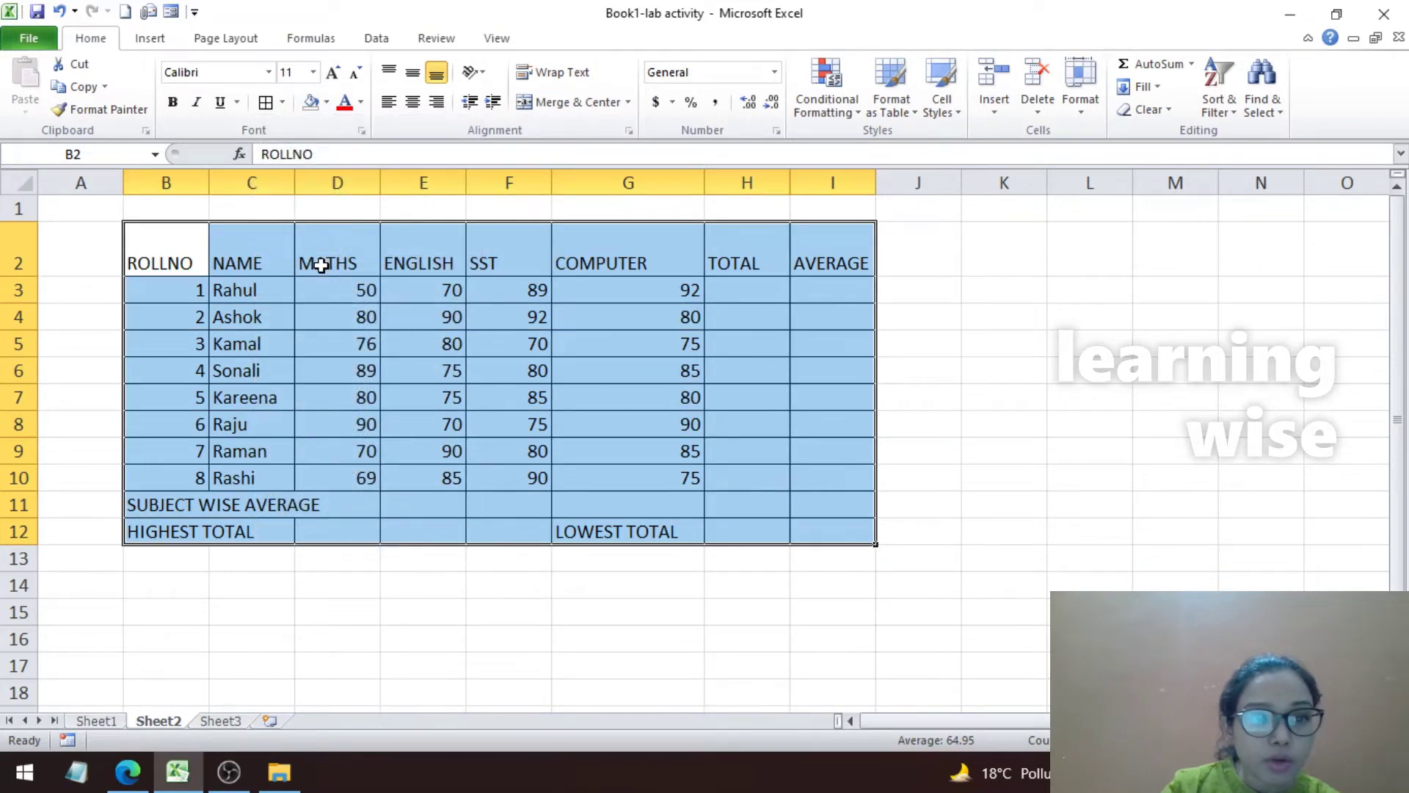
# Fill the marks table B2:I12 with yellow and its heading row B2:I2 with light orange.
pyautogui.click(327, 103)
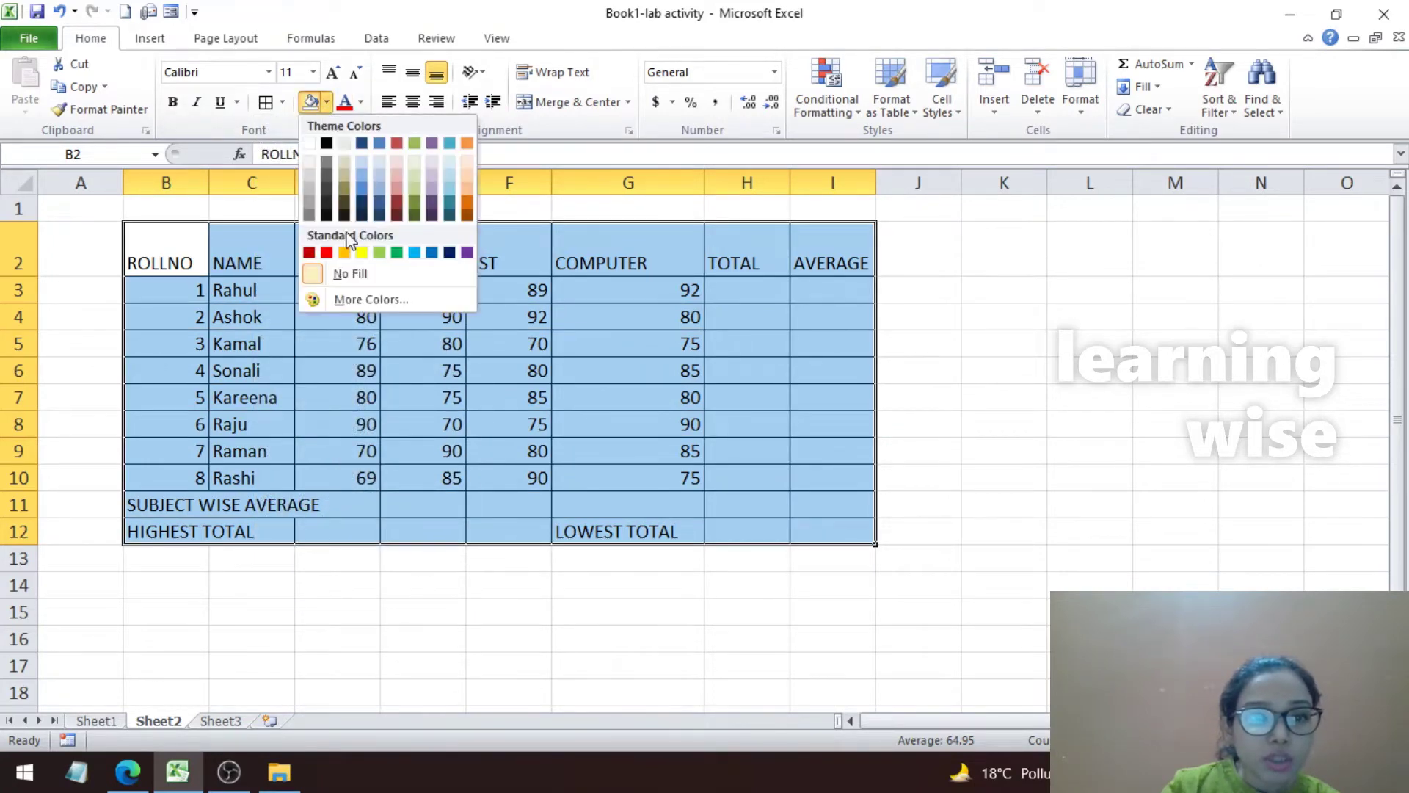
pyautogui.click(362, 253)
pyautogui.moveTo(196, 243); pyautogui.dragTo(816, 240)
pyautogui.click(327, 102)
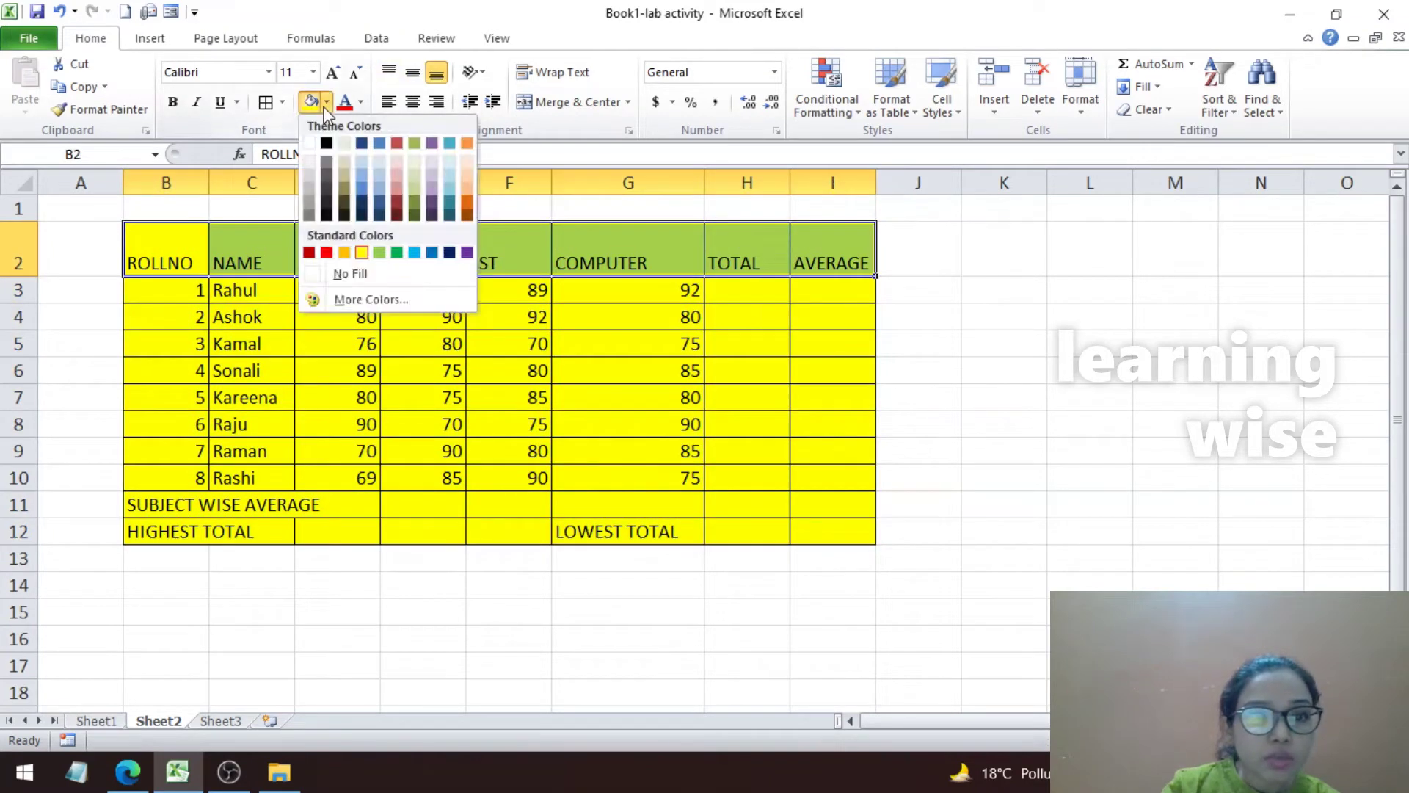
pyautogui.click(467, 185)
# Fill the SUBJECT WISE AVERAGE label cells B11:D11 with the same light orange as the headings.
pyautogui.click(167, 505)
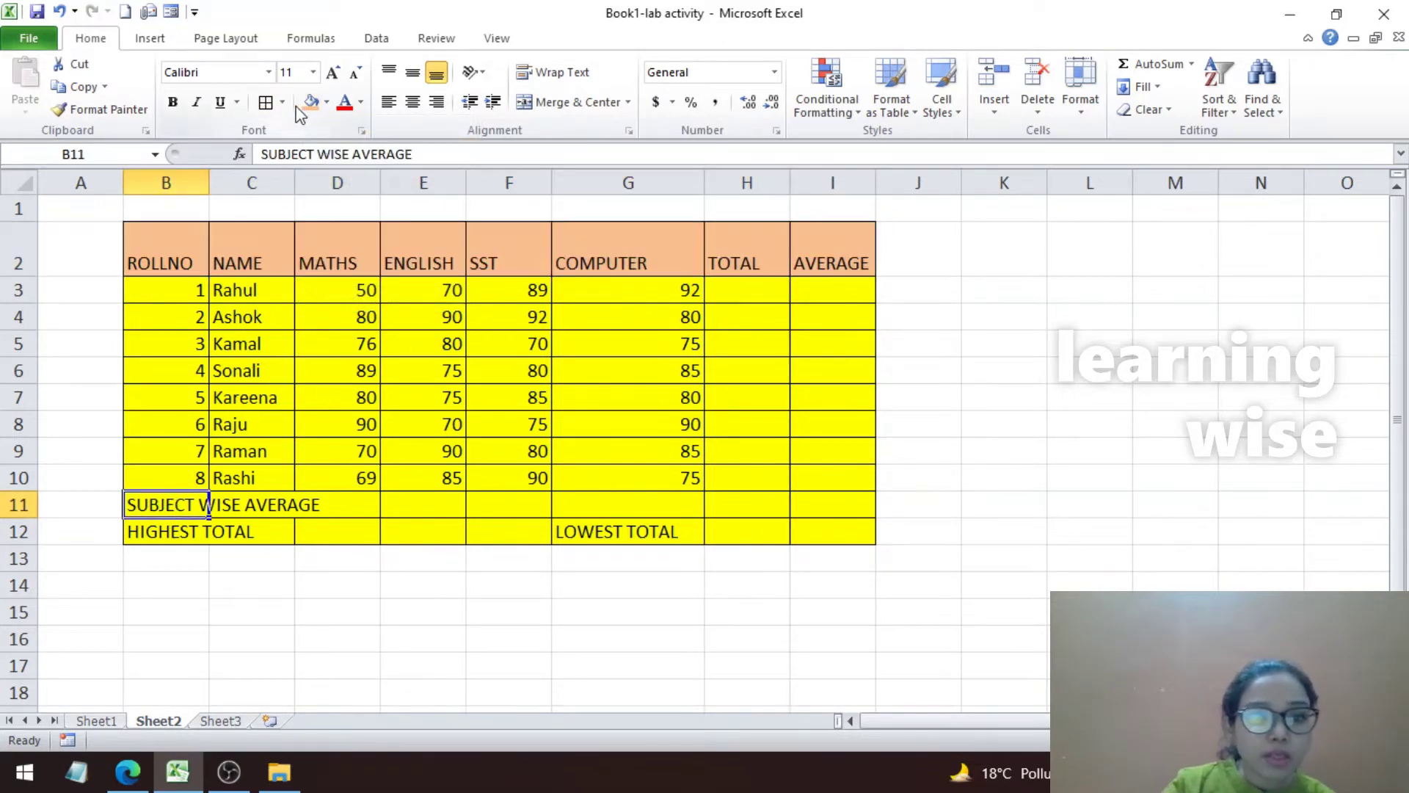
pyautogui.moveTo(205, 511); pyautogui.dragTo(362, 497)
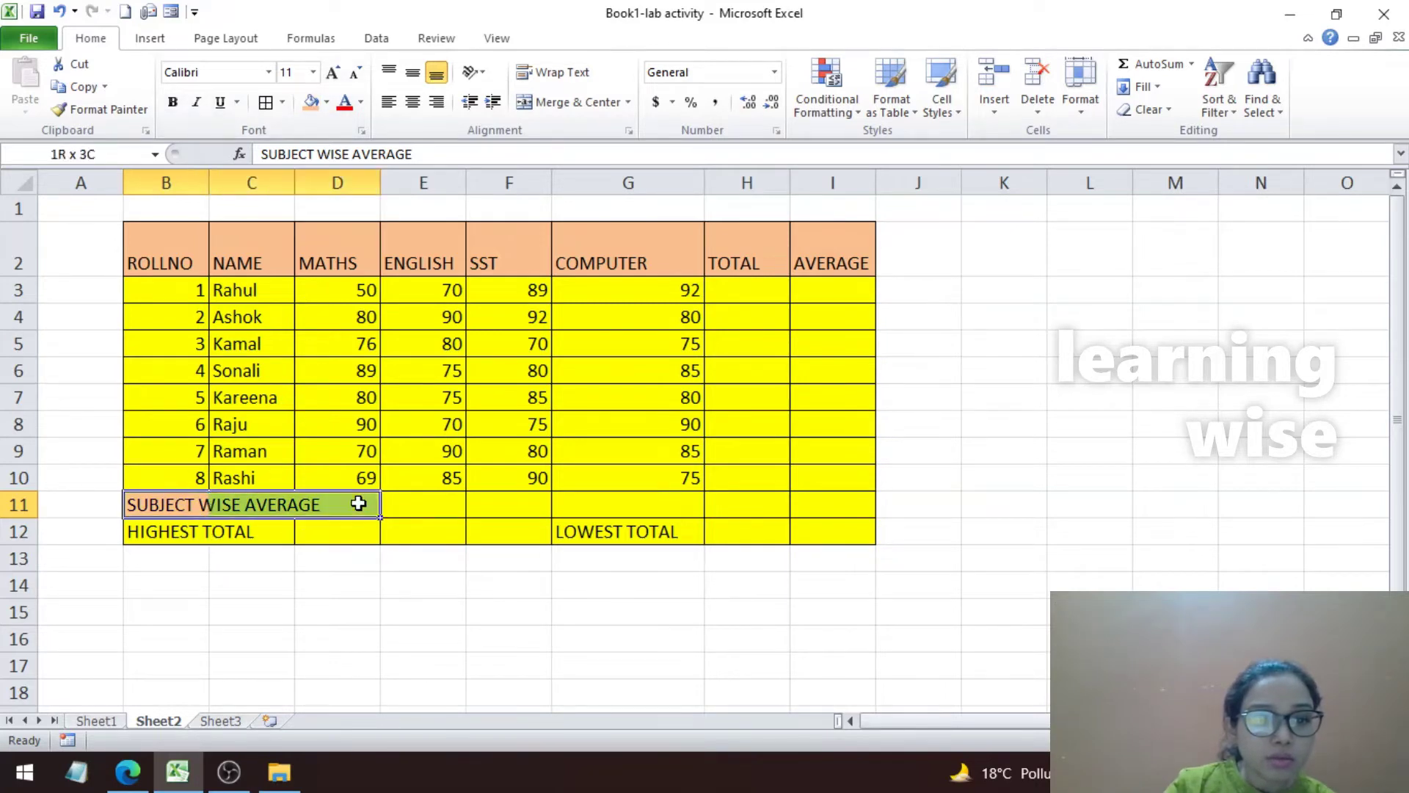
pyautogui.click(309, 102)
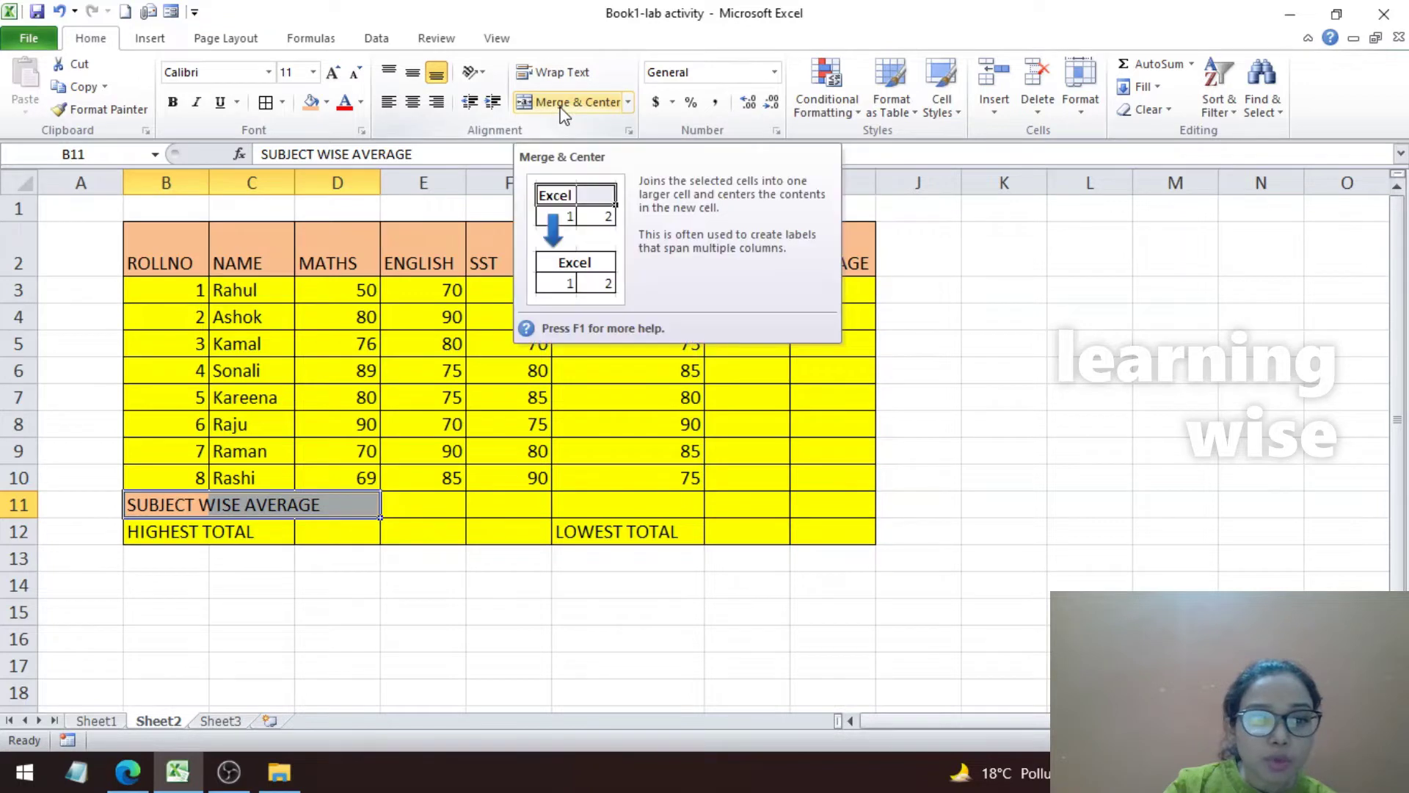
pyautogui.click(399, 609)
pyautogui.click(205, 506)
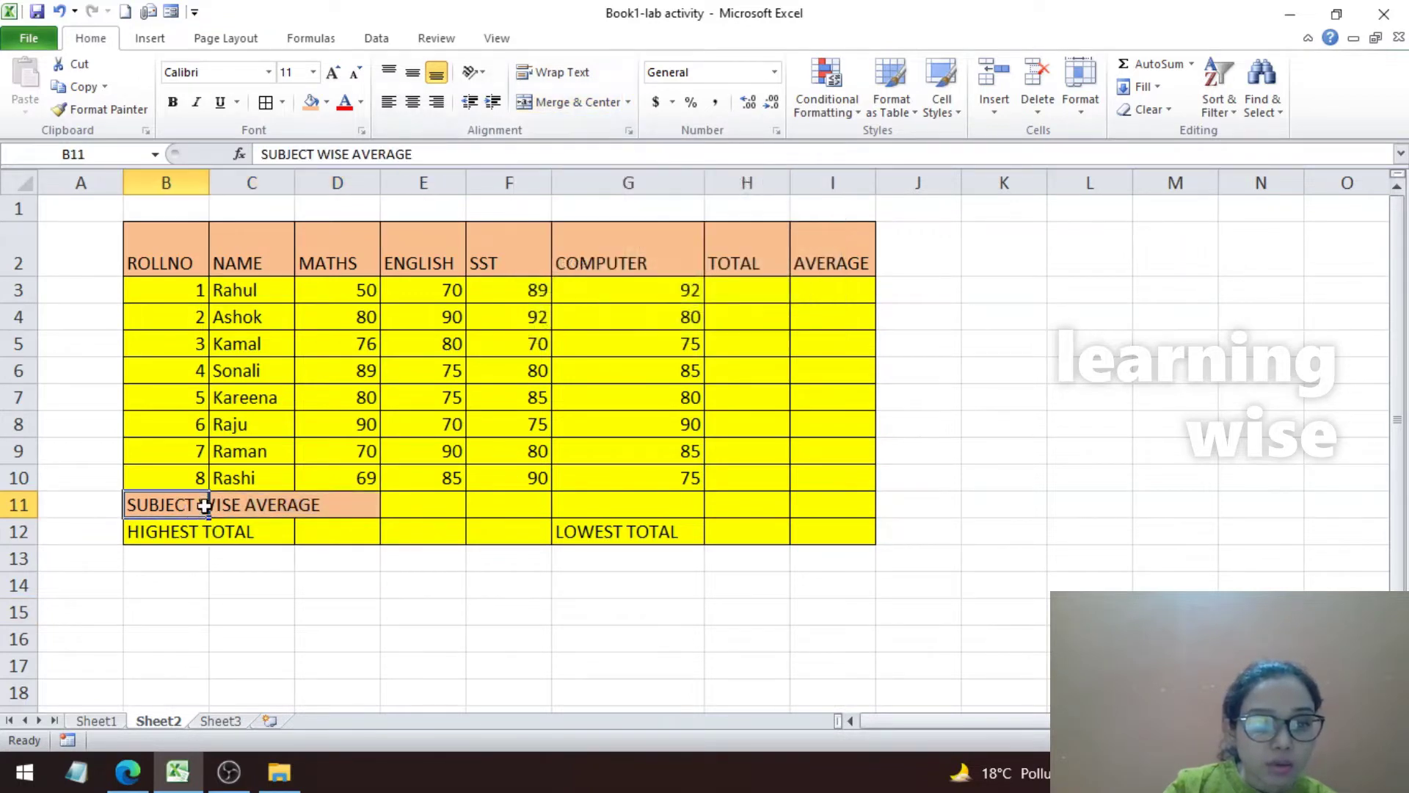
pyautogui.click(257, 505)
pyautogui.click(323, 508)
pyautogui.click(152, 506)
pyautogui.click(266, 502)
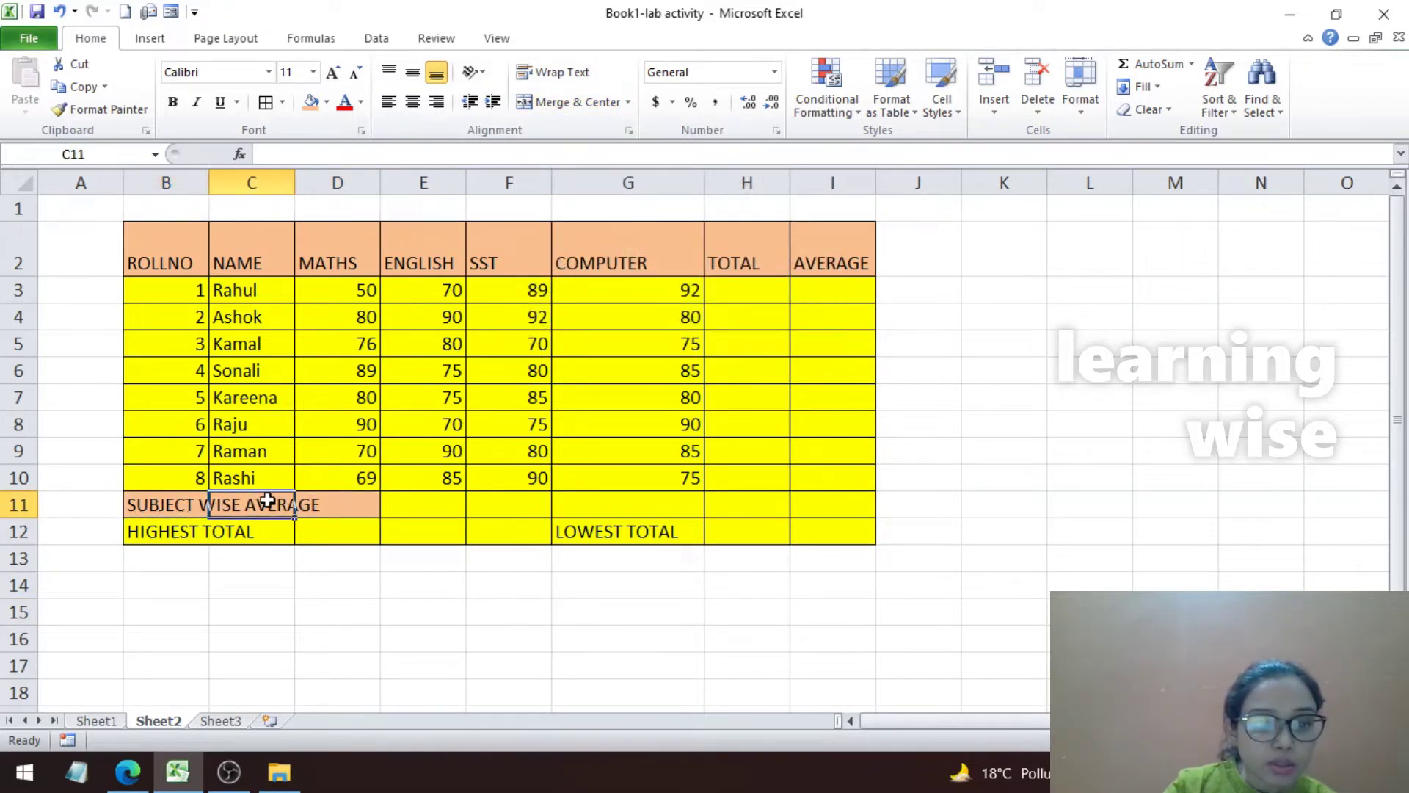
pyautogui.click(334, 509)
pyautogui.click(156, 500)
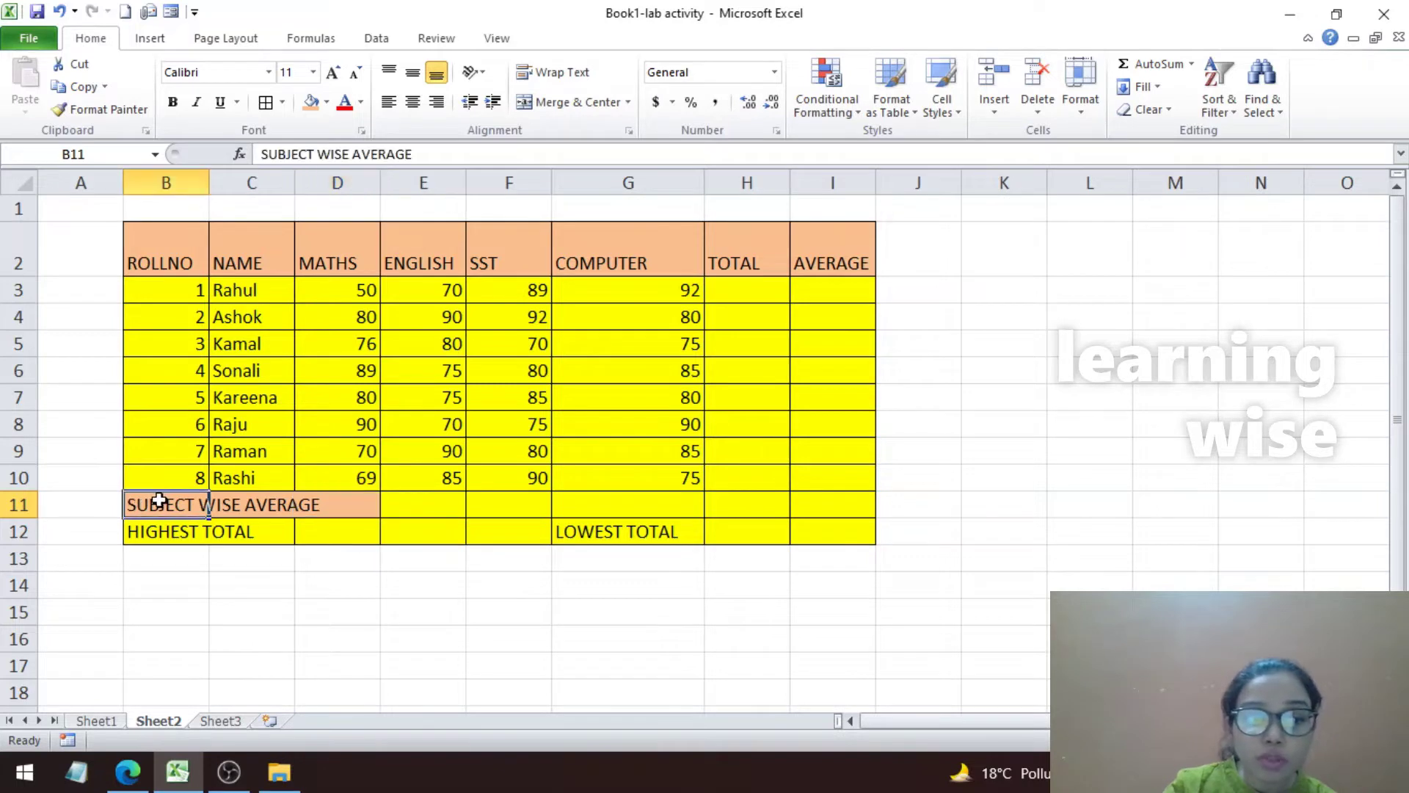
# Merge and center cells B11:D11 holding the SUBJECT WISE AVERAGE label.
pyautogui.moveTo(161, 504); pyautogui.dragTo(345, 509)
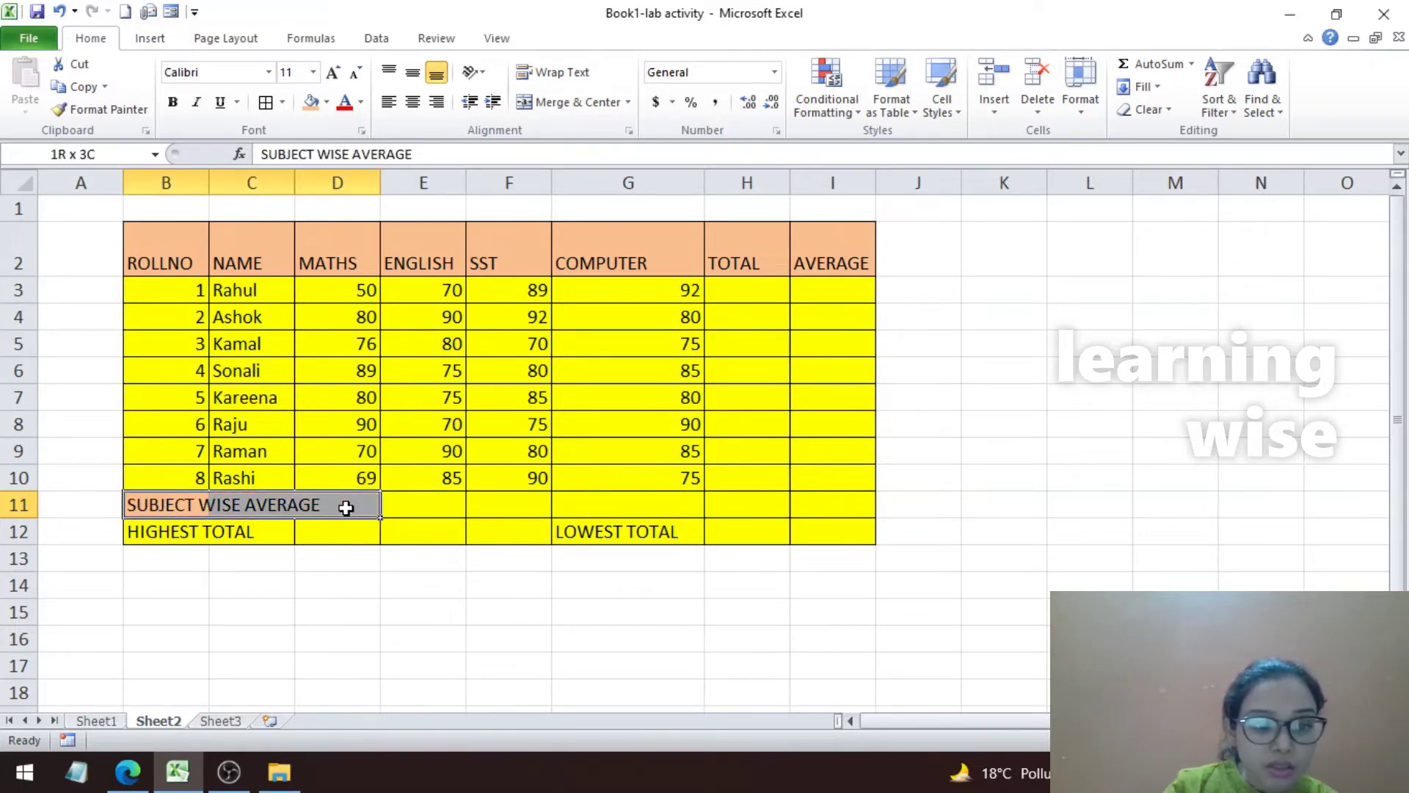
pyautogui.click(556, 102)
pyautogui.click(395, 585)
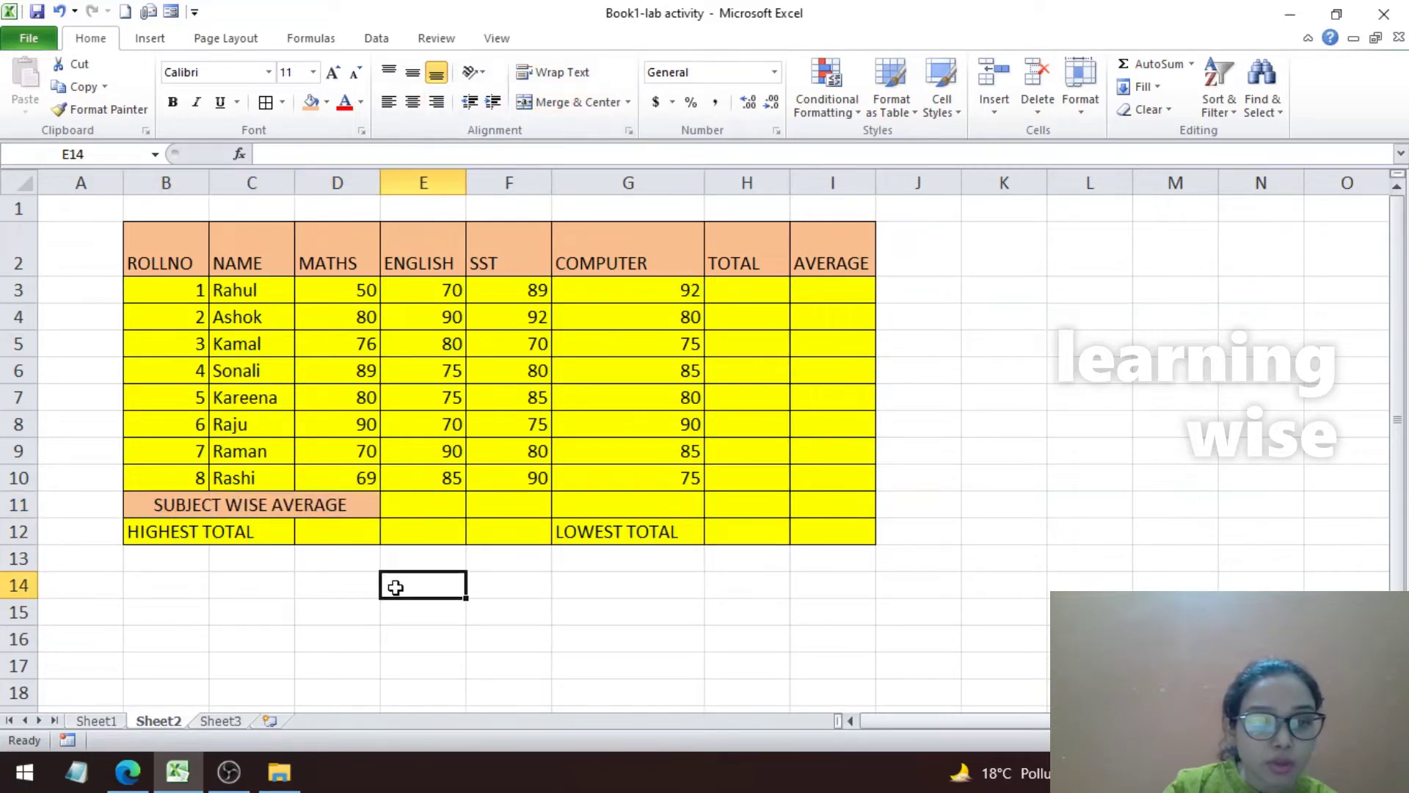
# Merge and center cells B12:C12 holding the HIGHEST TOTAL label.
pyautogui.click(209, 534)
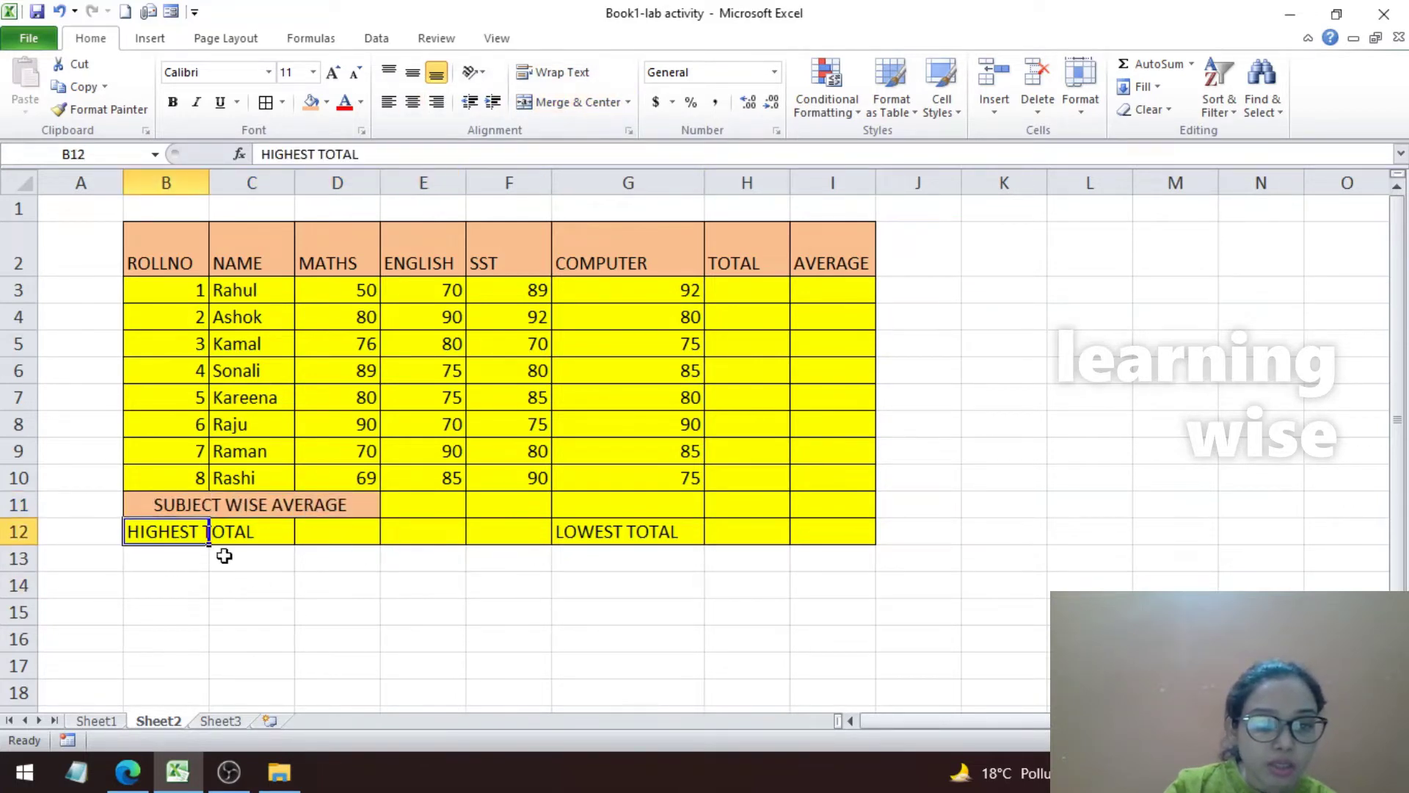
pyautogui.moveTo(202, 532); pyautogui.dragTo(258, 530)
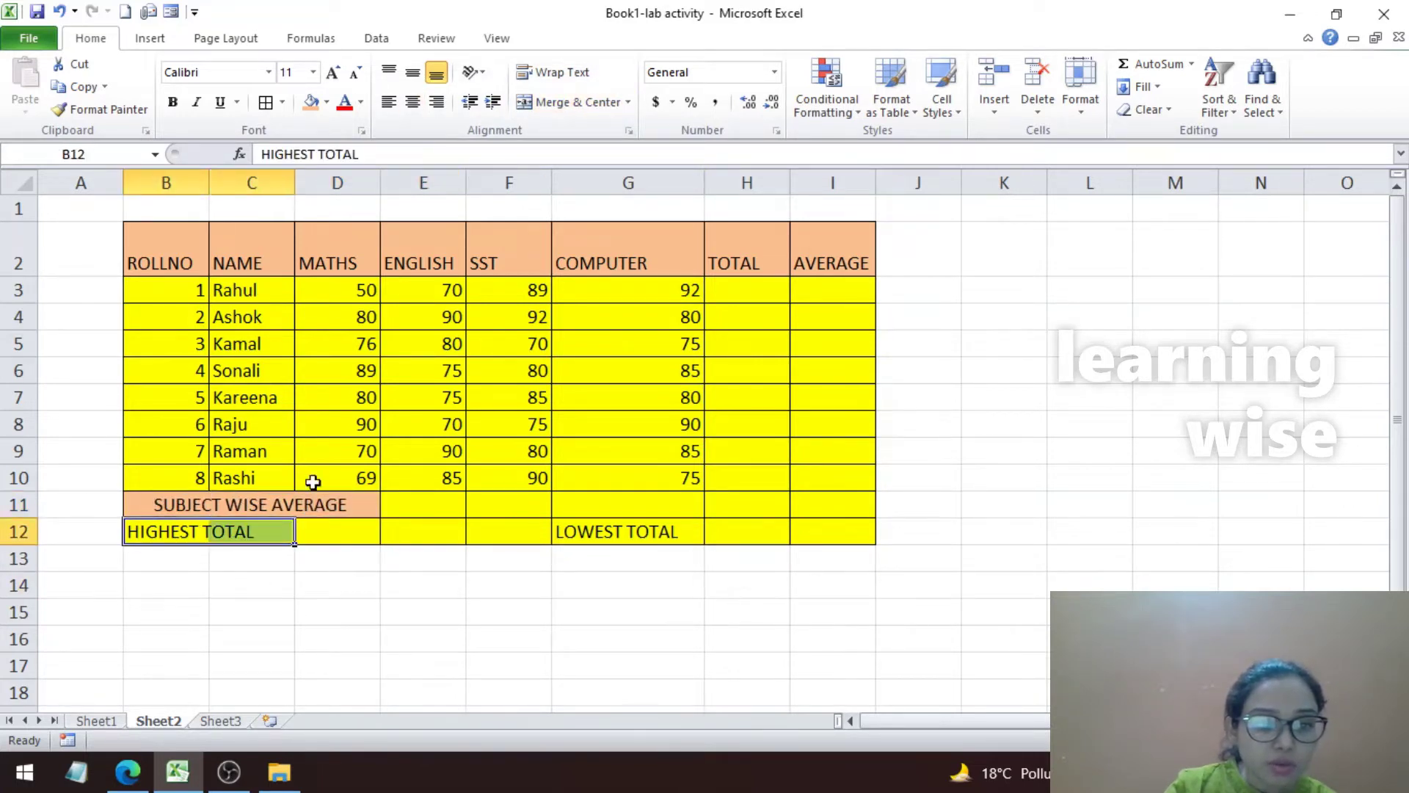
pyautogui.click(572, 103)
pyautogui.click(585, 533)
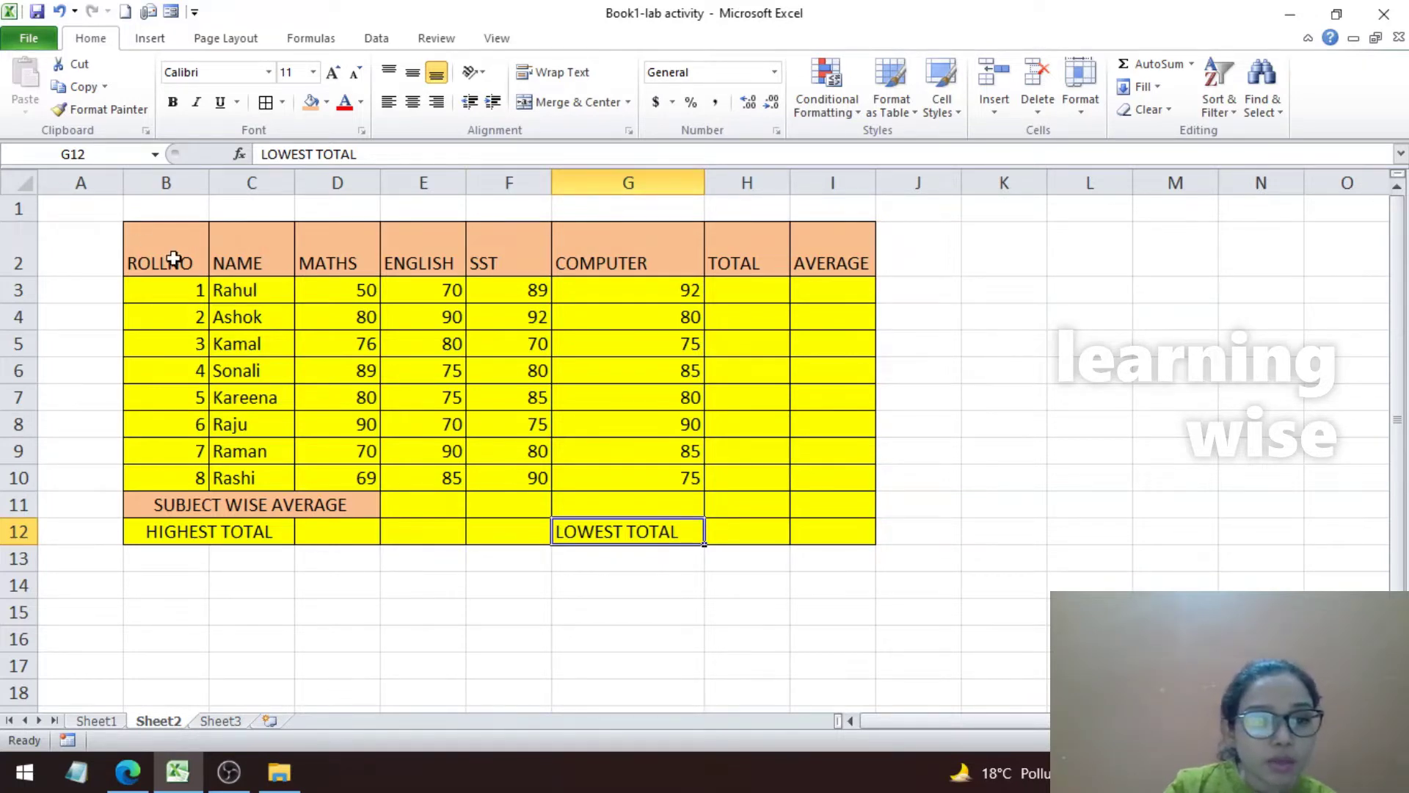
# Make the headings in B2:I2 bold and select the merged SUBJECT WISE AVERAGE cell.
pyautogui.moveTo(174, 258); pyautogui.dragTo(806, 255)
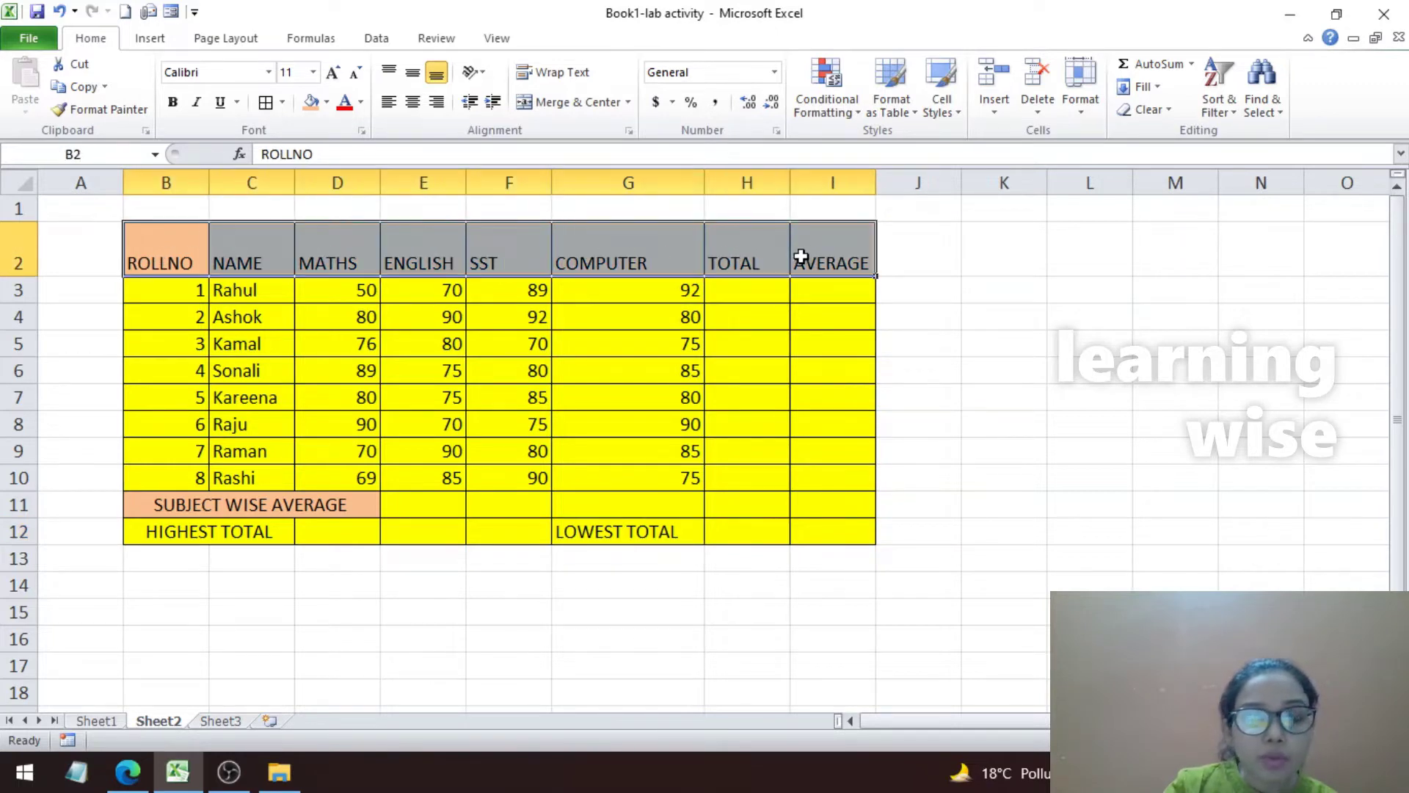
pyautogui.click(173, 102)
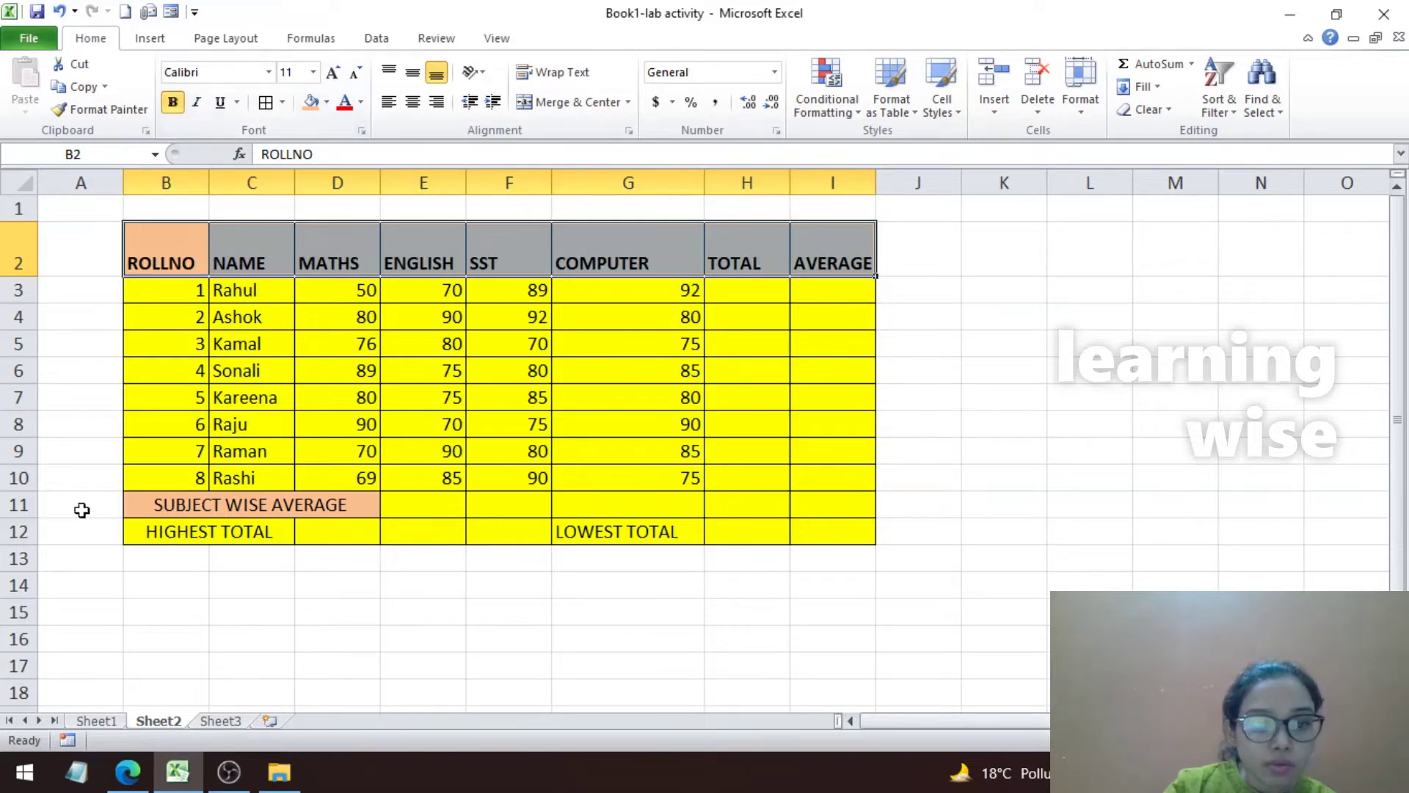
pyautogui.click(176, 507)
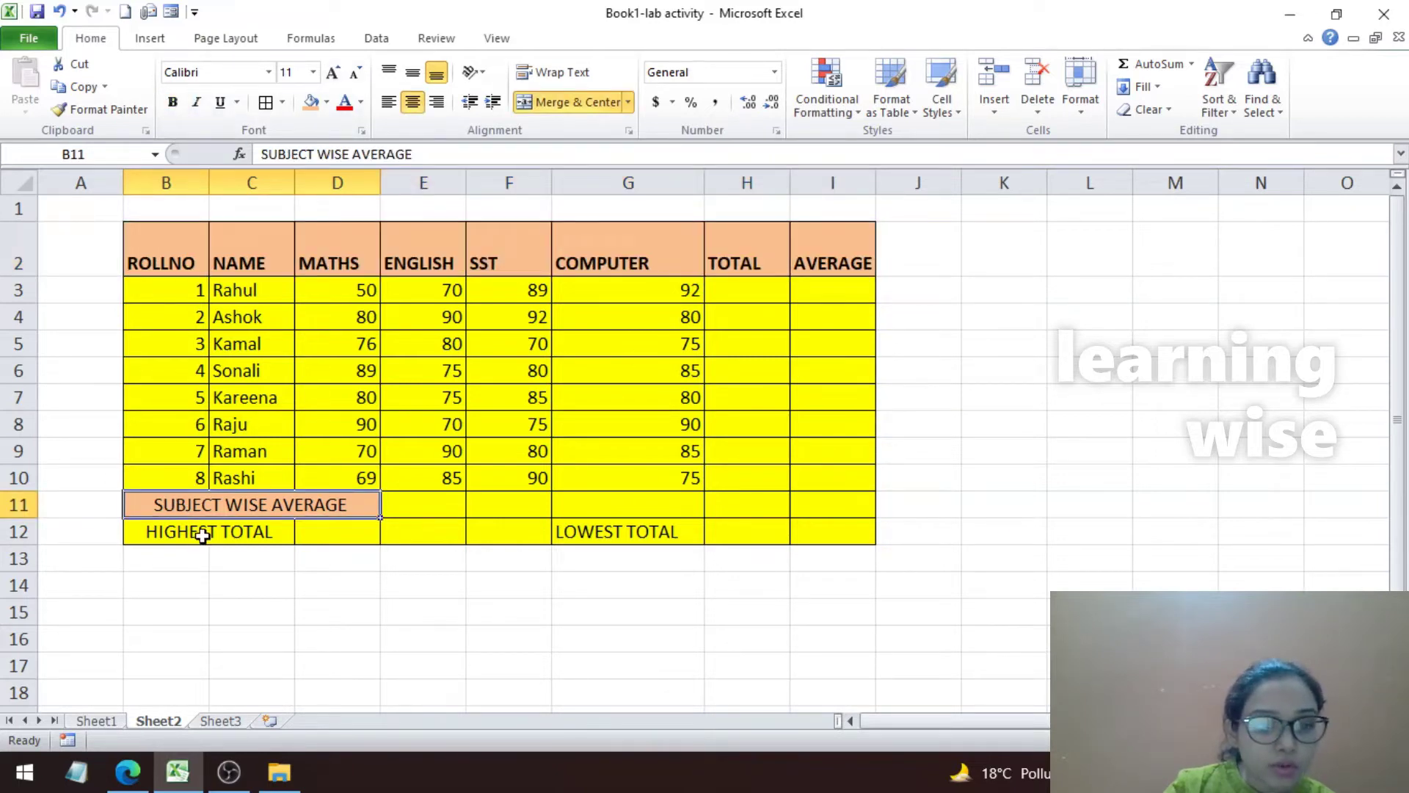
# Make the SUBJECT WISE AVERAGE, HIGHEST TOTAL and LOWEST TOTAL labels bold.
pyautogui.click(203, 533)
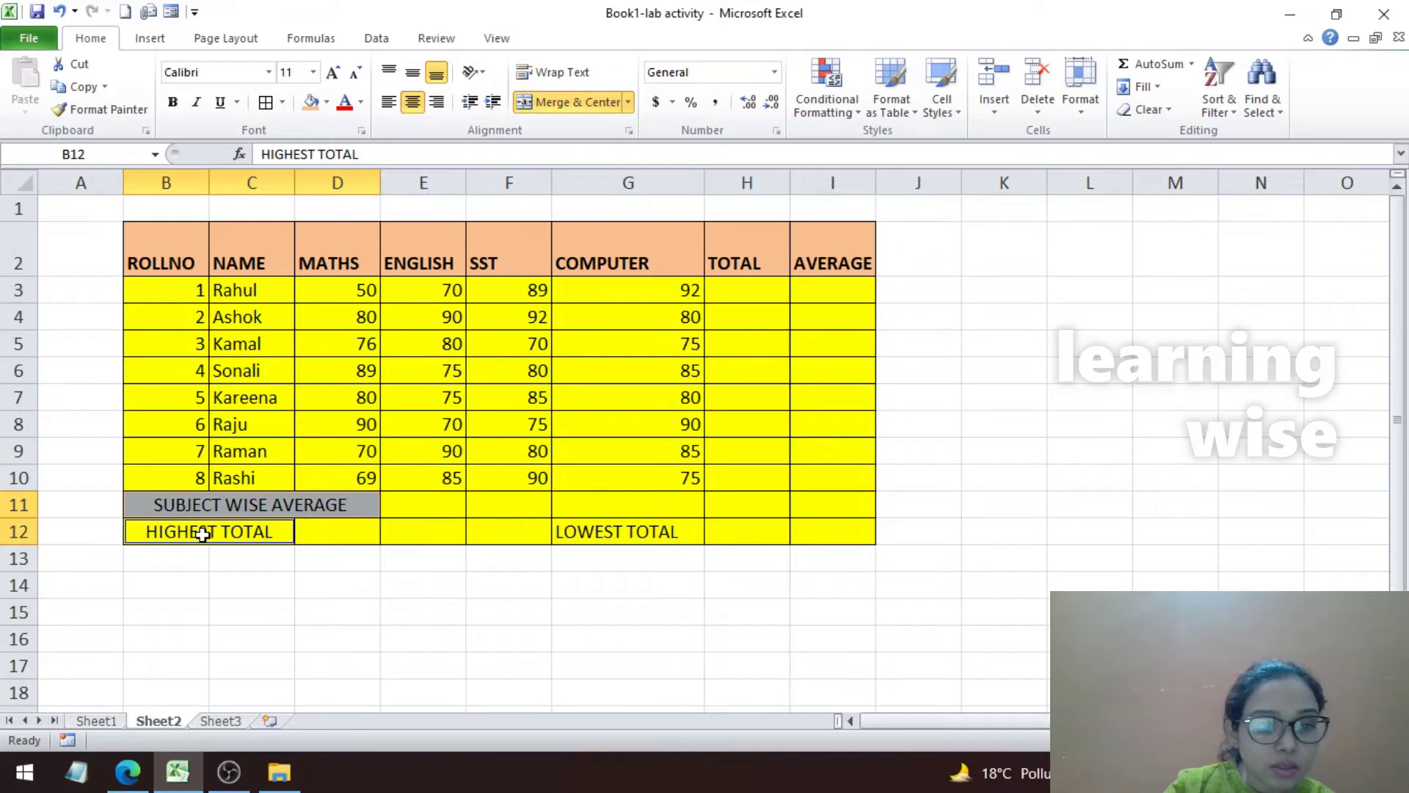
pyautogui.click(583, 540)
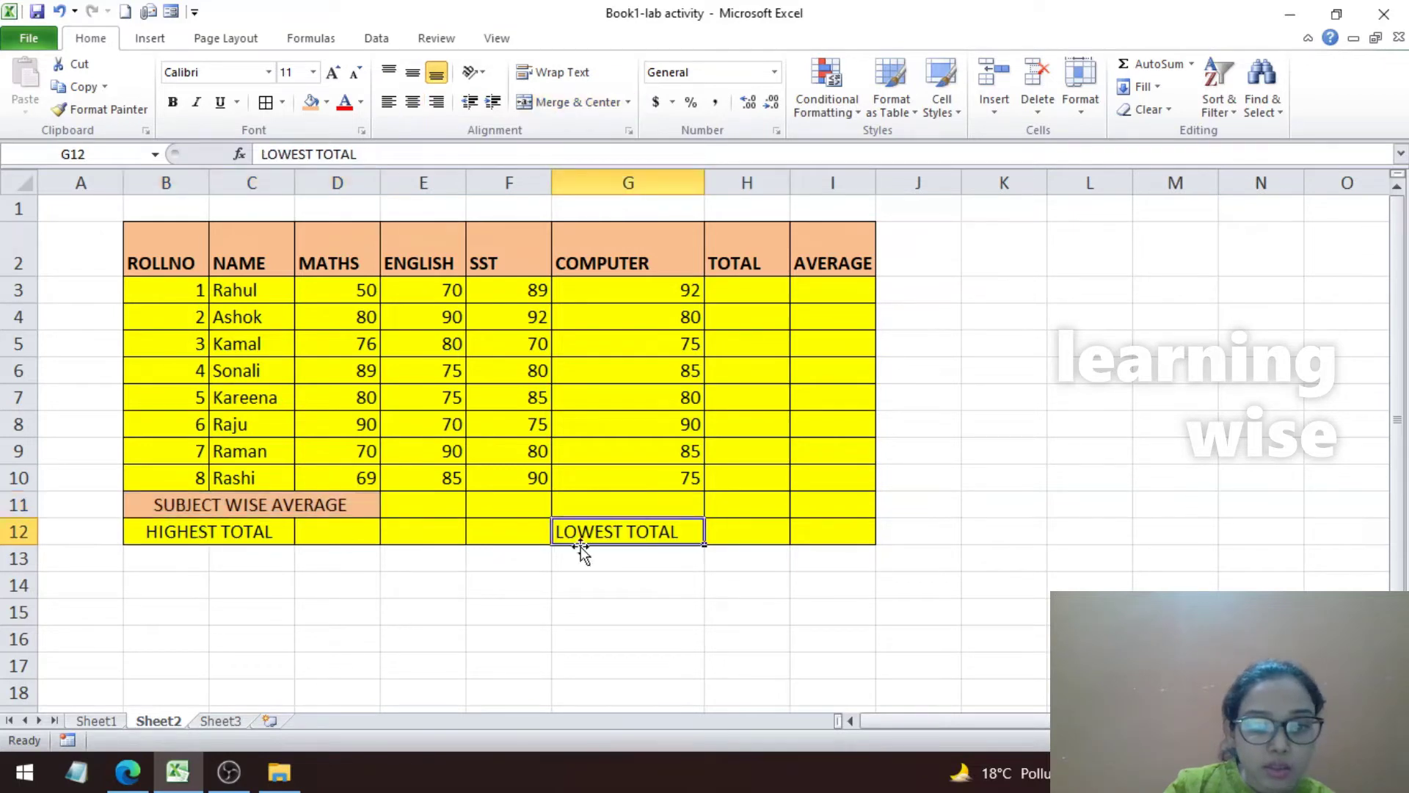
pyautogui.click(212, 502)
pyautogui.click(208, 530)
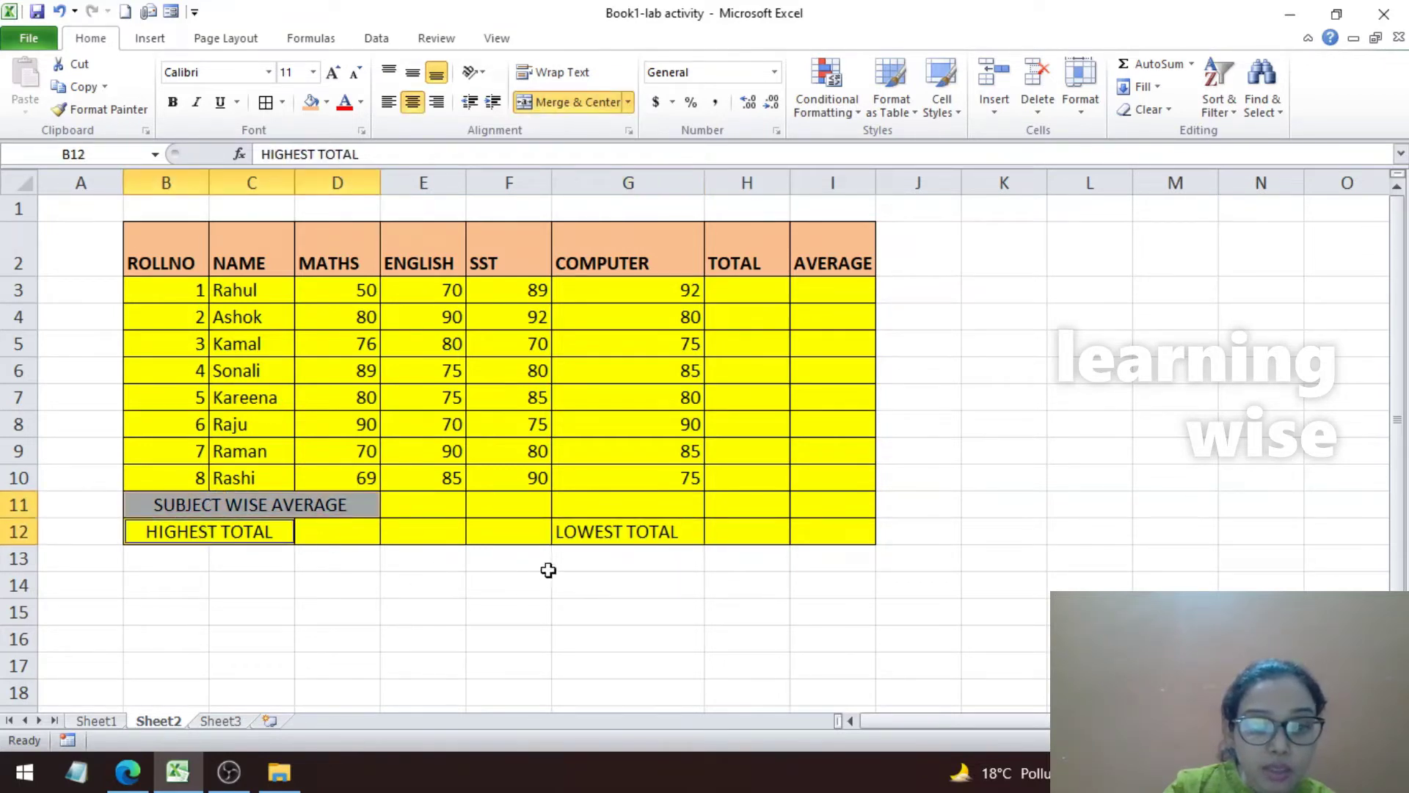
pyautogui.keyDown('ctrl'); pyautogui.click(579, 534); pyautogui.keyUp('ctrl')
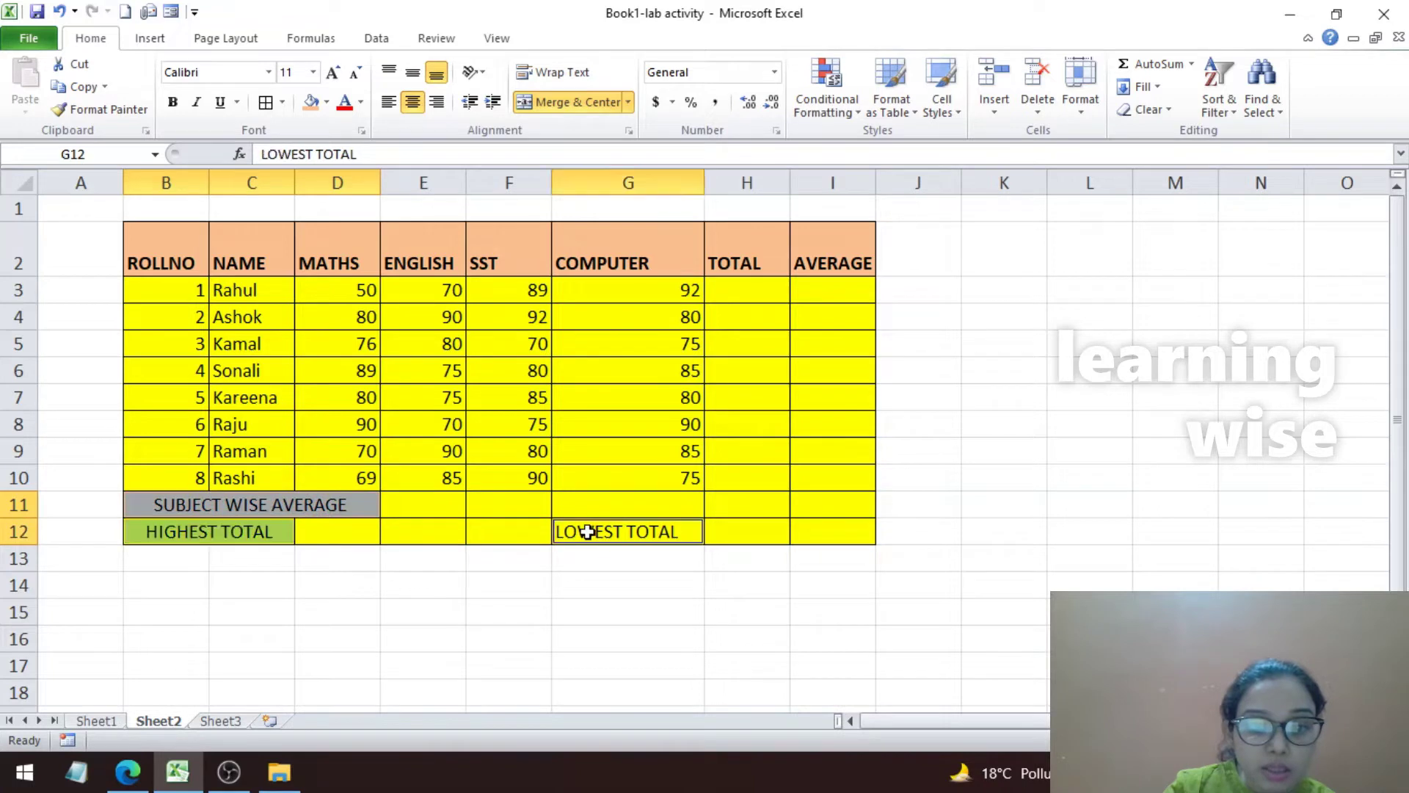
pyautogui.click(173, 102)
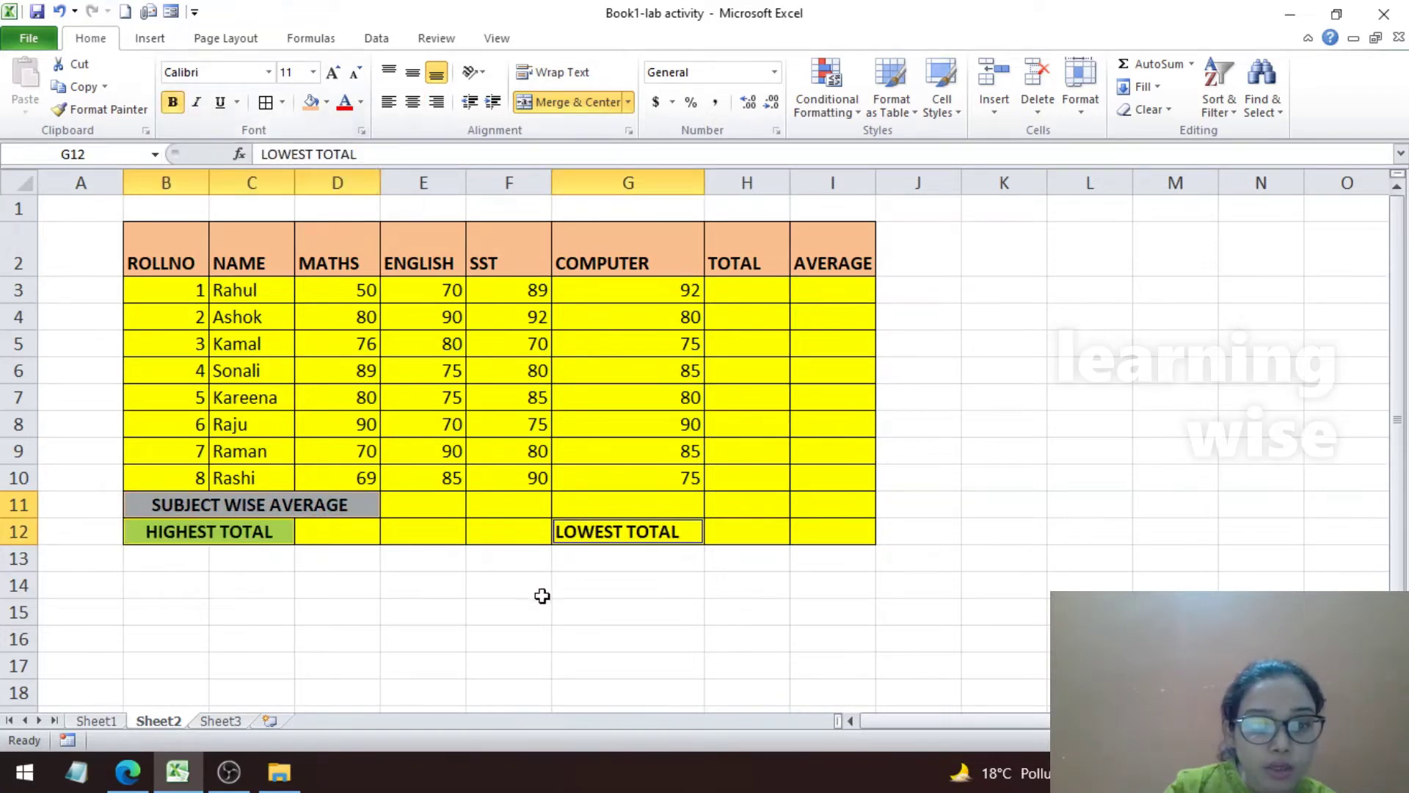
pyautogui.click(503, 610)
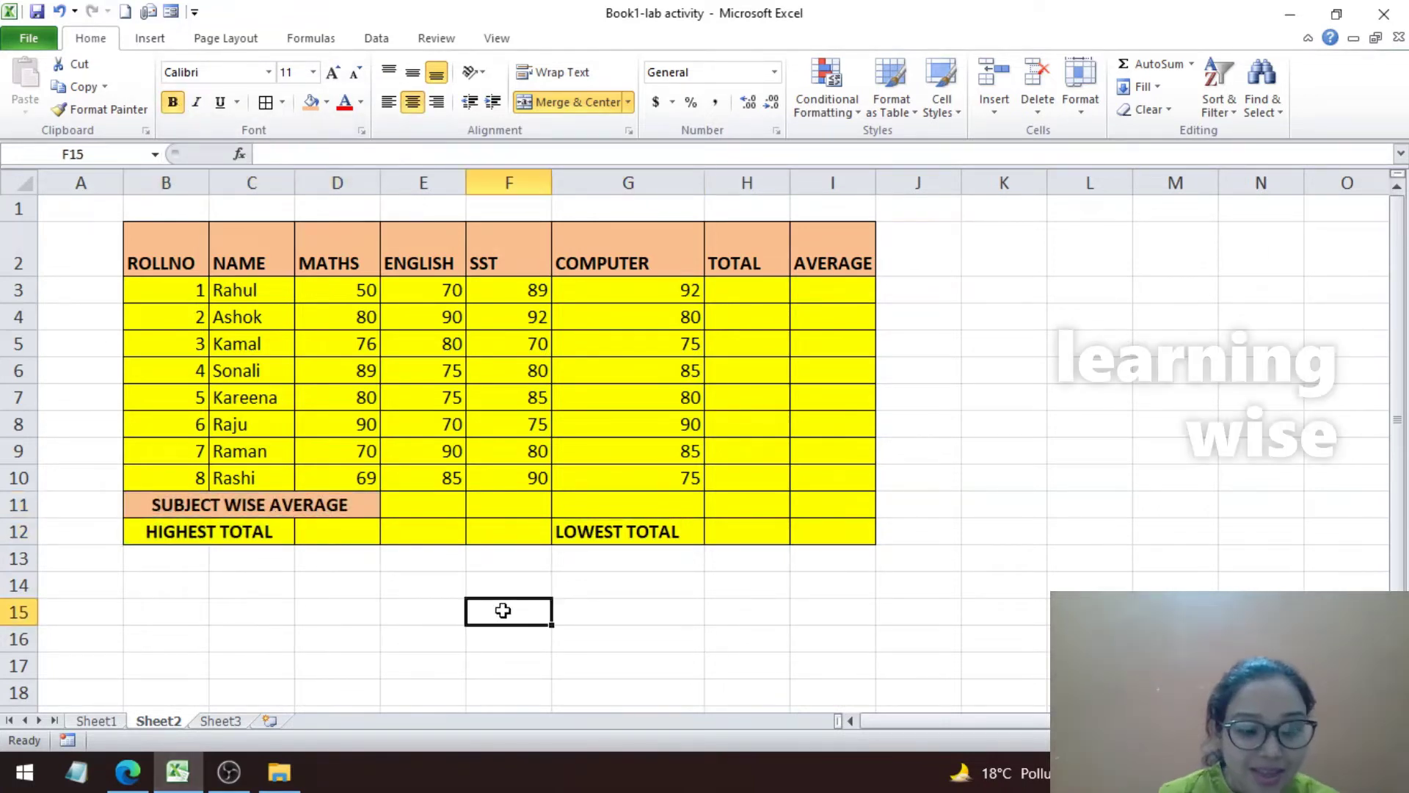
# Fill the HIGHEST TOTAL and LOWEST TOTAL label cells with the same light orange as the headings.
pyautogui.click(207, 534)
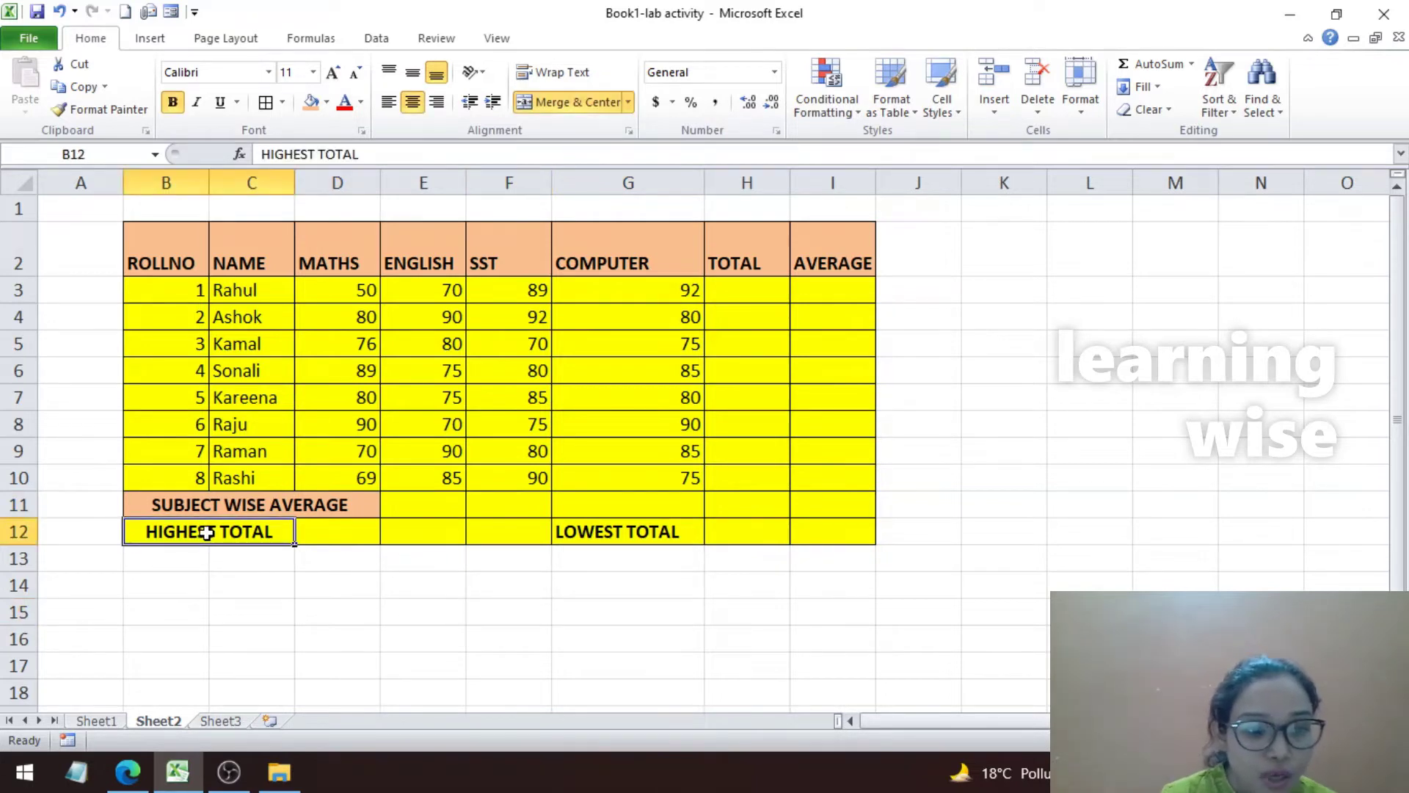
pyautogui.keyDown('ctrl'); pyautogui.click(649, 545); pyautogui.keyUp('ctrl')
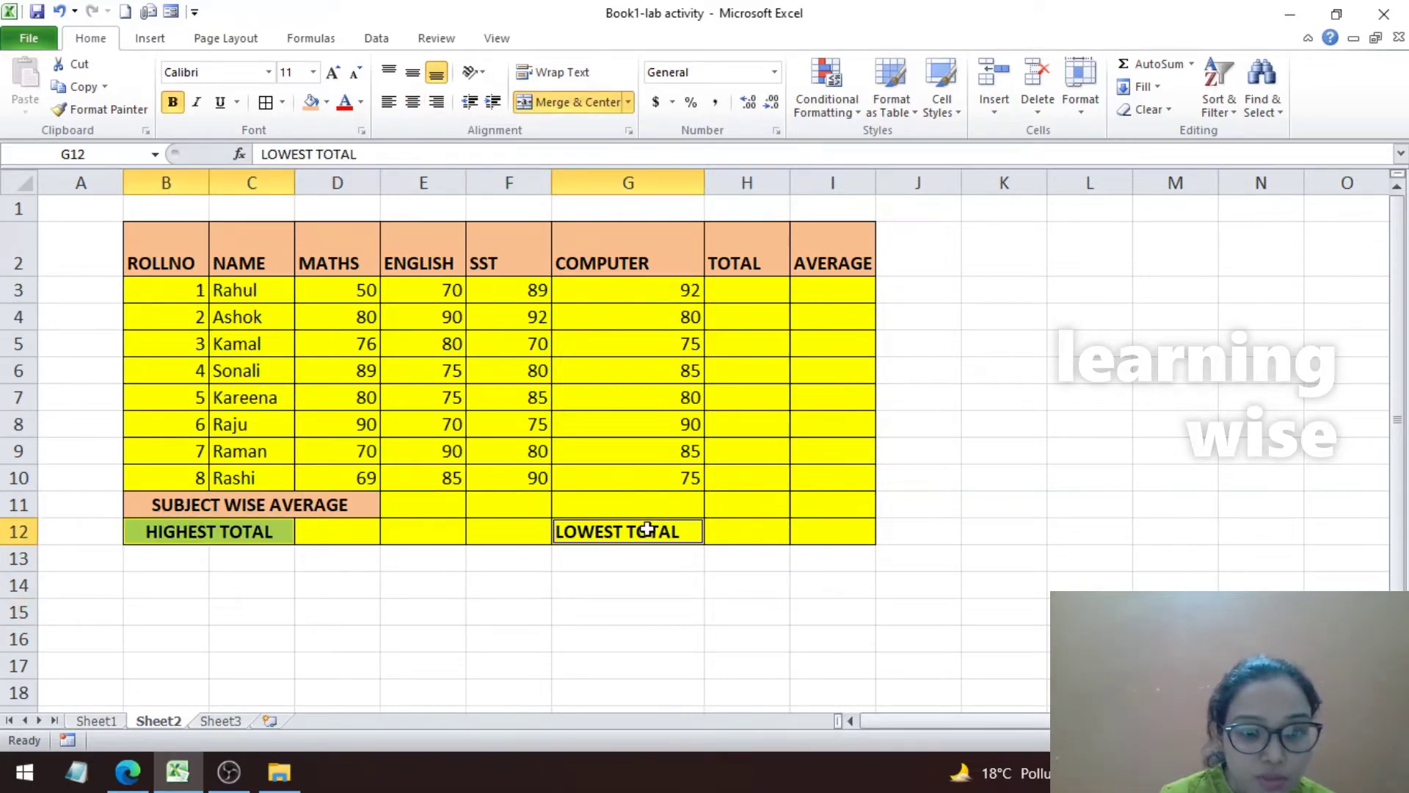
pyautogui.click(311, 104)
pyautogui.click(682, 686)
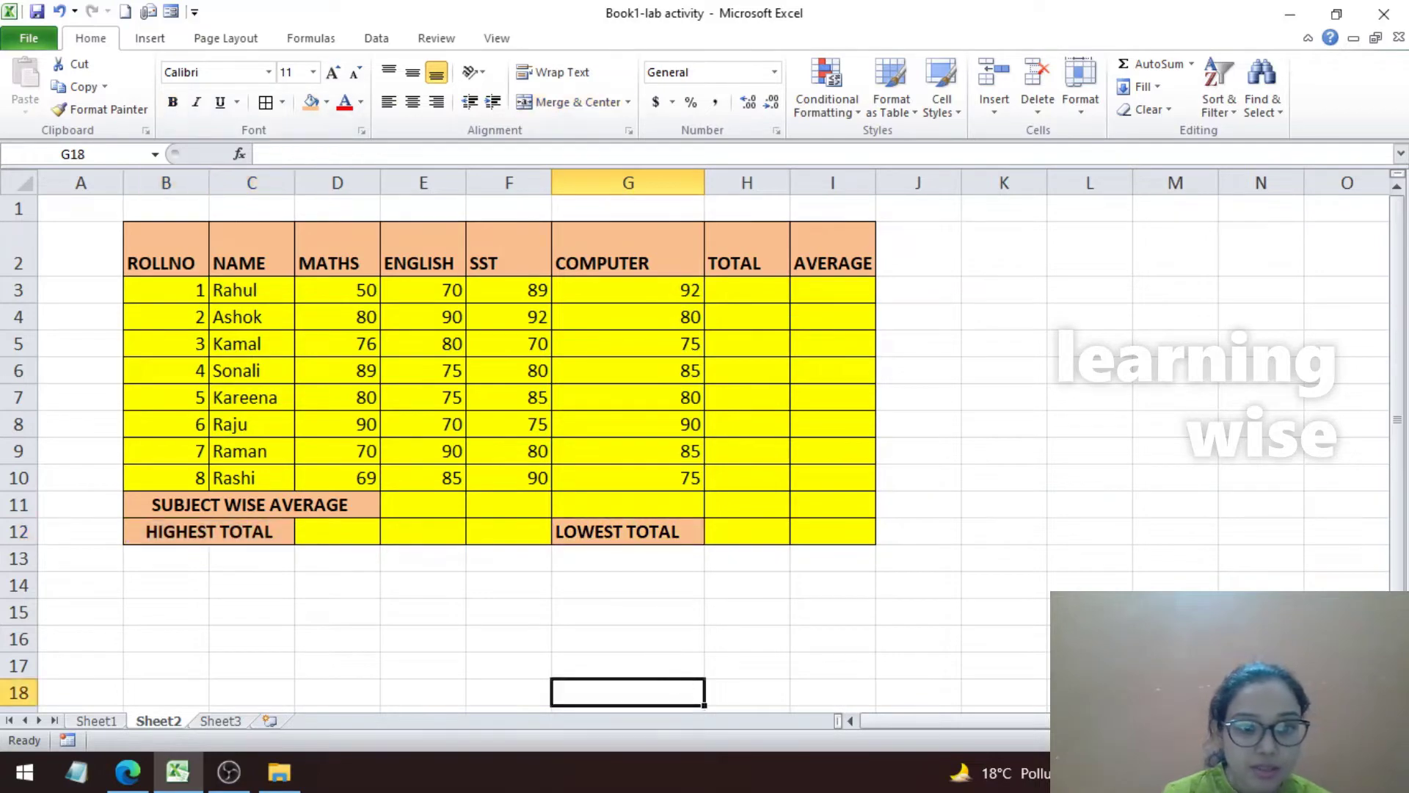
pyautogui.click(1175, 613)
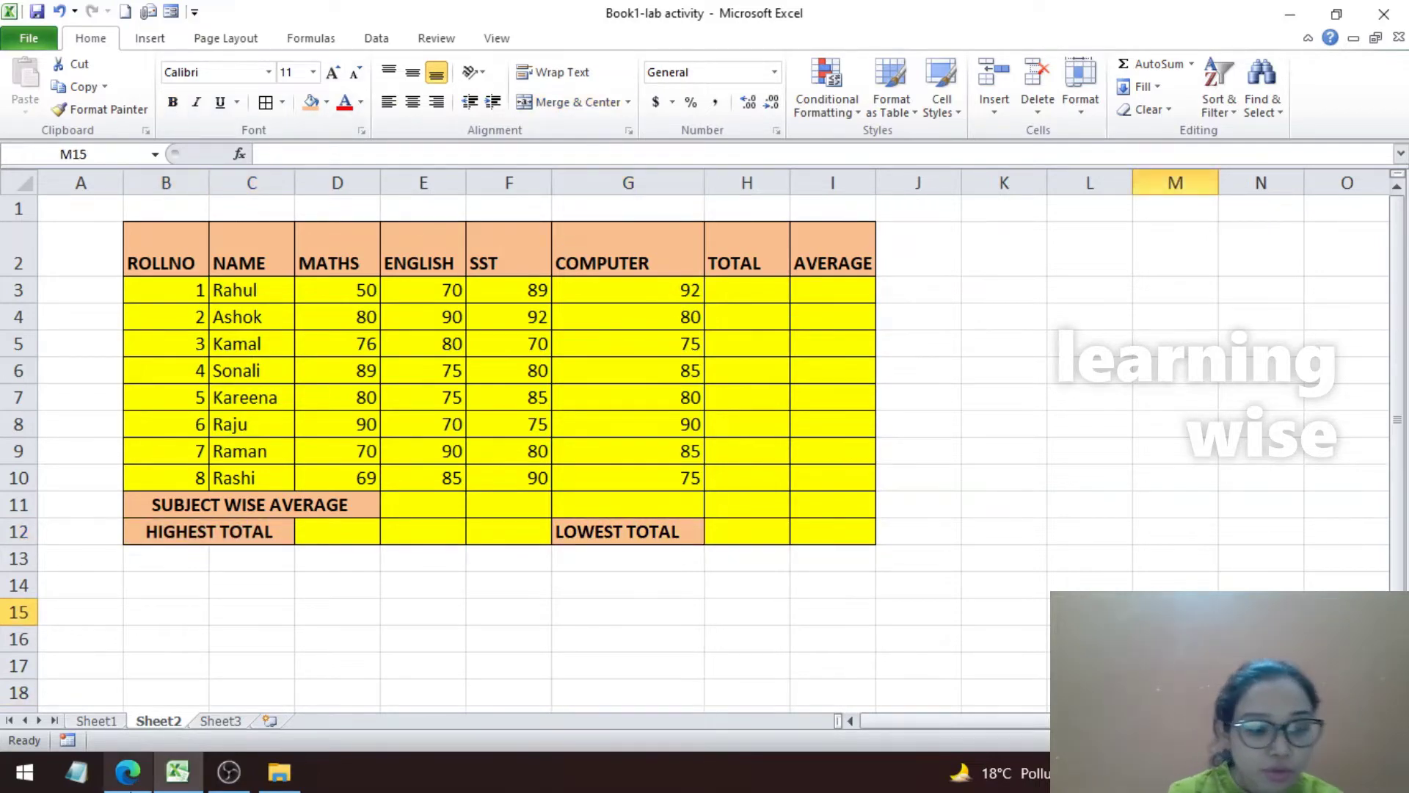
# Switch to the e-book PDF in Edge to review the sample table and total-marks instructions, and return to the Excel worksheet.
pyautogui.click(128, 771)
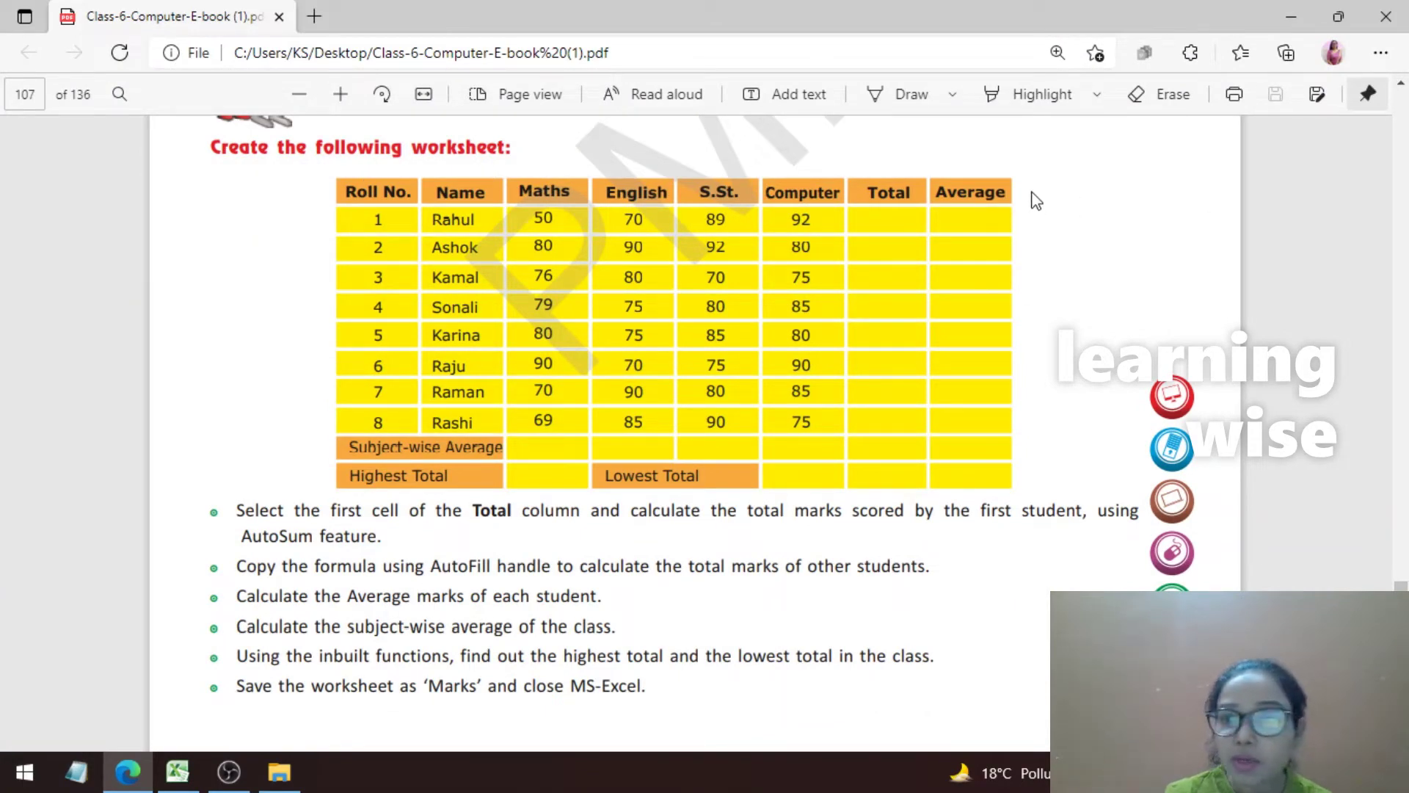
pyautogui.click(1288, 27)
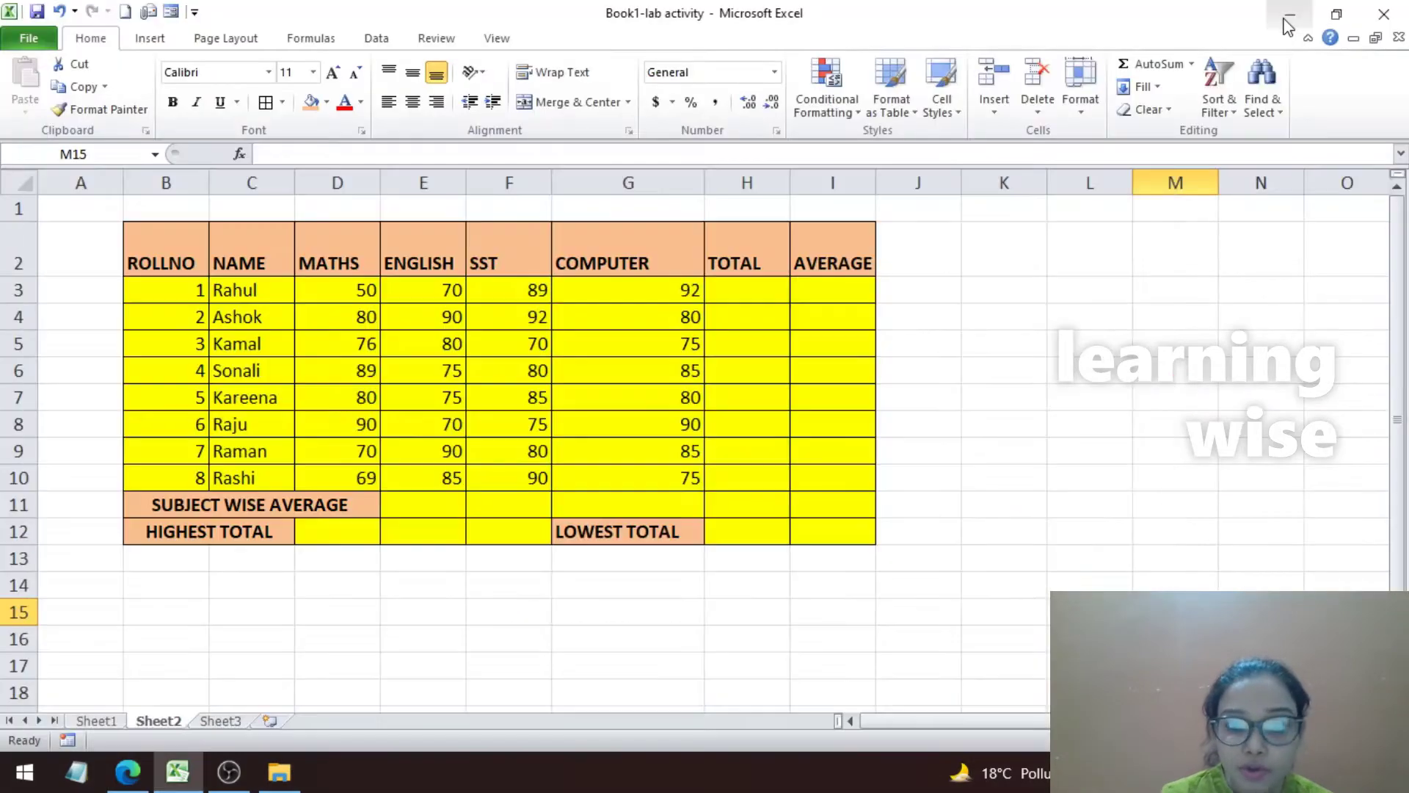
pyautogui.click(766, 290)
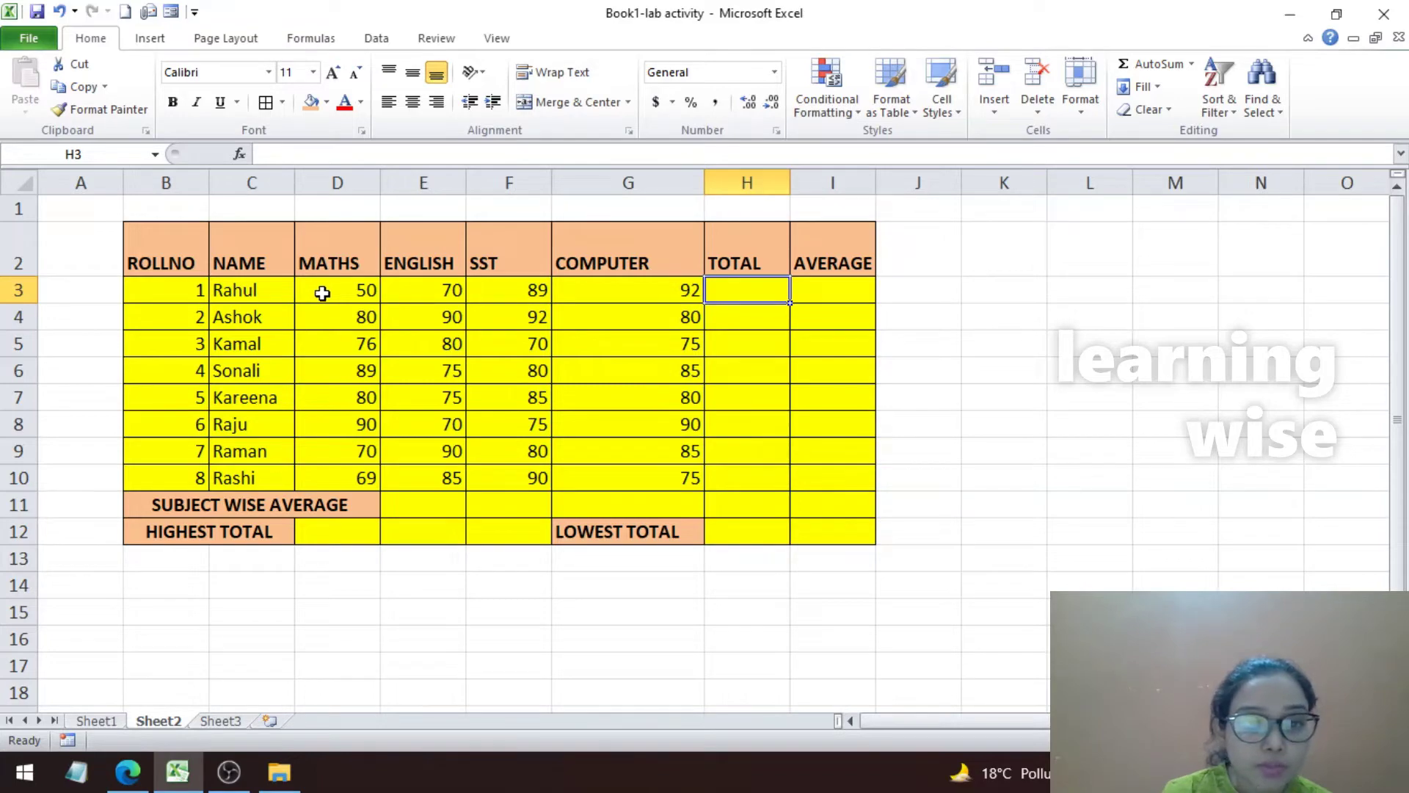
pyautogui.click(122, 781)
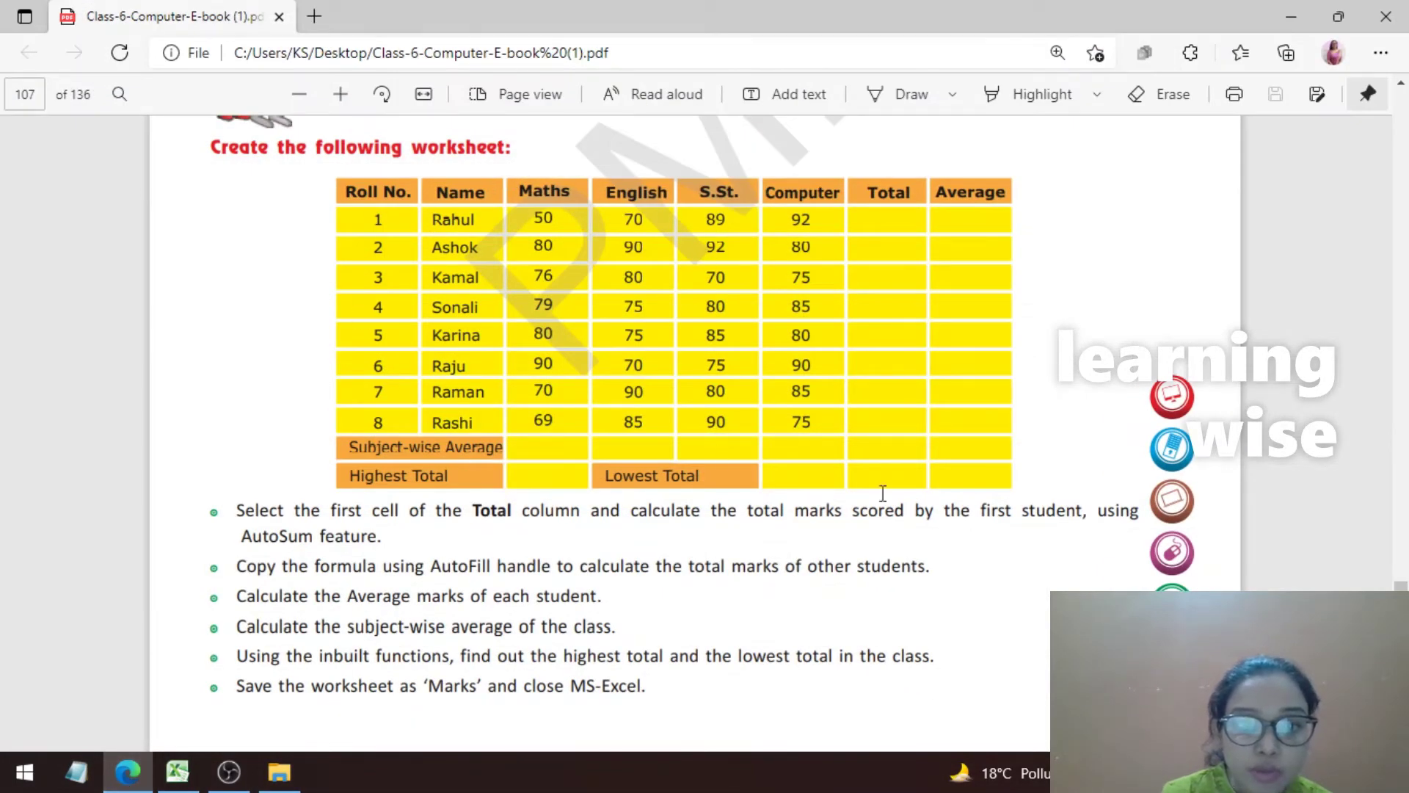
pyautogui.click(177, 770)
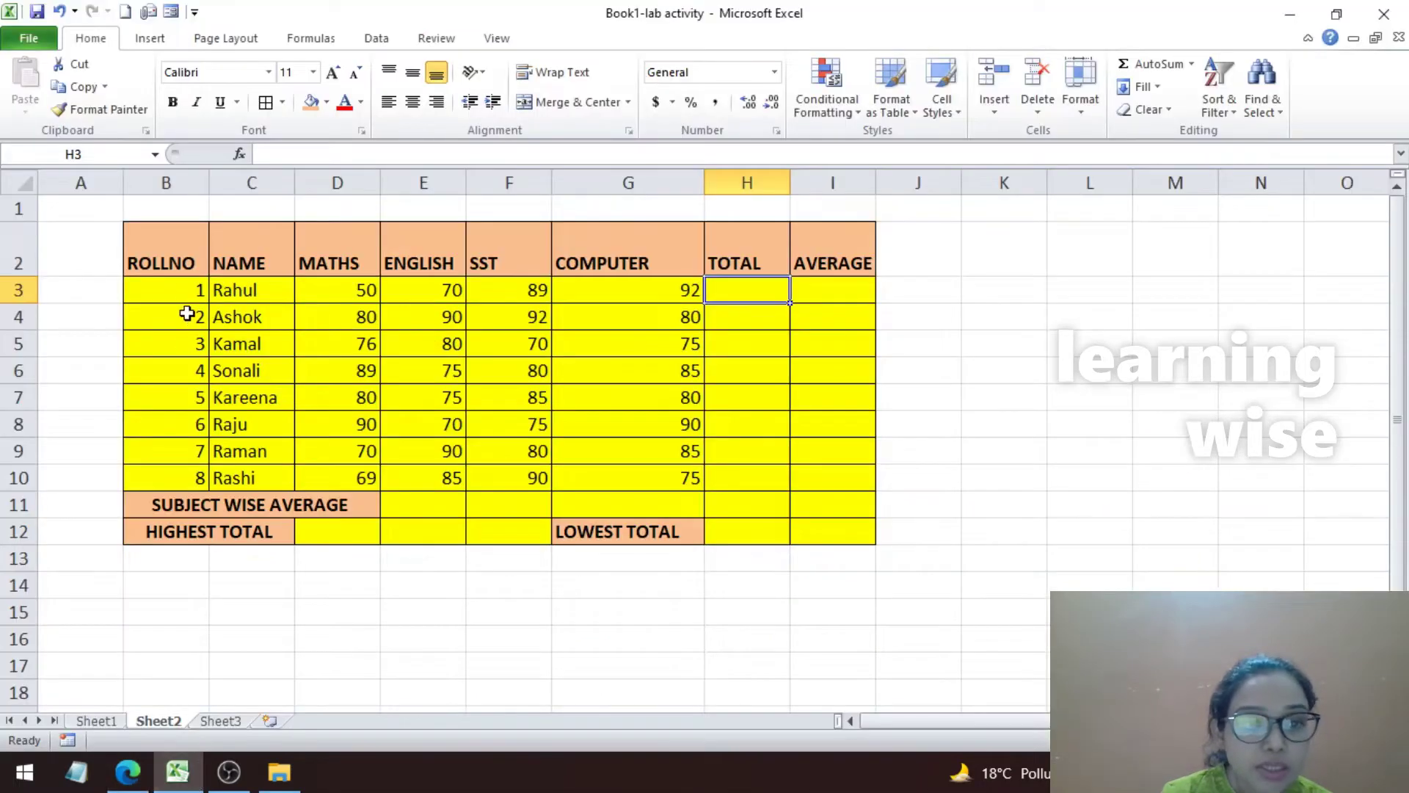
# Center the contents of the whole marks table, B2:I12, horizontally.
pyautogui.click(175, 256)
pyautogui.moveTo(175, 257)
pyautogui.mouseDown()
pyautogui.moveTo(903, 548)
pyautogui.moveTo(830, 528)
pyautogui.mouseUp()
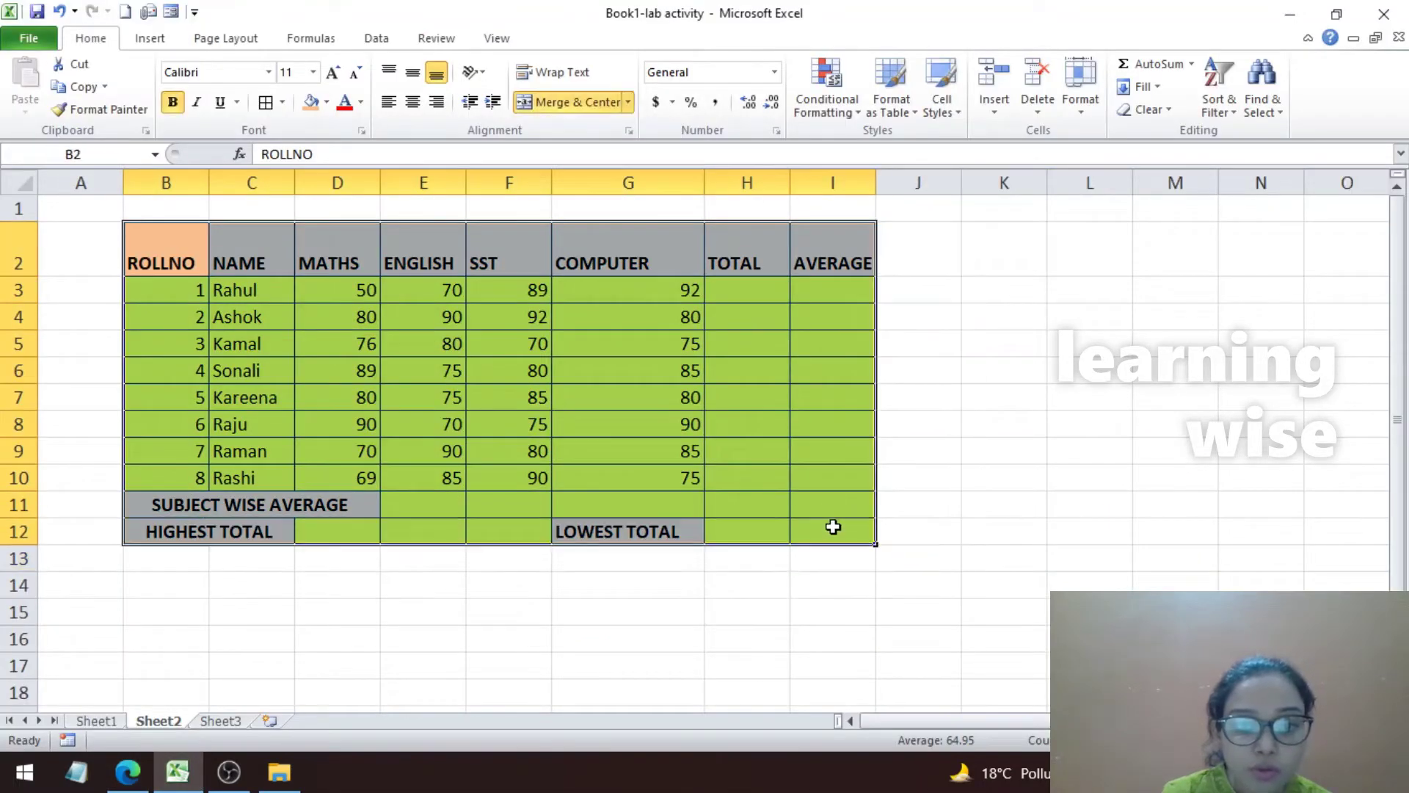
pyautogui.click(413, 103)
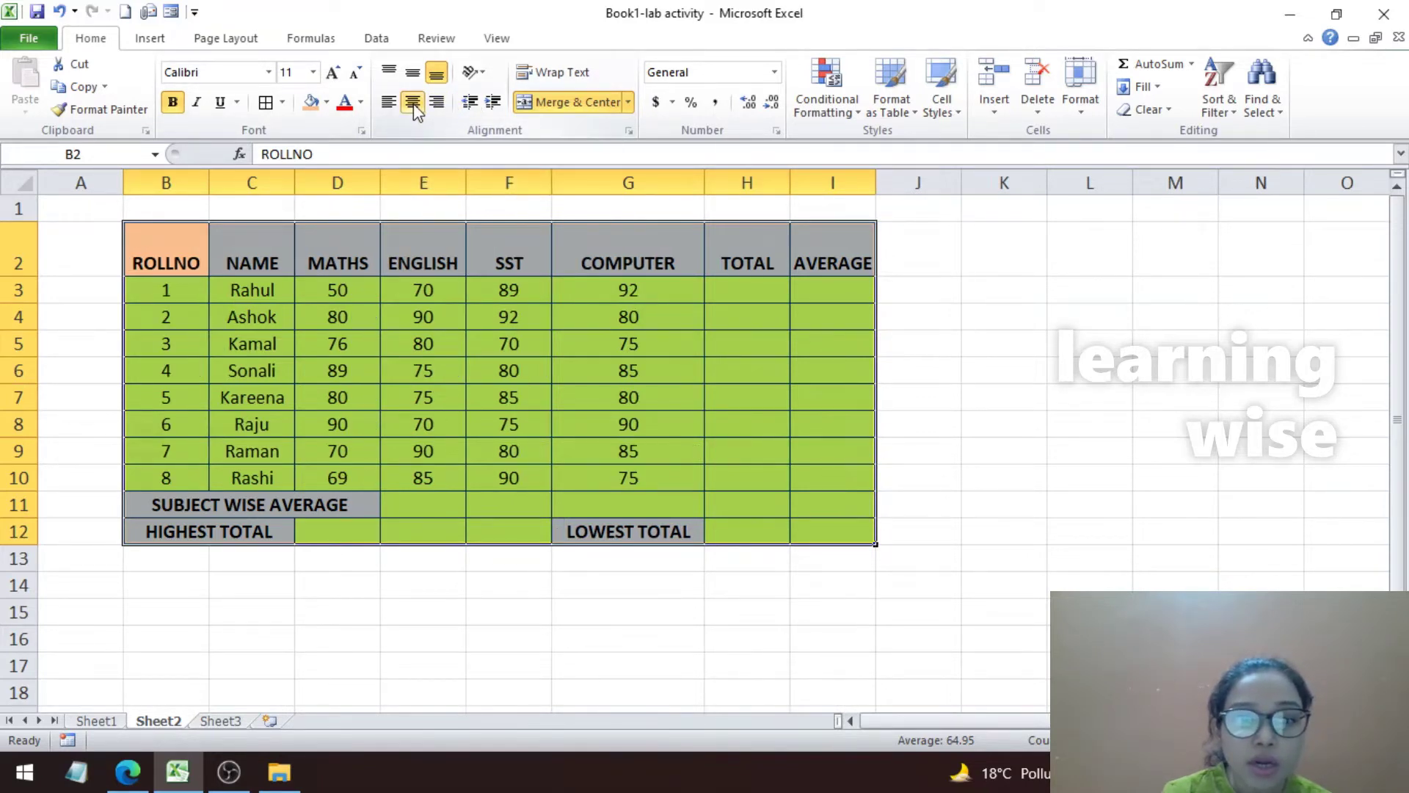
pyautogui.click(566, 614)
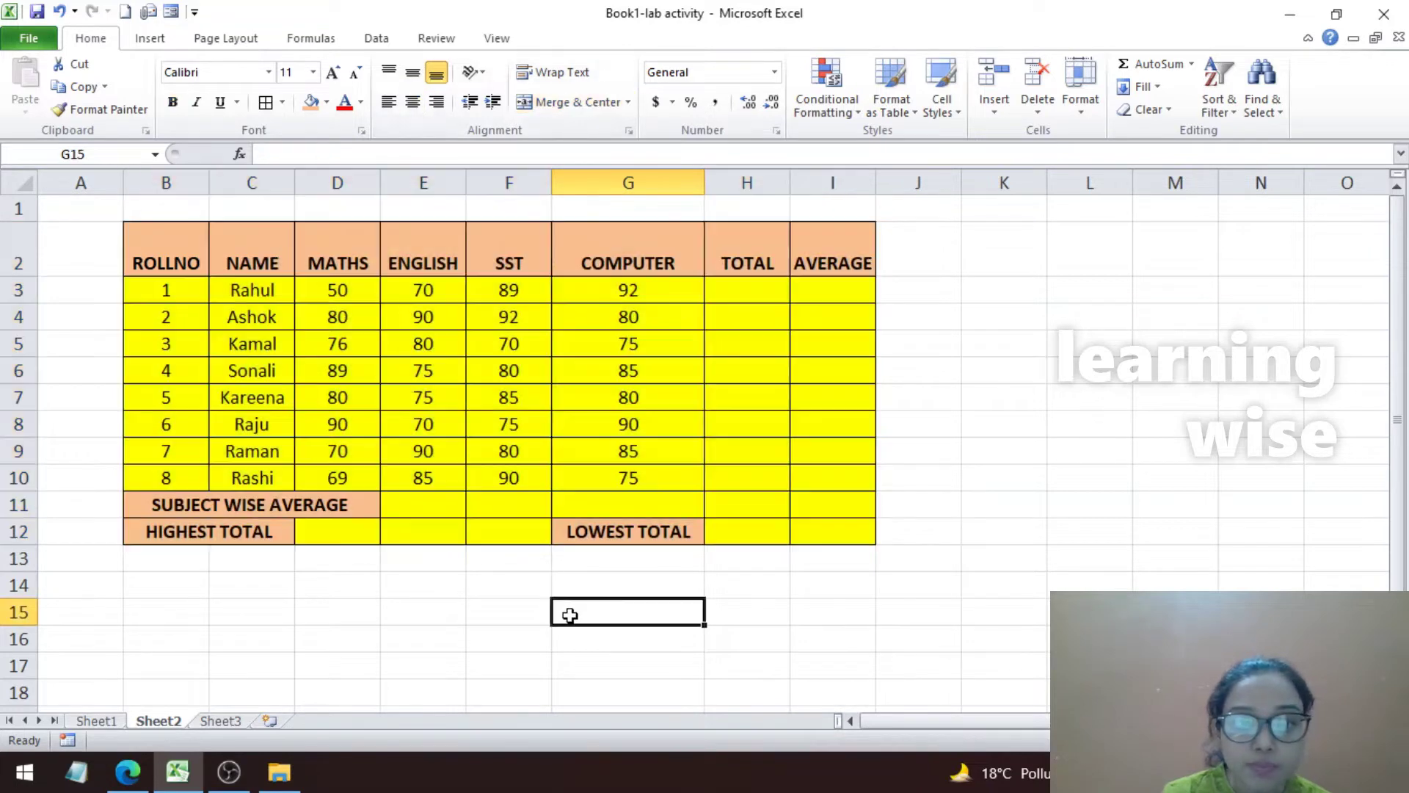
# Calculate the first student's total in H3 by applying AutoSum's Sum to the marks in D3:G3.
pyautogui.click(746, 290)
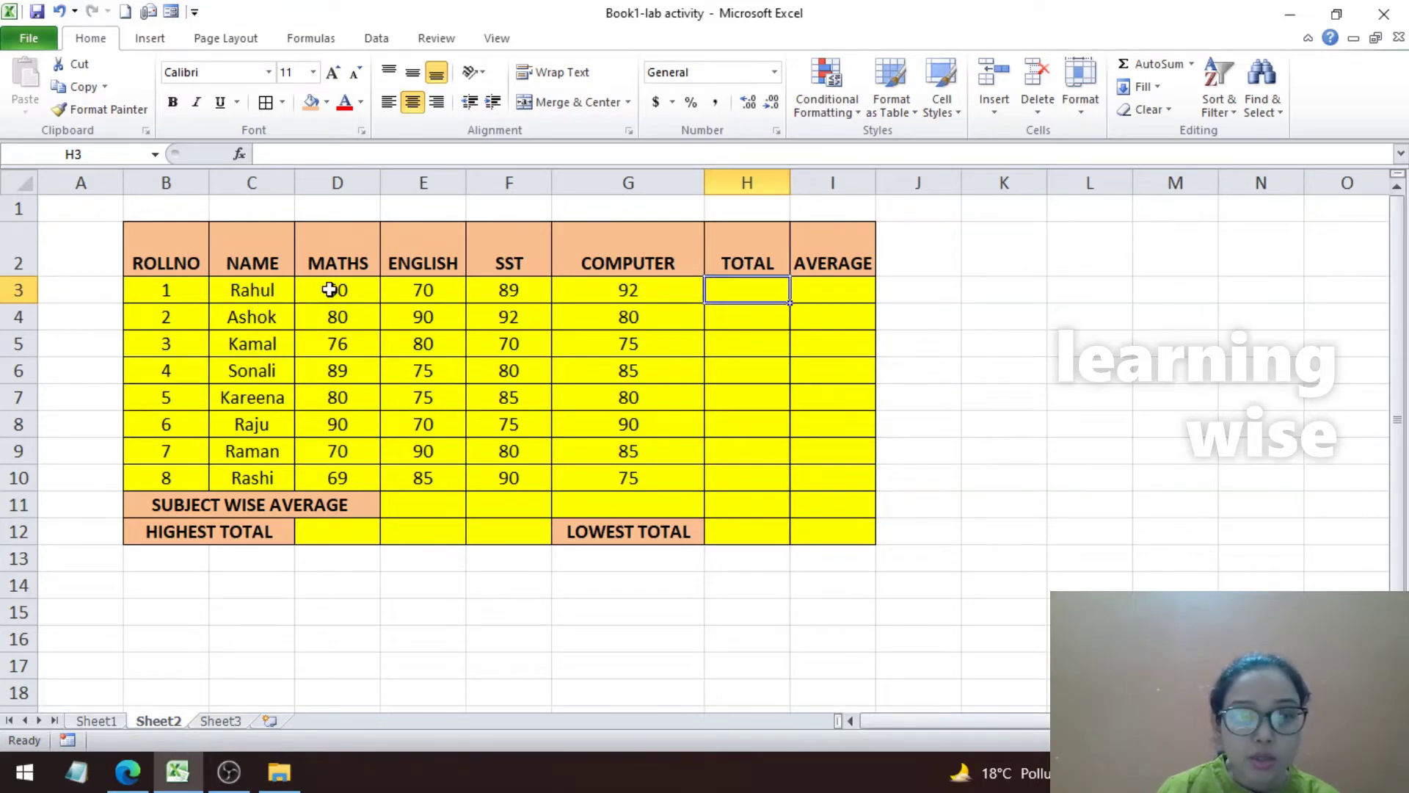
pyautogui.moveTo(330, 290); pyautogui.dragTo(639, 286)
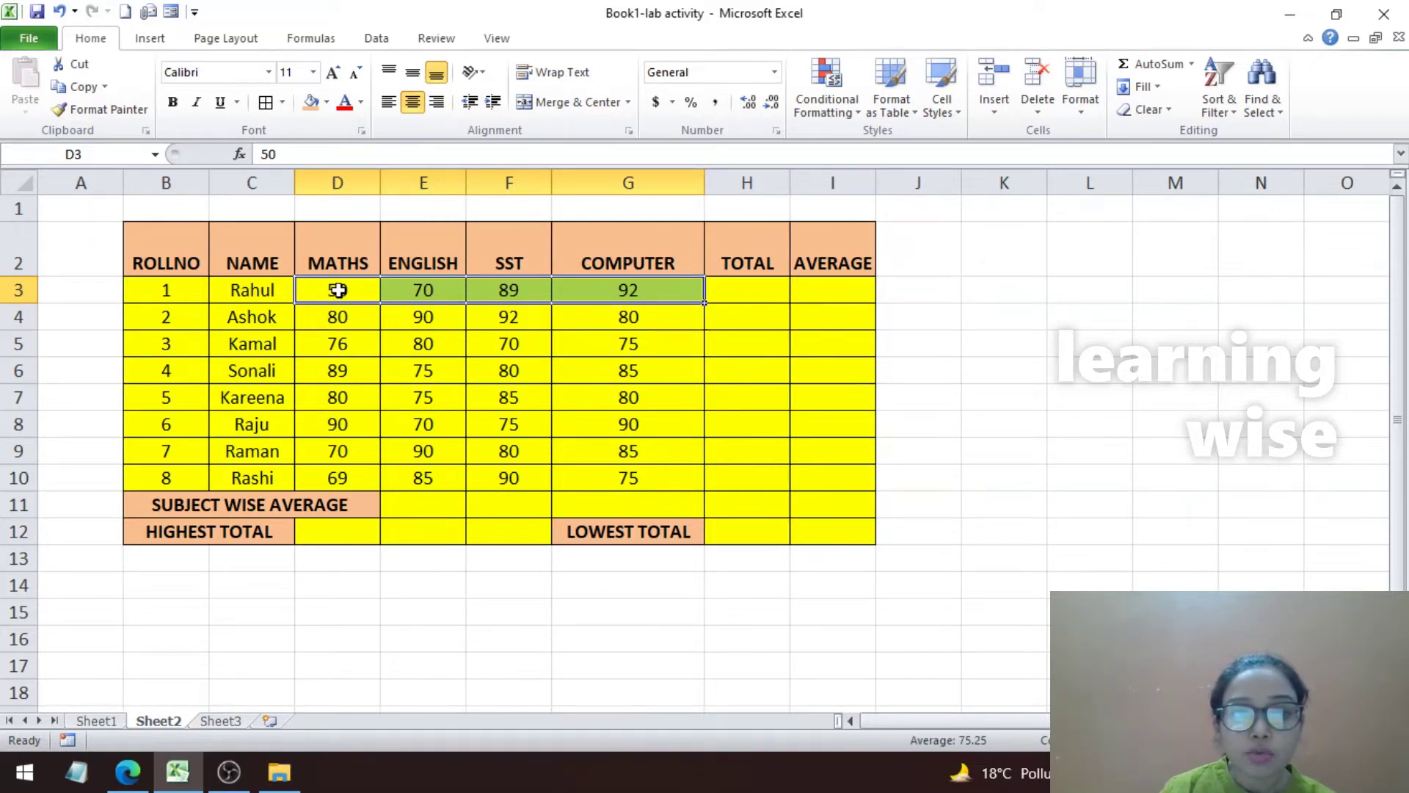
pyautogui.moveTo(334, 289); pyautogui.dragTo(620, 291)
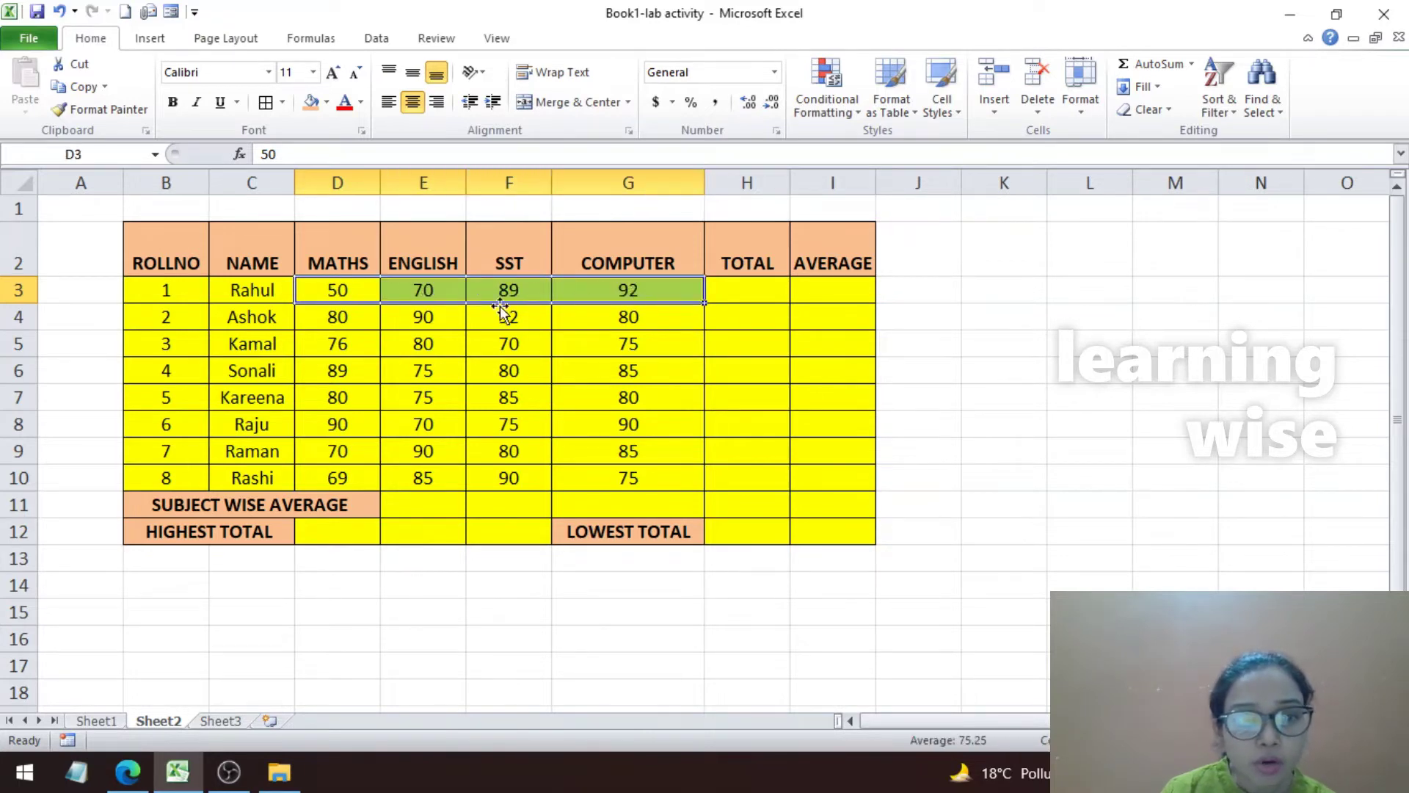
pyautogui.moveTo(325, 290); pyautogui.dragTo(624, 290)
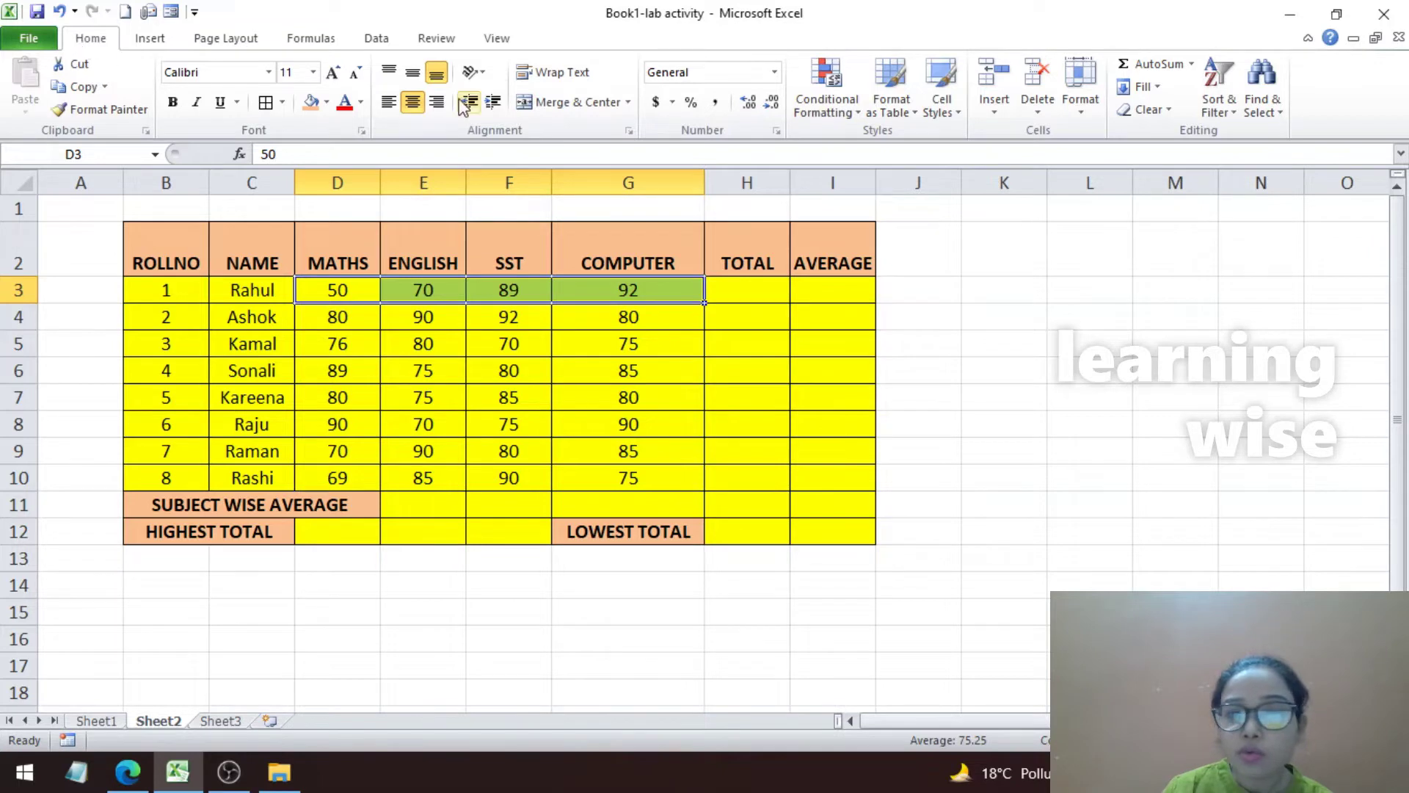
pyautogui.click(1192, 64)
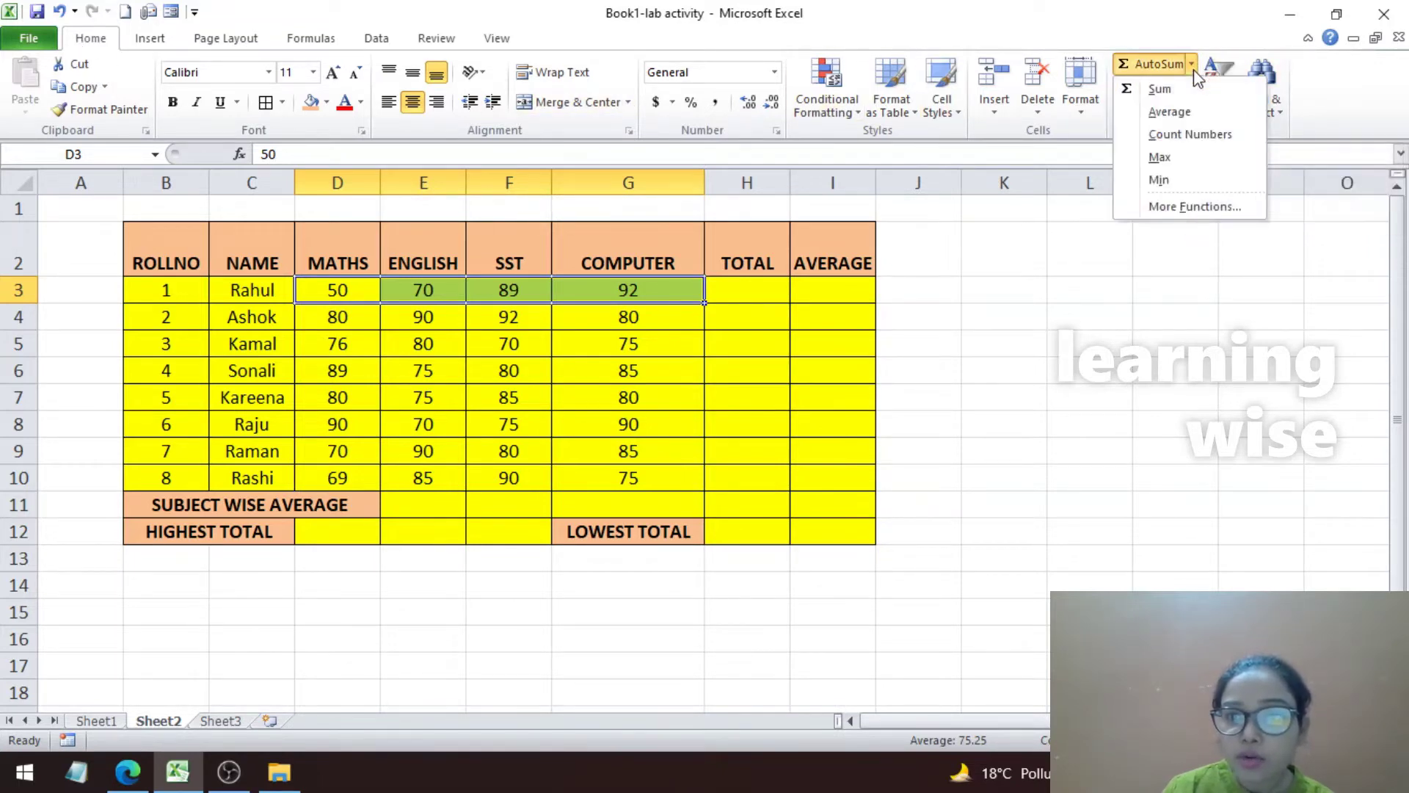
pyautogui.click(1154, 90)
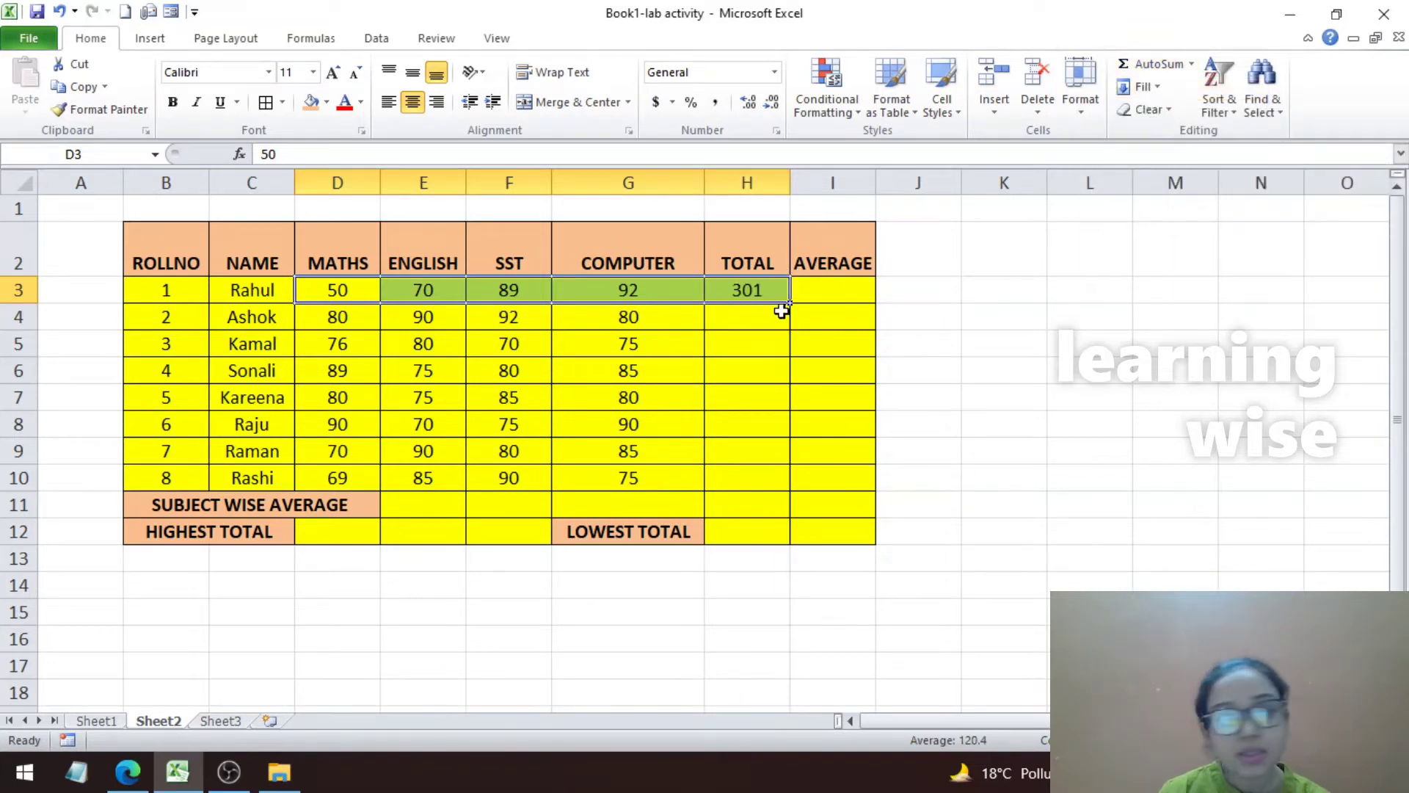
# Examine the total formula in H3 and the four subject marks in D3:G3 that it adds.
pyautogui.click(763, 286)
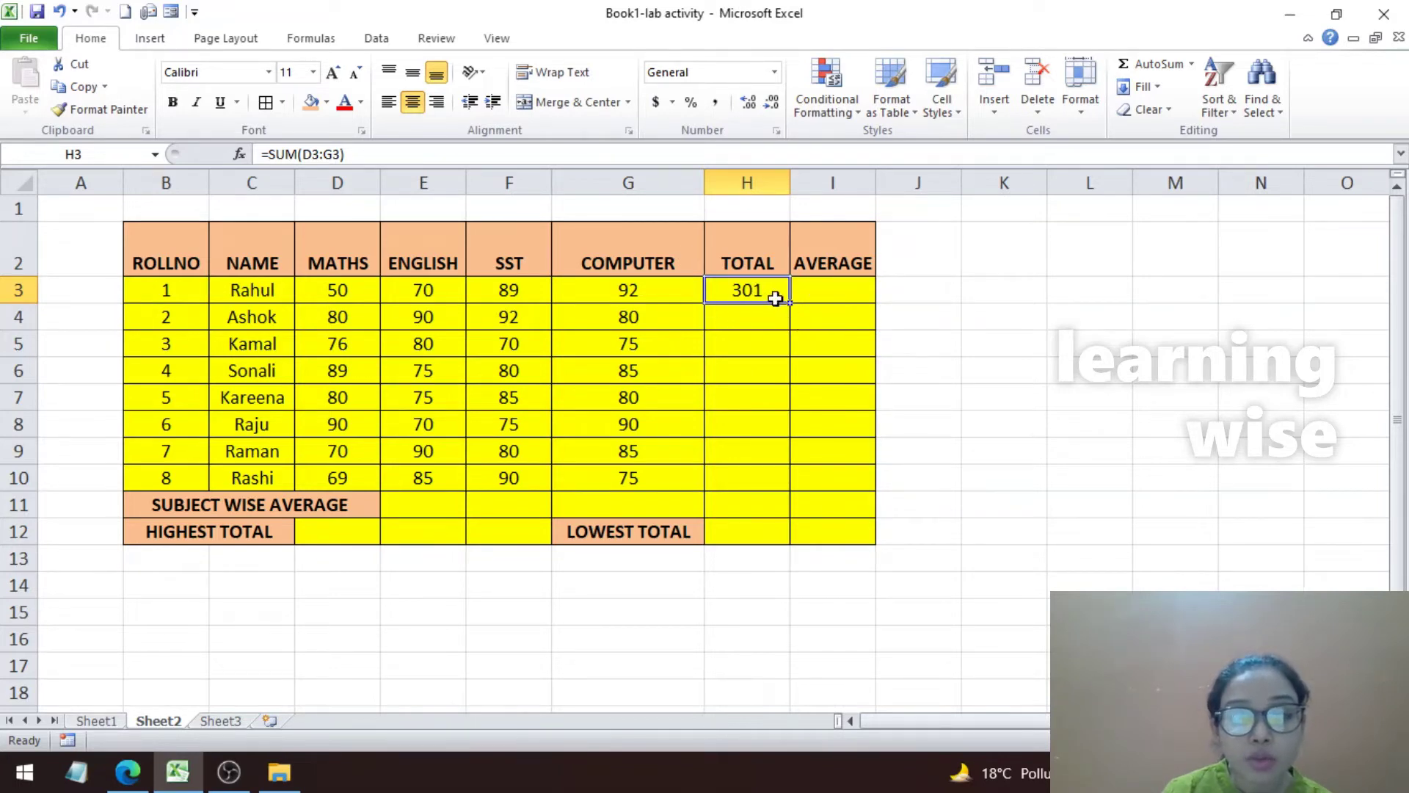
pyautogui.click(332, 288)
pyautogui.click(435, 289)
pyautogui.click(515, 287)
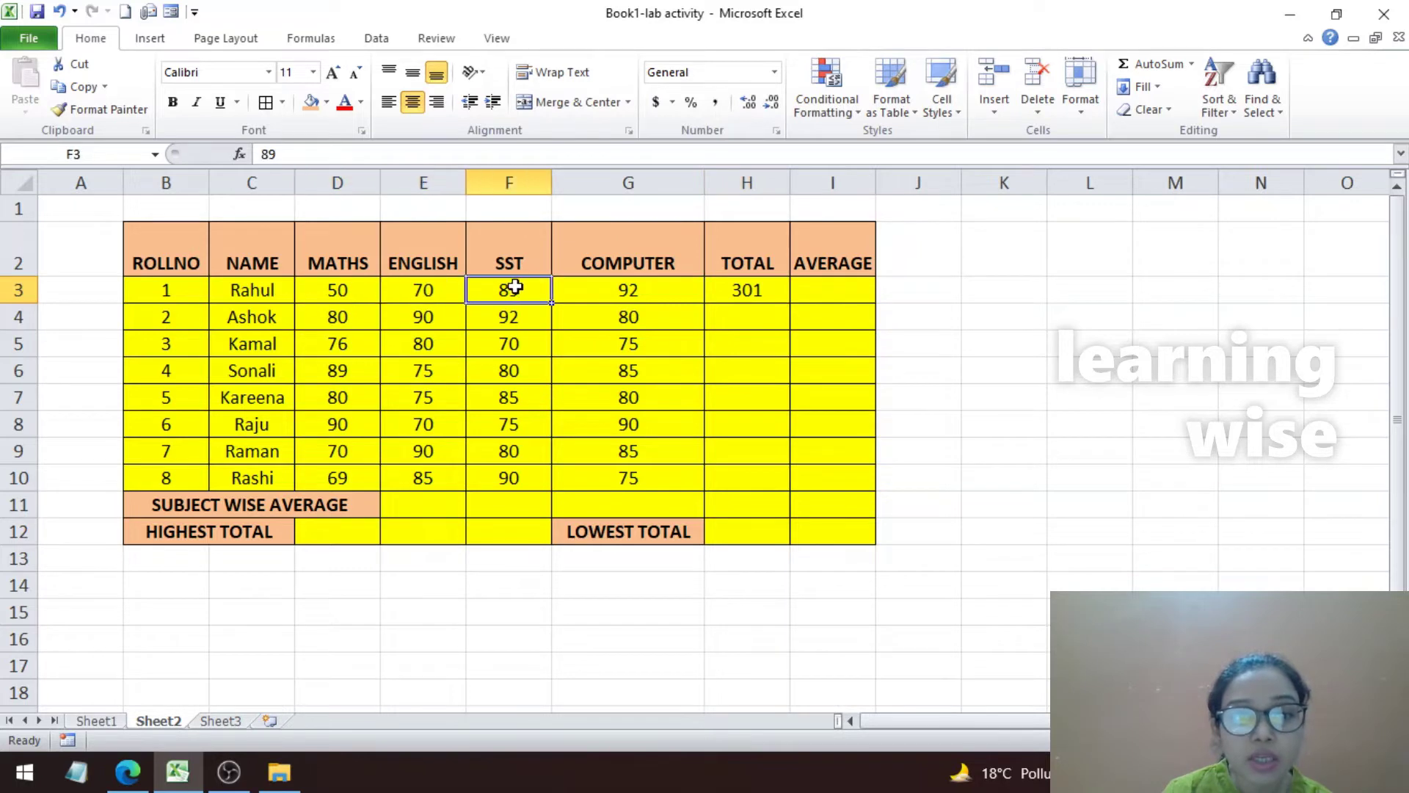
pyautogui.click(659, 297)
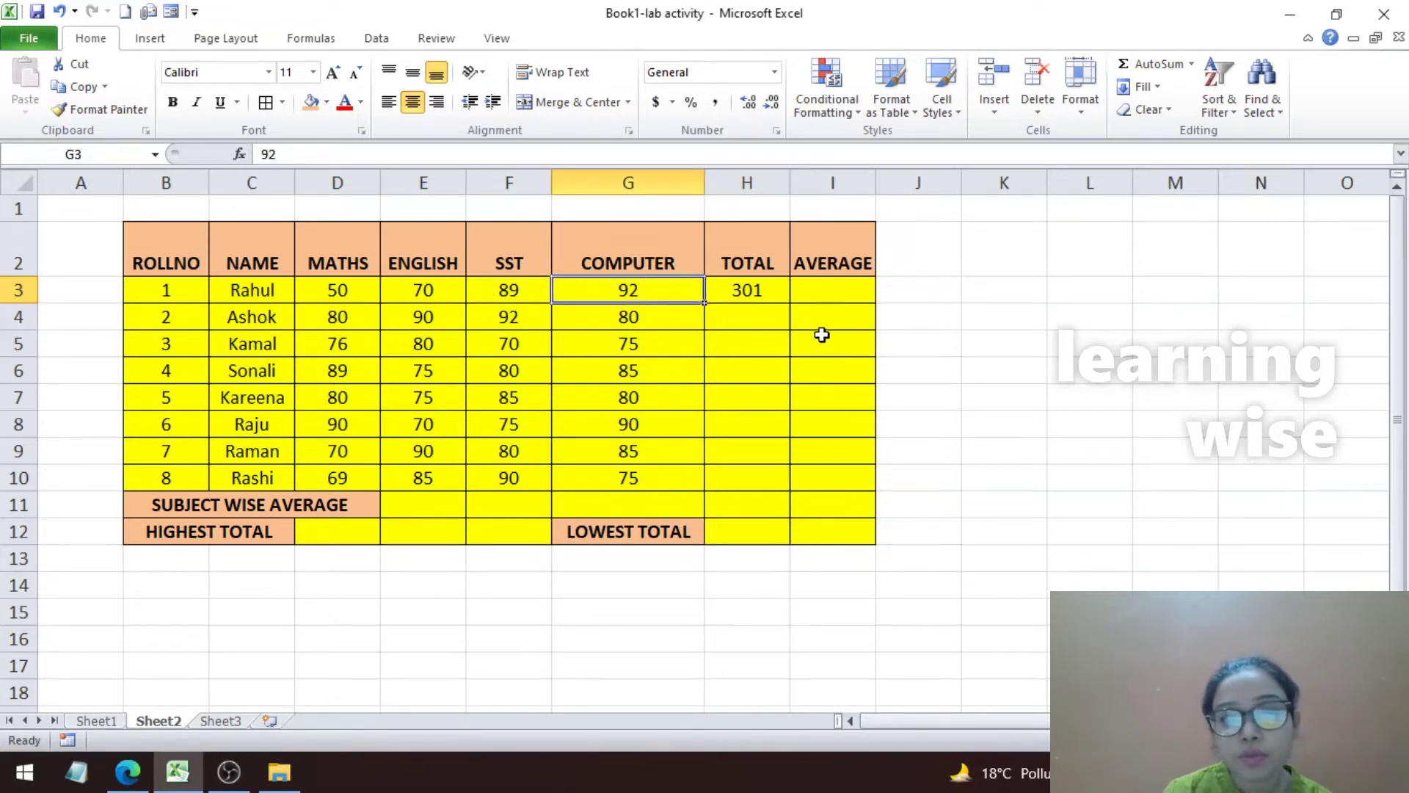
pyautogui.click(759, 290)
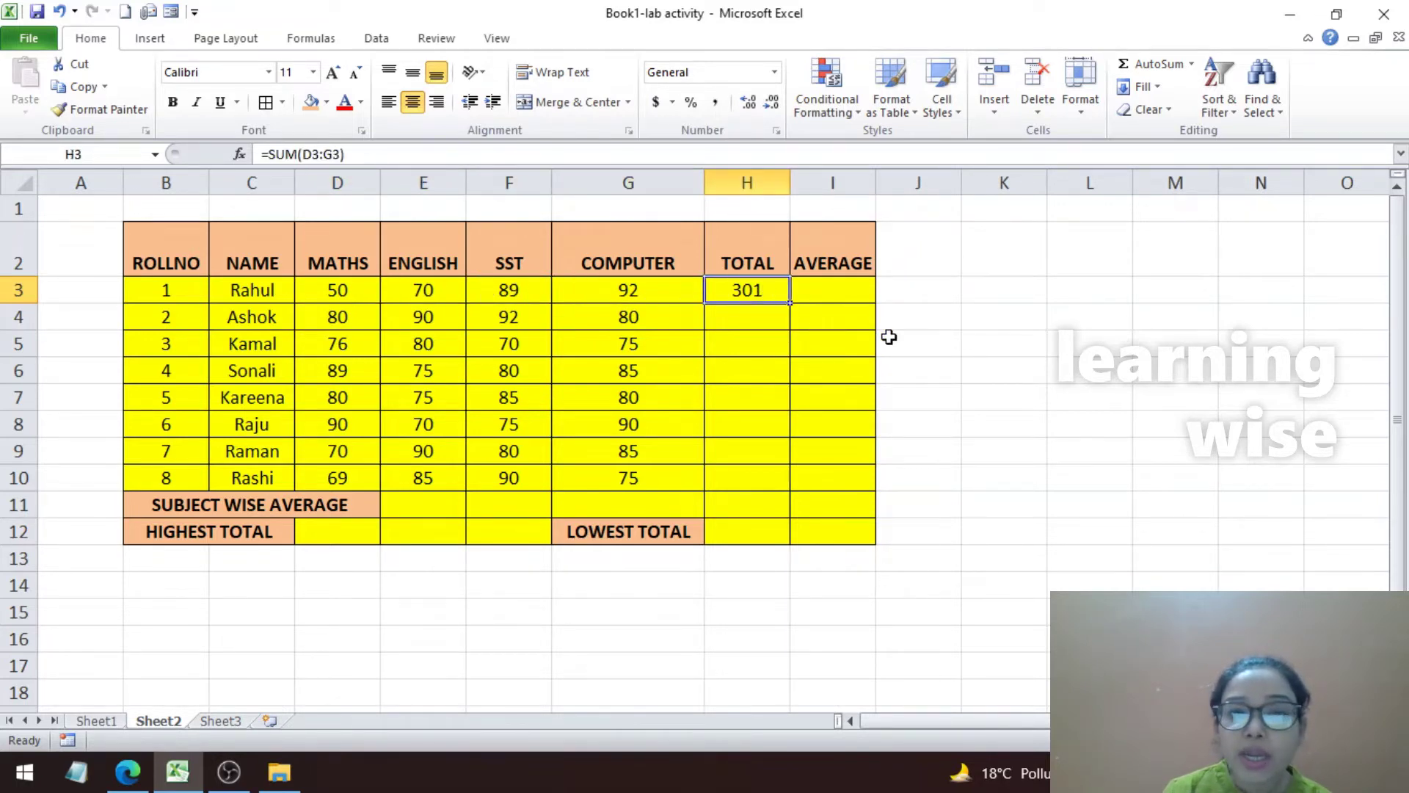
pyautogui.doubleClick(783, 289)
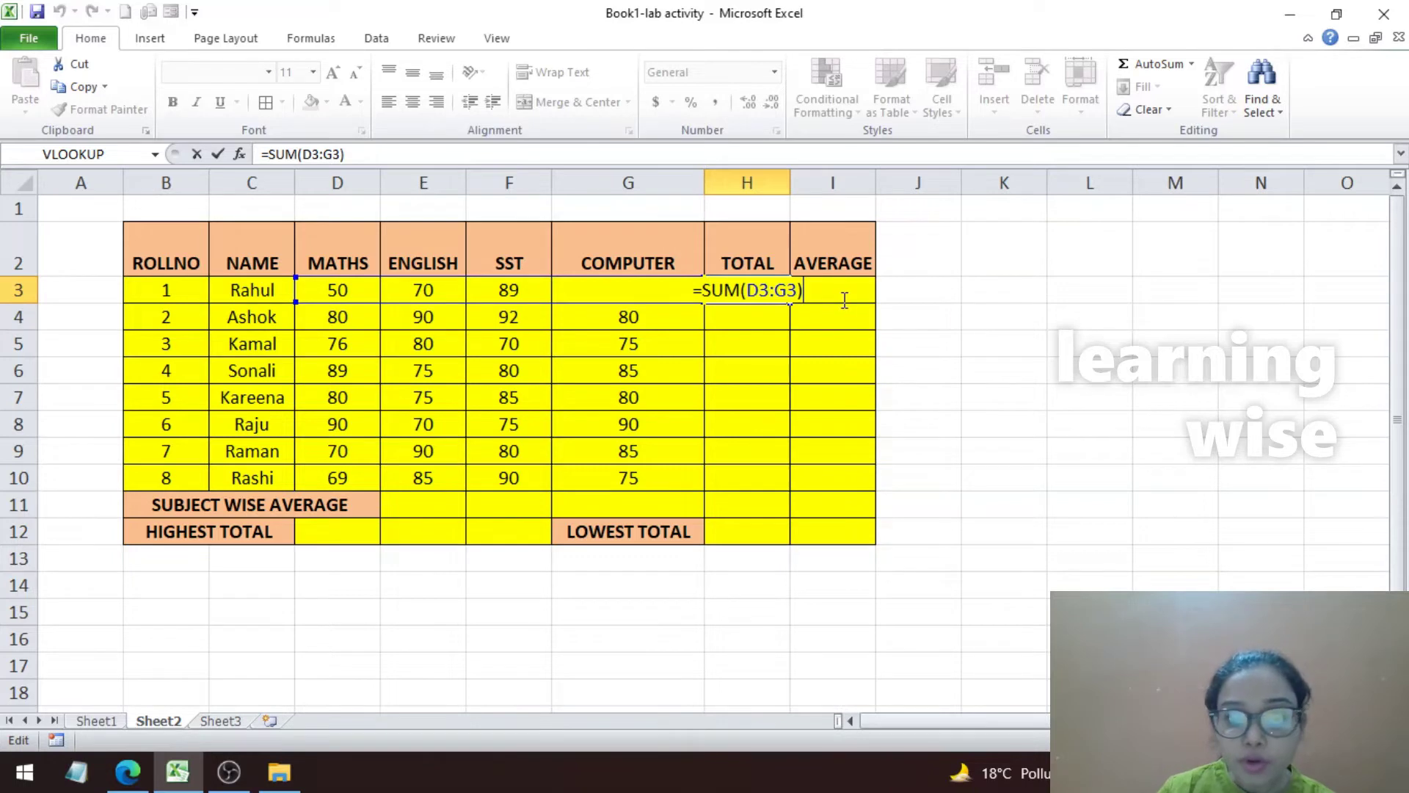
pyautogui.press('Return')
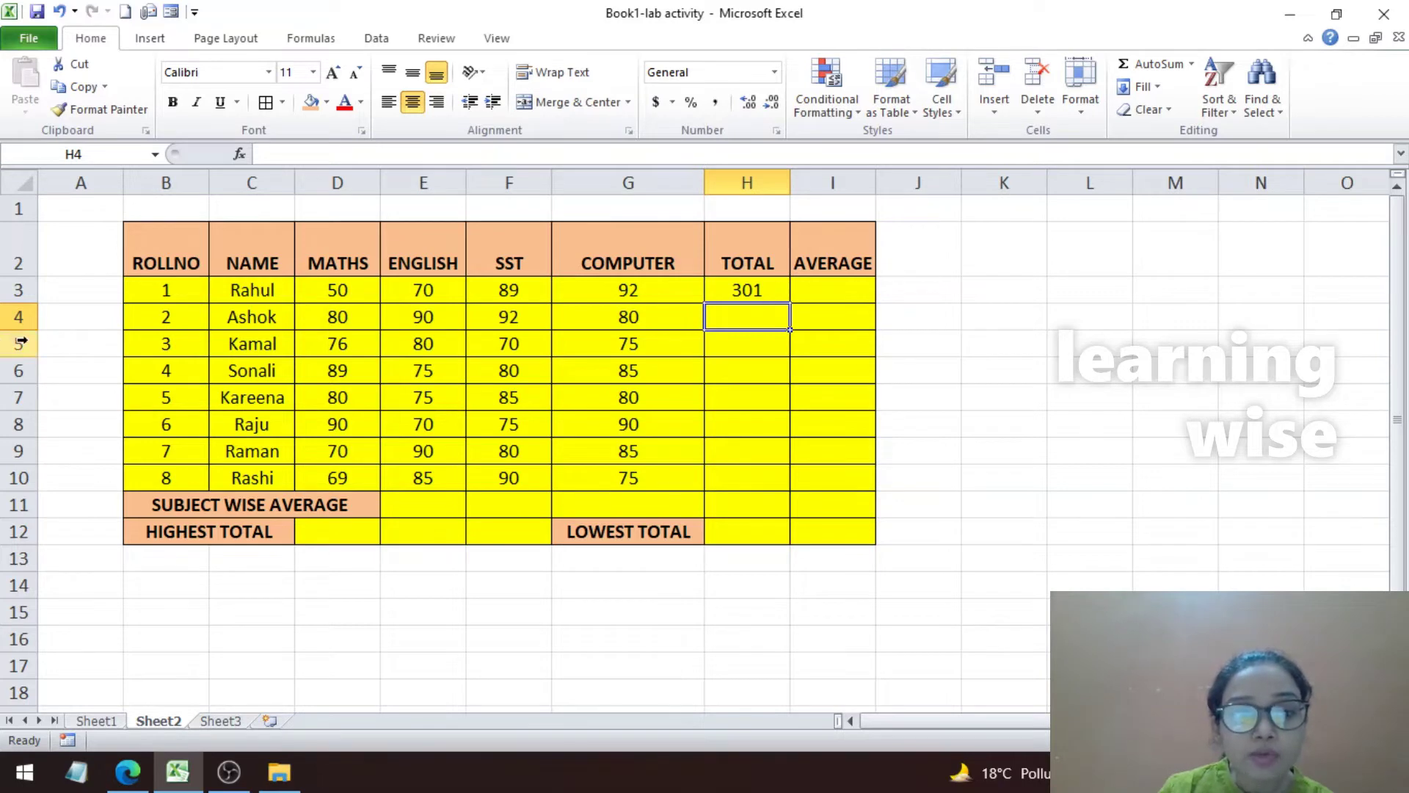
# Copy the total formula from H3 down through H10 with AutoFill and check the H4 total against the marks in D4:G4.
pyautogui.click(777, 292)
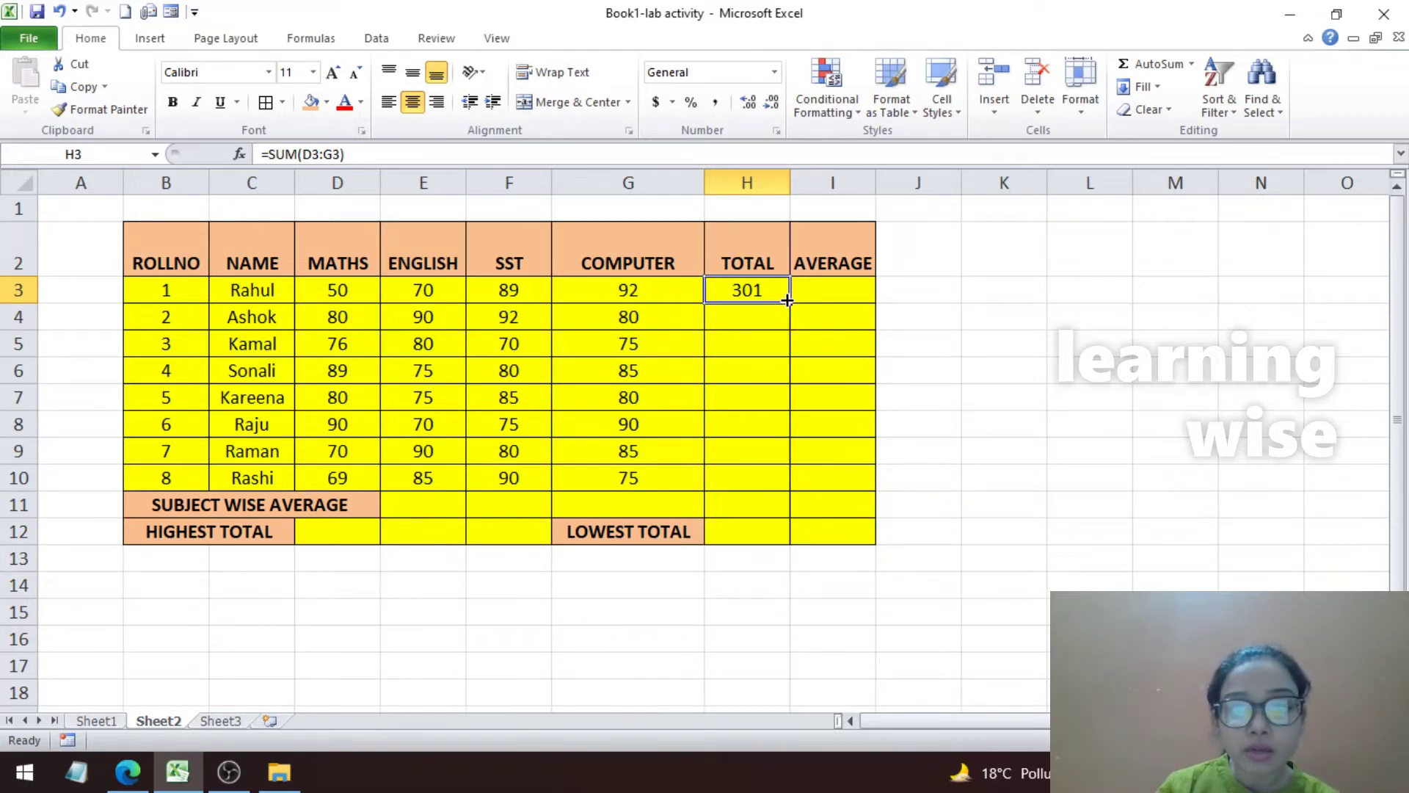
pyautogui.moveTo(786, 300); pyautogui.dragTo(777, 479)
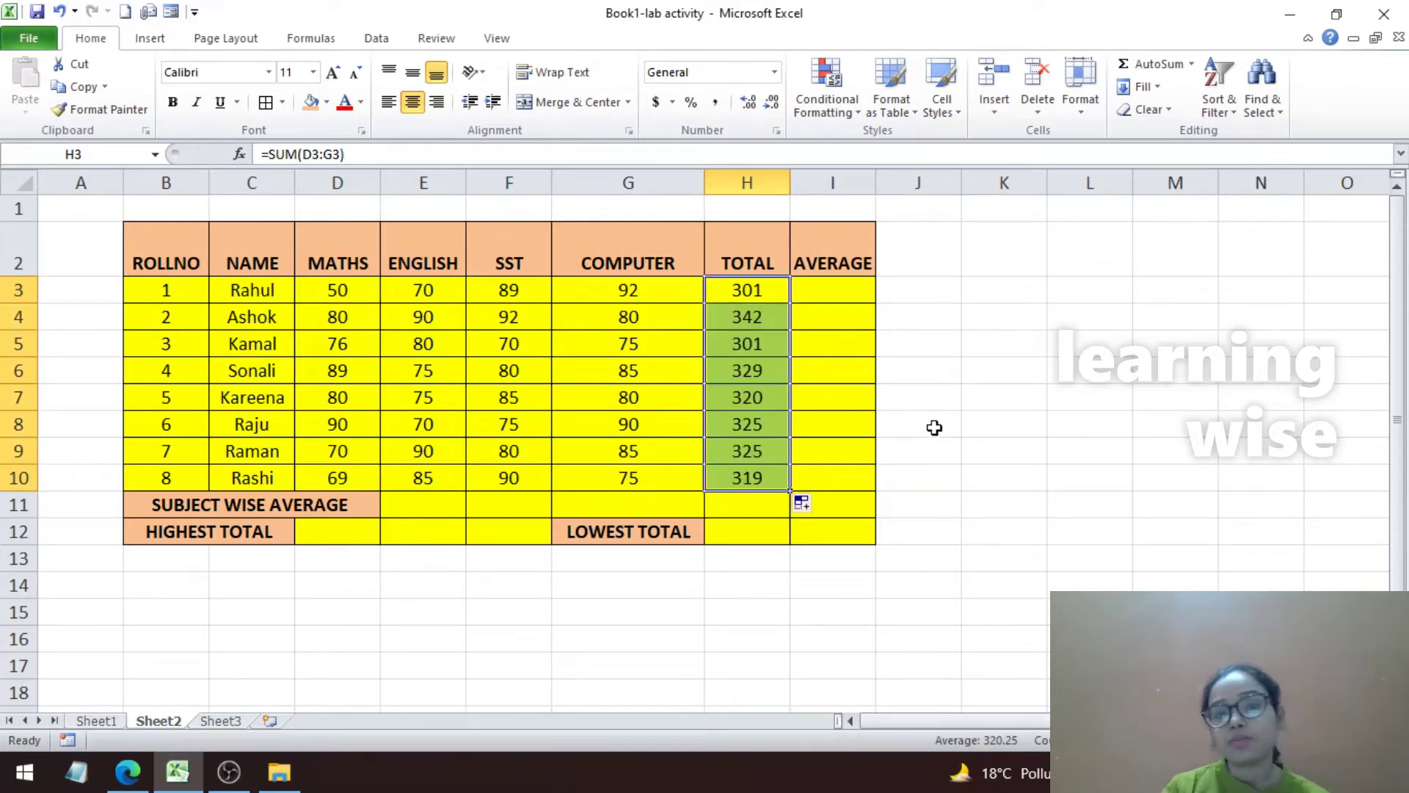
pyautogui.click(777, 316)
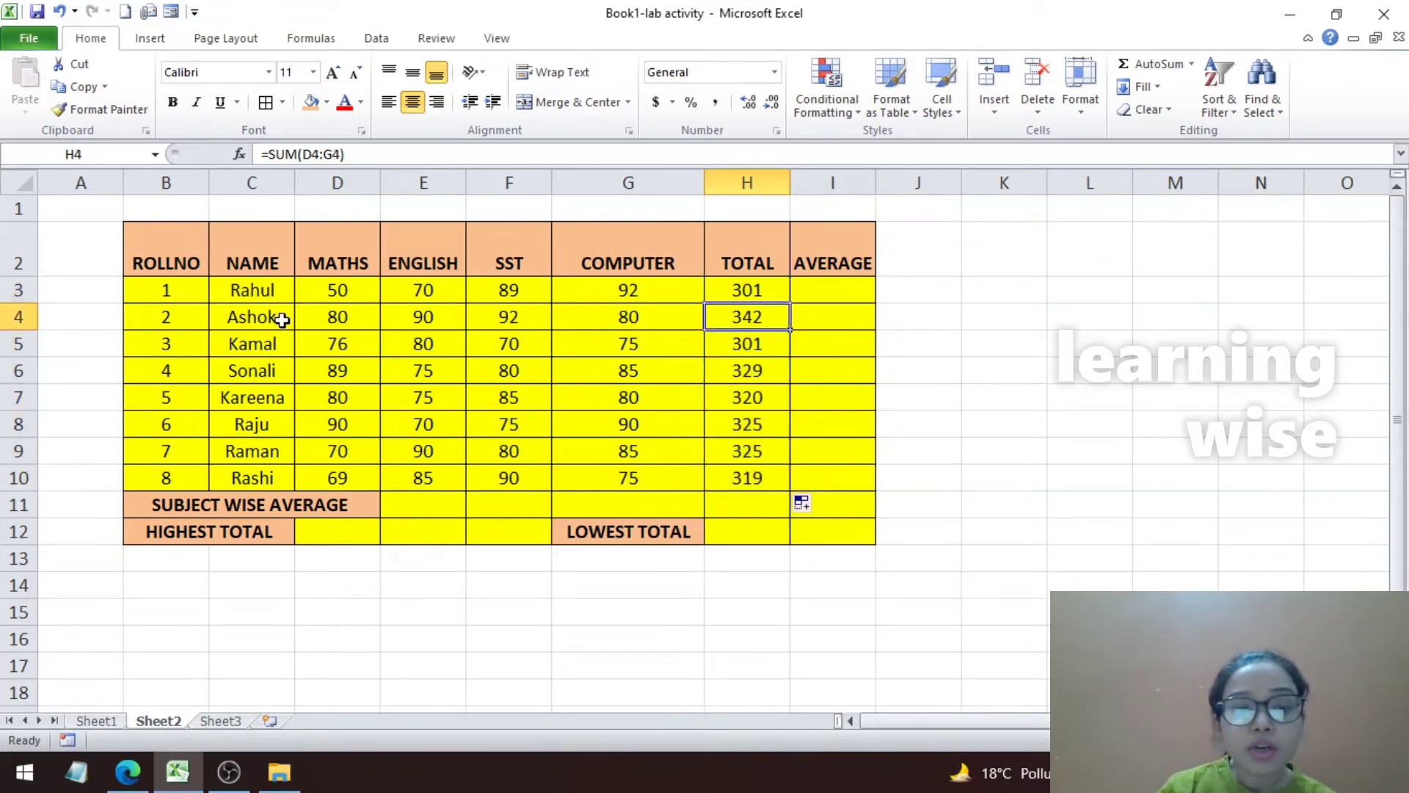
pyautogui.moveTo(282, 319); pyautogui.dragTo(666, 481)
pyautogui.click(752, 318)
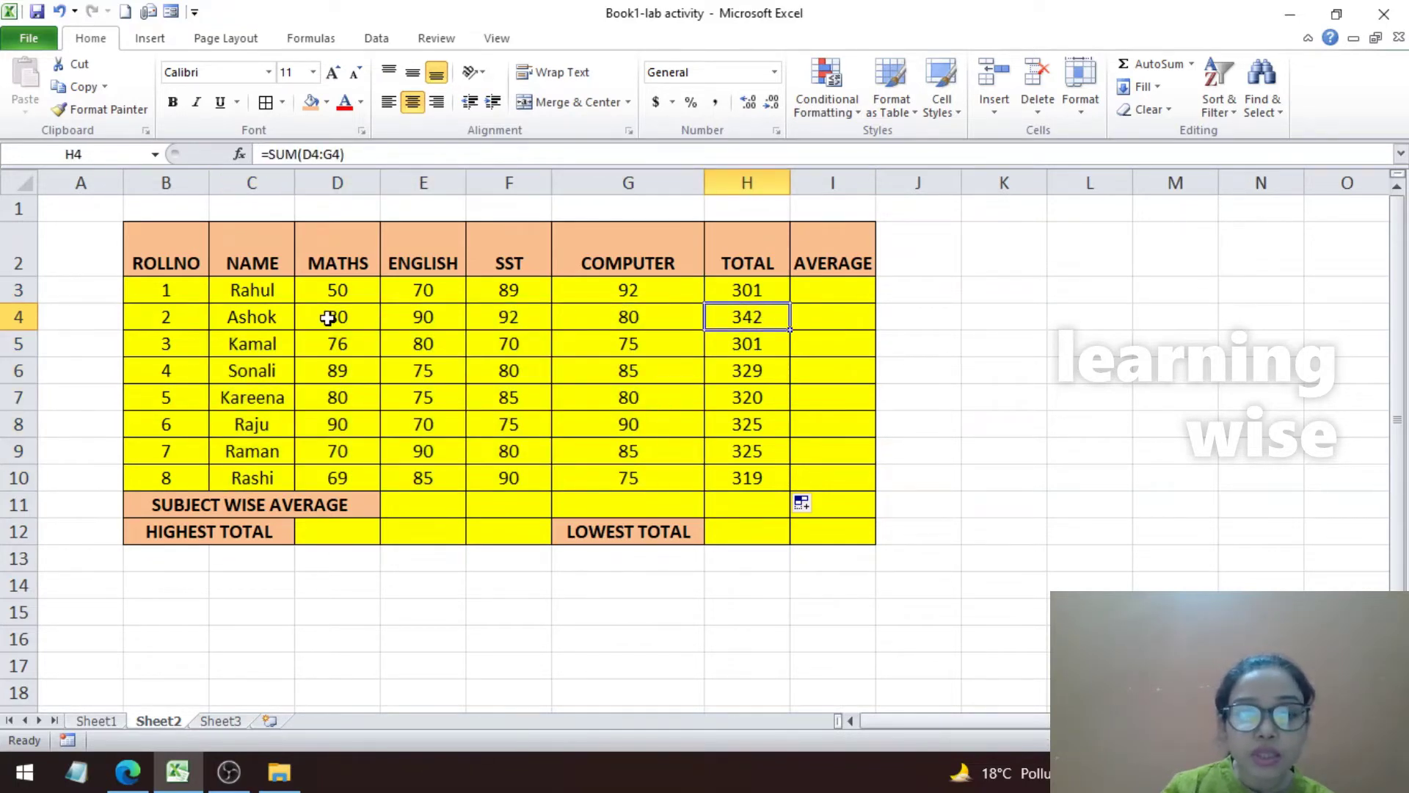
pyautogui.moveTo(327, 318); pyautogui.dragTo(630, 315)
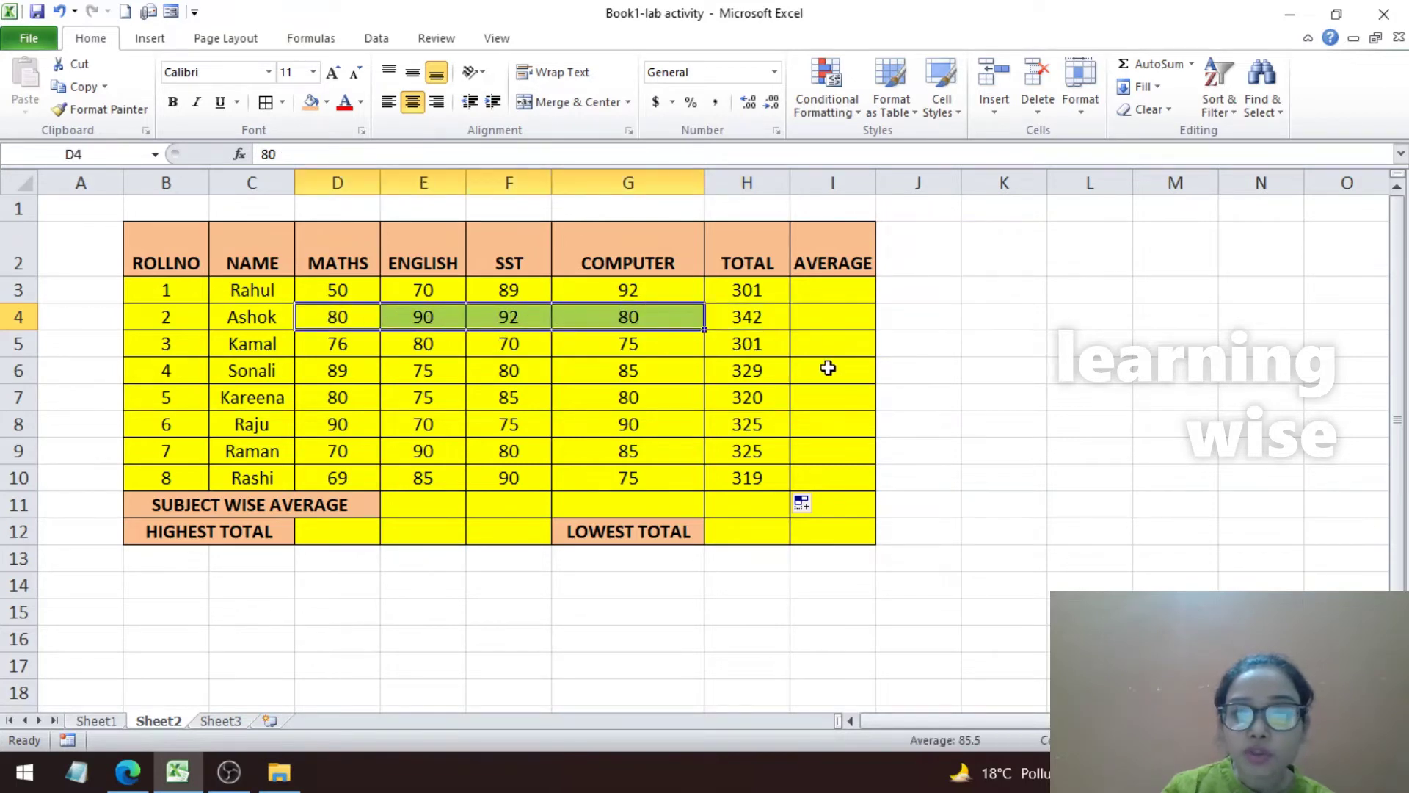
# Check the H5 total against the marks in D5:G5 and inspect the copied total formula in H6.
pyautogui.click(761, 344)
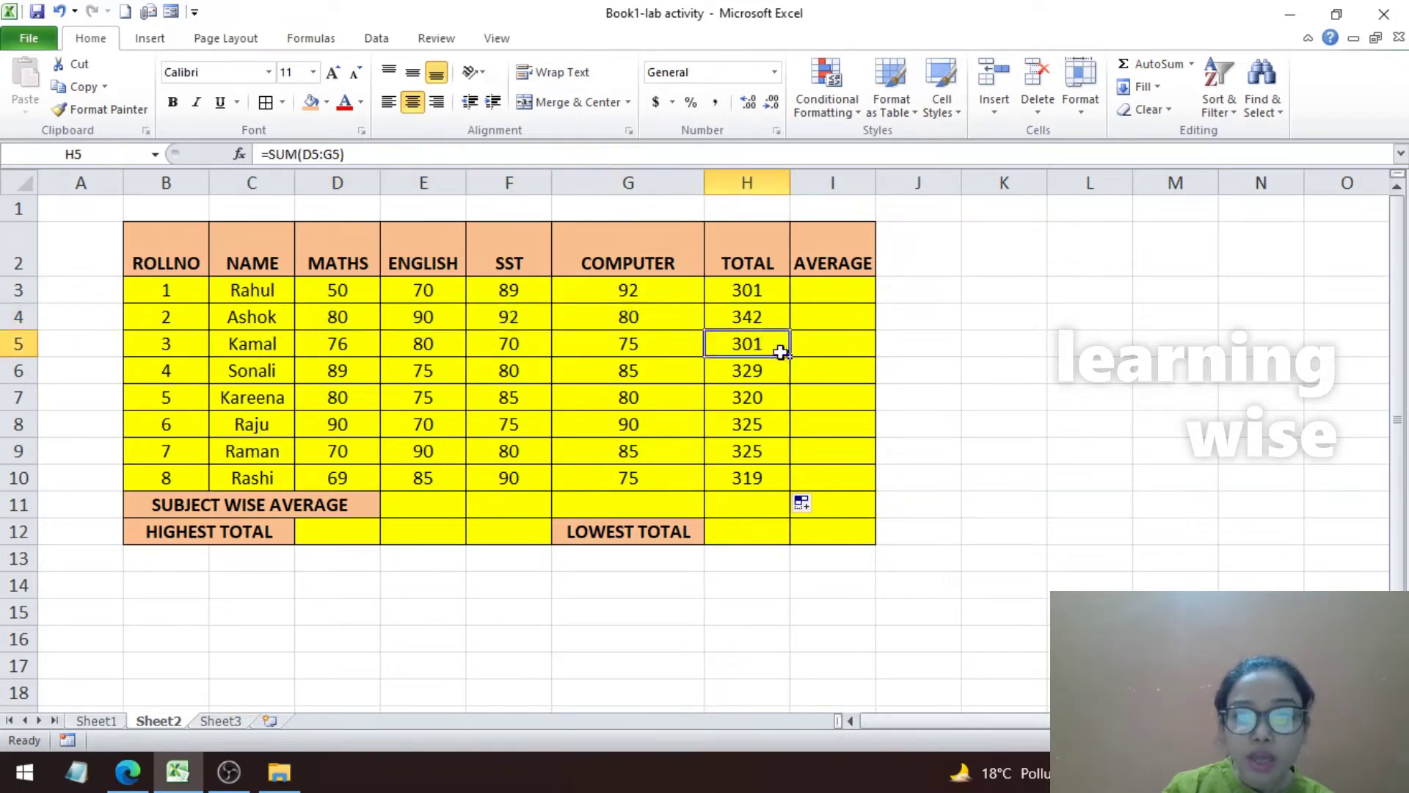
pyautogui.moveTo(339, 346); pyautogui.dragTo(645, 345)
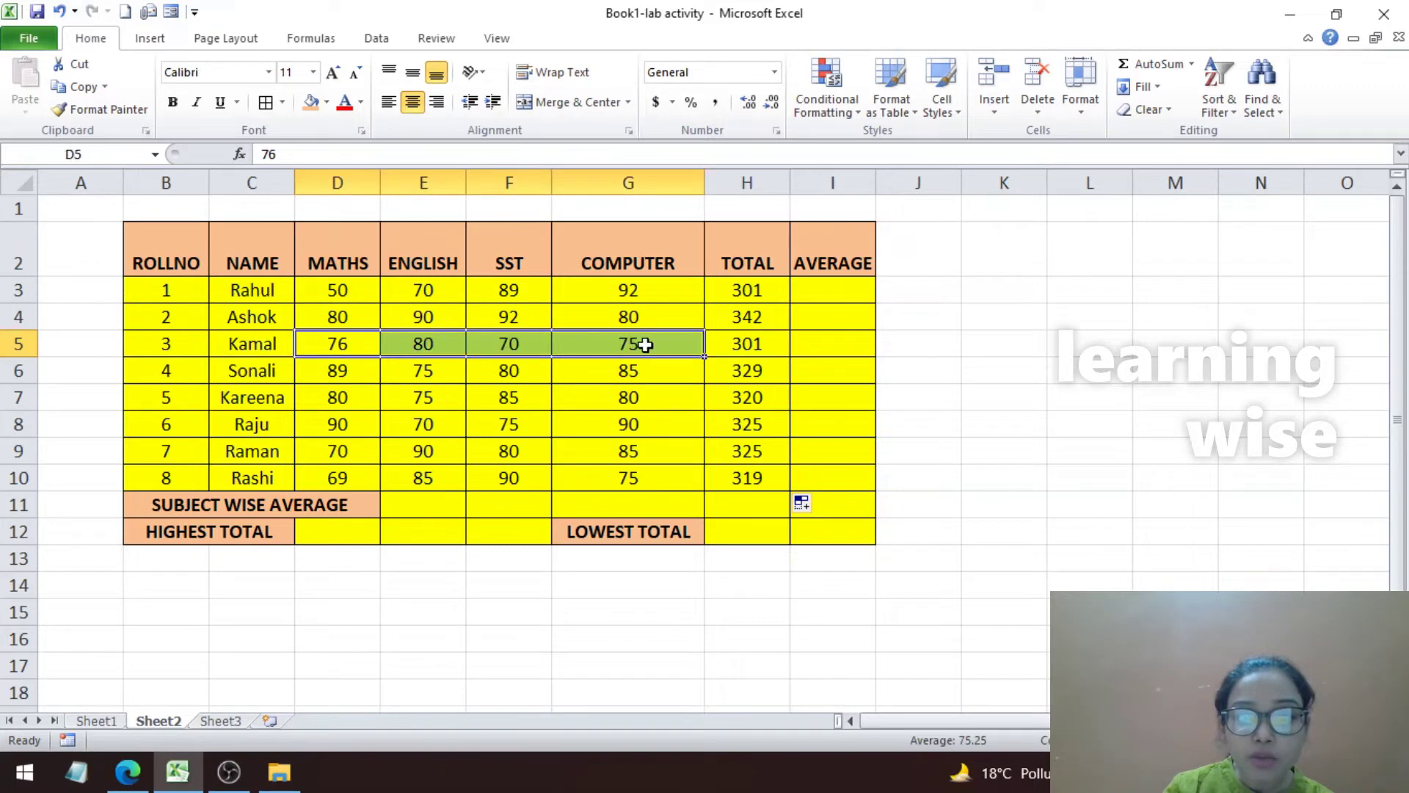
pyautogui.click(749, 371)
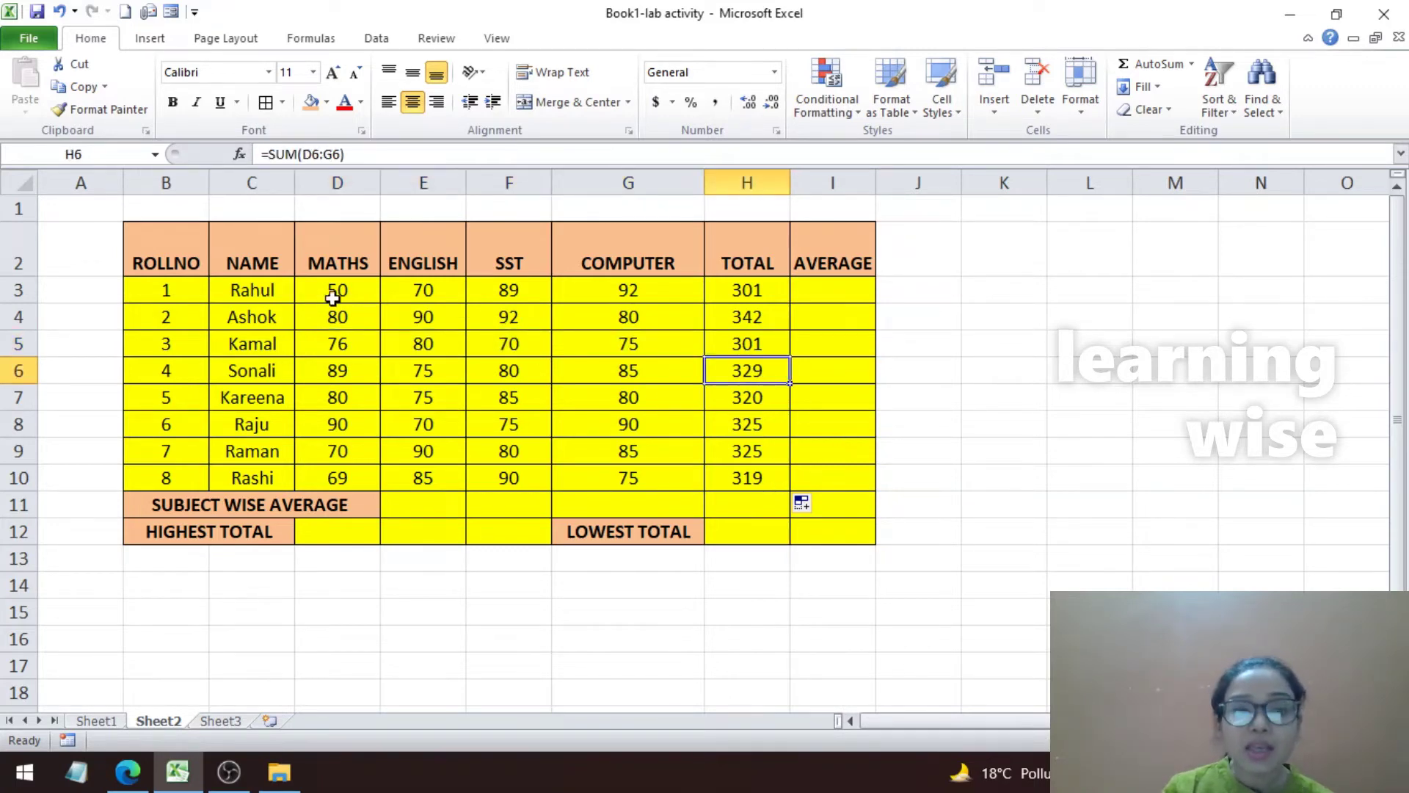
# Calculate the first student's average in I3 by applying AutoSum's Average to the marks in D3:G3.
pyautogui.click(825, 289)
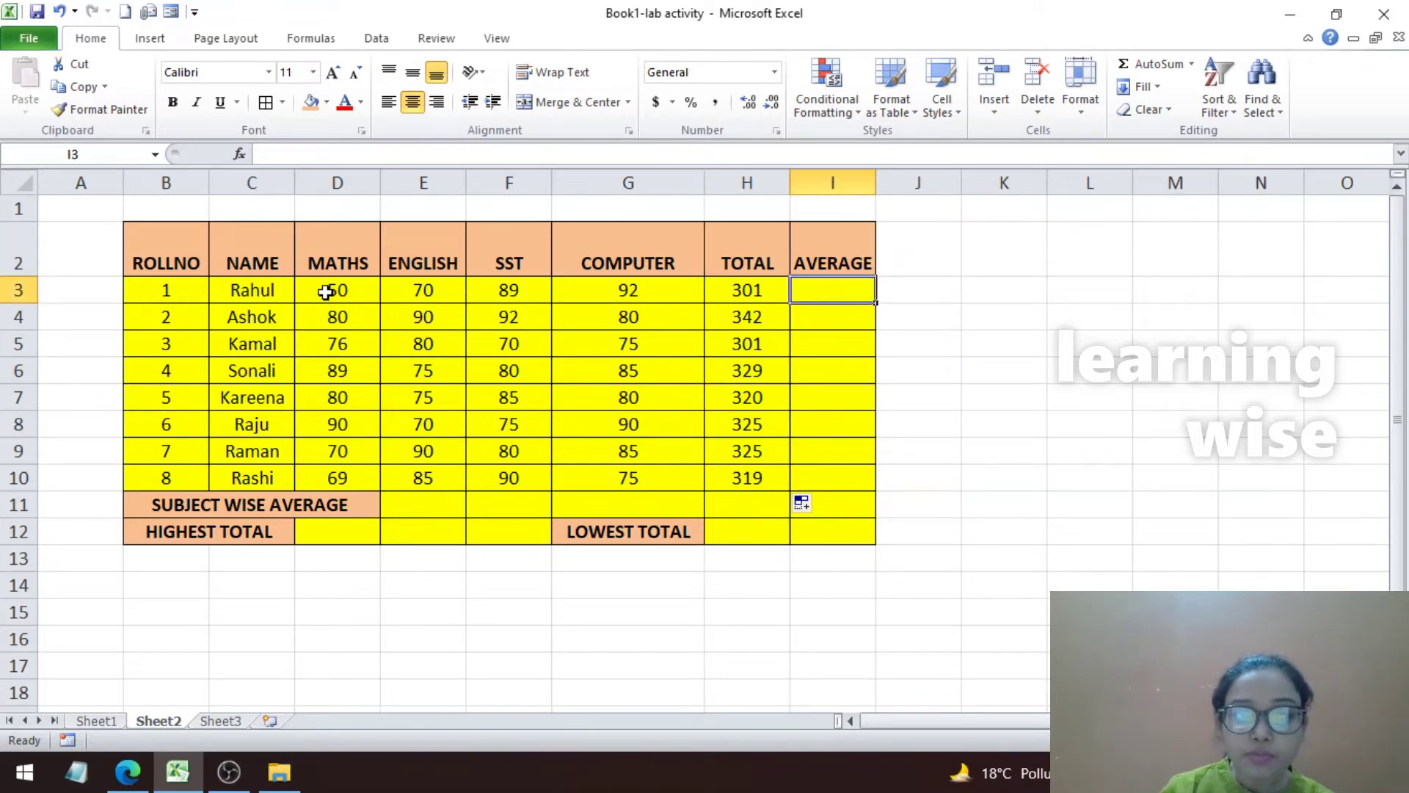
pyautogui.moveTo(328, 289); pyautogui.dragTo(630, 289)
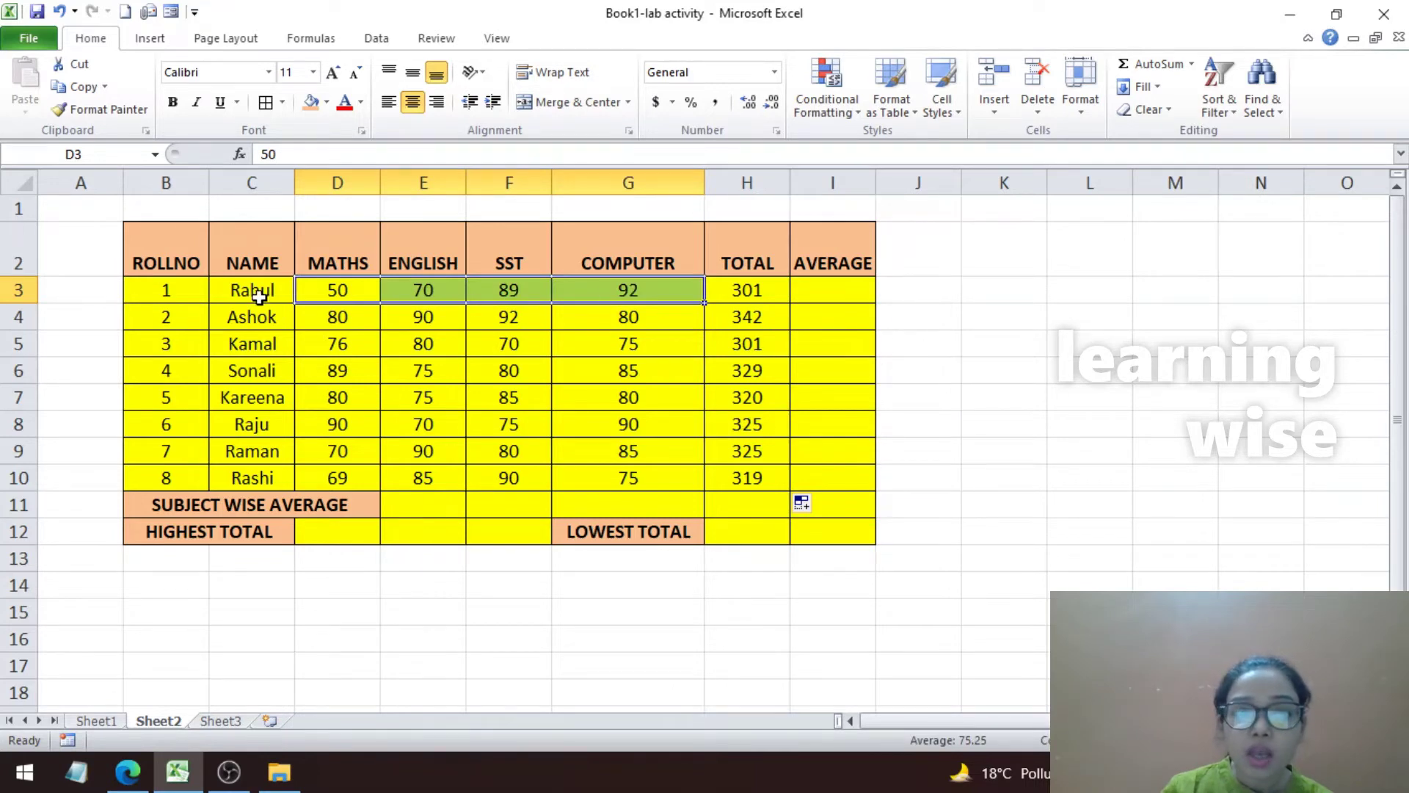
pyautogui.click(1193, 65)
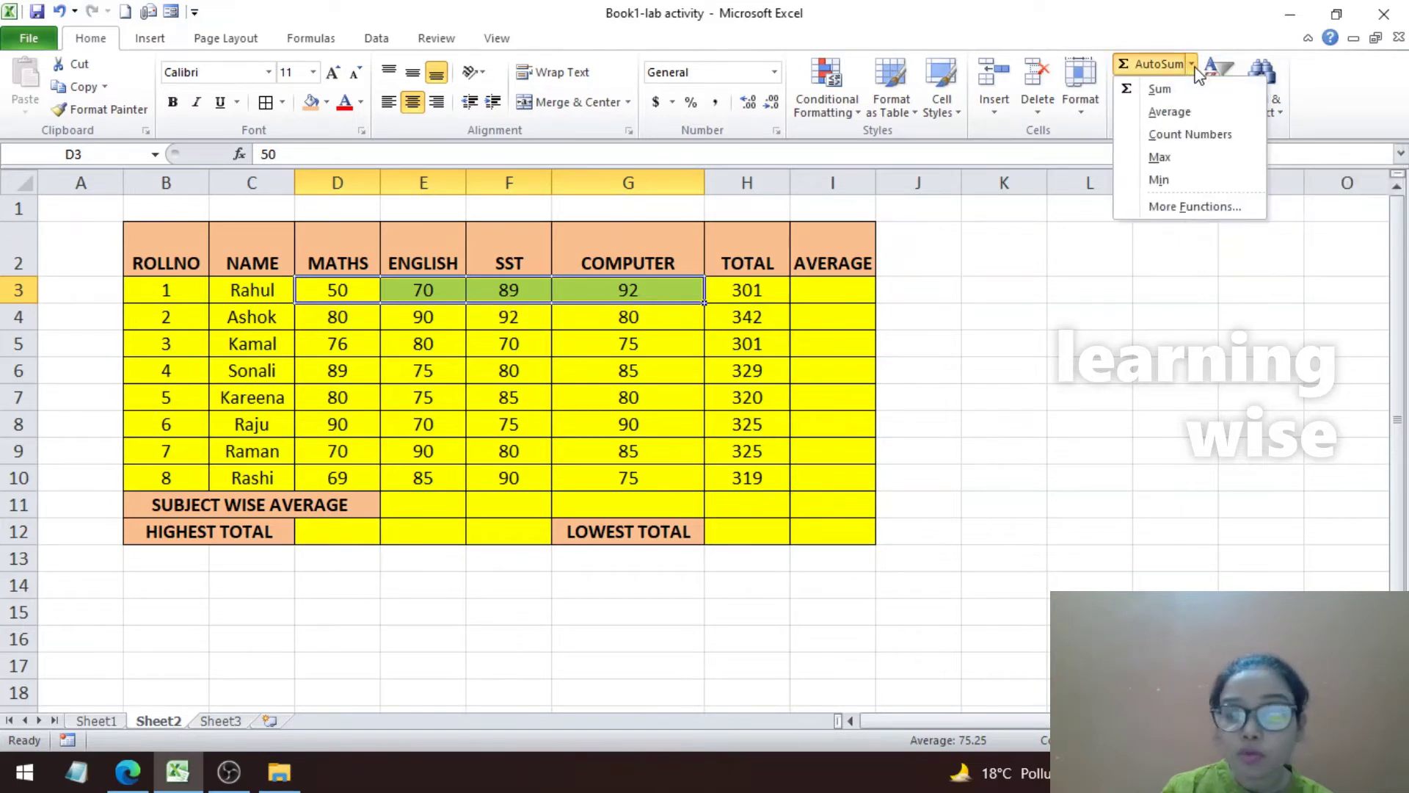
pyautogui.click(1176, 114)
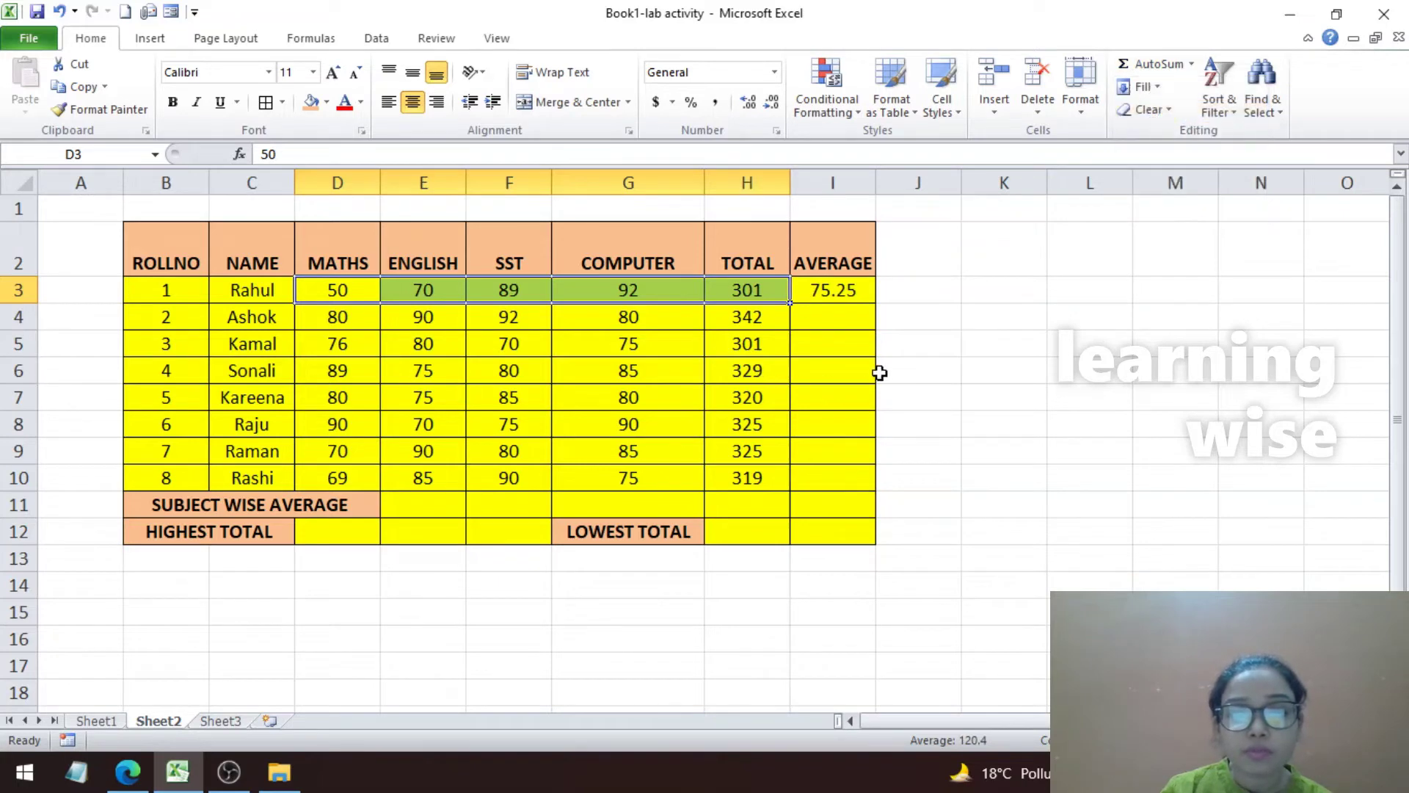
# Examine the average formula in I3, the range D3:G3 it uses, and the total formula in H3.
pyautogui.click(860, 349)
pyautogui.click(856, 287)
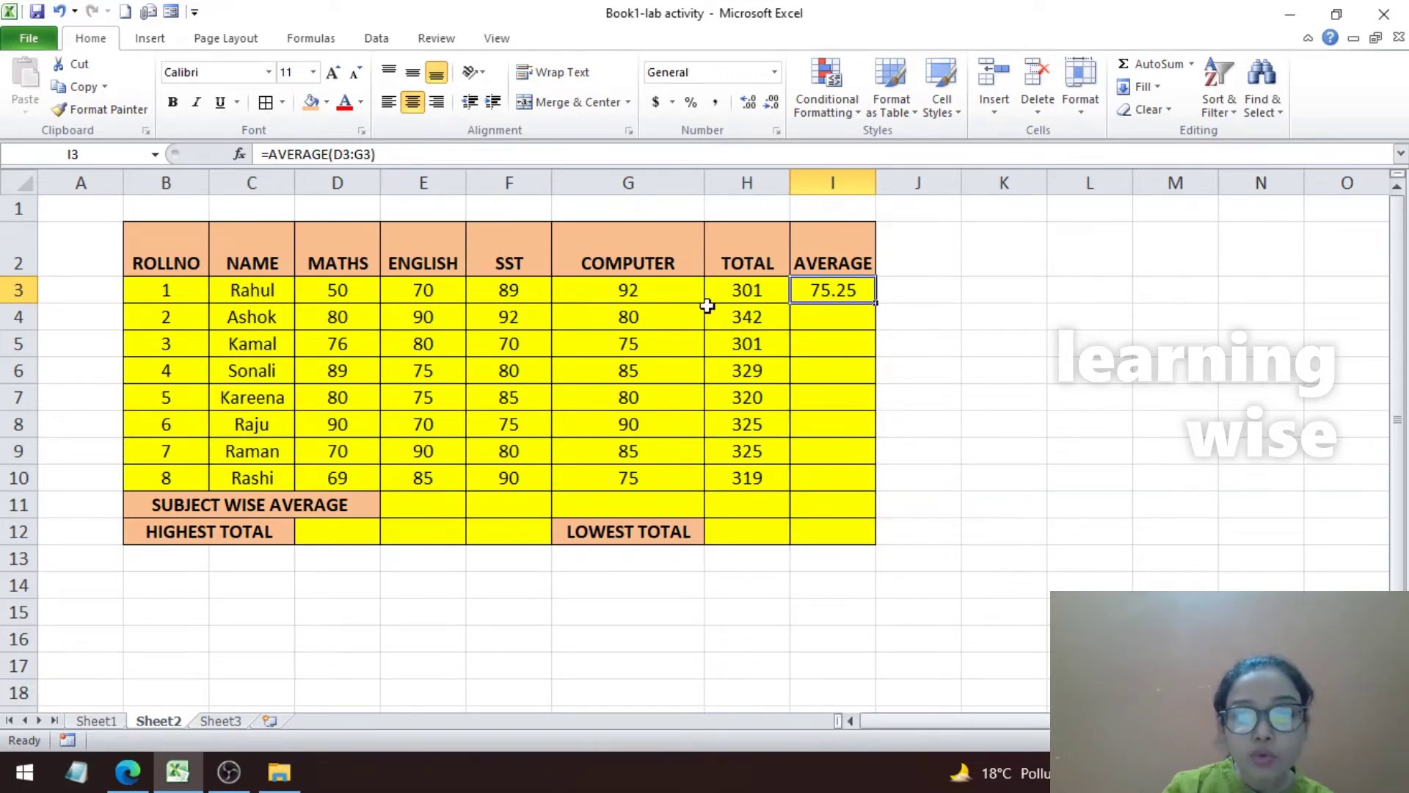
pyautogui.click(746, 293)
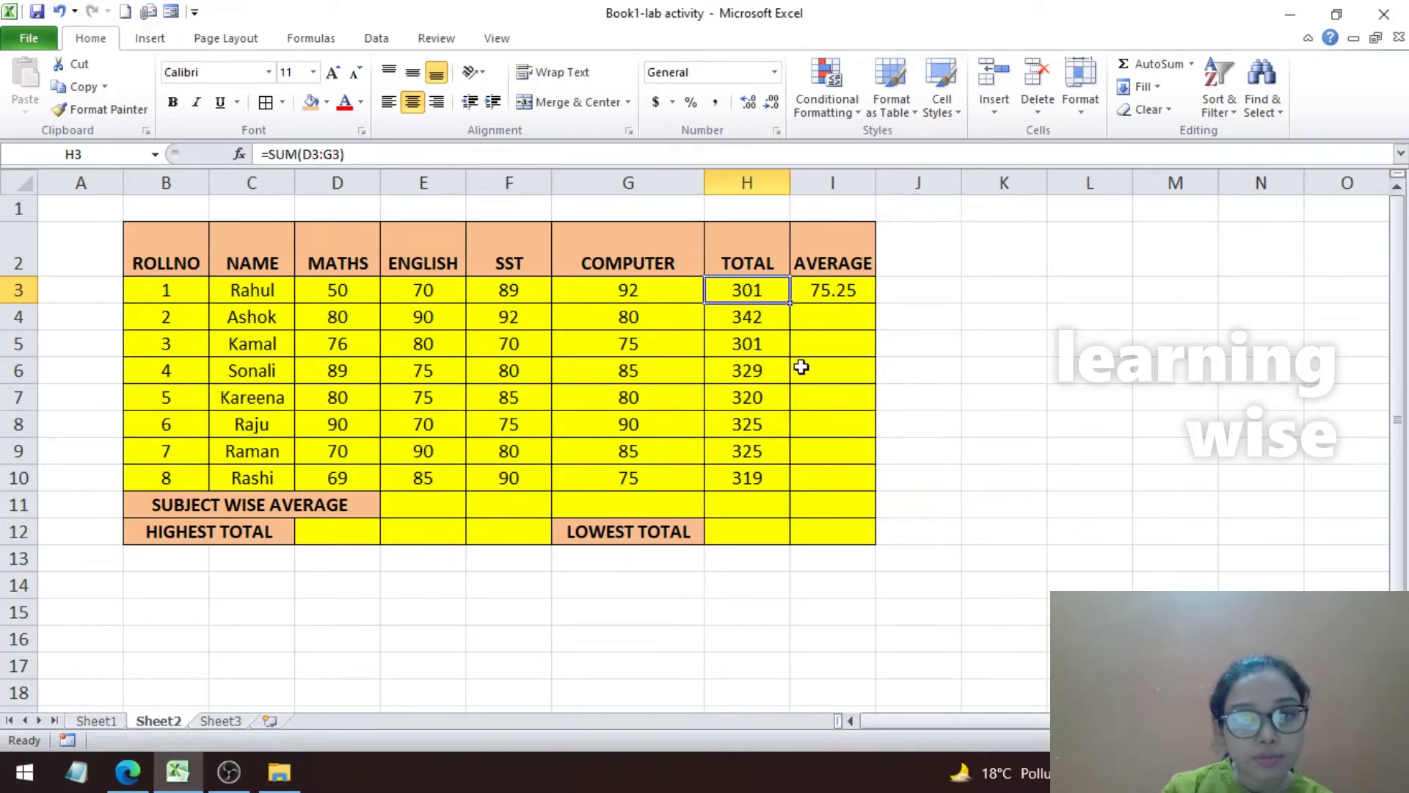
pyautogui.click(857, 291)
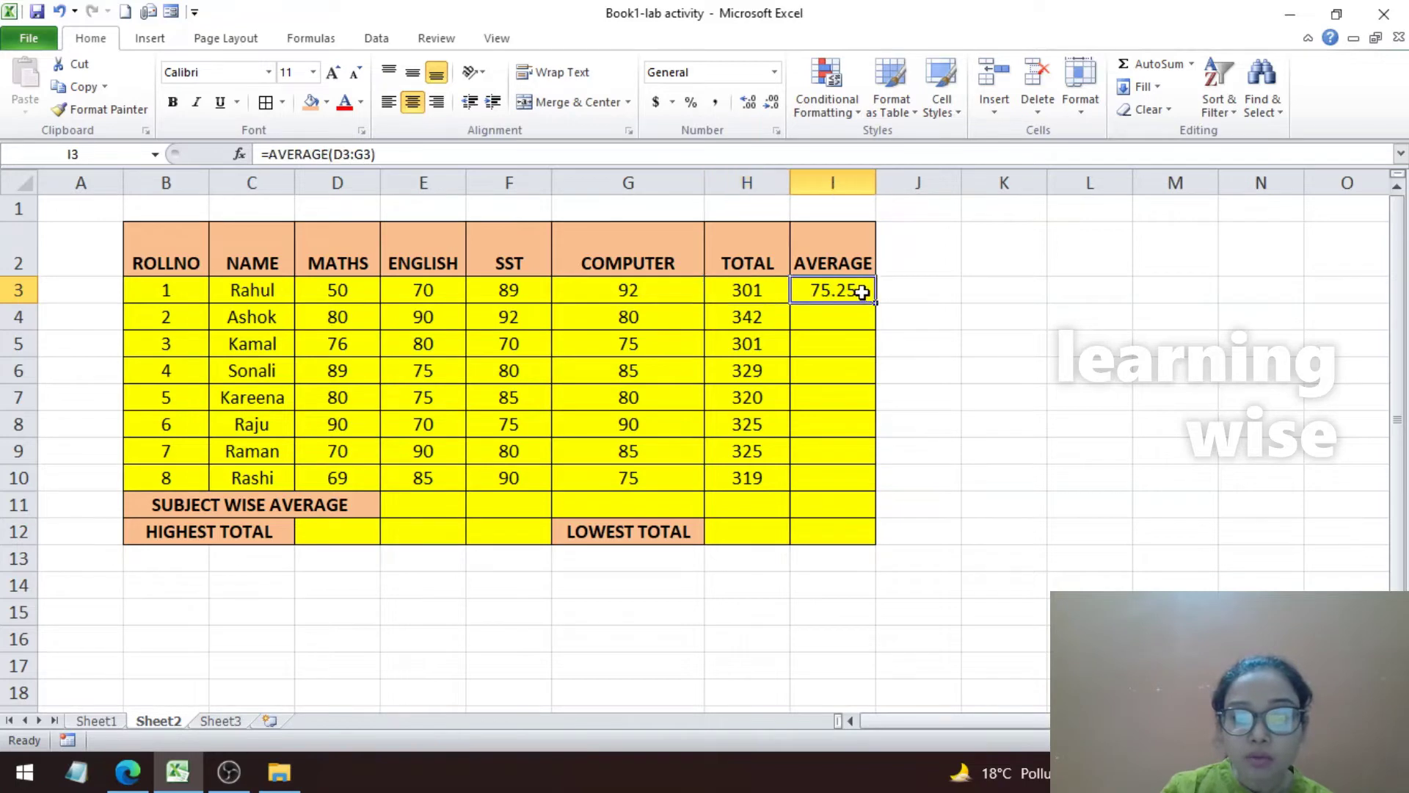
pyautogui.doubleClick(860, 291)
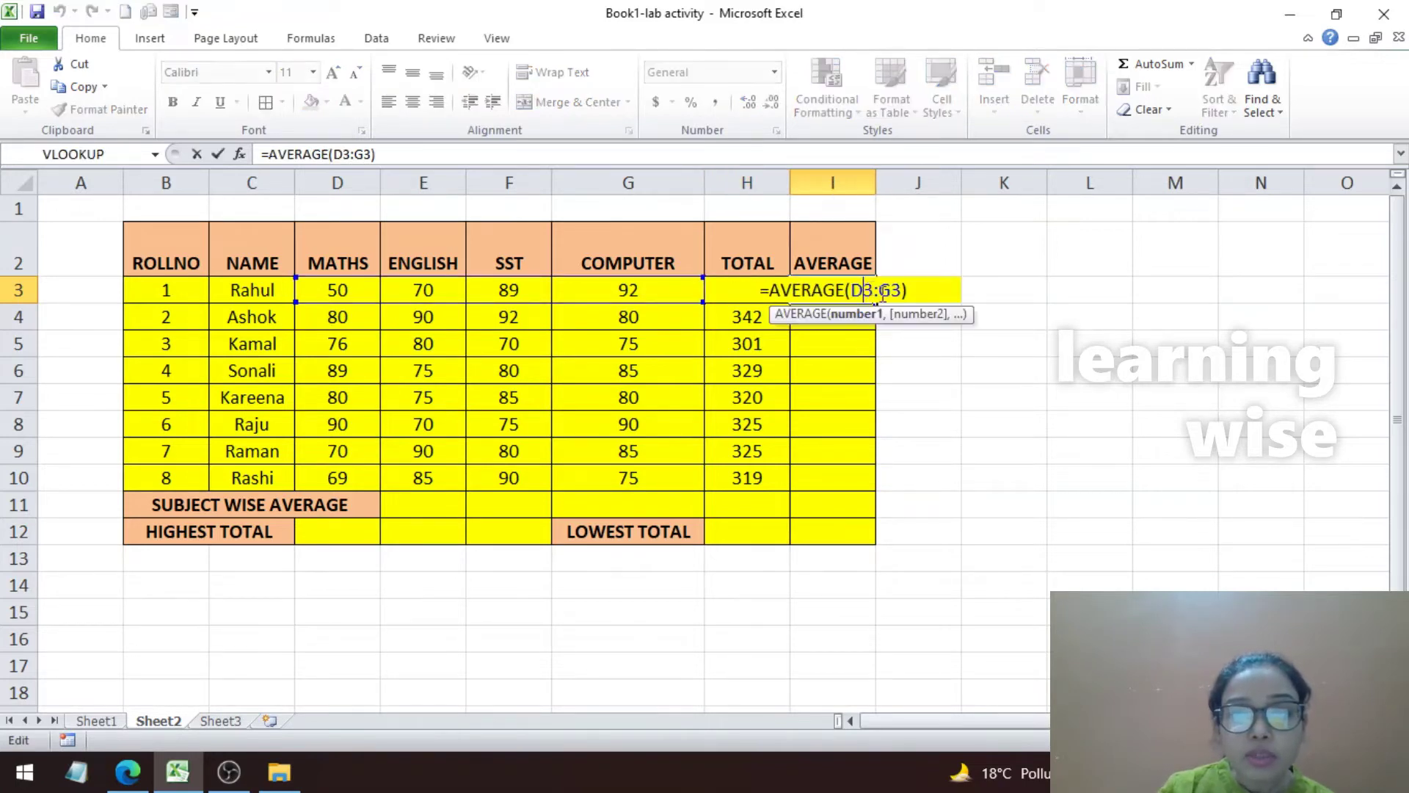
pyautogui.click(918, 302)
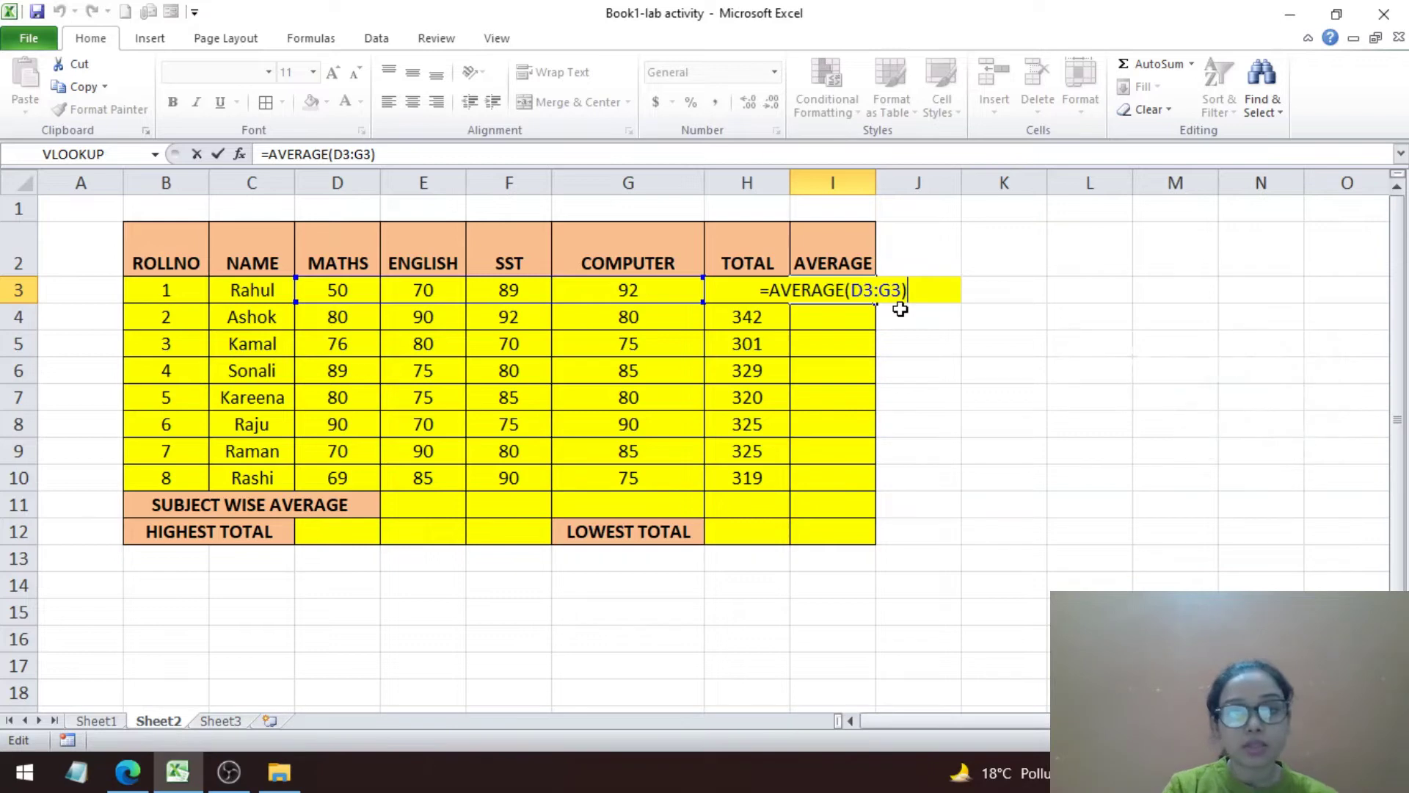
pyautogui.hotkey('ctrl', 'Return')
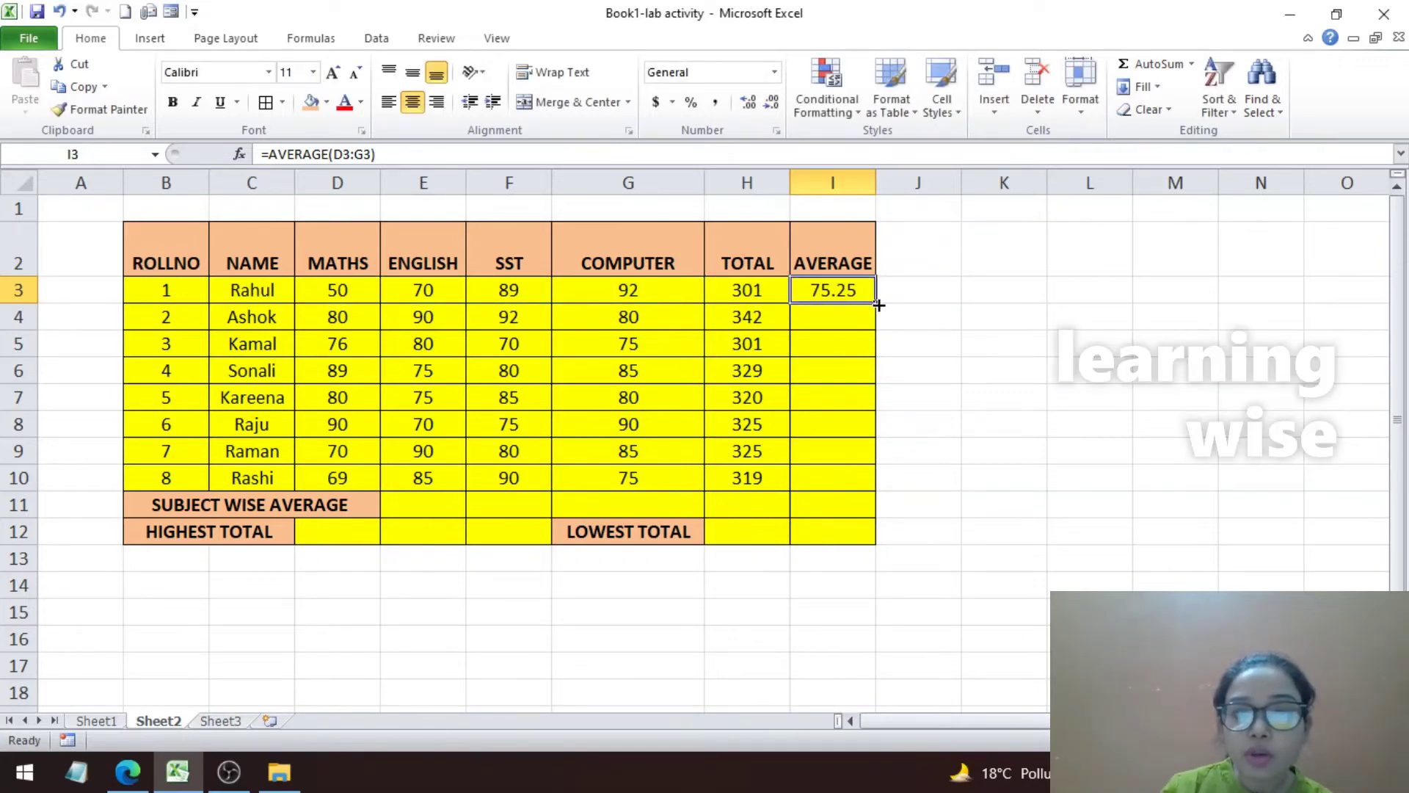
# Copy the average formula from I3 down through I10 with AutoFill.
pyautogui.moveTo(876, 302); pyautogui.dragTo(859, 481)
pyautogui.click(1086, 412)
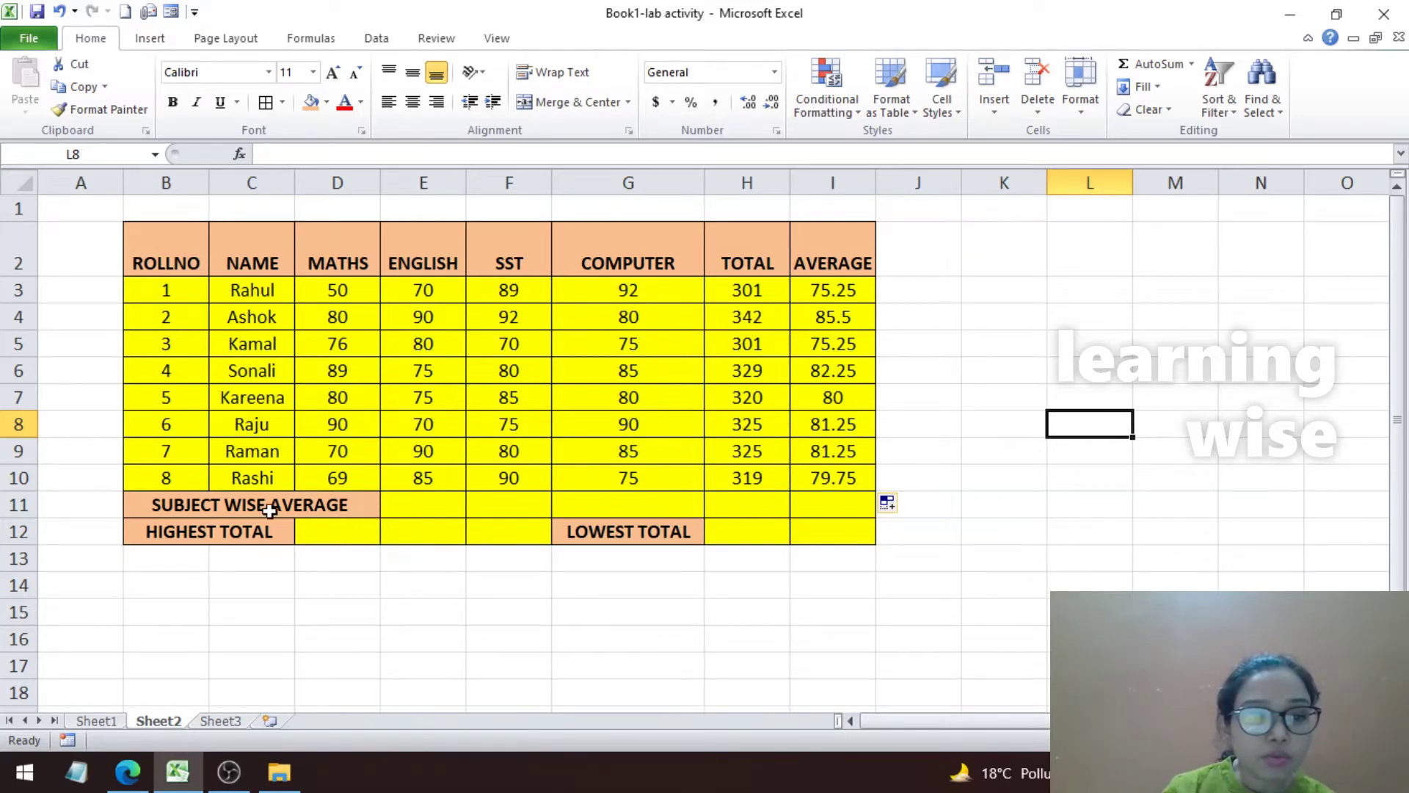
# Unmerge the SUBJECT WISE AVERAGE cells B11:D11 and widen column C so the label fits within columns B and C.
pyautogui.click(150, 509)
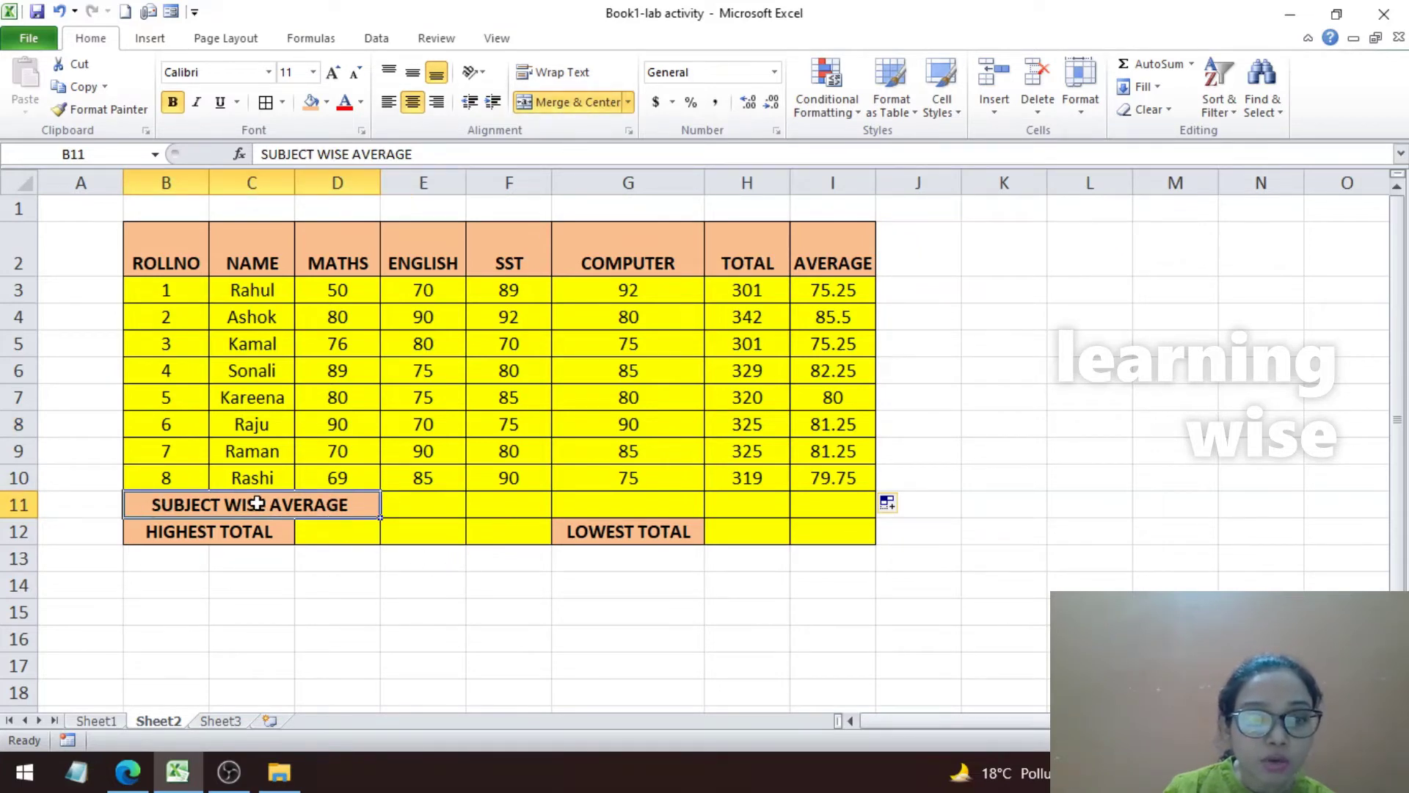
pyautogui.click(569, 99)
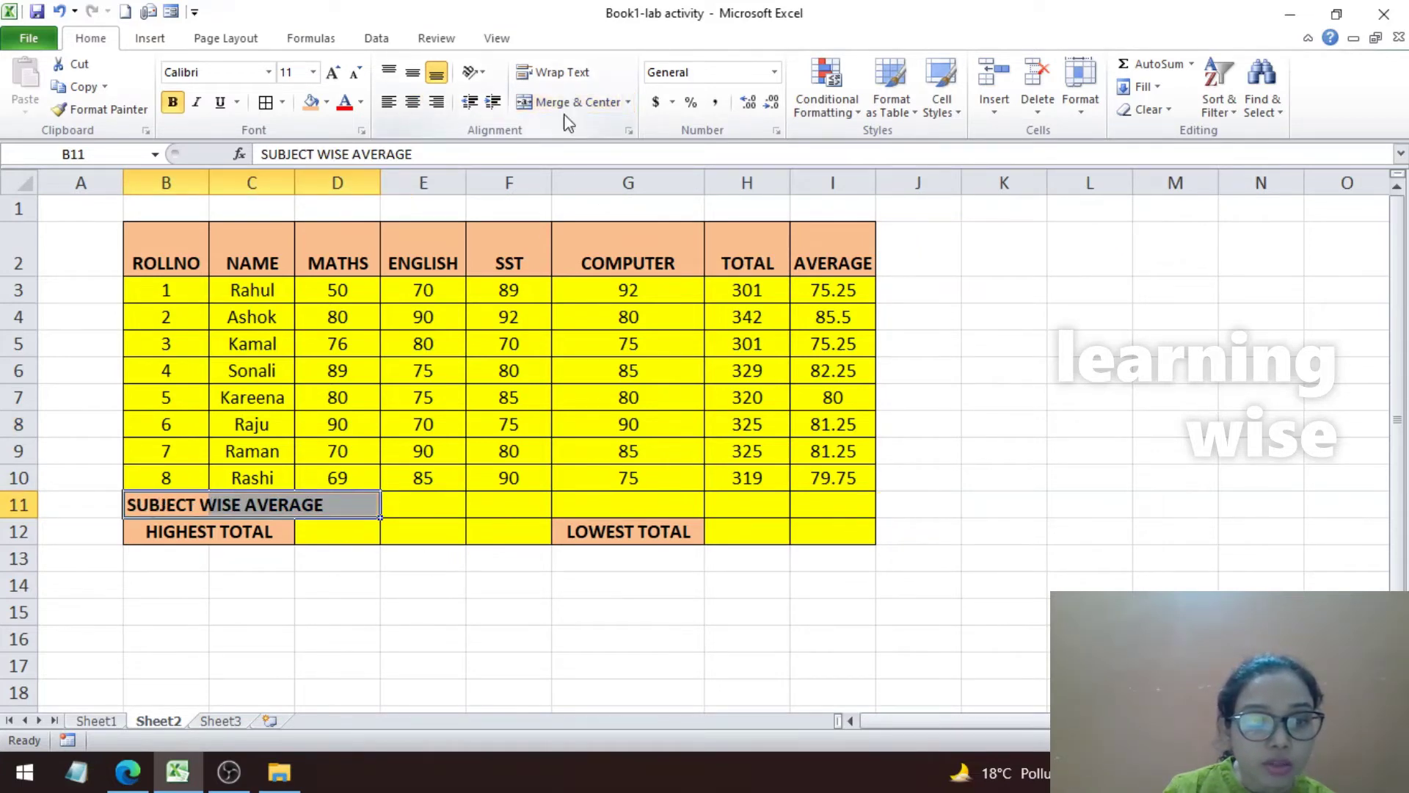
pyautogui.moveTo(294, 182); pyautogui.dragTo(382, 173)
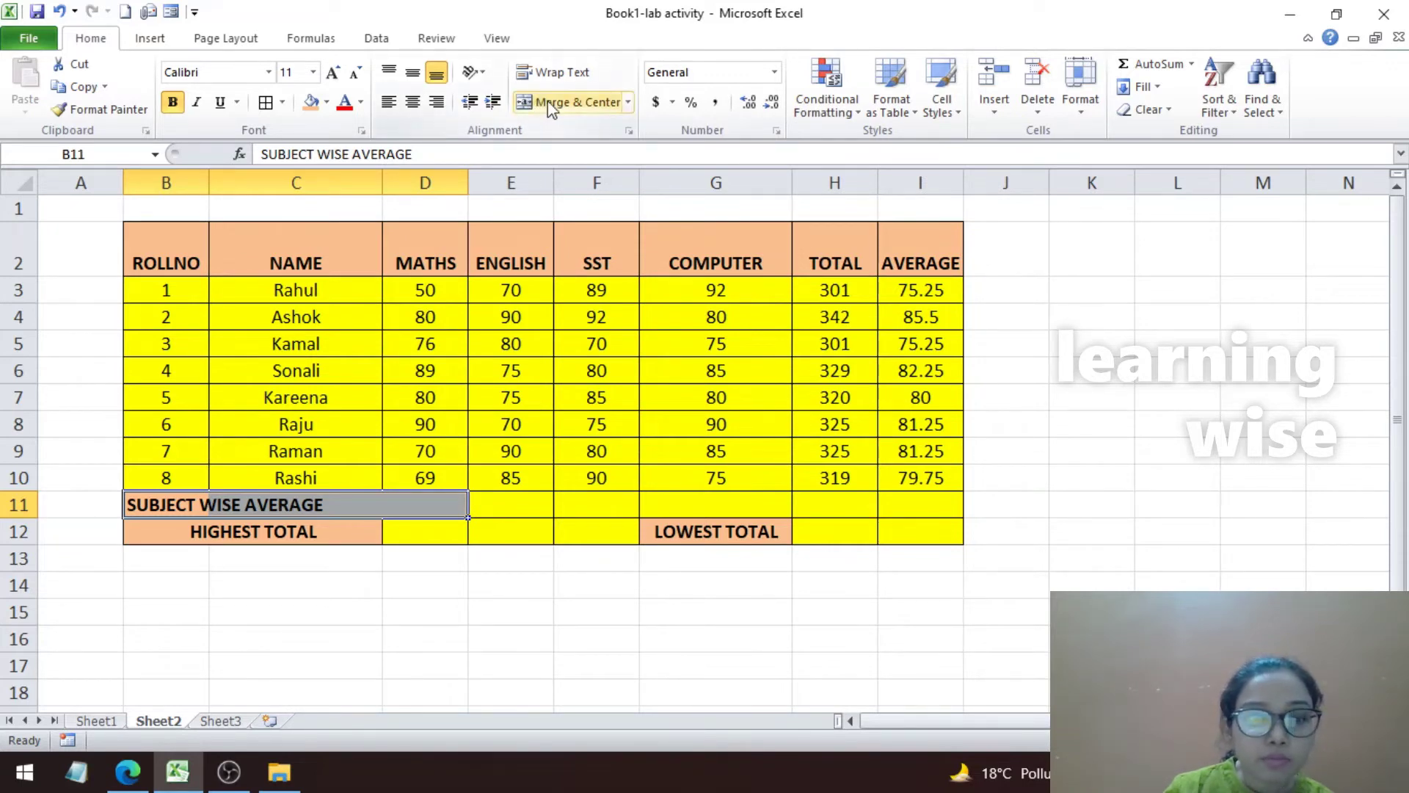
# Fill the freed cell D11 with yellow to match the table's other value cells.
pyautogui.click(425, 532)
pyautogui.click(337, 502)
pyautogui.click(441, 505)
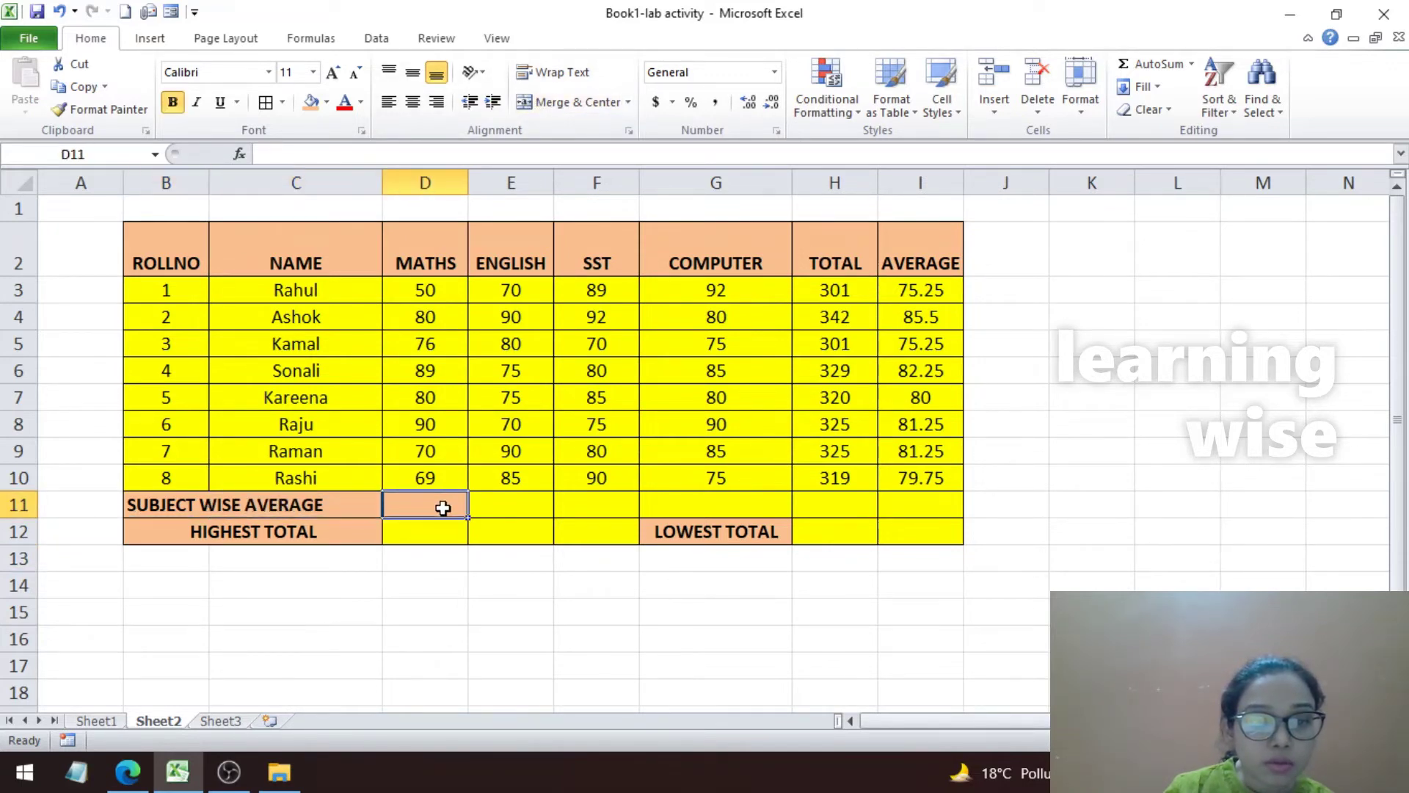
pyautogui.click(326, 102)
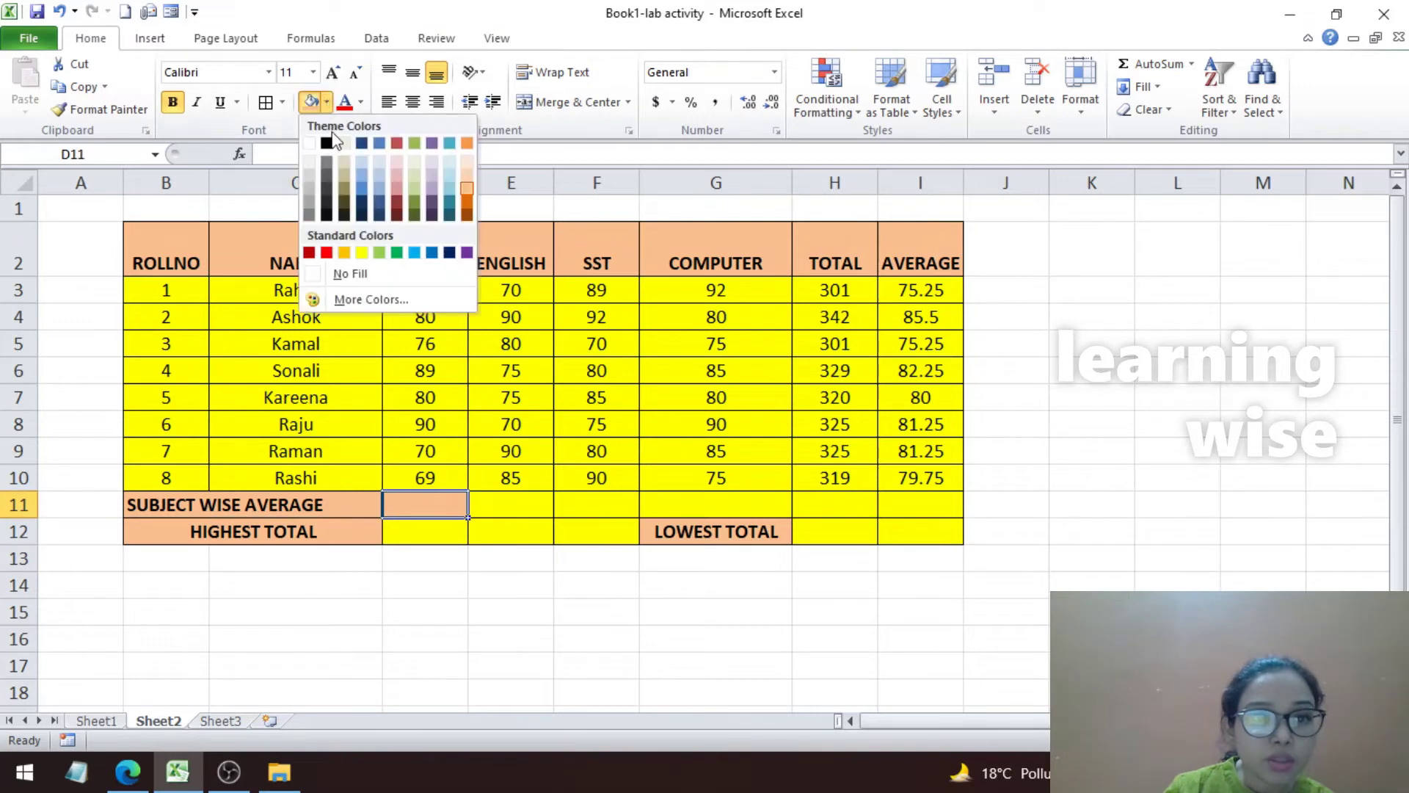
pyautogui.click(367, 253)
pyautogui.click(305, 503)
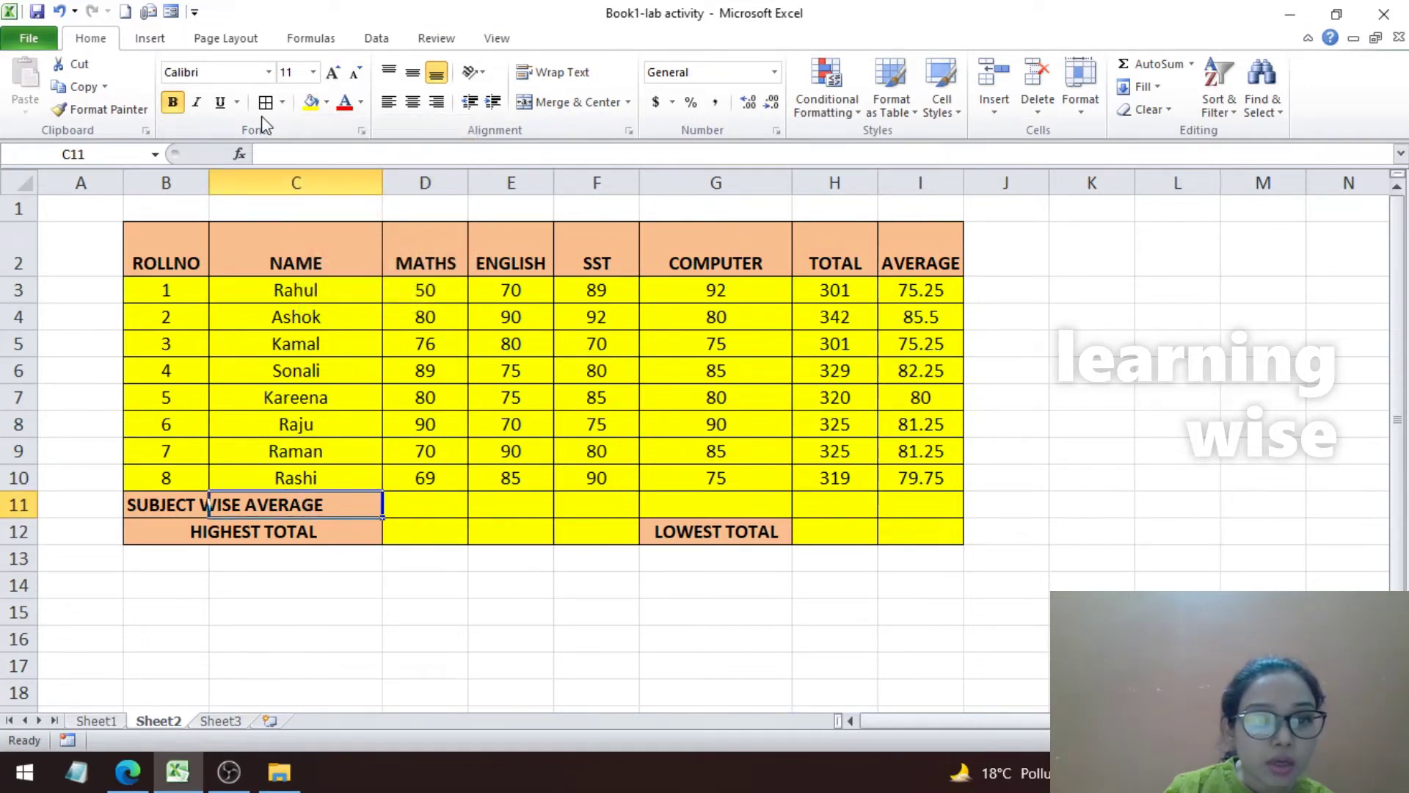
pyautogui.click(439, 580)
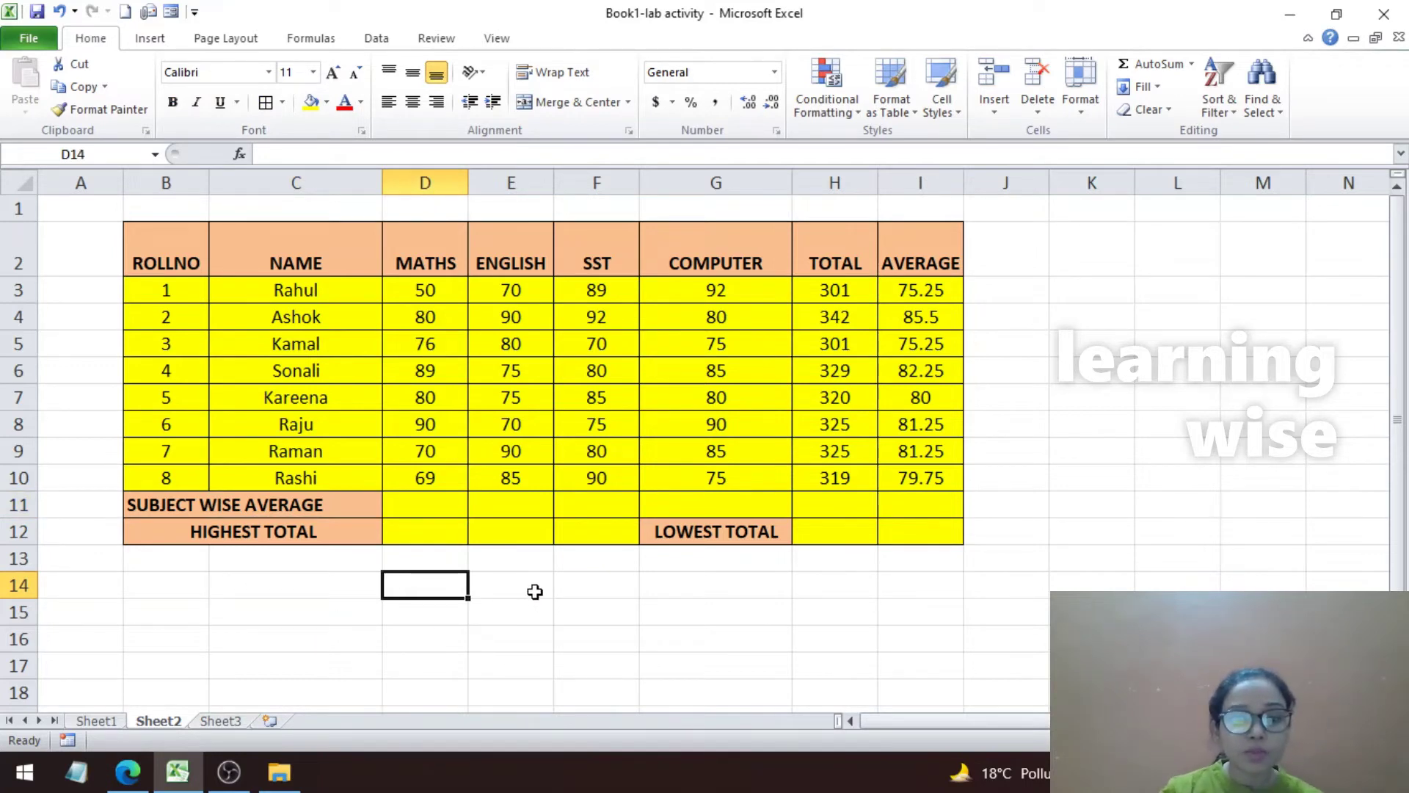
# Review the marks ranges for the subject averages: D3:D10, E3:E10, F3:F10 and G3:G10.
pyautogui.click(415, 499)
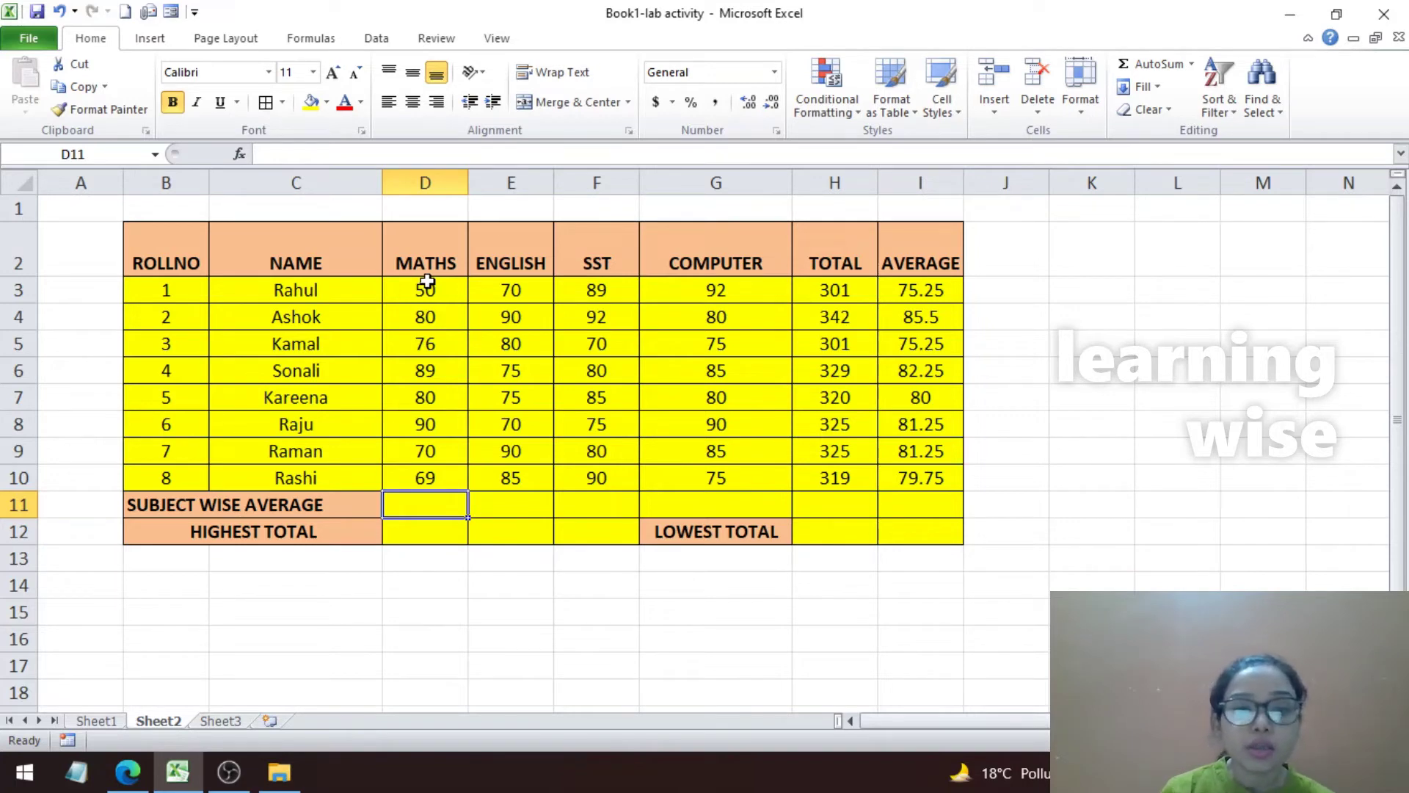
pyautogui.moveTo(426, 281); pyautogui.dragTo(424, 468)
pyautogui.moveTo(528, 289); pyautogui.dragTo(509, 474)
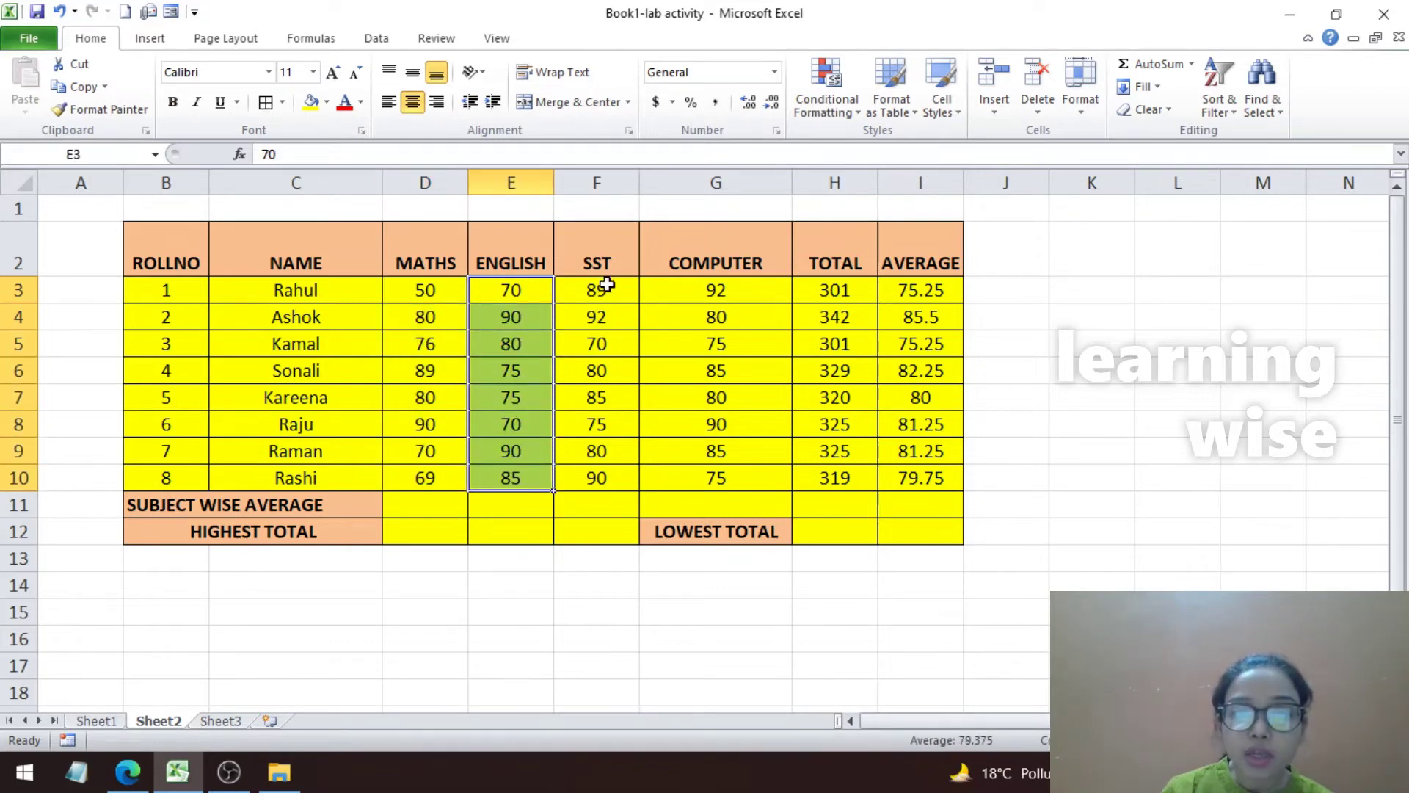
pyautogui.moveTo(608, 286); pyautogui.dragTo(598, 478)
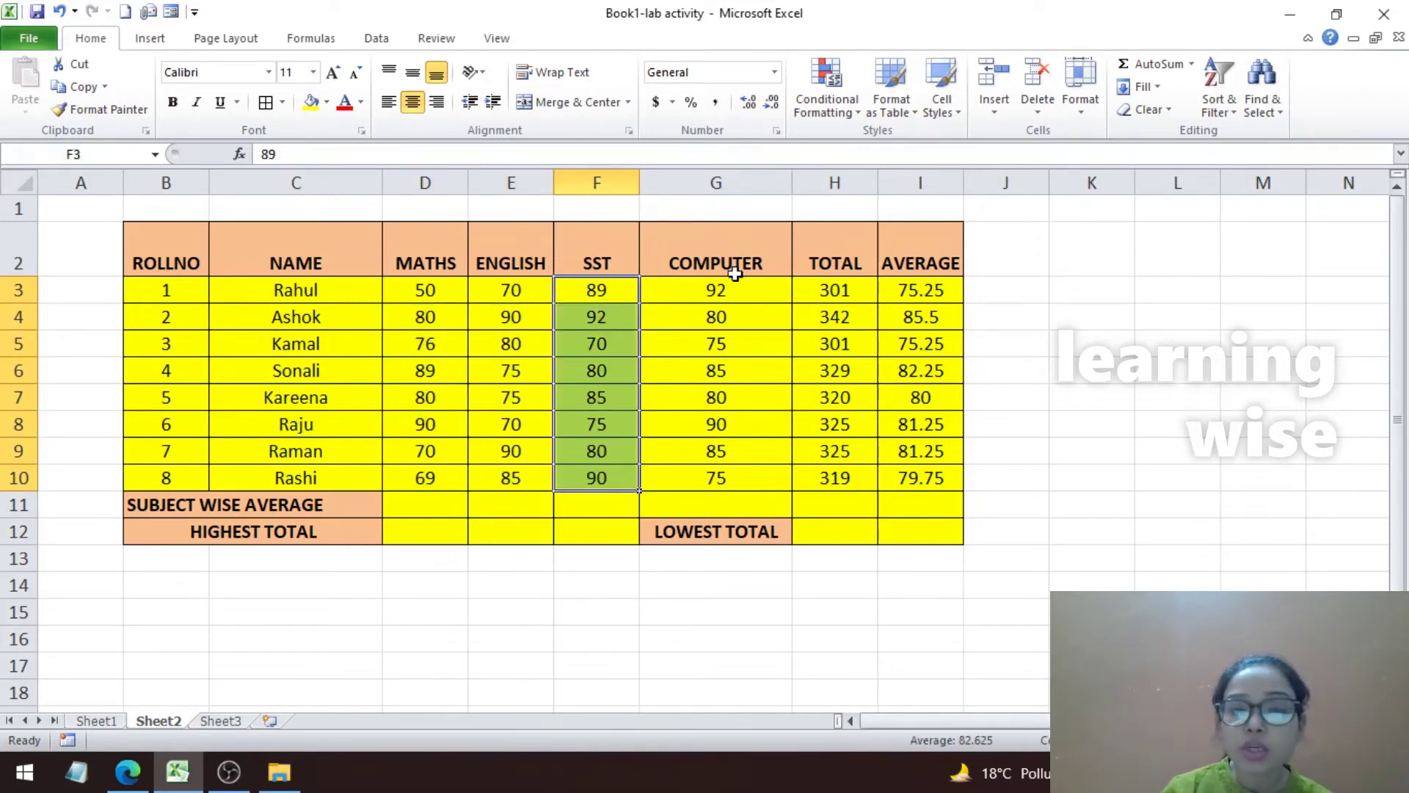
pyautogui.moveTo(730, 290); pyautogui.dragTo(725, 477)
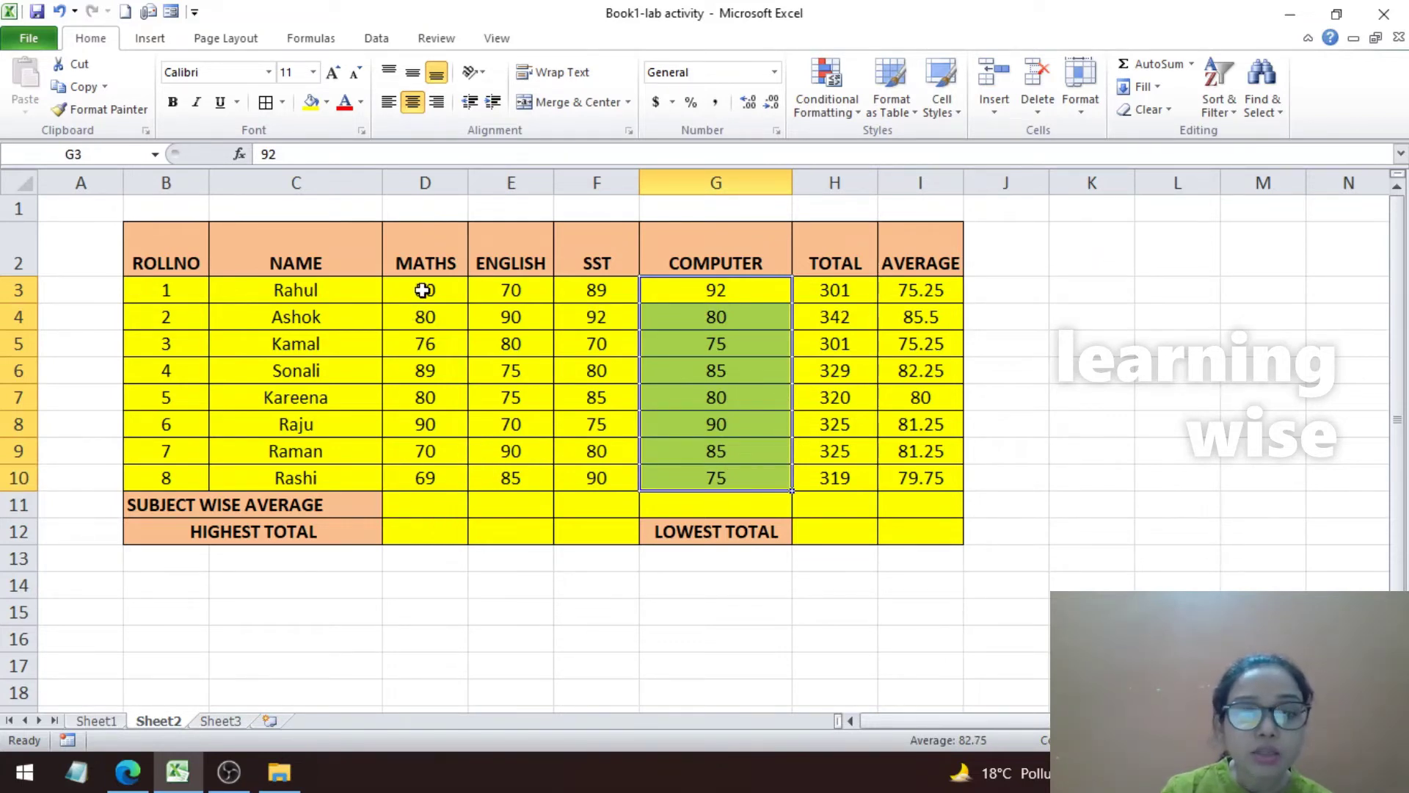
# Calculate the MATHS average in D11 by applying AutoSum's Average to the marks in D3:D10.
pyautogui.moveTo(423, 290); pyautogui.dragTo(425, 481)
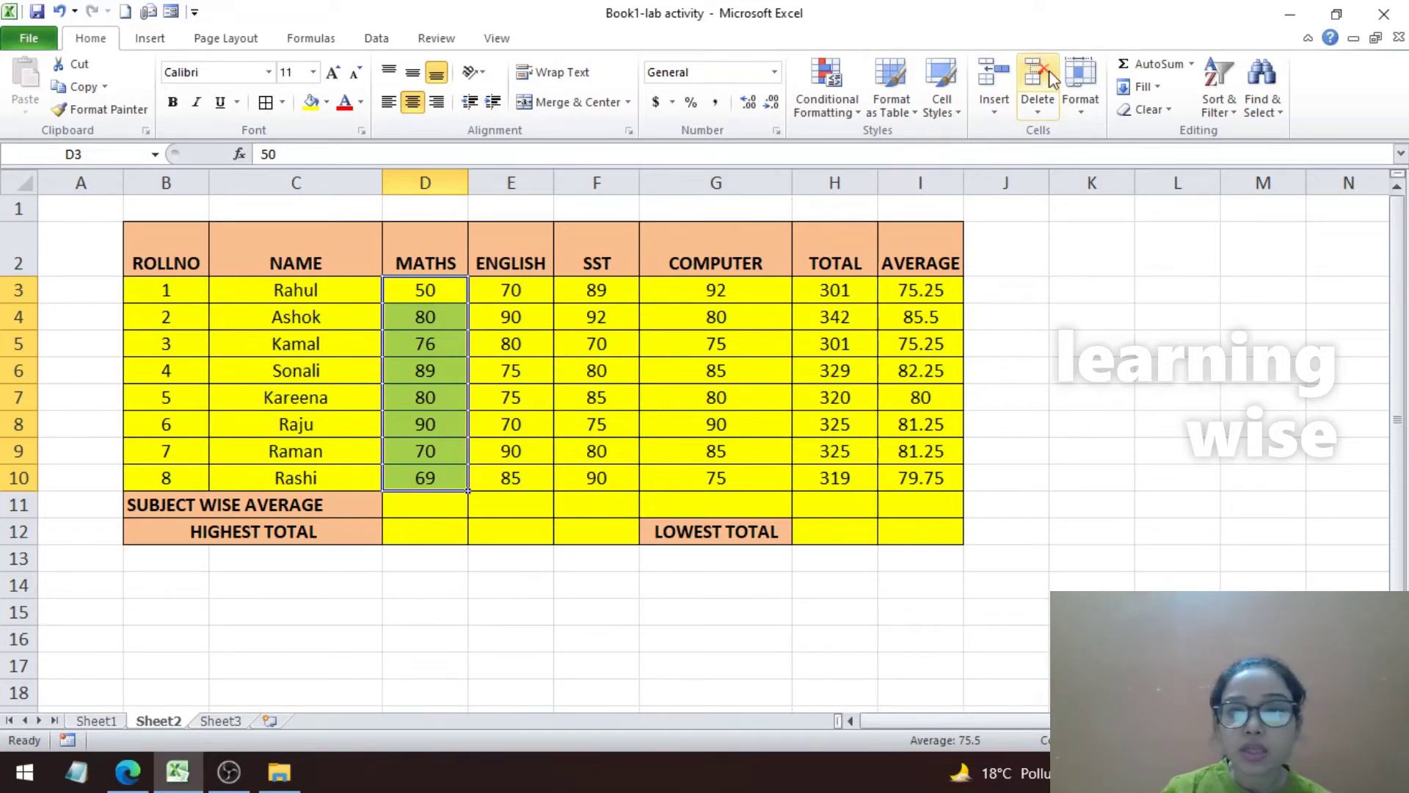
pyautogui.click(1193, 68)
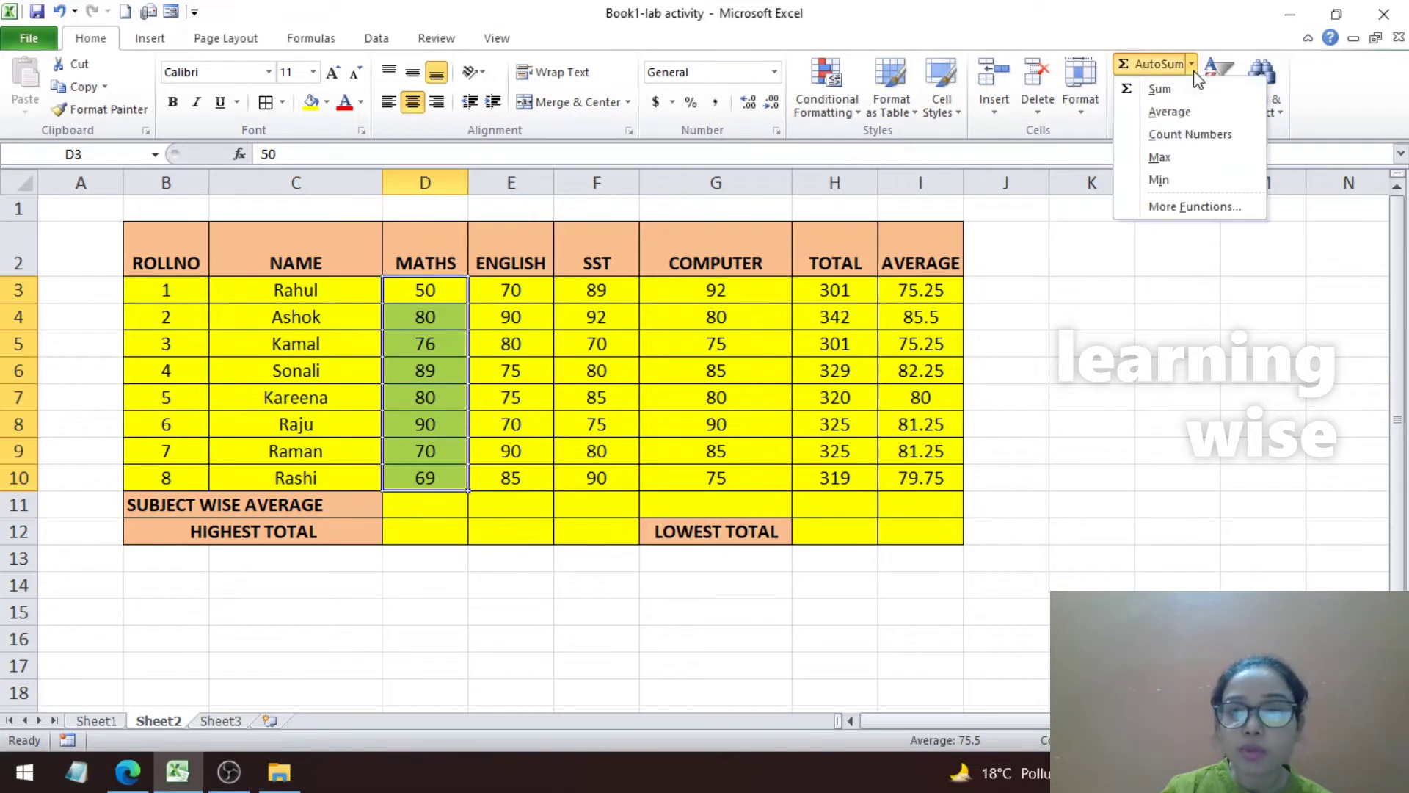
pyautogui.click(1170, 113)
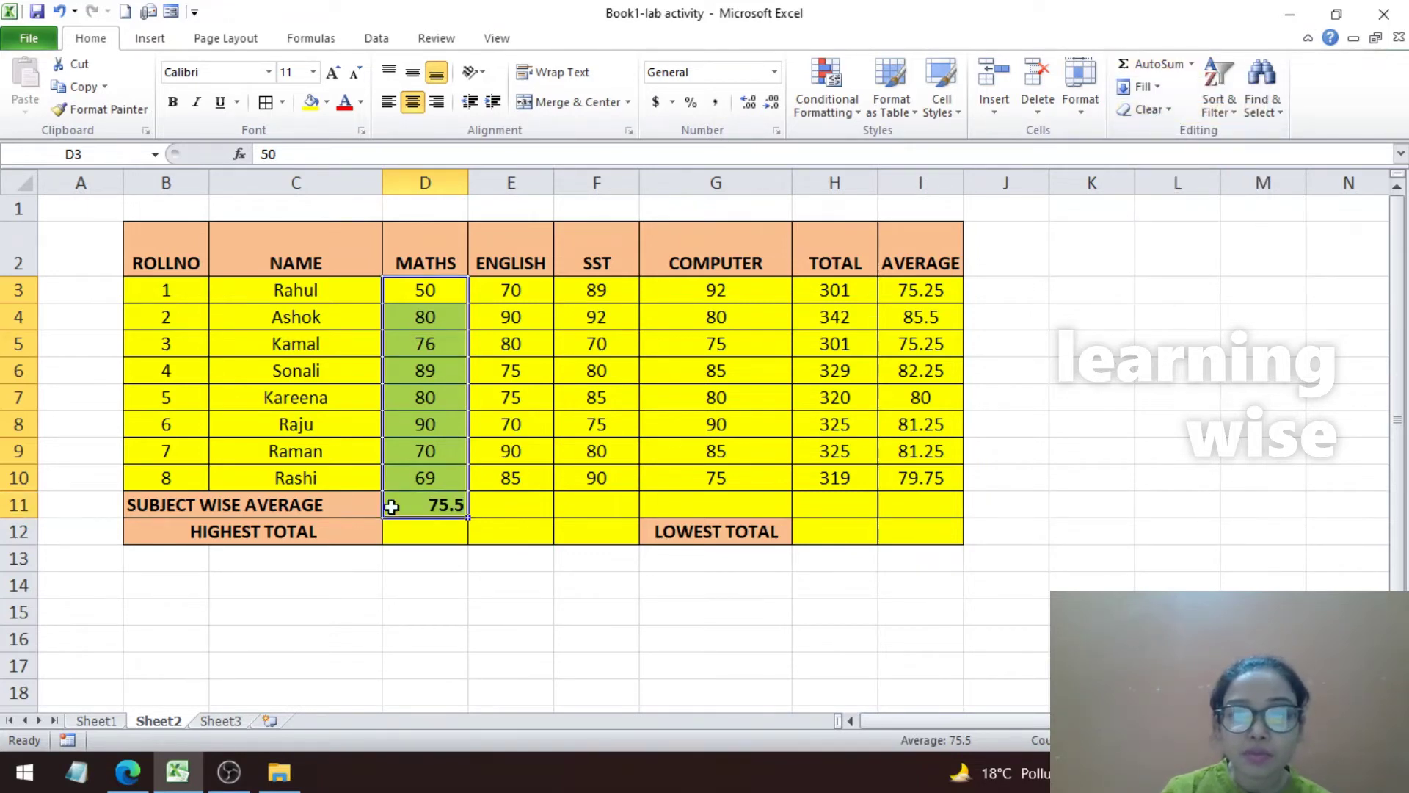
# Examine the MATHS average formula in D11 and its range D3:D10, along with the neighbouring average cells E11 and F11.
pyautogui.click(514, 505)
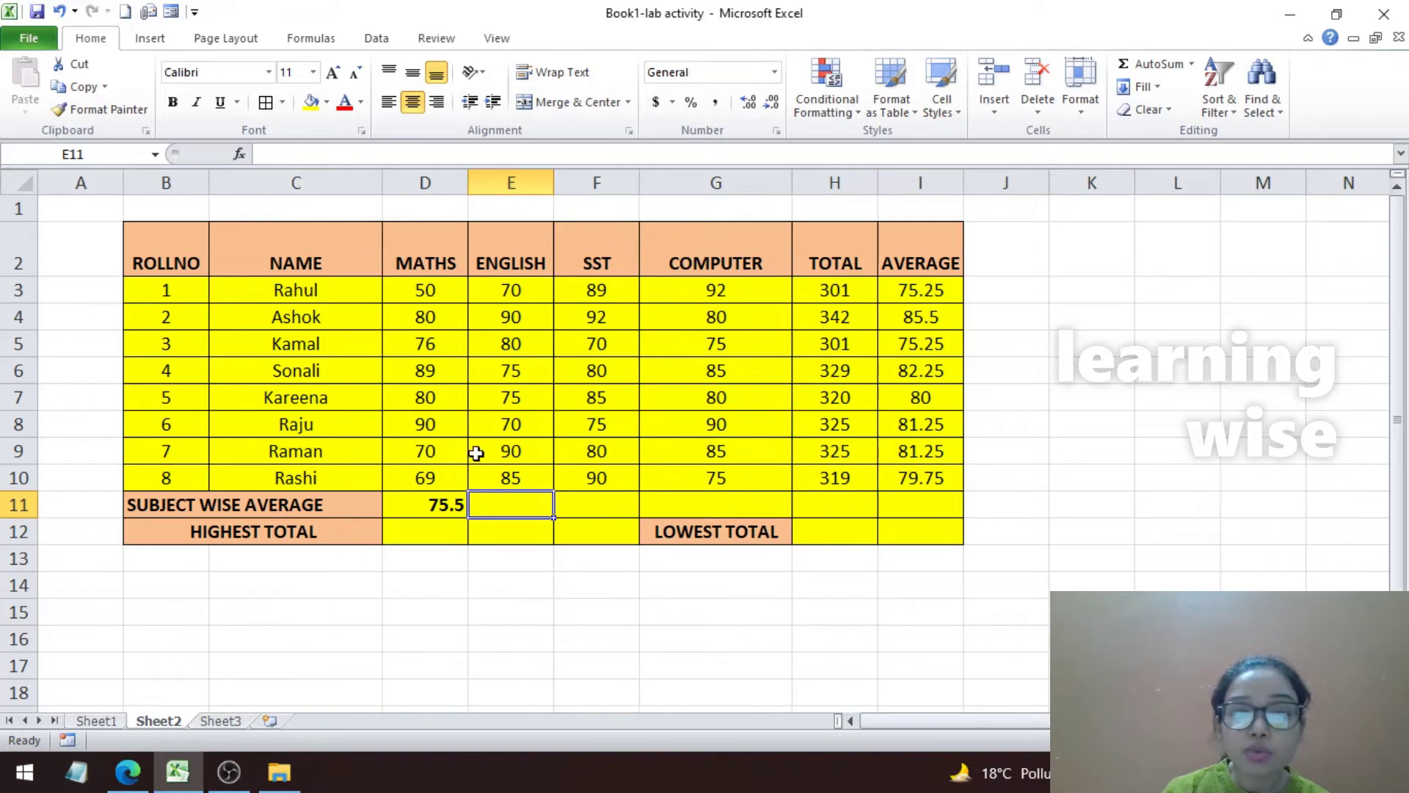
pyautogui.click(423, 505)
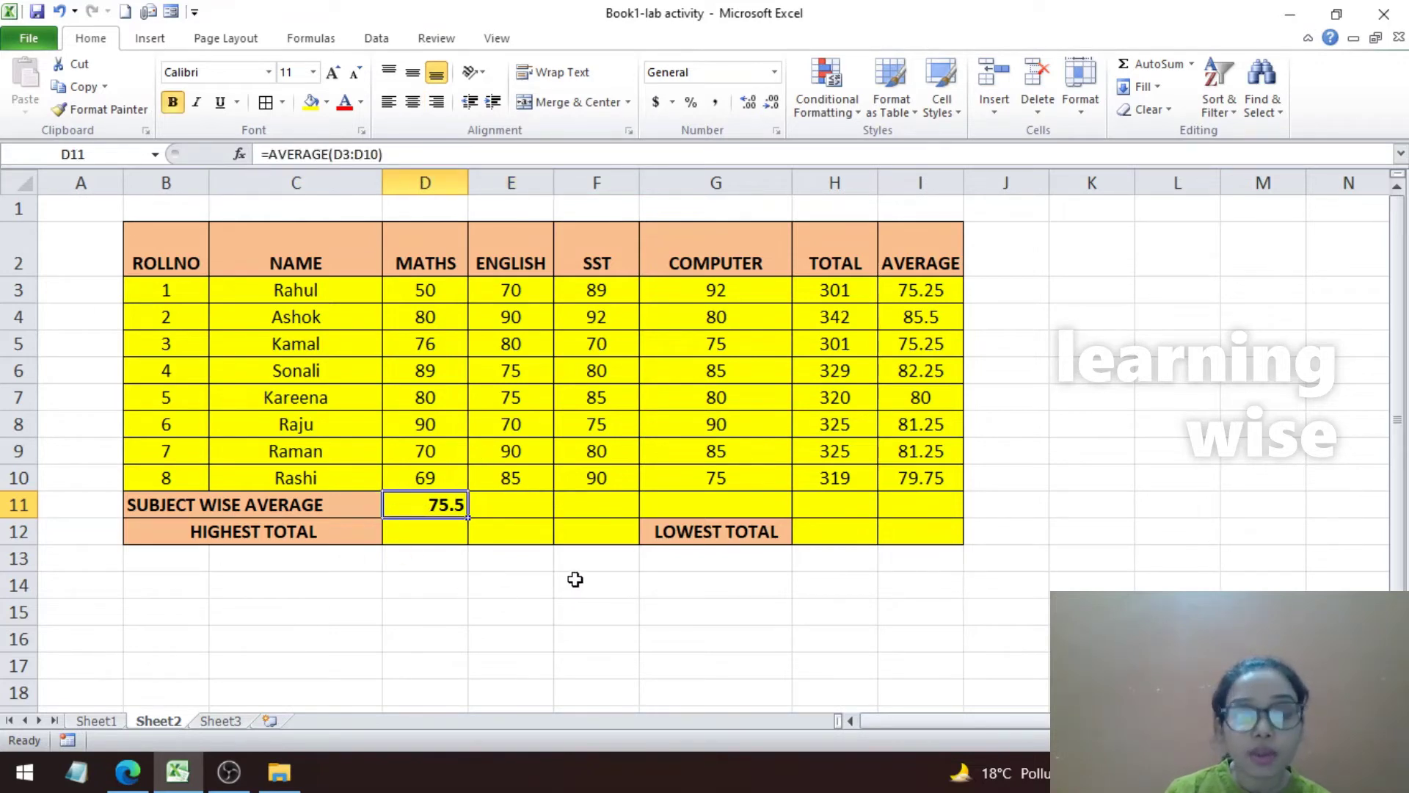
pyautogui.doubleClick(399, 506)
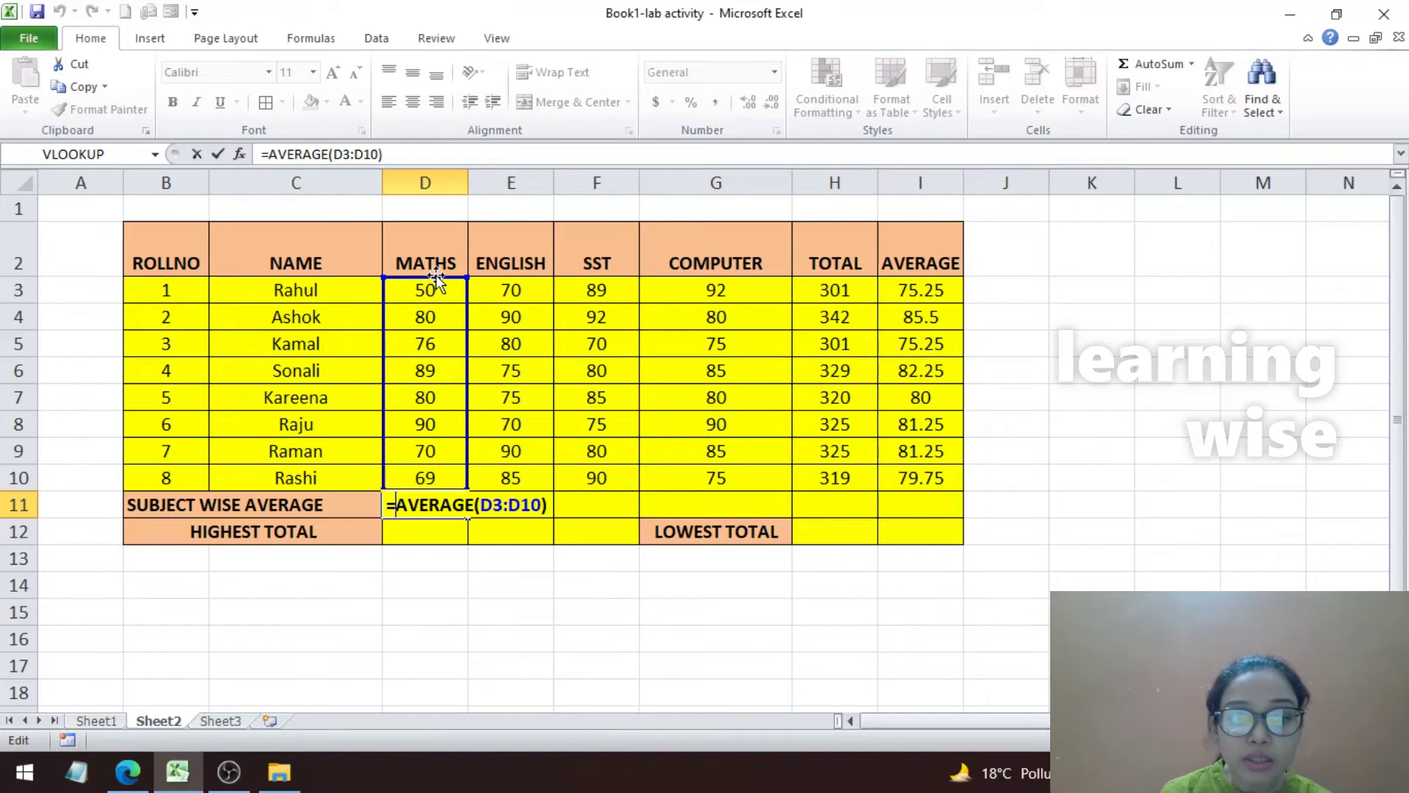
pyautogui.moveTo(436, 274); pyautogui.dragTo(436, 273)
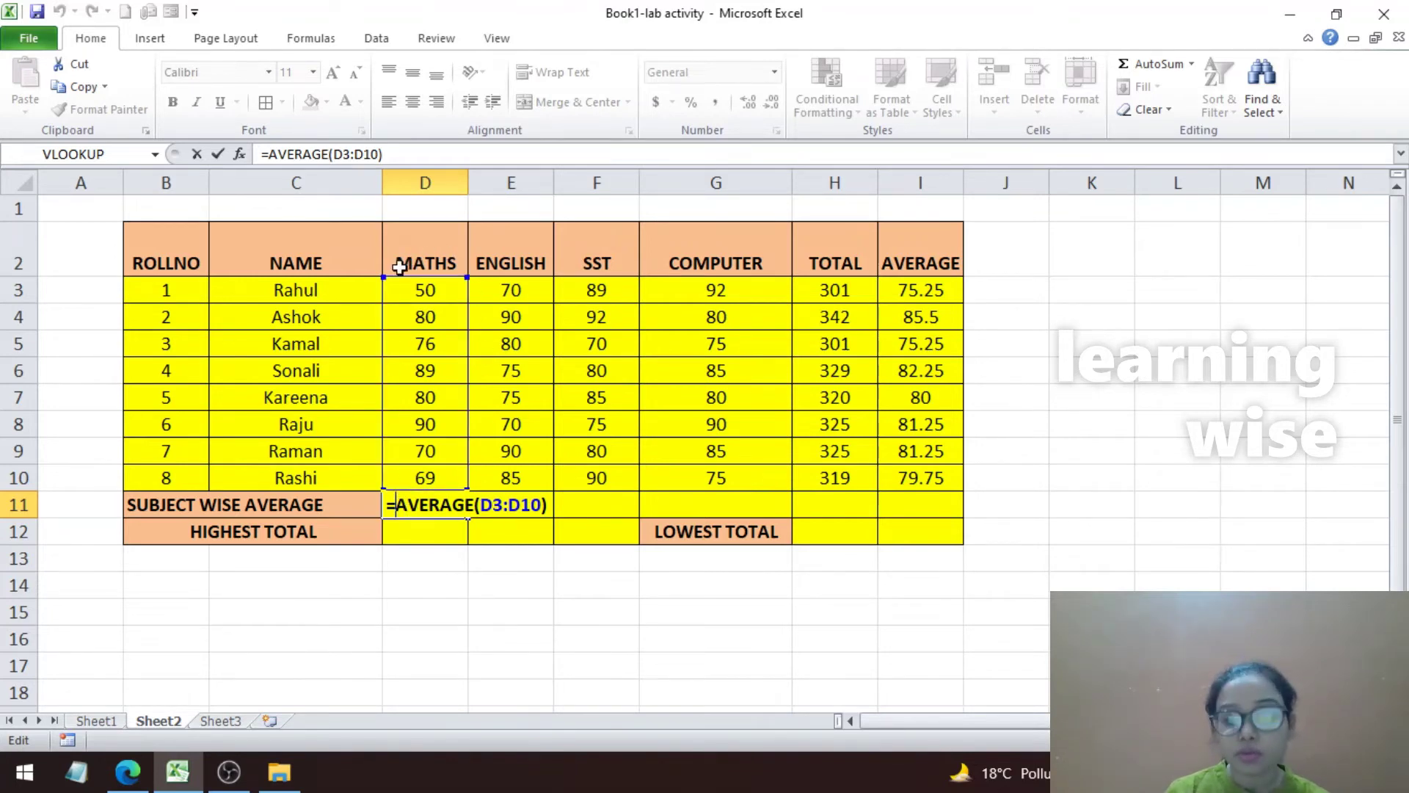
pyautogui.press('Return')
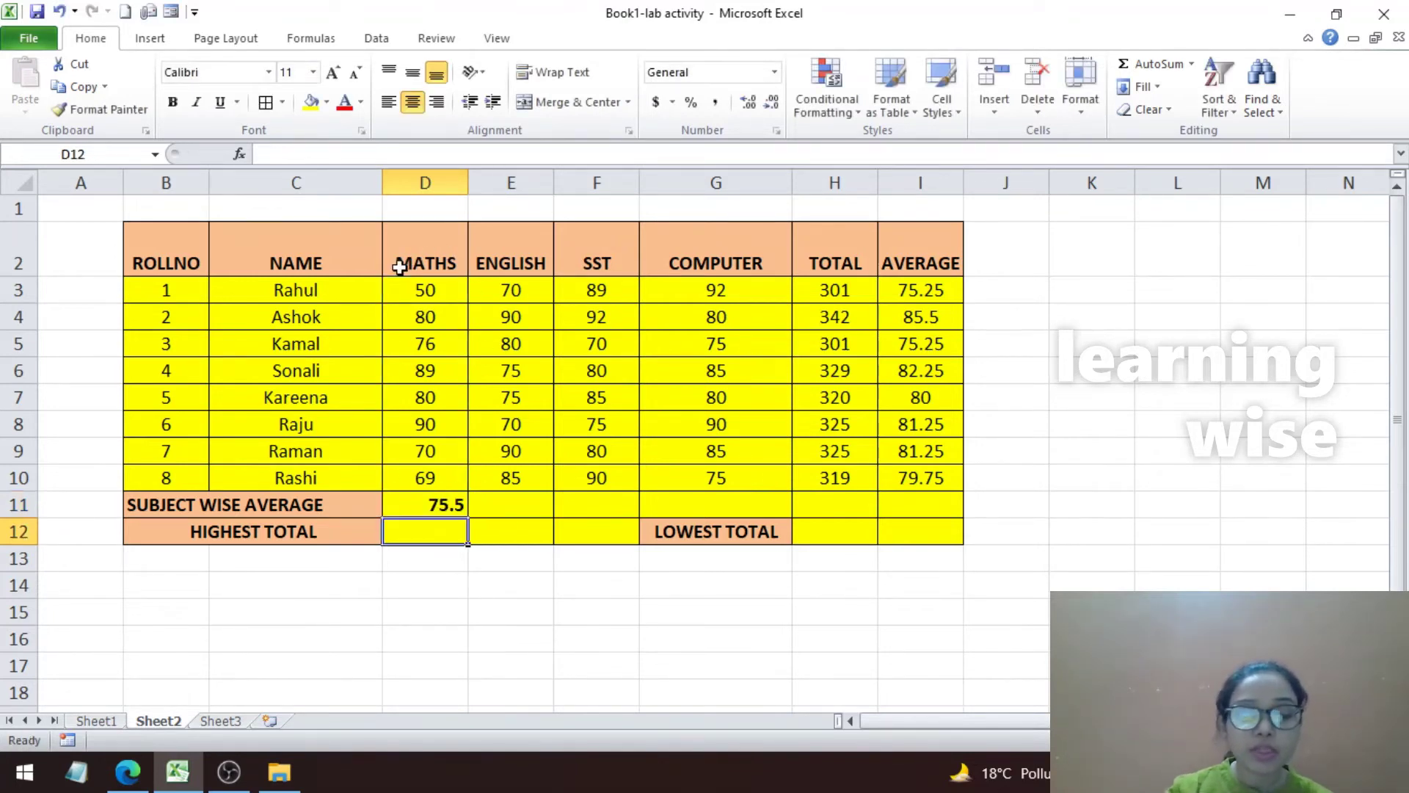
pyautogui.click(427, 503)
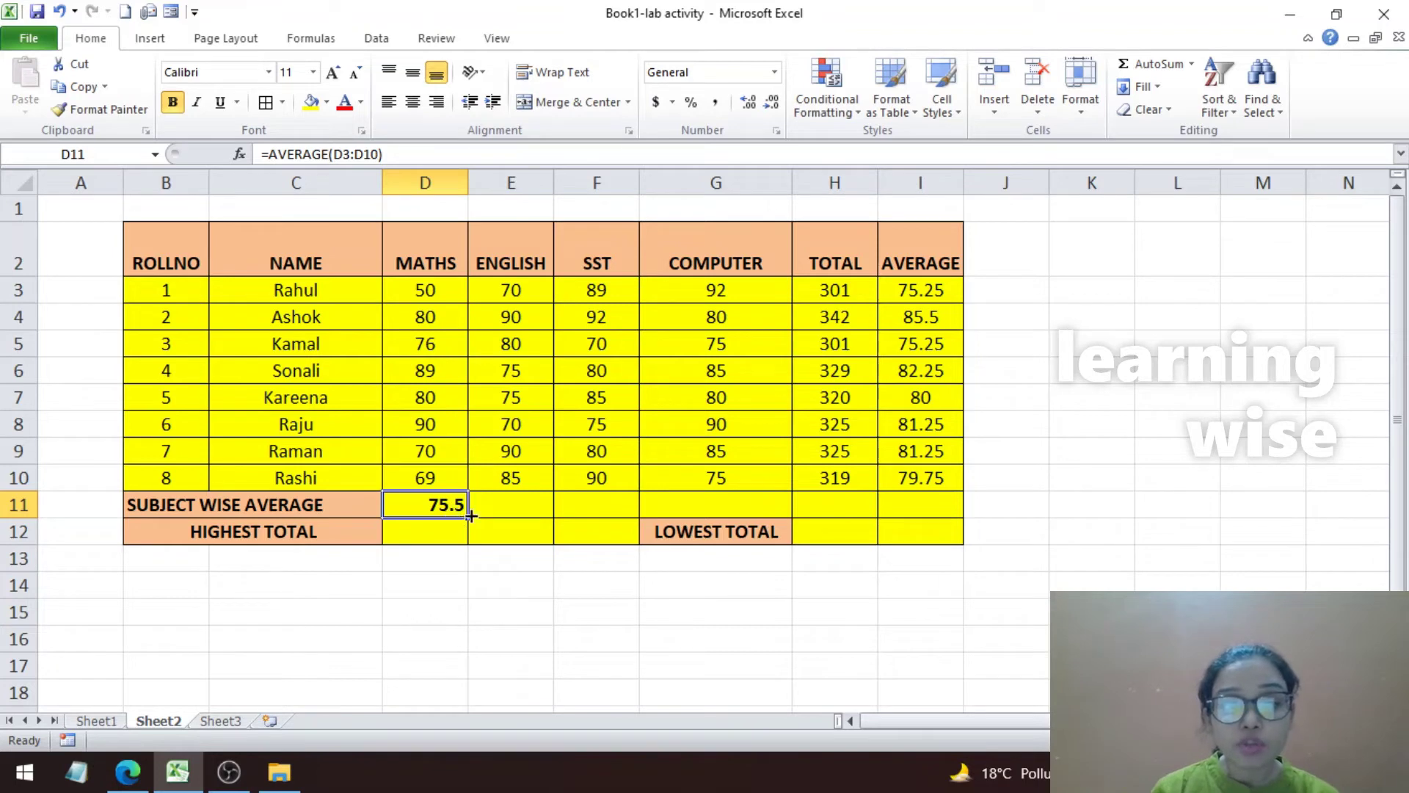
pyautogui.click(513, 505)
pyautogui.click(599, 504)
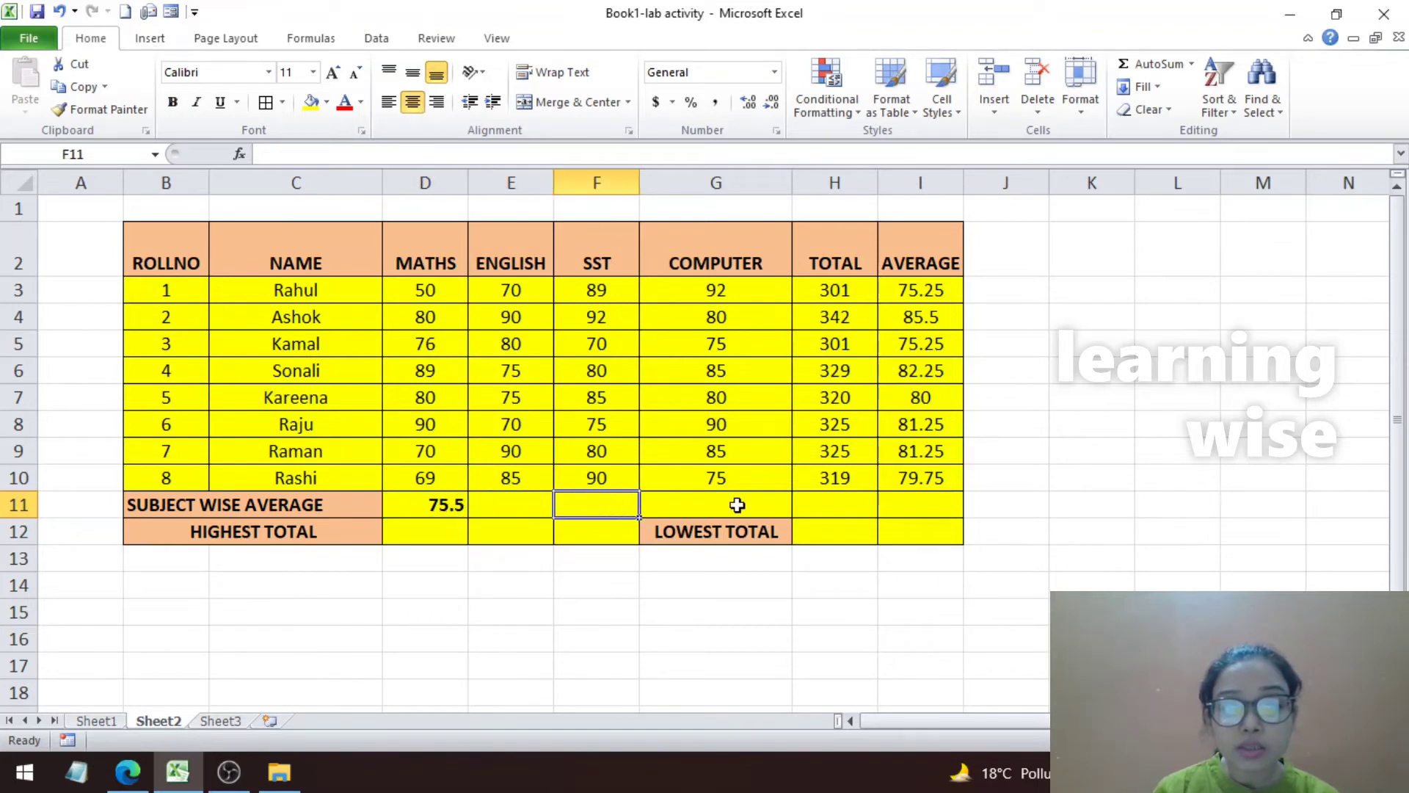
# Copy the MATHS average formula from D11 across to G11 for the ENGLISH, SST and COMPUTER averages.
pyautogui.click(737, 505)
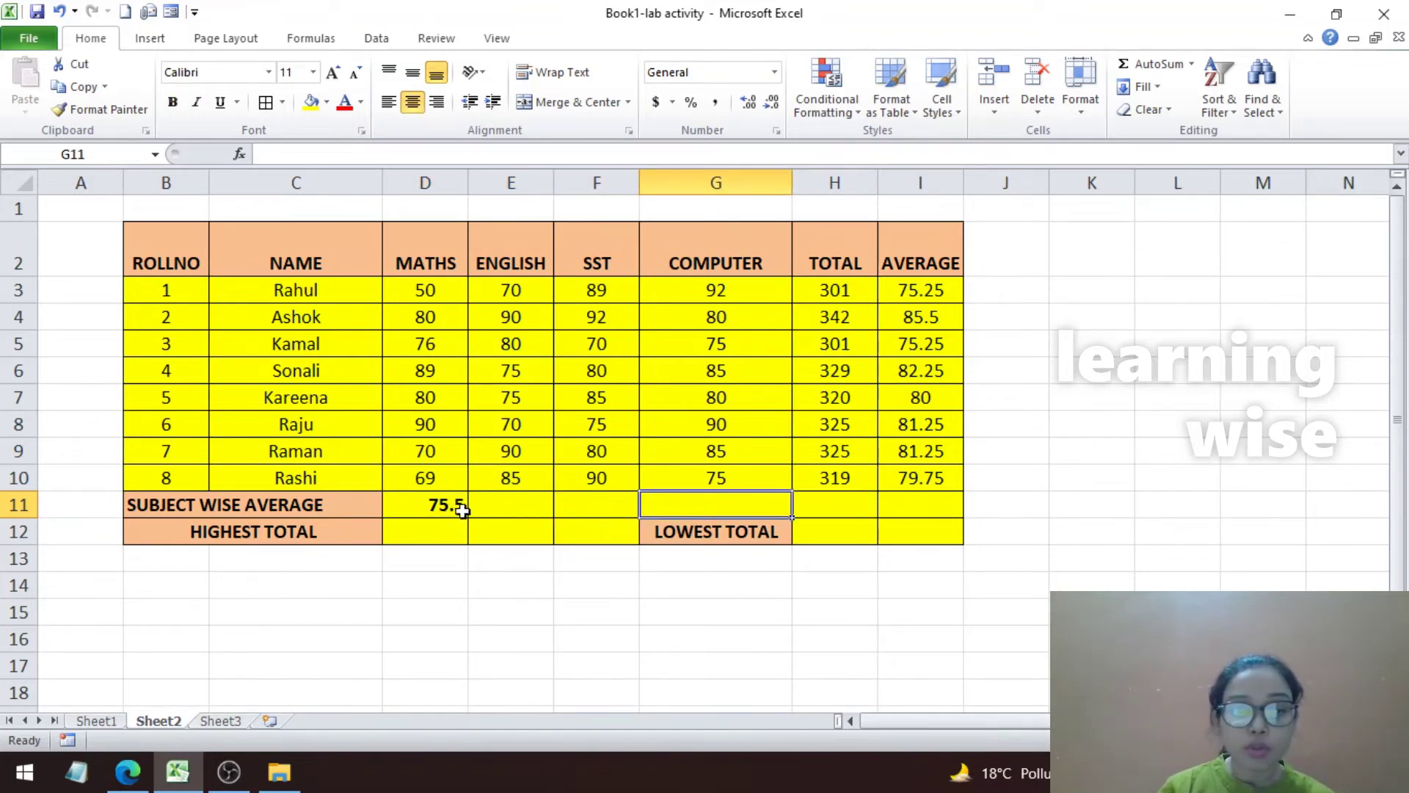
pyautogui.click(449, 505)
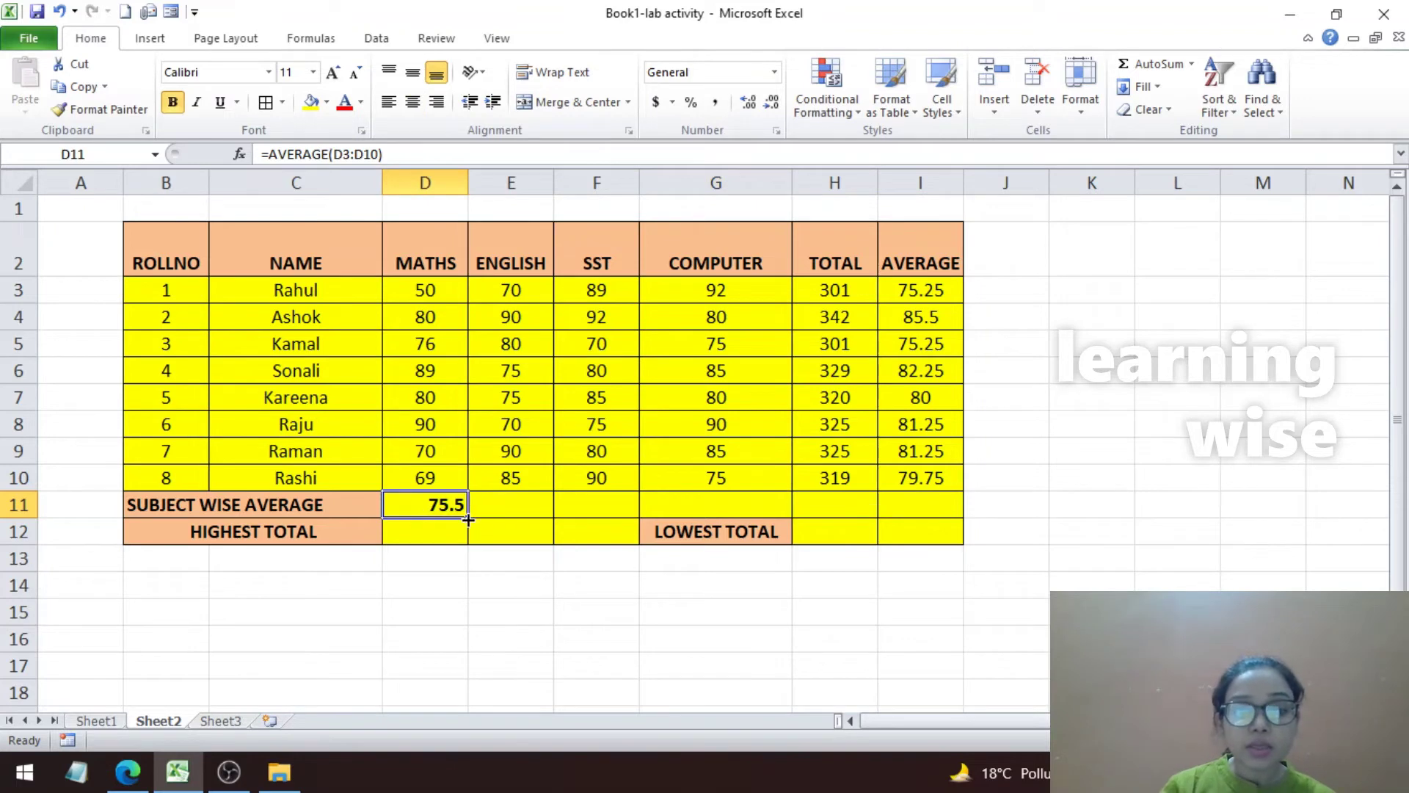
pyautogui.moveTo(467, 519); pyautogui.dragTo(744, 514)
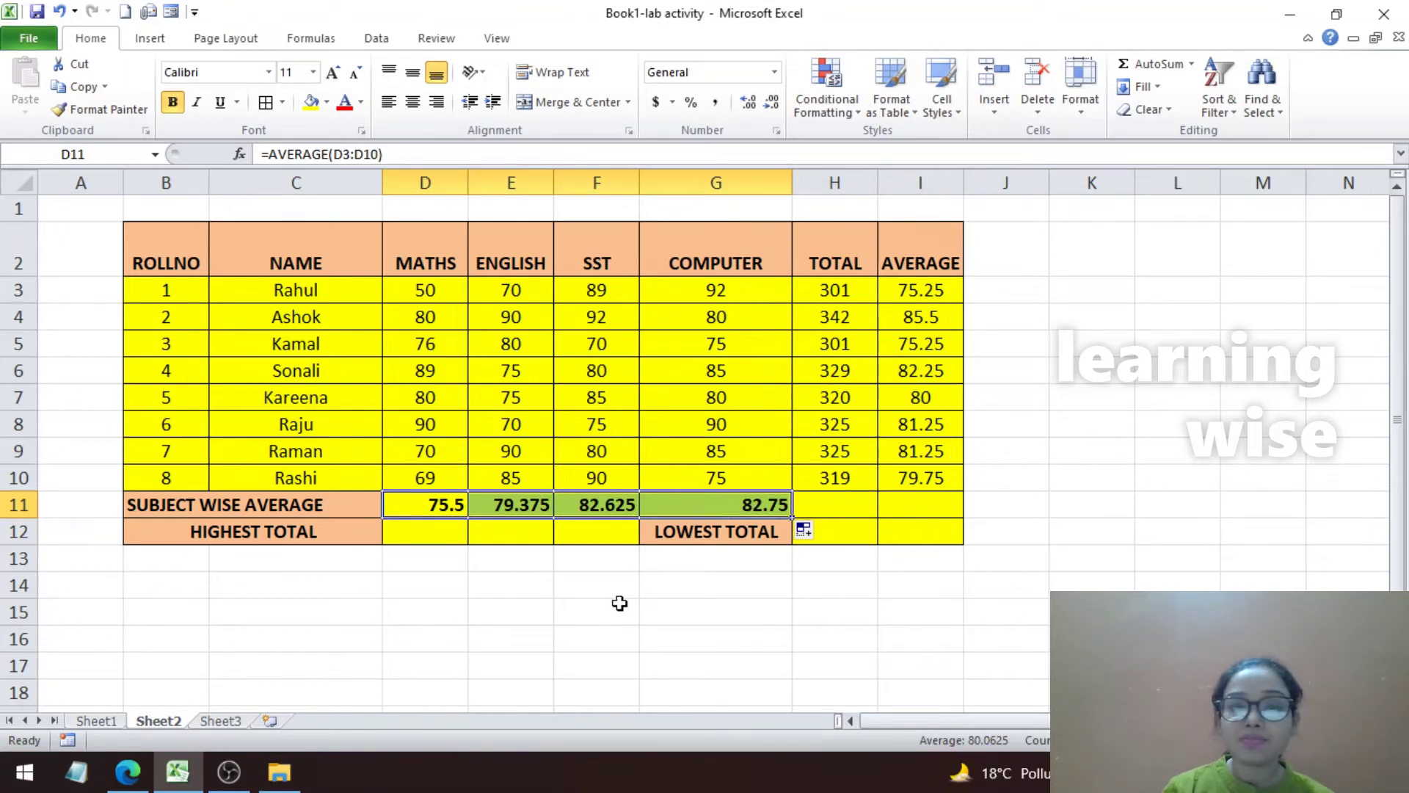
# Examine the average formulas in E11, F11 and G11 and the marks range each one covers.
pyautogui.click(523, 512)
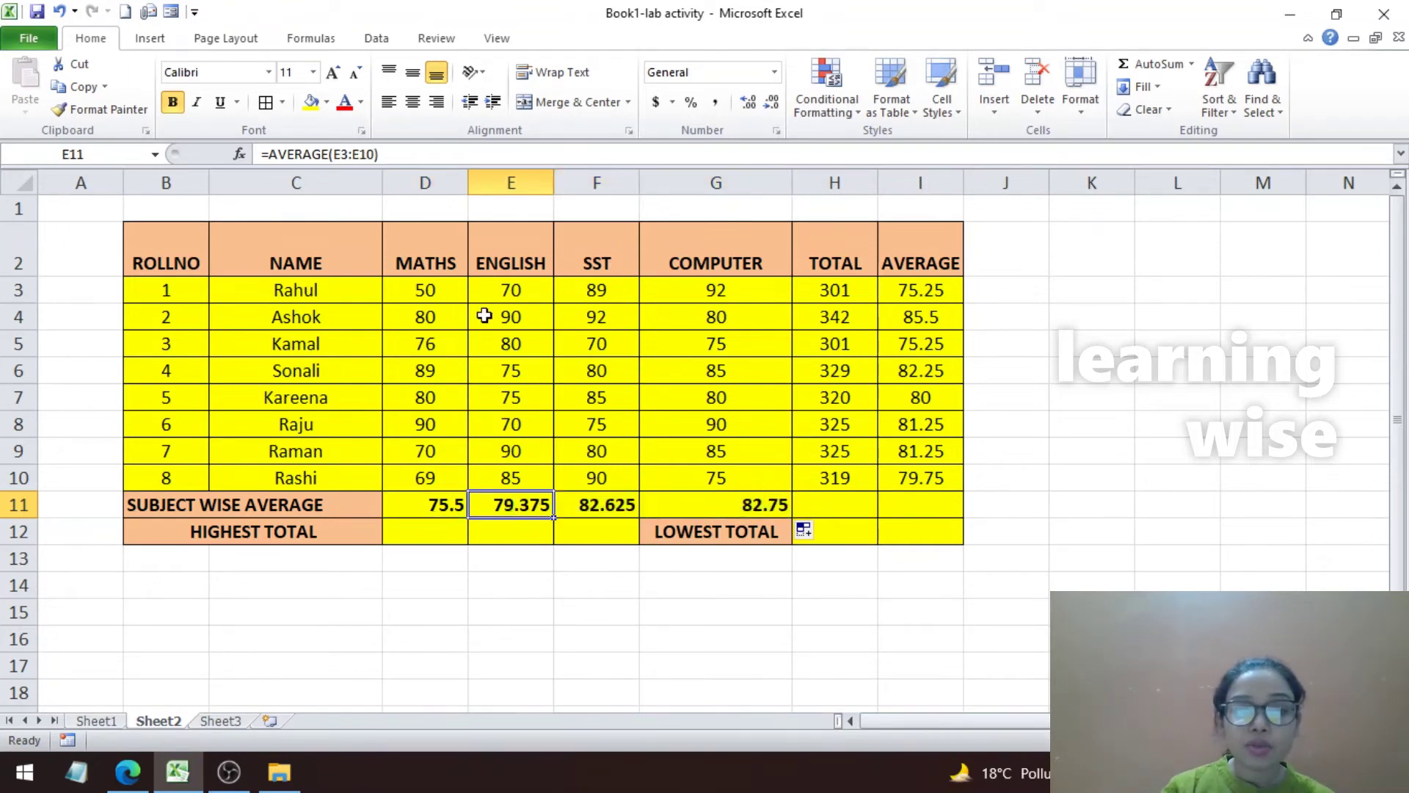
pyautogui.doubleClick(505, 501)
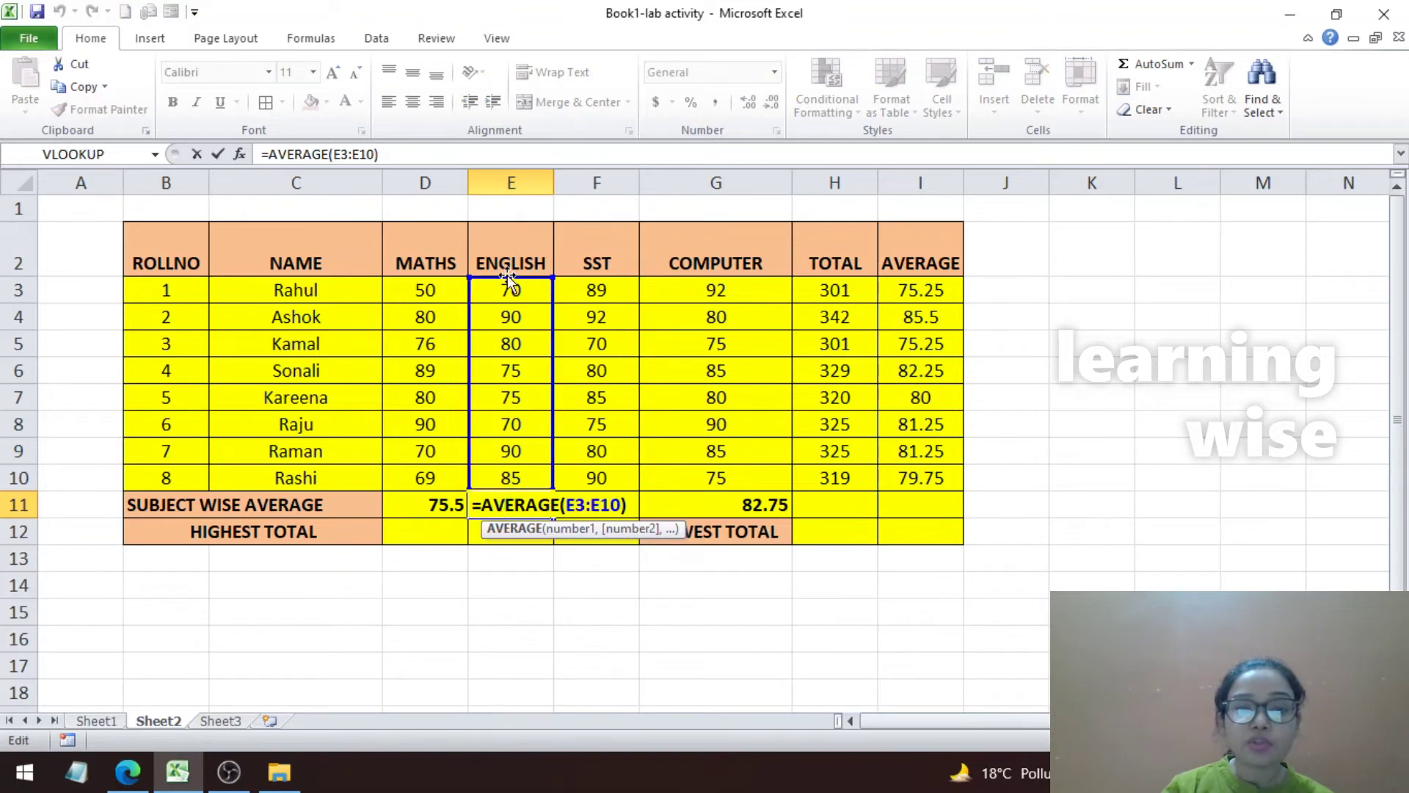
pyautogui.press('Escape')
pyautogui.doubleClick(607, 500)
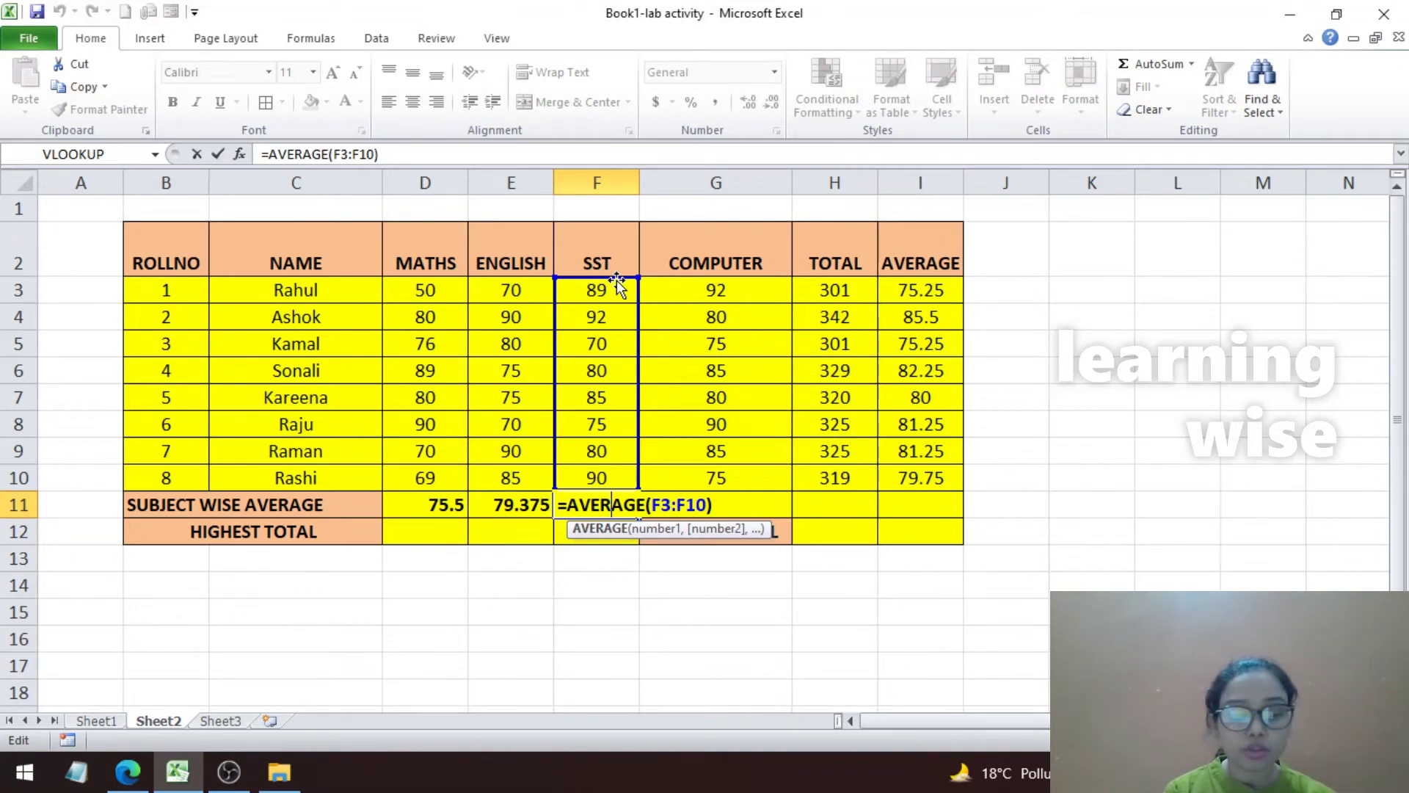
pyautogui.hotkey('ctrl', 'Return')
pyautogui.click(716, 503)
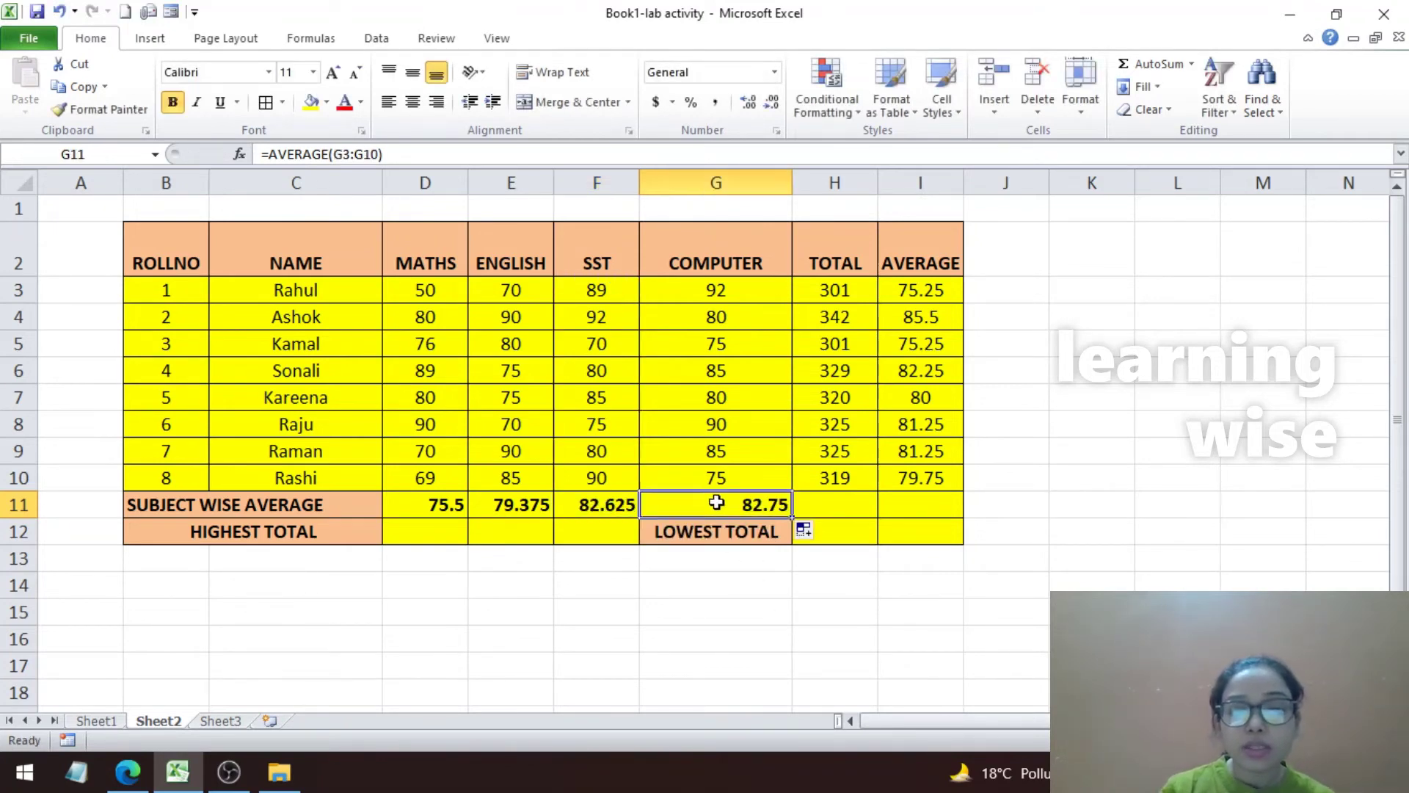
pyautogui.doubleClick(719, 505)
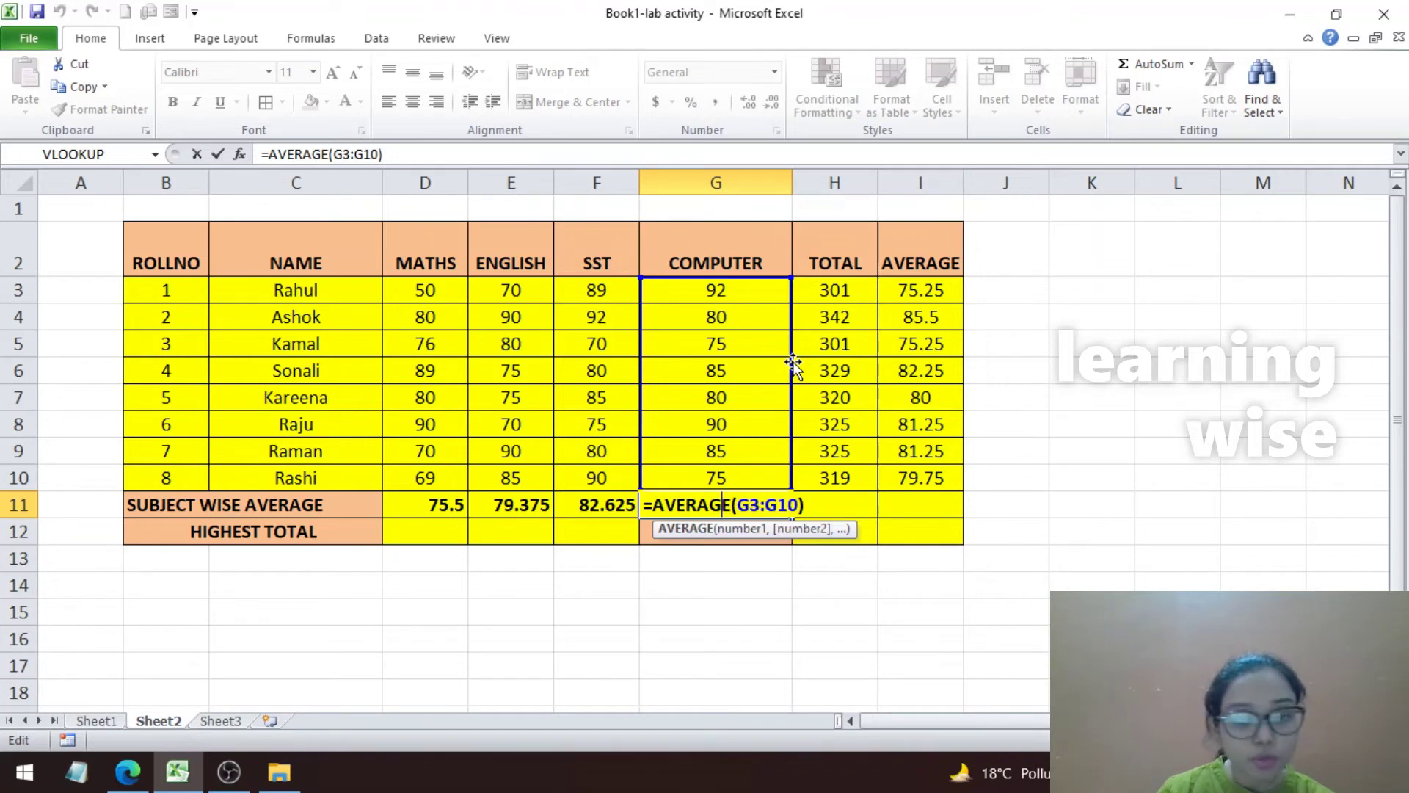
pyautogui.press('Escape')
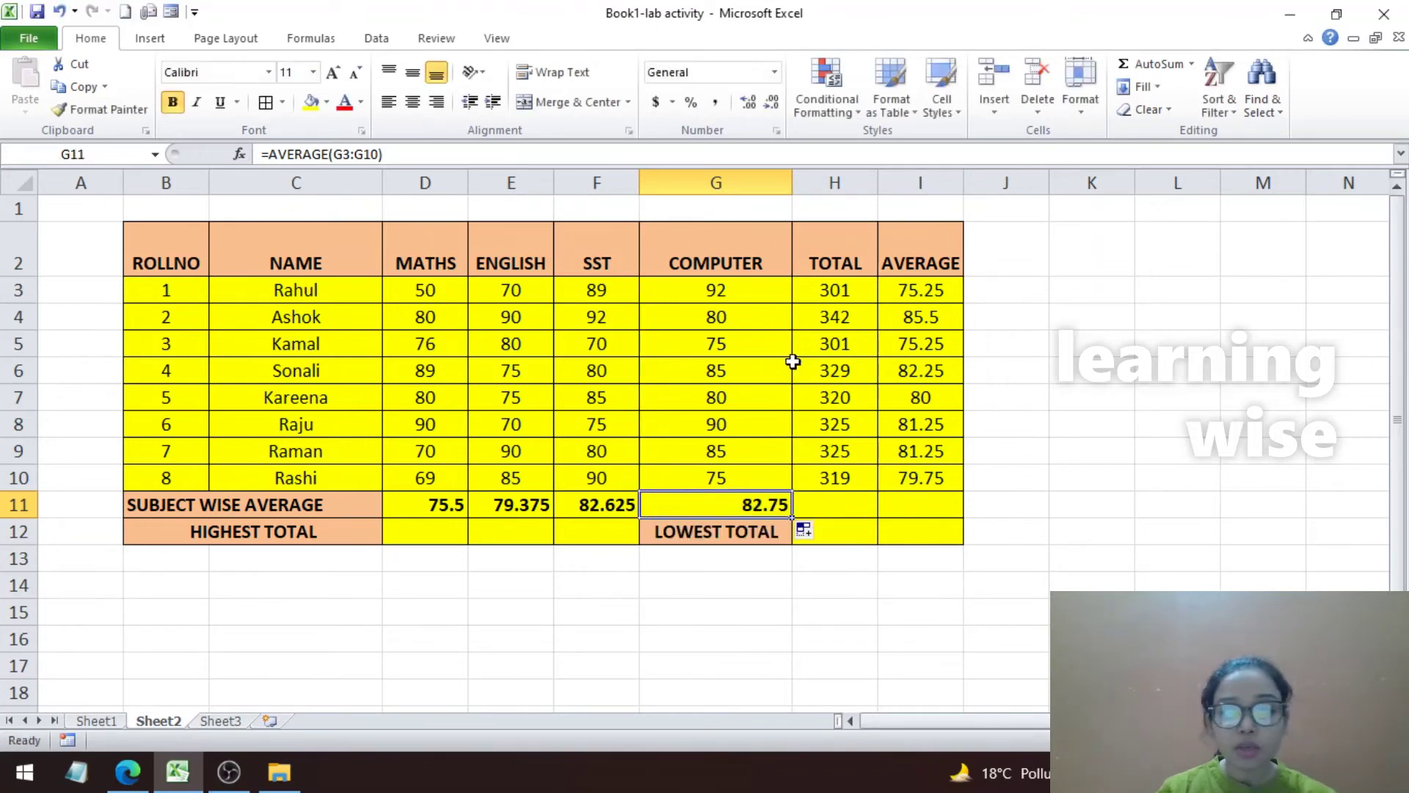
# Switch to the Class-6 Computer e-book PDF, read the instruction on finding the highest and lowest totals, and return to the worksheet.
pyautogui.click(430, 535)
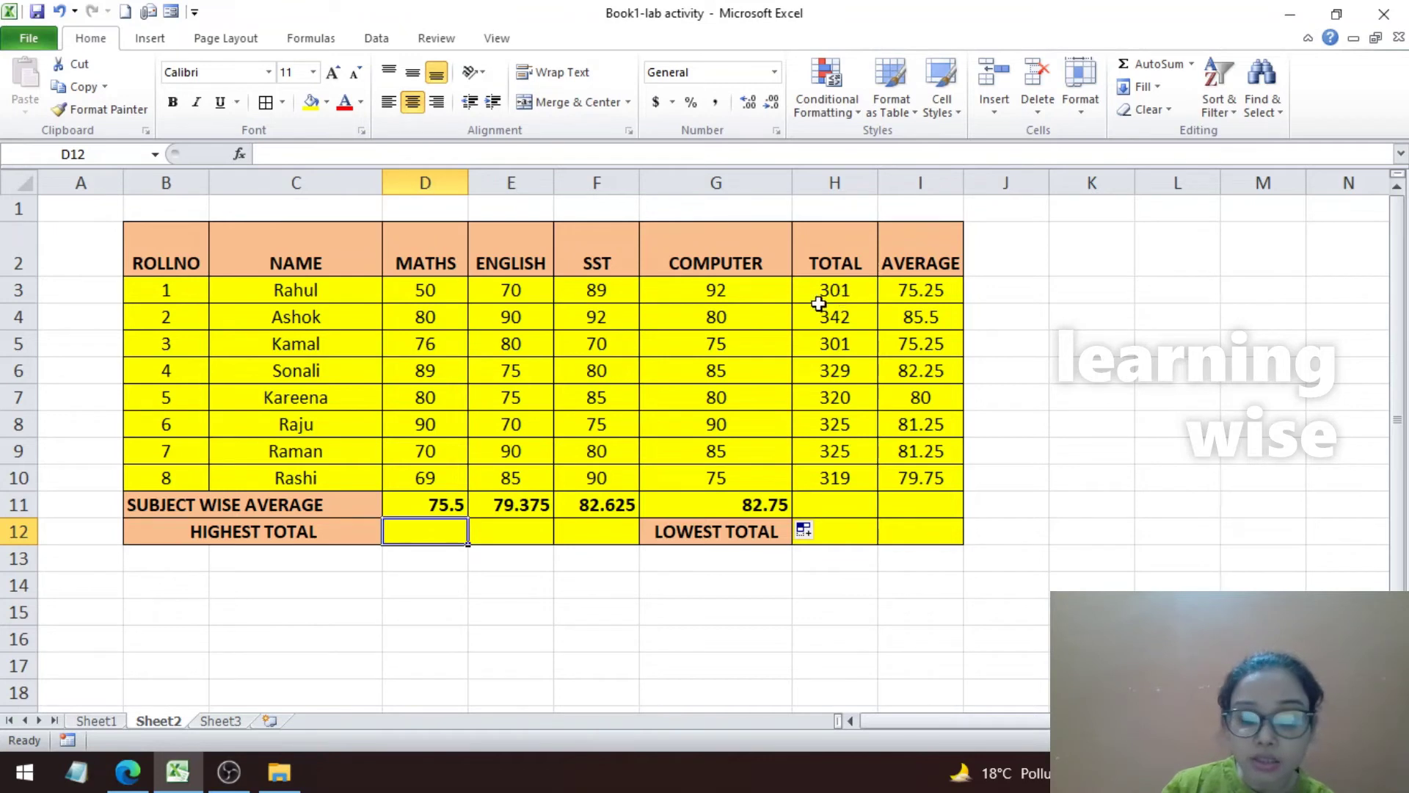
pyautogui.click(123, 778)
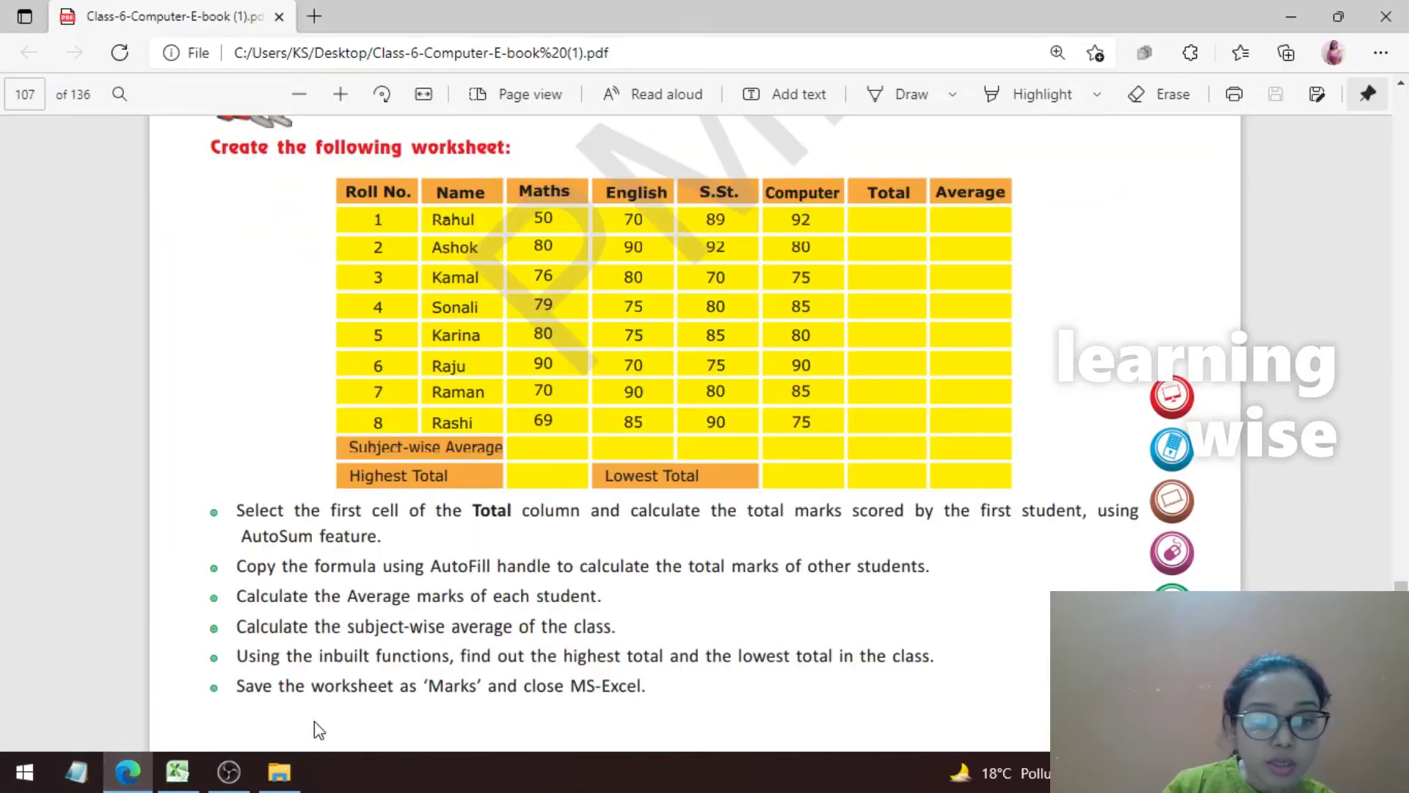
pyautogui.moveTo(238, 668); pyautogui.dragTo(433, 655)
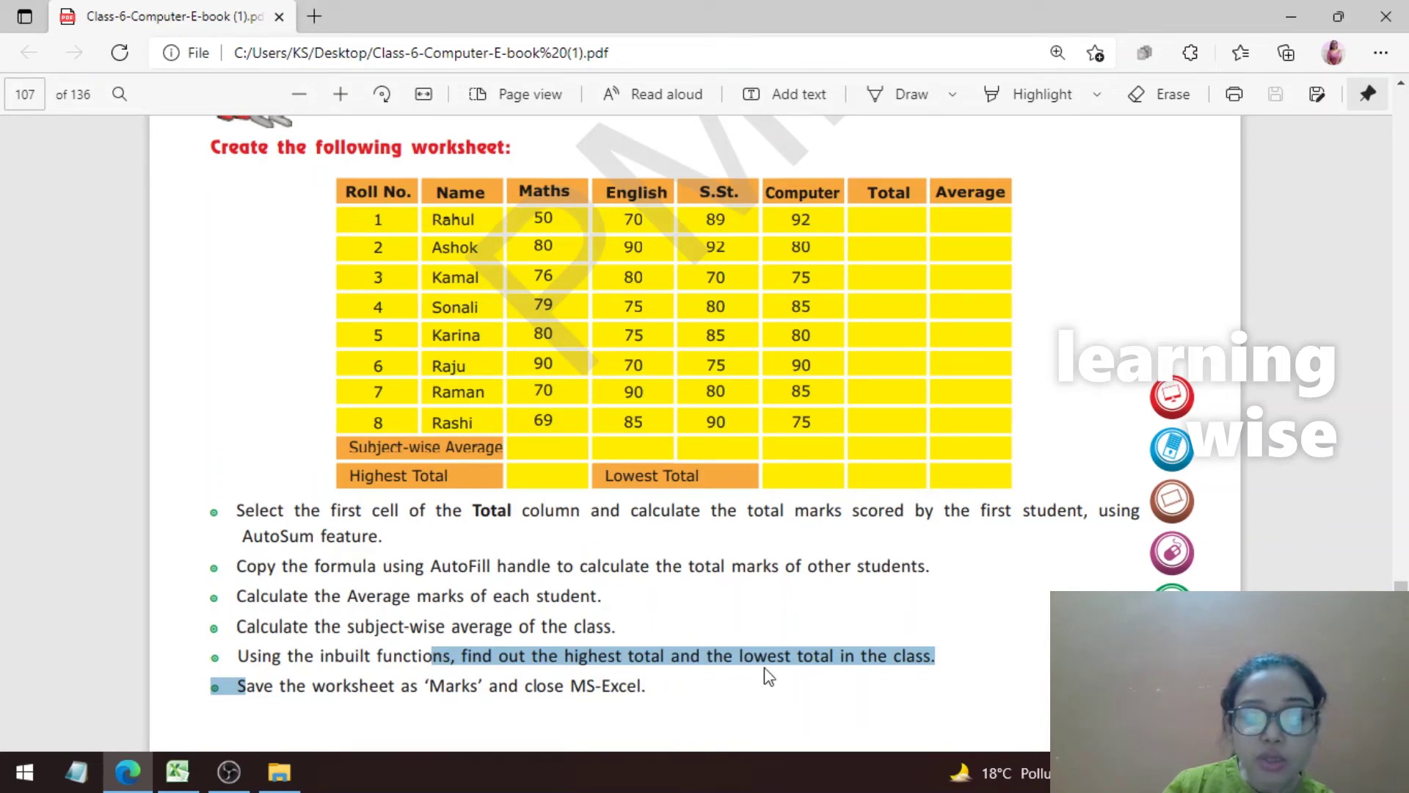
pyautogui.click(1291, 16)
# Review the students' totals in H3:H10 as the range for finding the highest and lowest totals.
pyautogui.moveTo(831, 287); pyautogui.dragTo(835, 477)
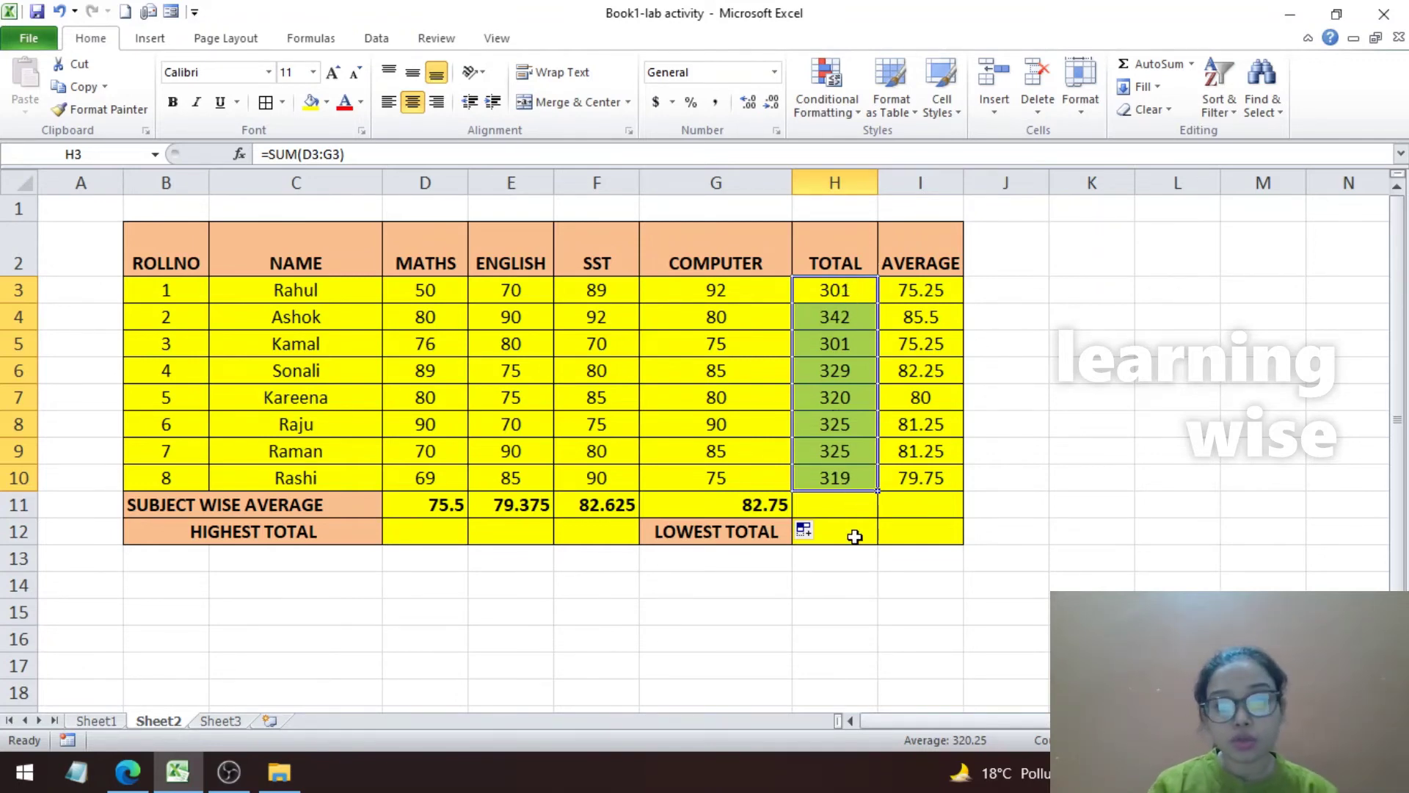
pyautogui.click(844, 291)
pyautogui.click(840, 323)
pyautogui.click(839, 345)
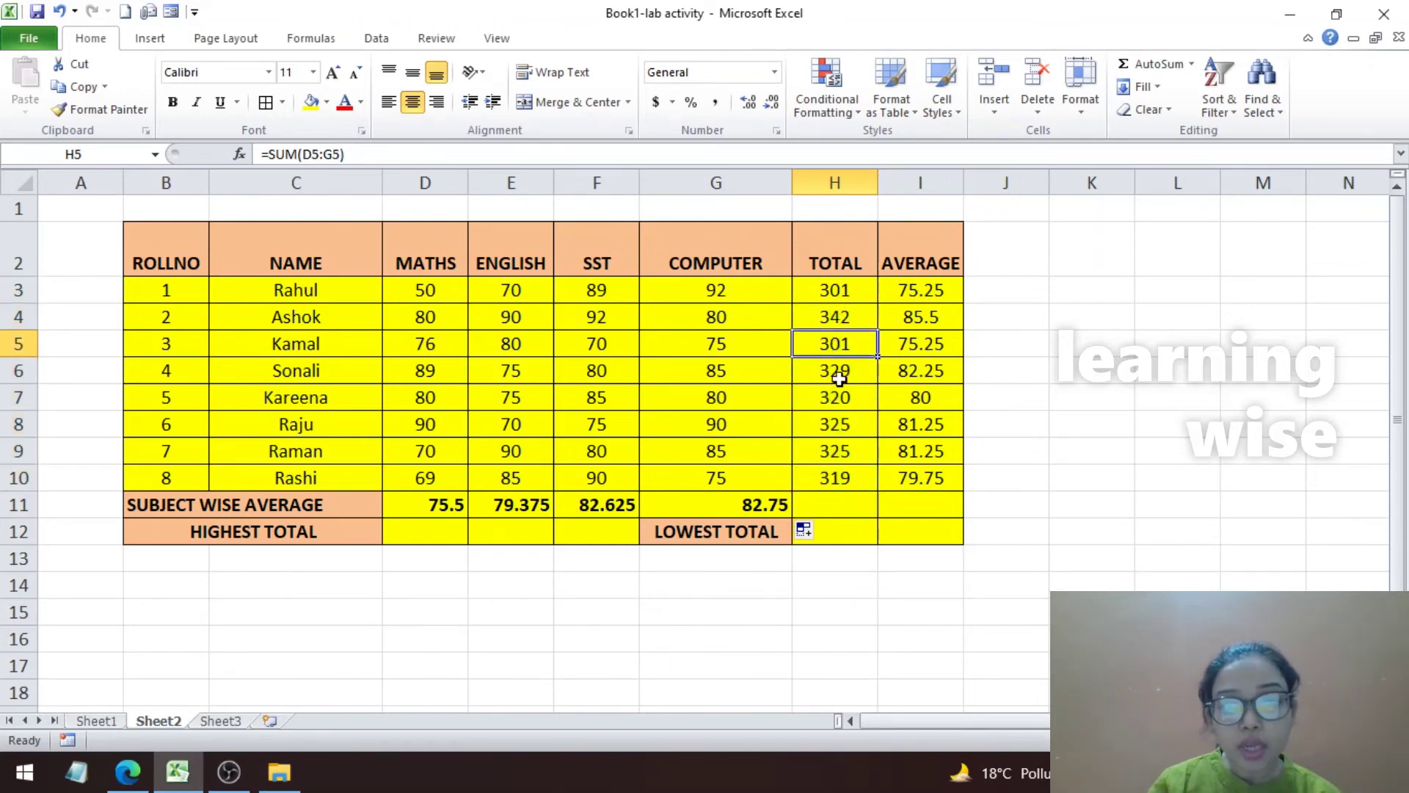
pyautogui.click(843, 286)
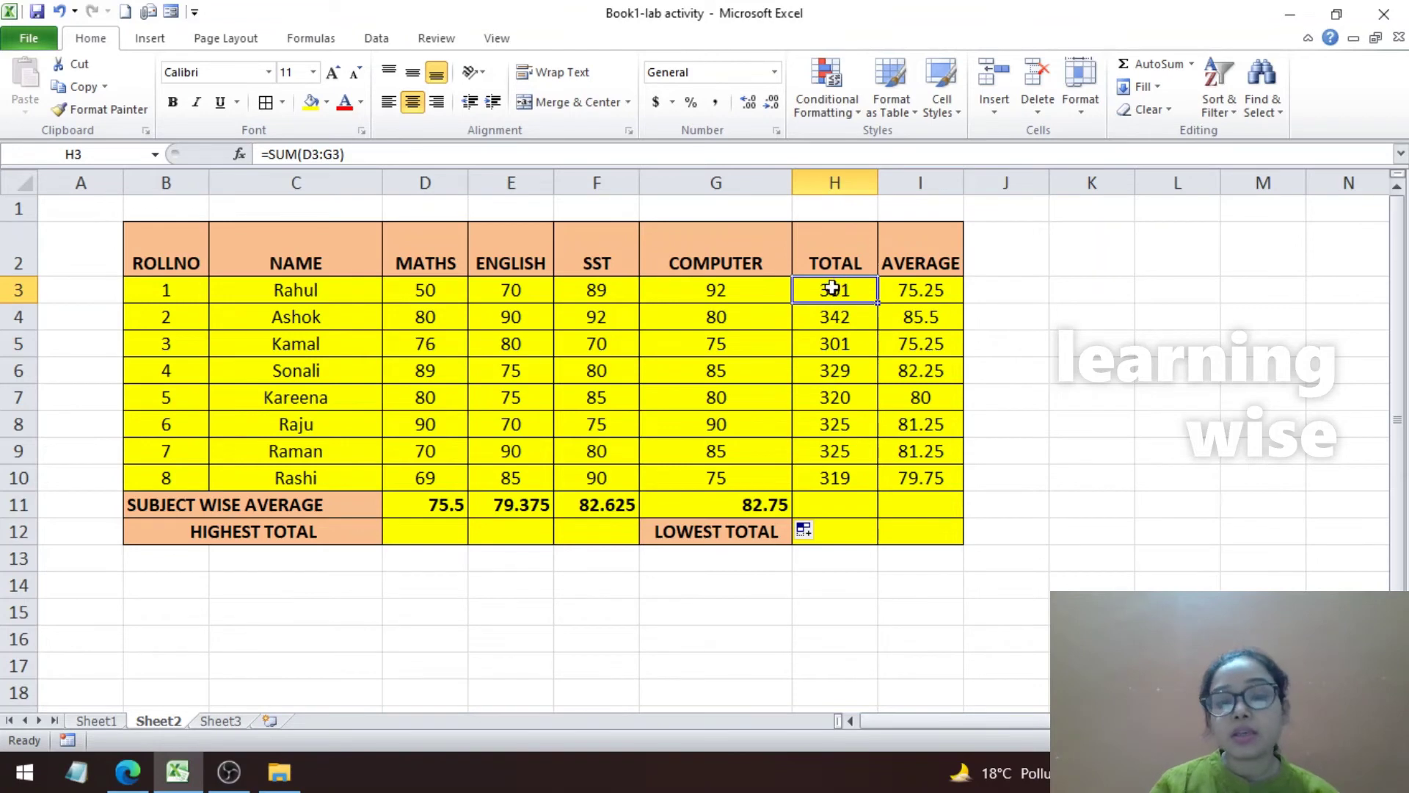
pyautogui.moveTo(835, 287); pyautogui.dragTo(844, 478)
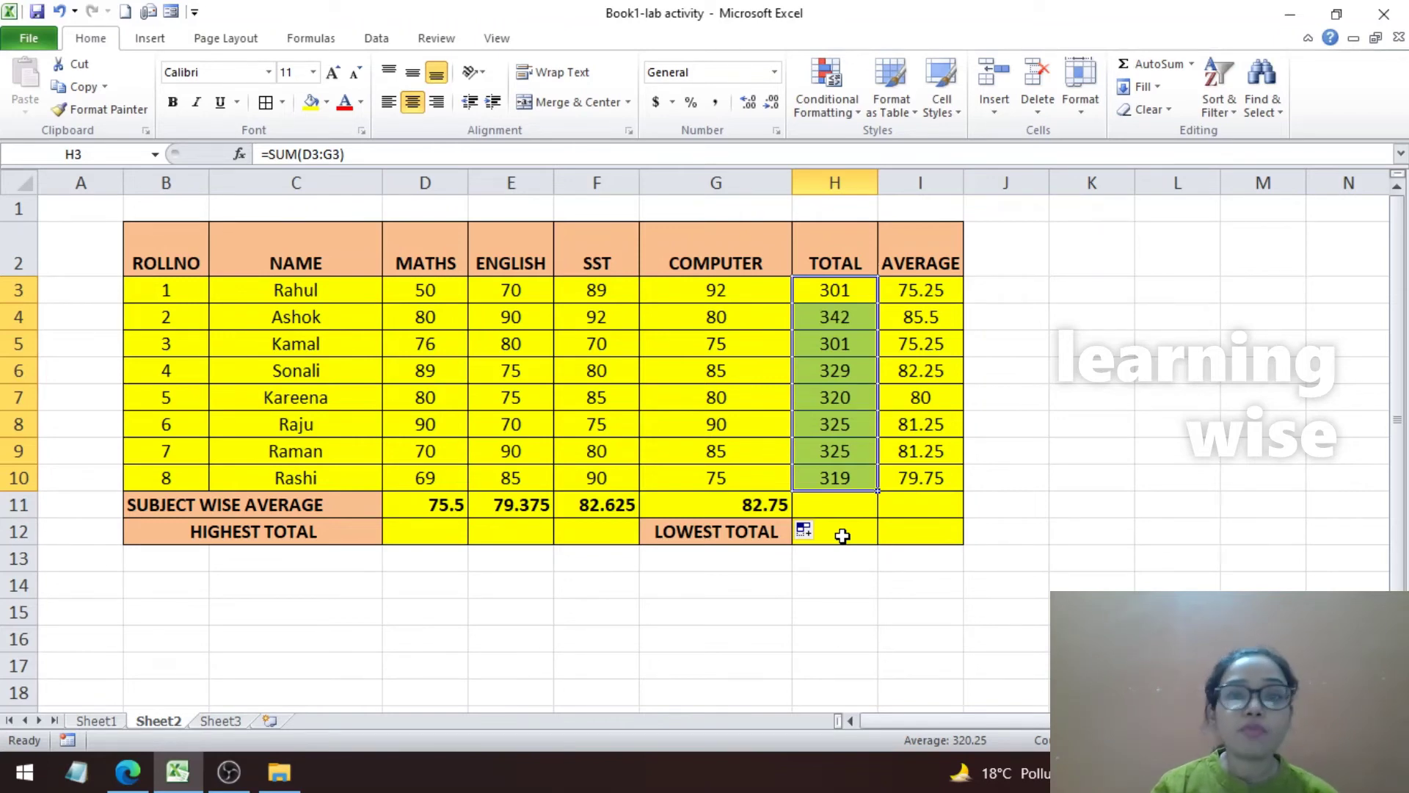
# Calculate the highest total in D12 with the formula =MAX(H3:H10).
pyautogui.doubleClick(428, 528)
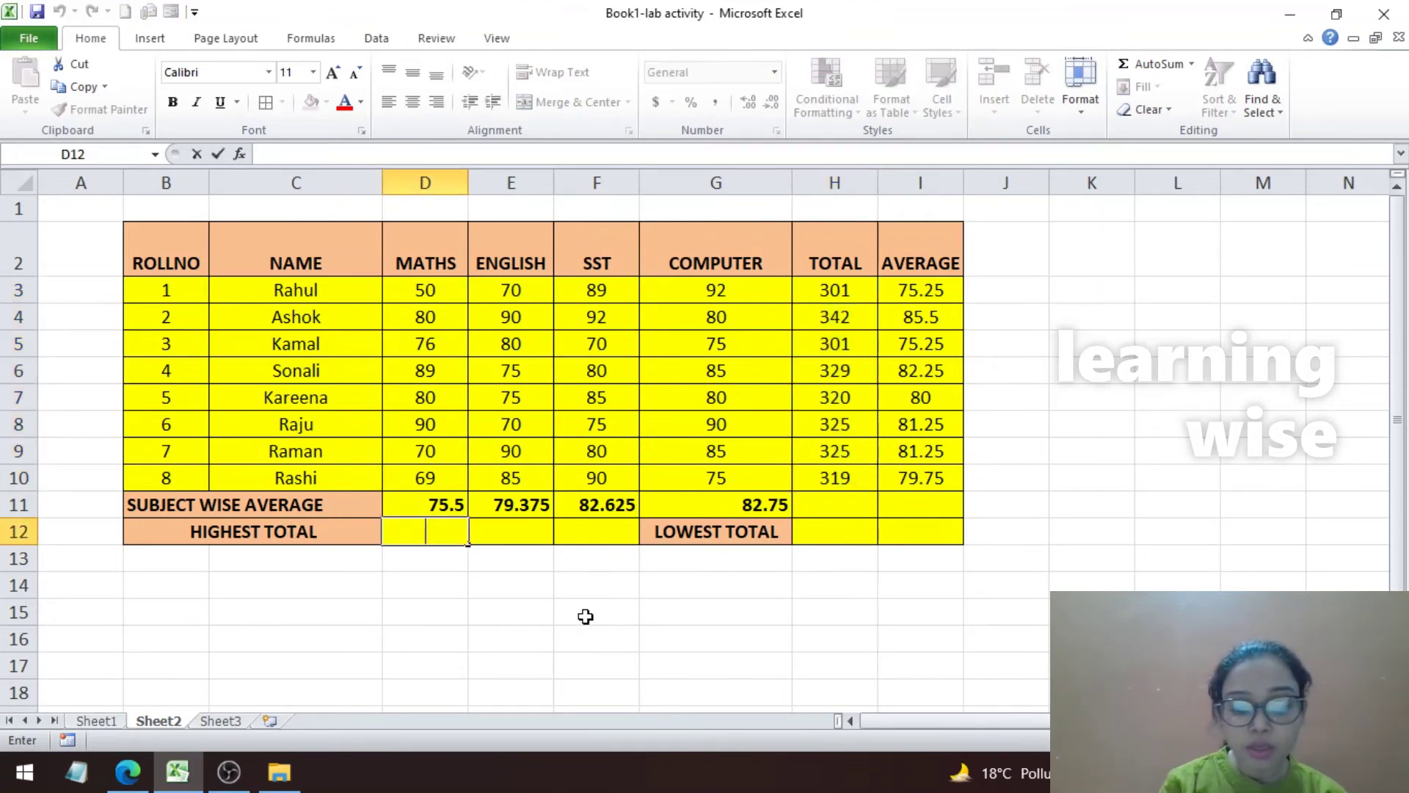
pyautogui.click(316, 605)
pyautogui.doubleClick(446, 532)
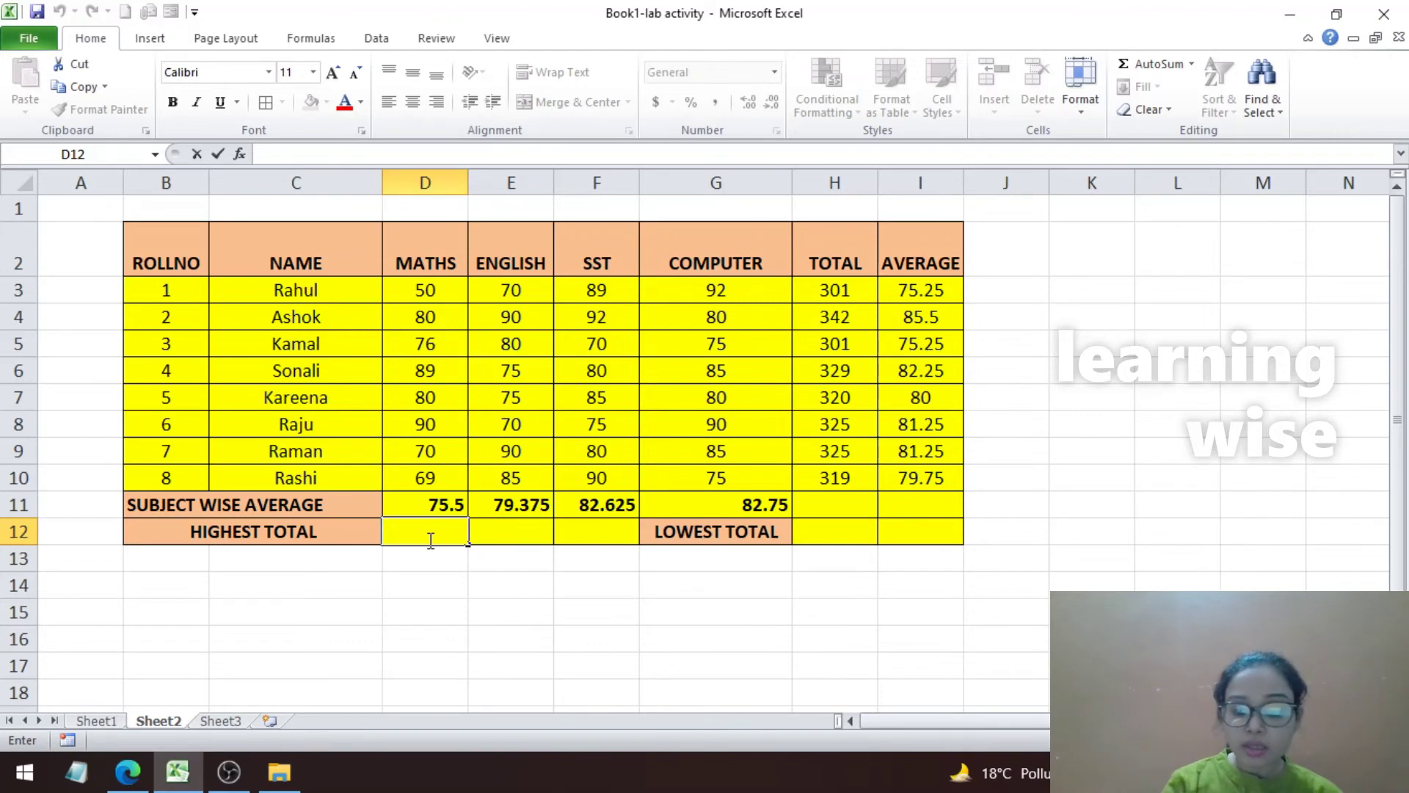
pyautogui.write('=')
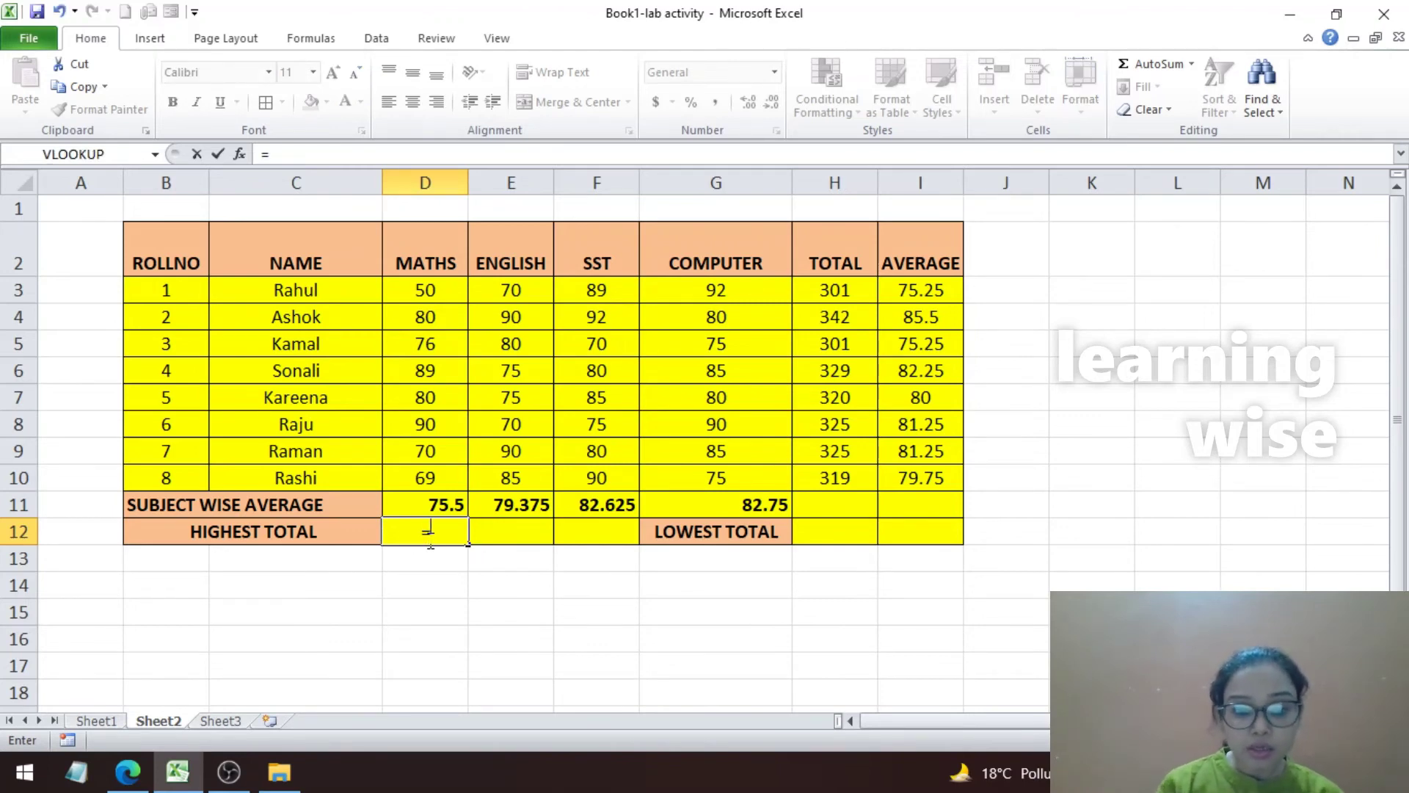
pyautogui.write('MAX')
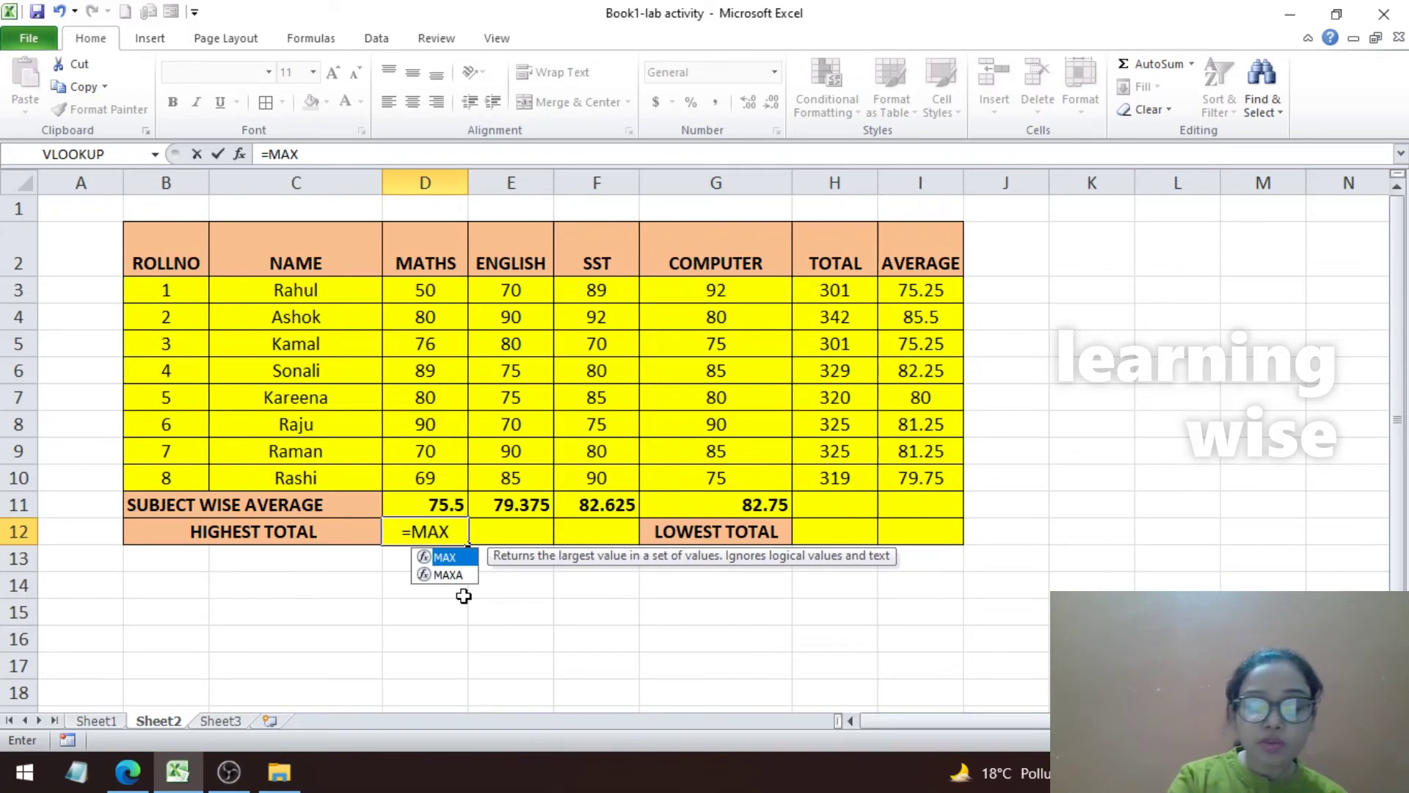
pyautogui.write('(')
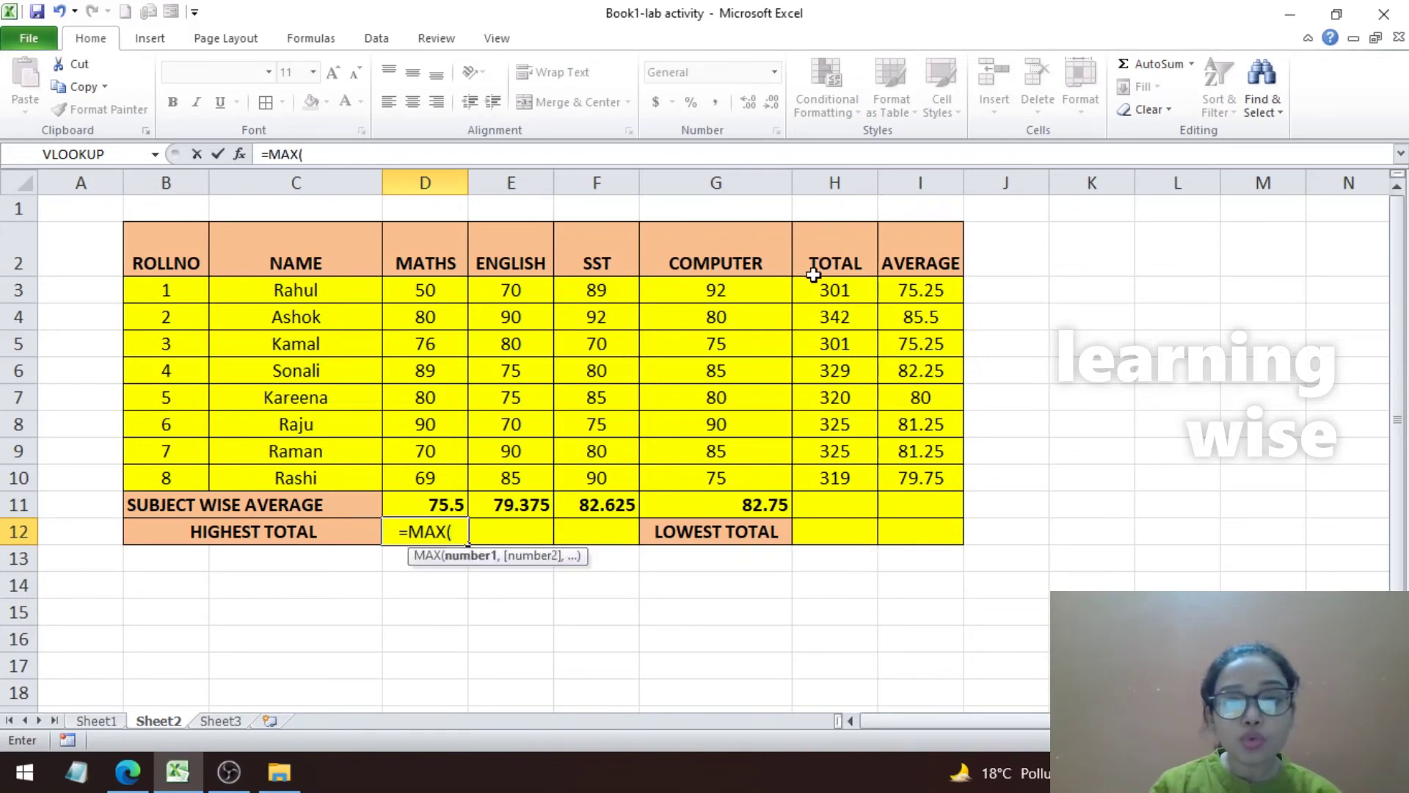
pyautogui.moveTo(828, 288); pyautogui.dragTo(833, 473)
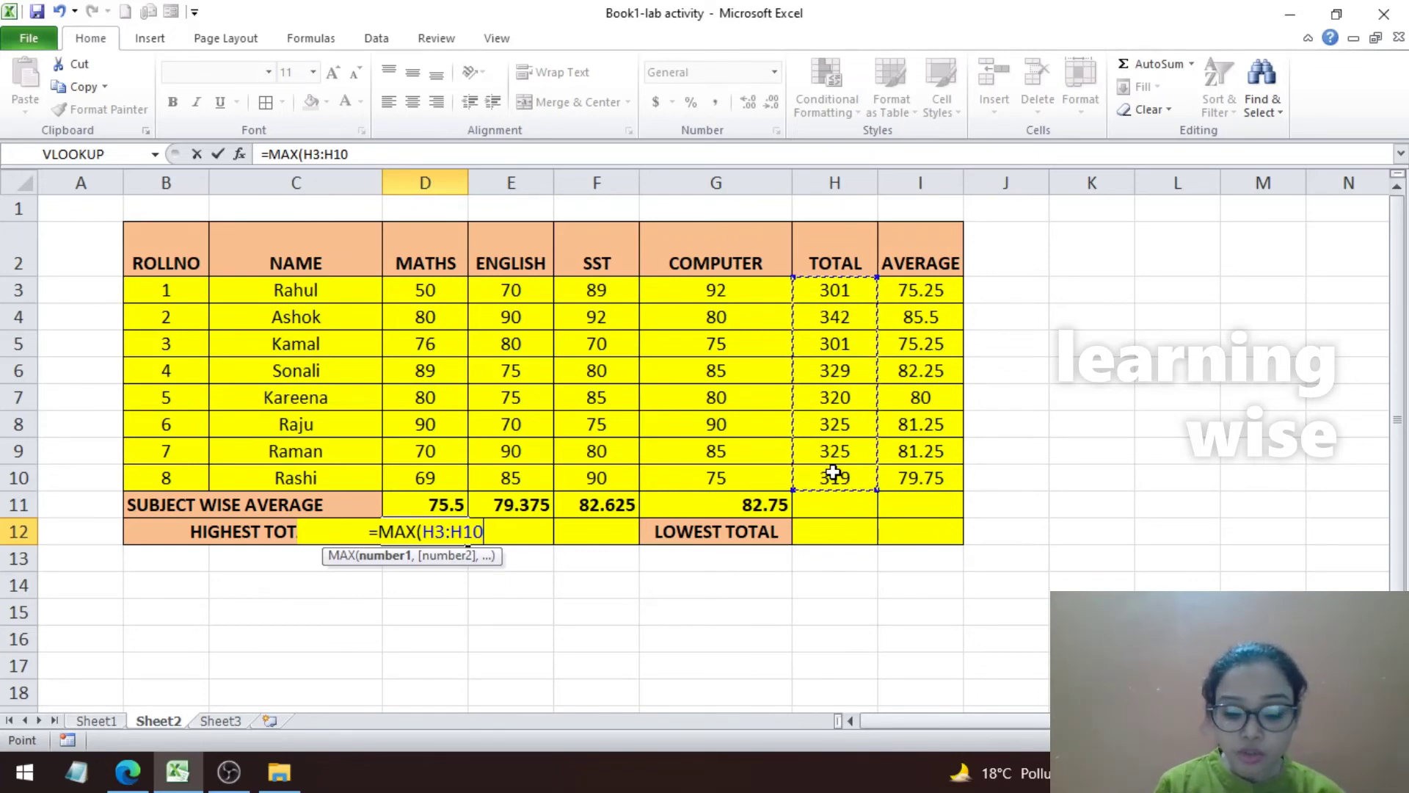
pyautogui.write(')')
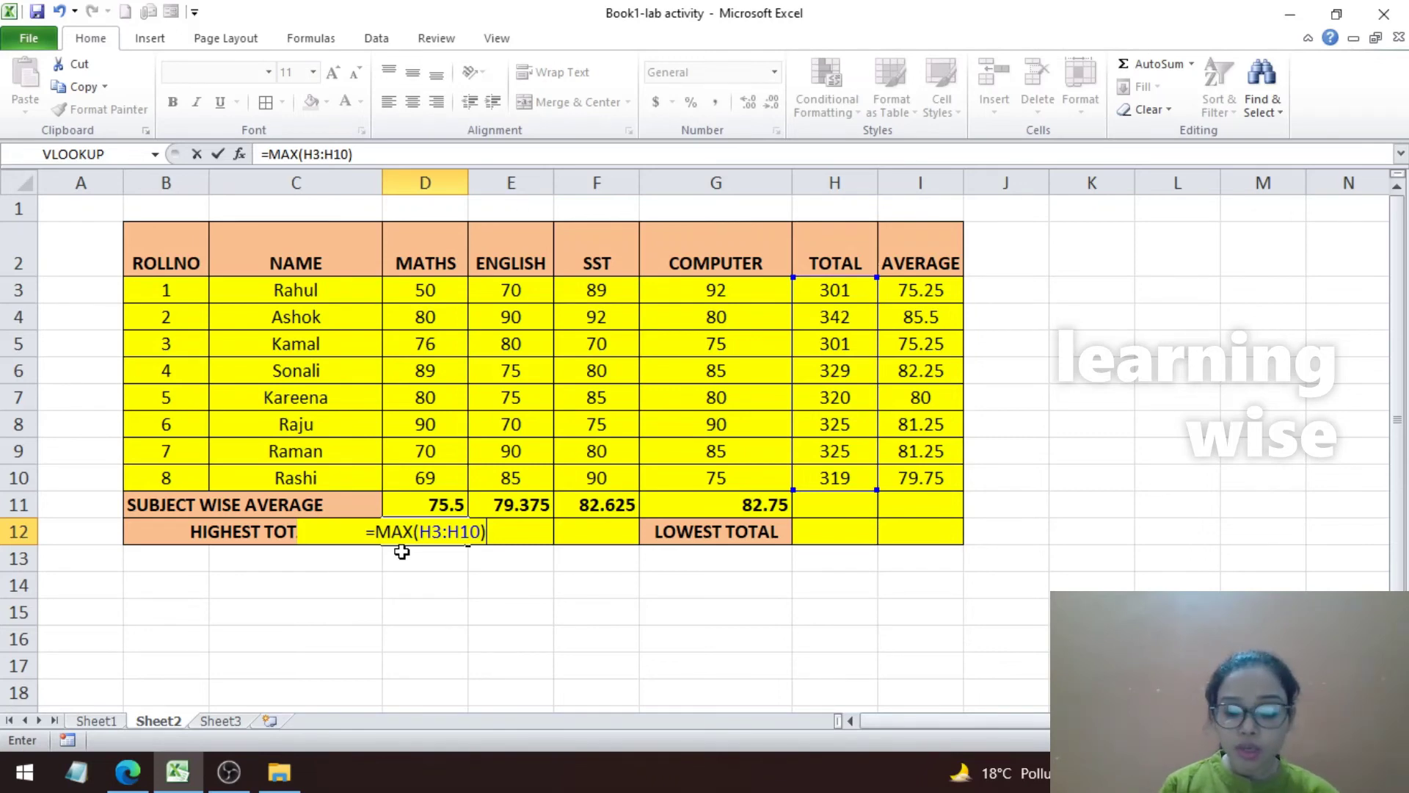
pyautogui.press('Return')
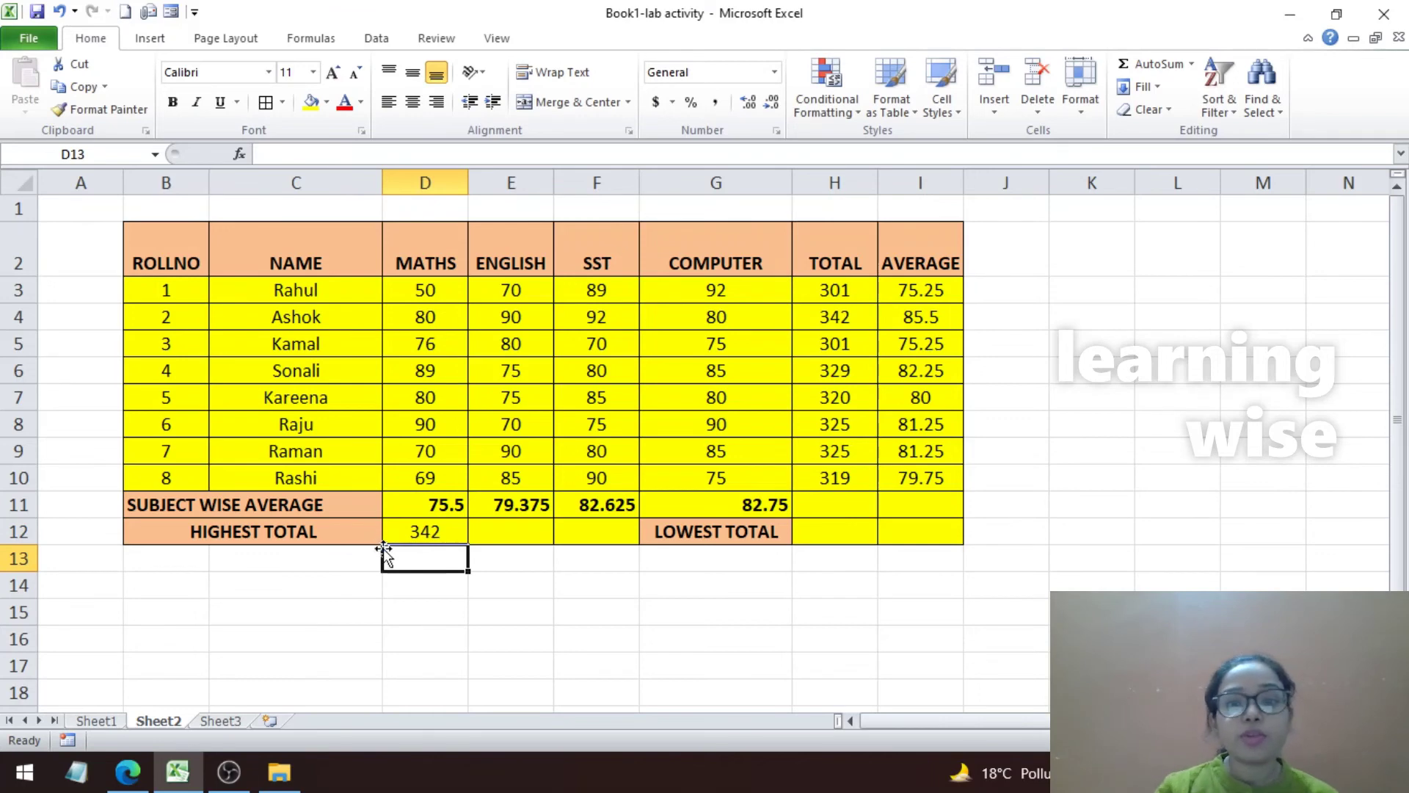
# Check the HIGHEST TOTAL formula in D12 against the students' totals in H3:H10.
pyautogui.click(428, 531)
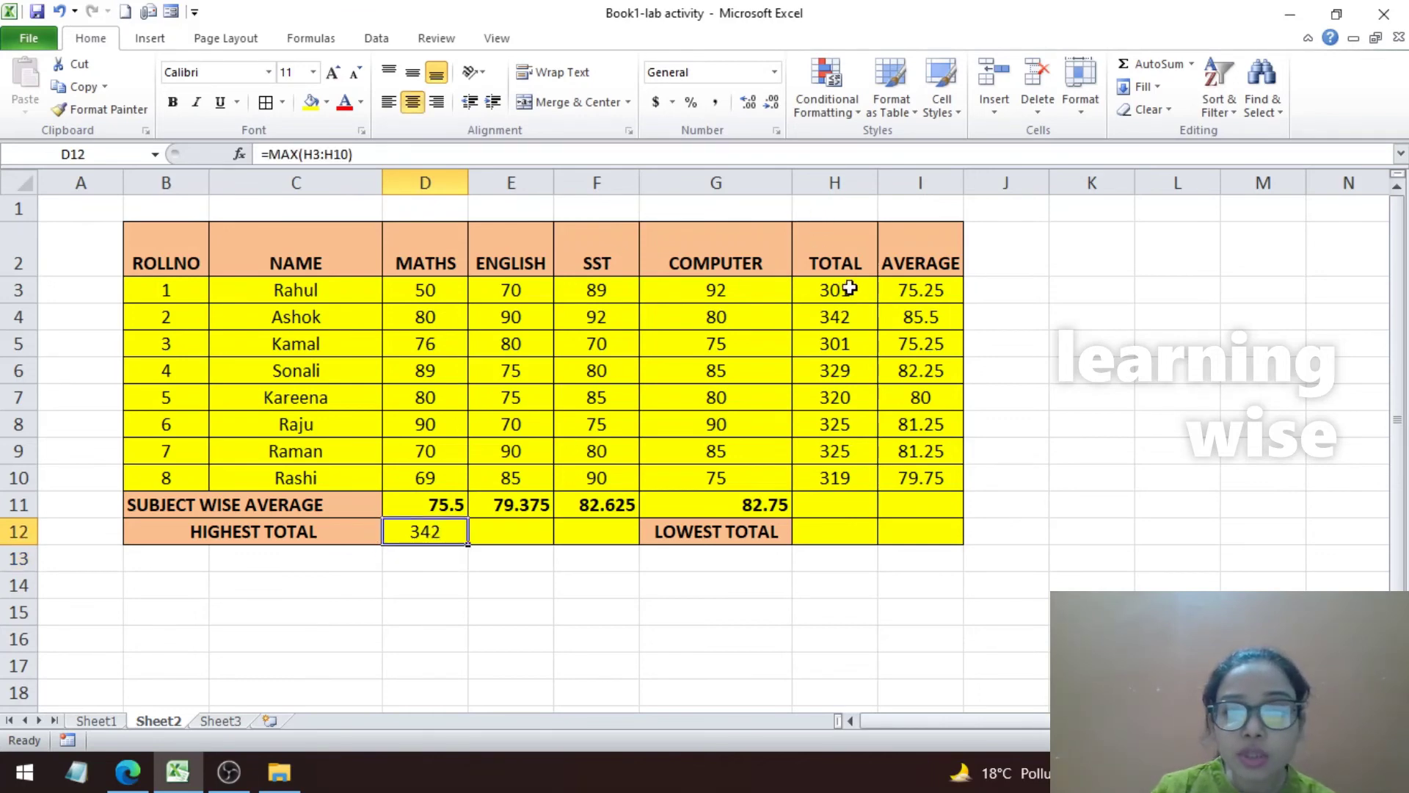
pyautogui.moveTo(854, 288); pyautogui.dragTo(862, 486)
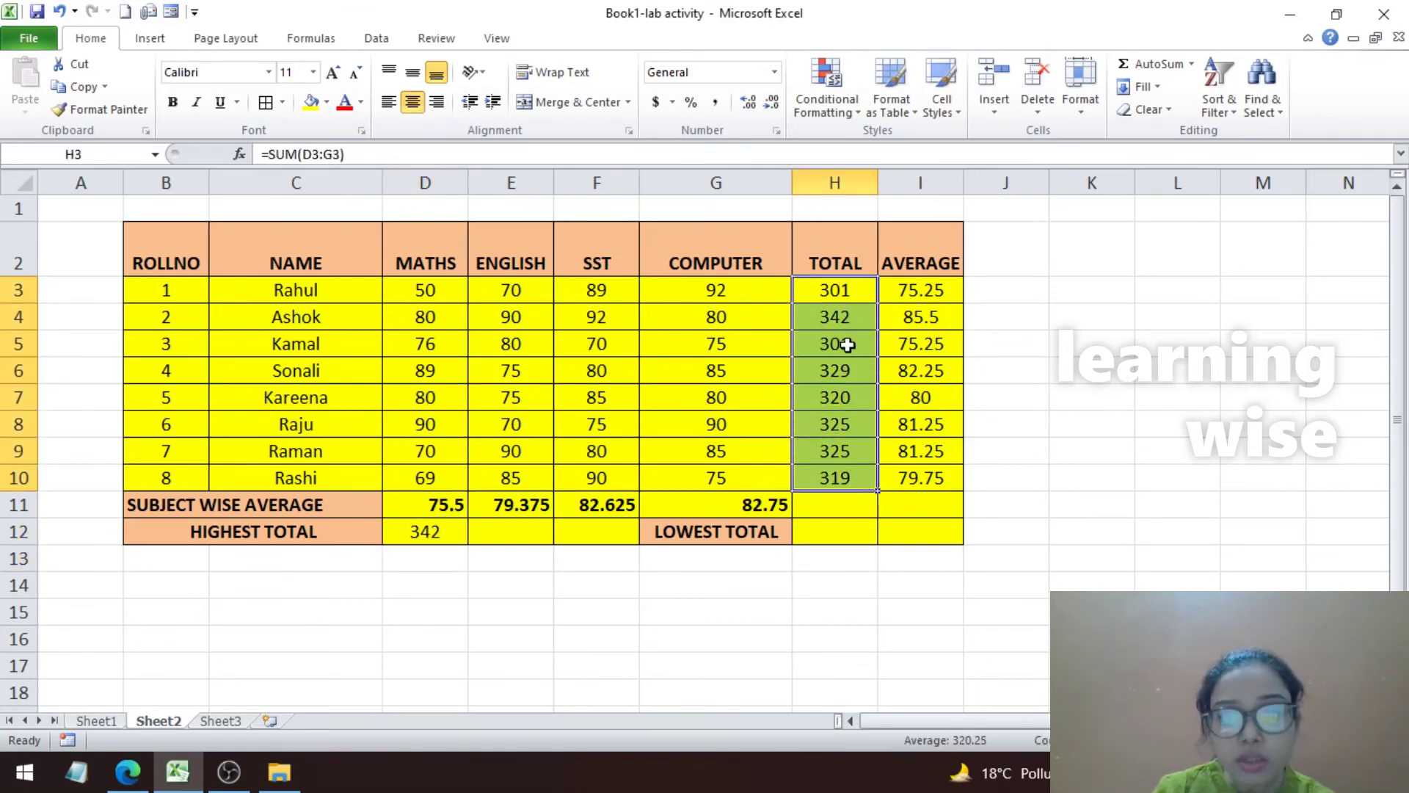
pyautogui.click(841, 319)
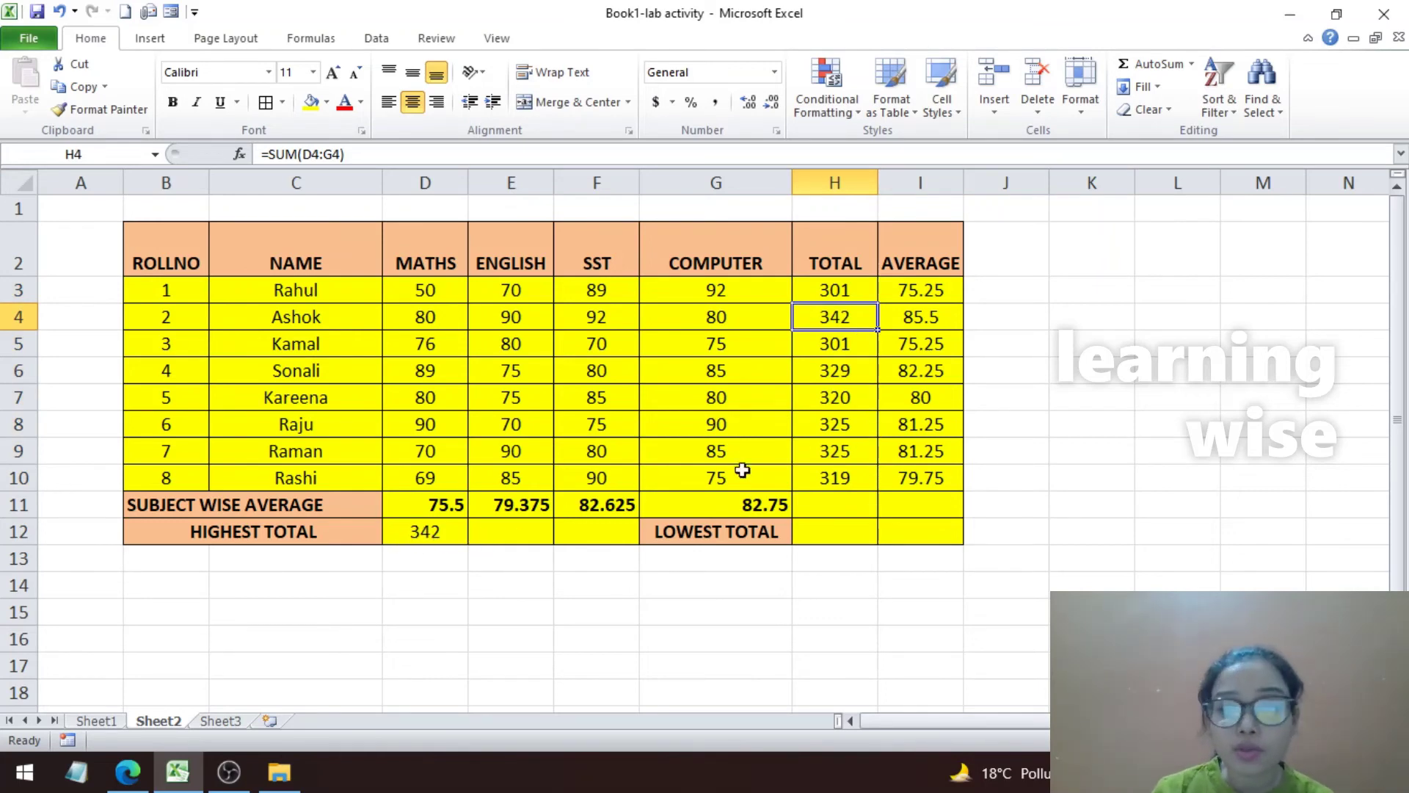
pyautogui.moveTo(842, 288); pyautogui.dragTo(844, 478)
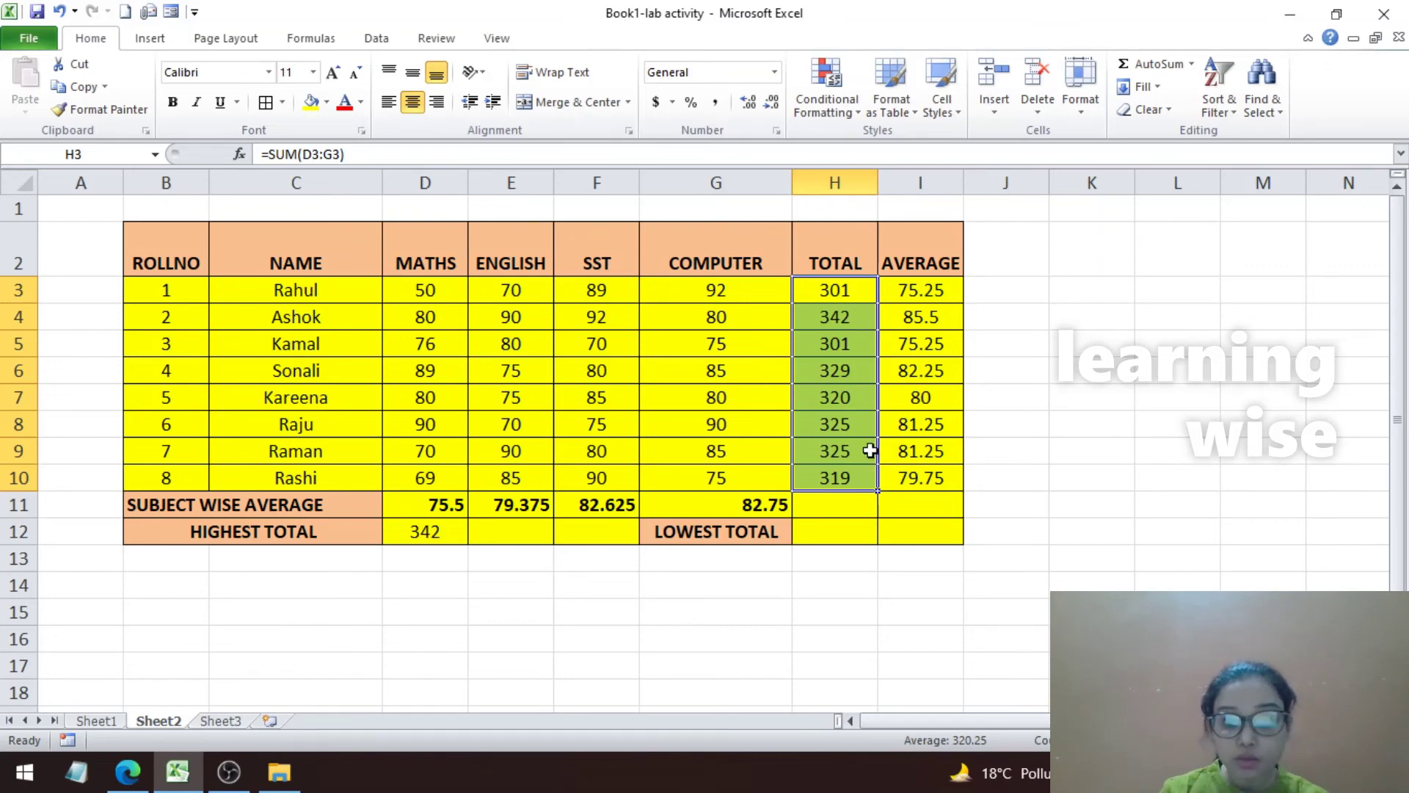
# Calculate the lowest total in H12 with the formula =MIN(H3,H4,H5,H6,H7,H8,H9,H10), referencing each student's total separately.
pyautogui.click(838, 532)
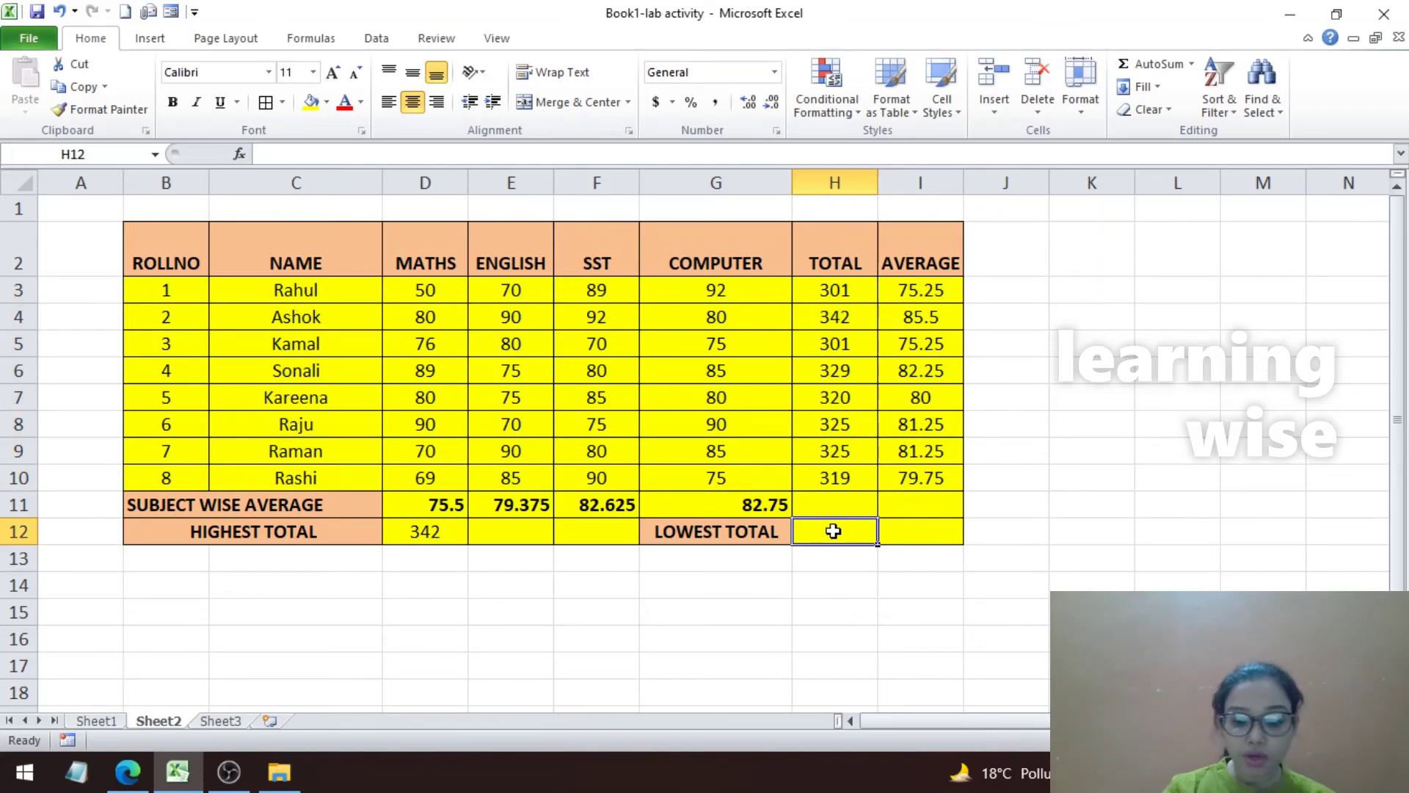
pyautogui.write('=')
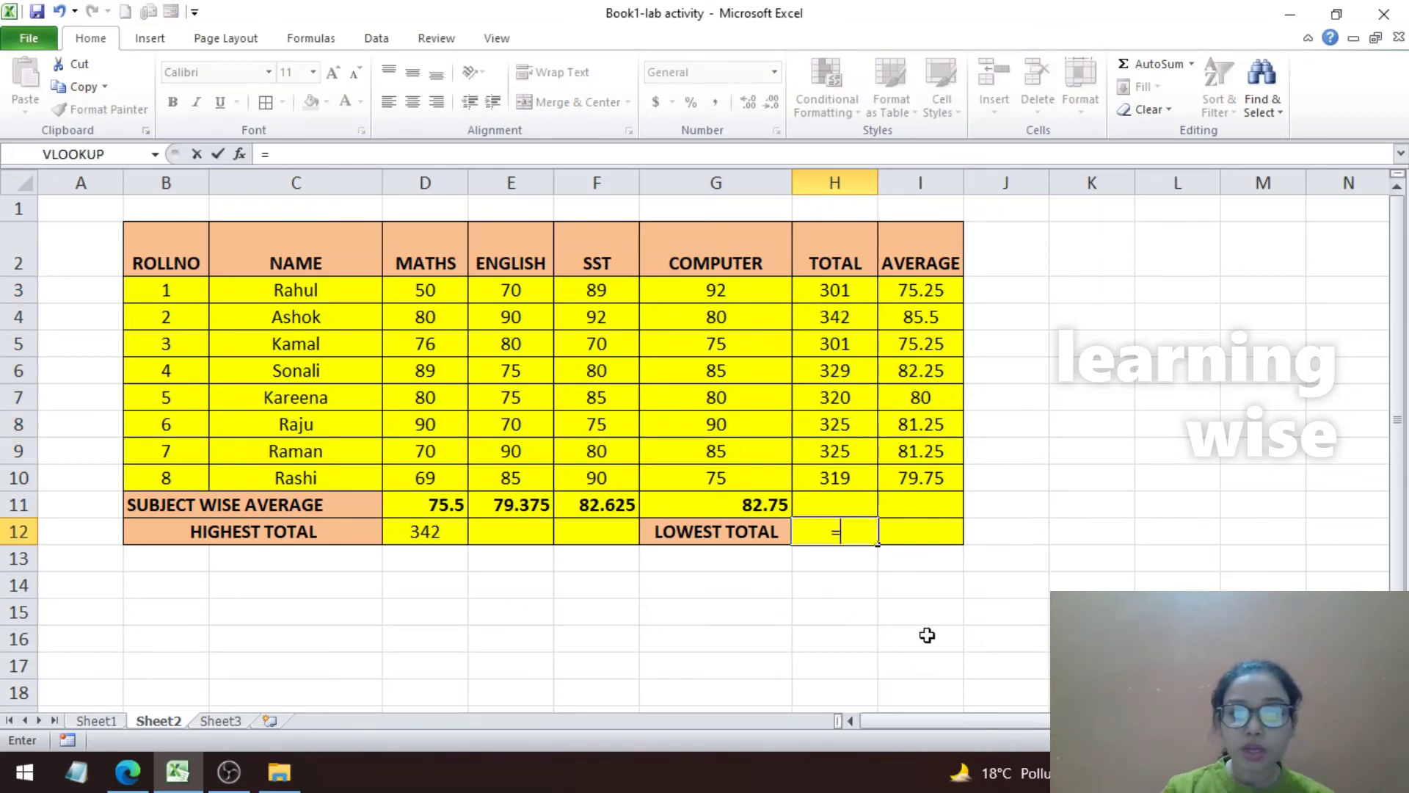
pyautogui.write('MIN')
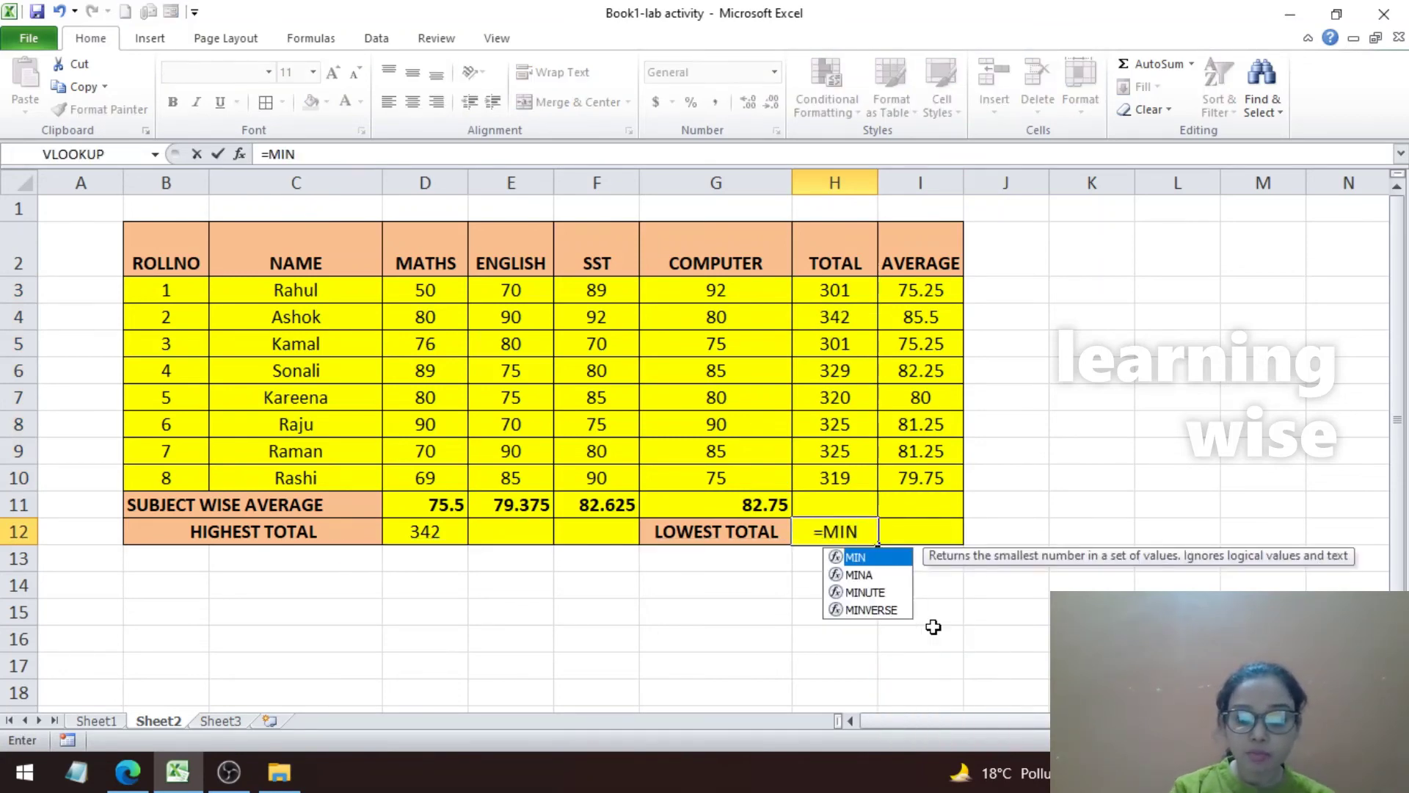
pyautogui.write('(')
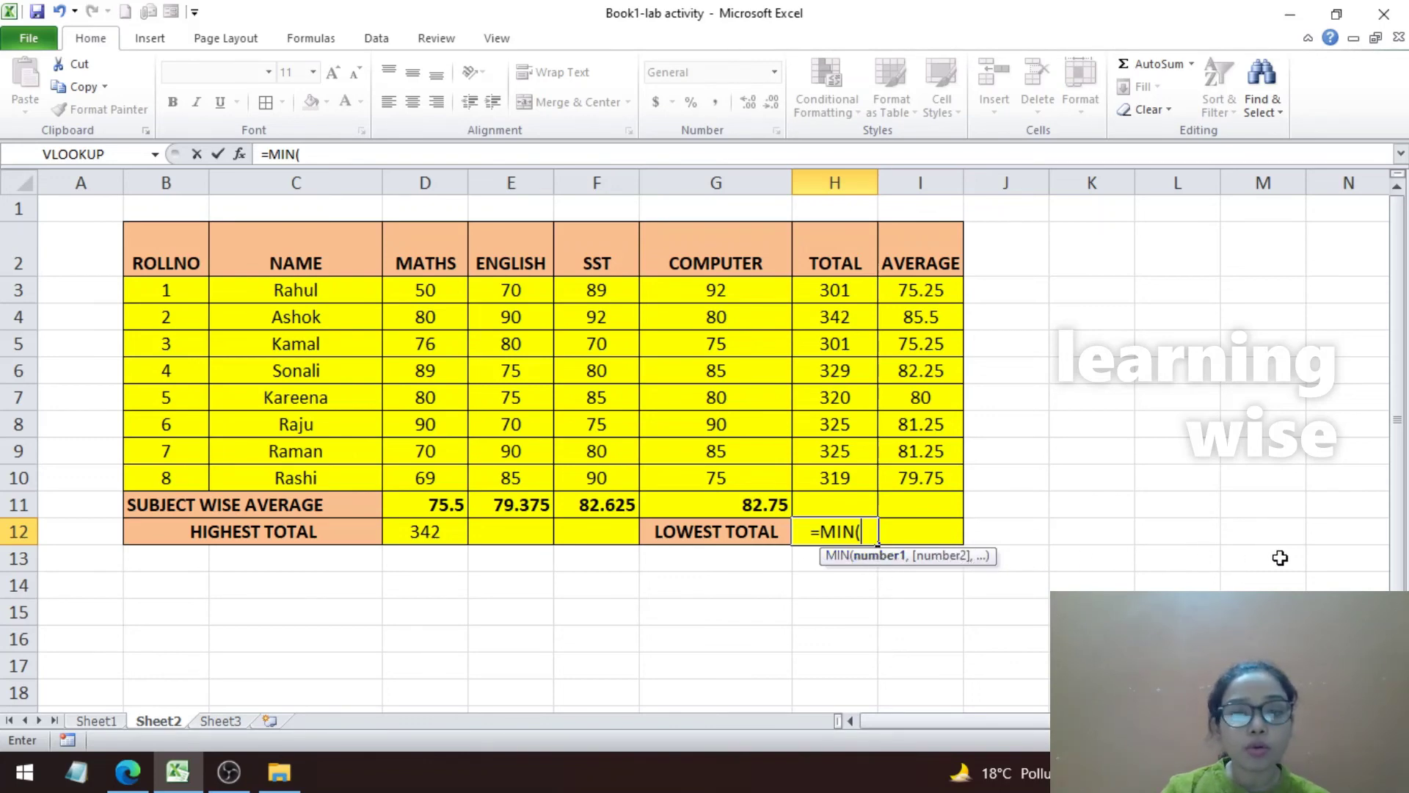
pyautogui.click(815, 291)
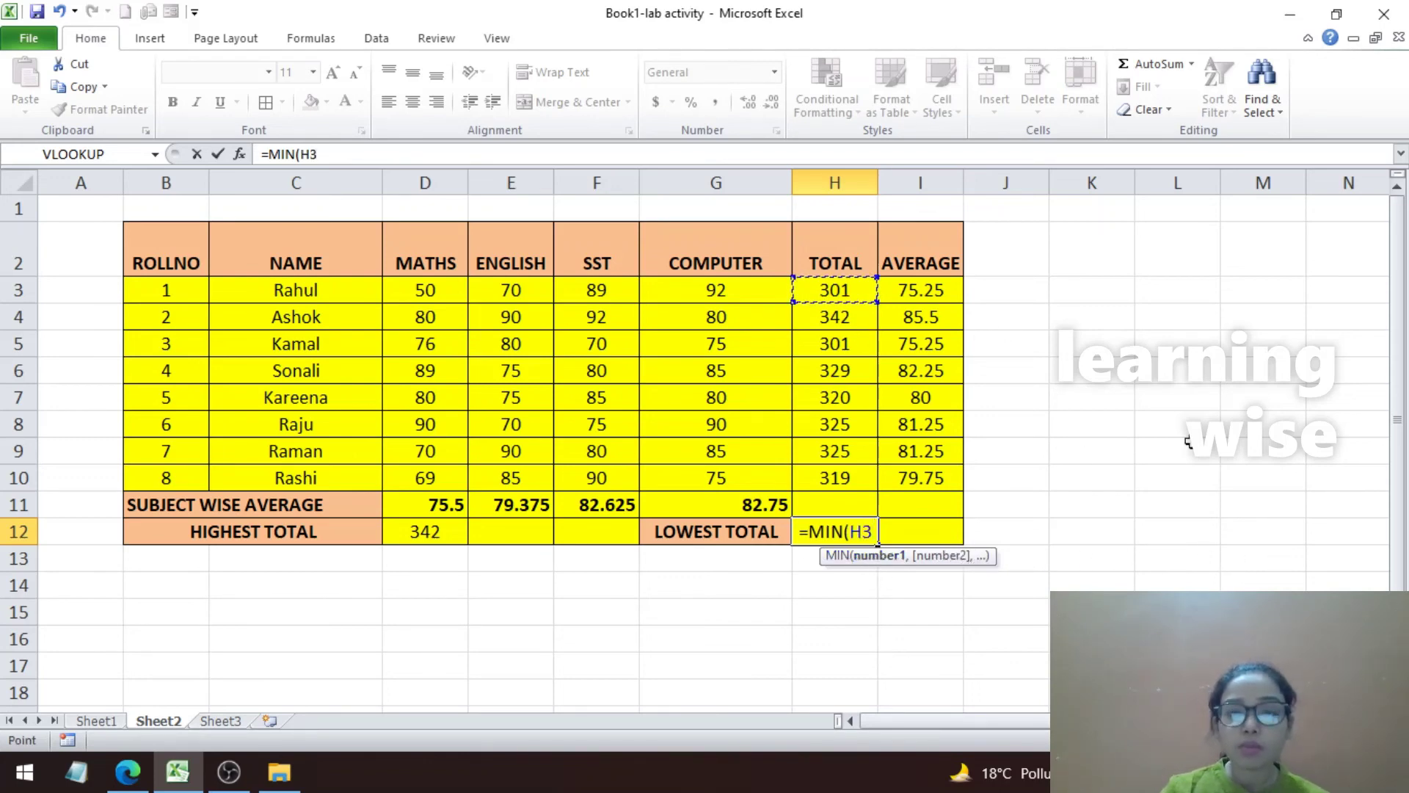
pyautogui.write(',')
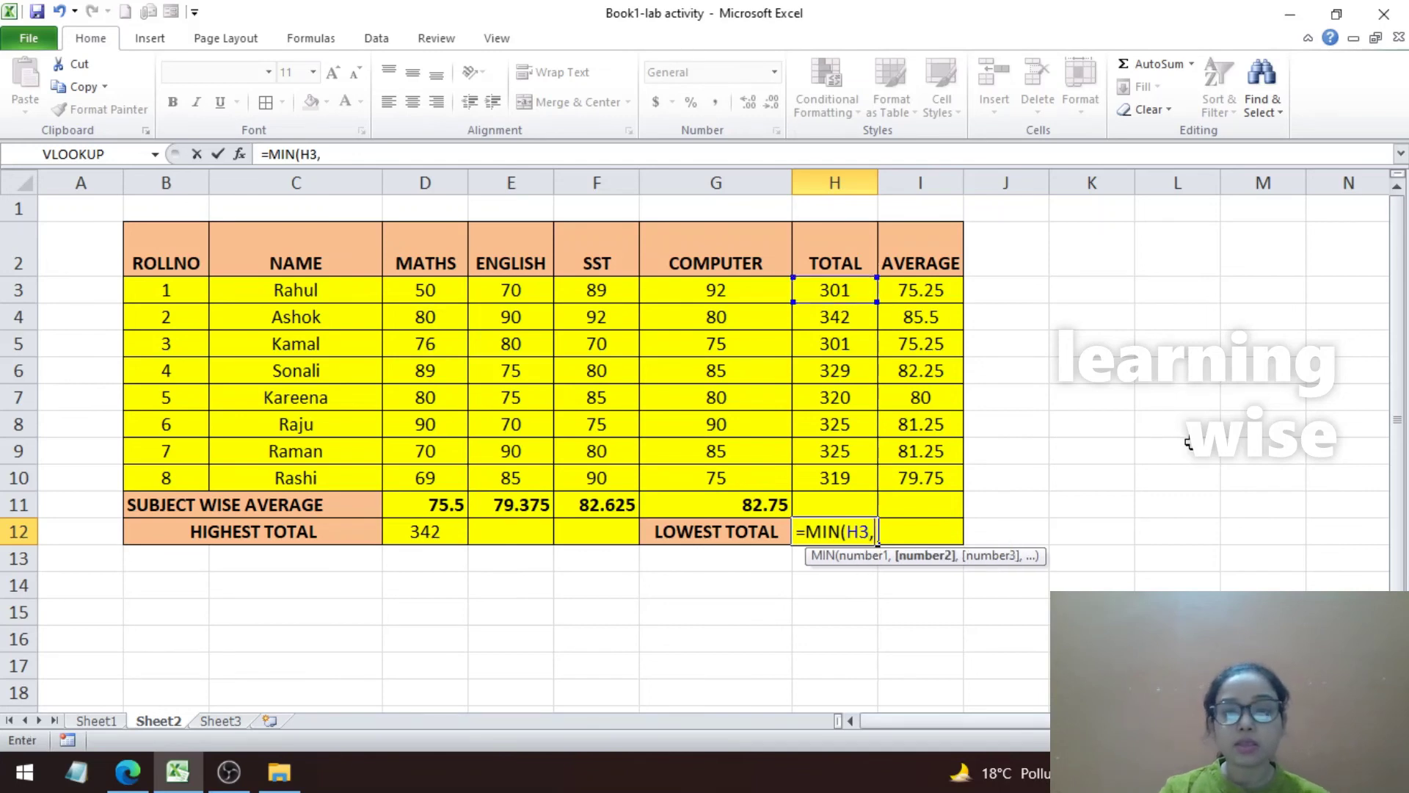
pyautogui.click(850, 317)
pyautogui.write(',')
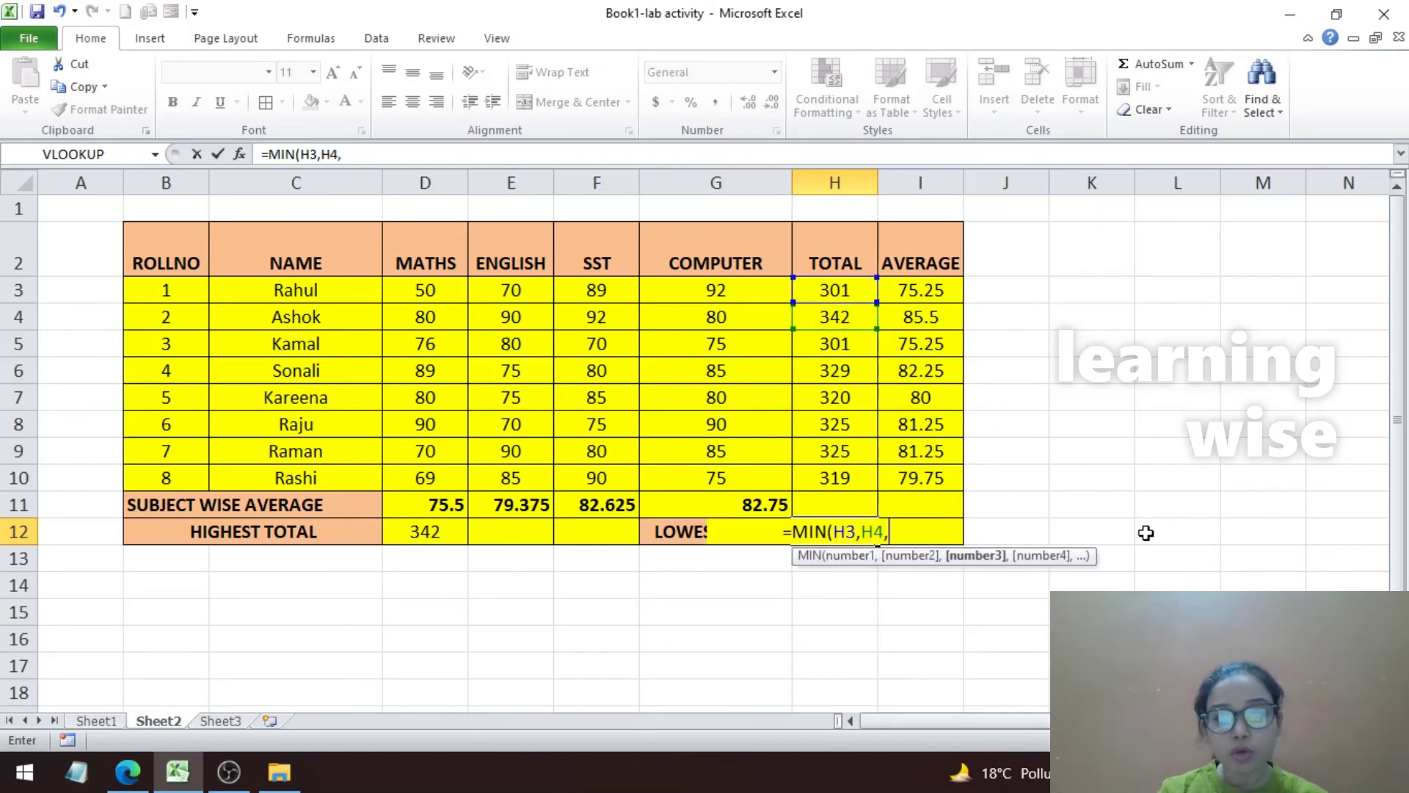
pyautogui.click(838, 344)
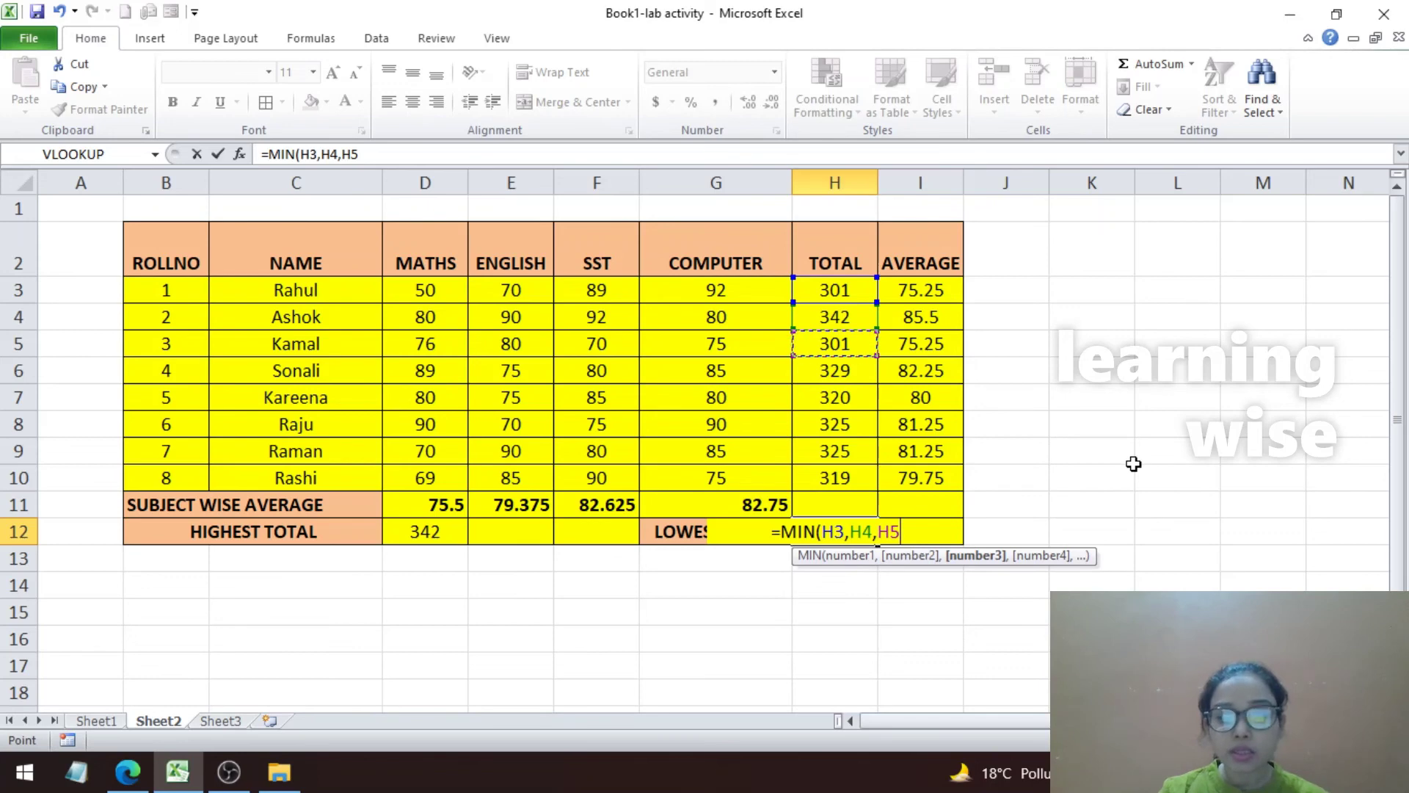
pyautogui.write(',')
pyautogui.click(871, 368)
pyautogui.write(',')
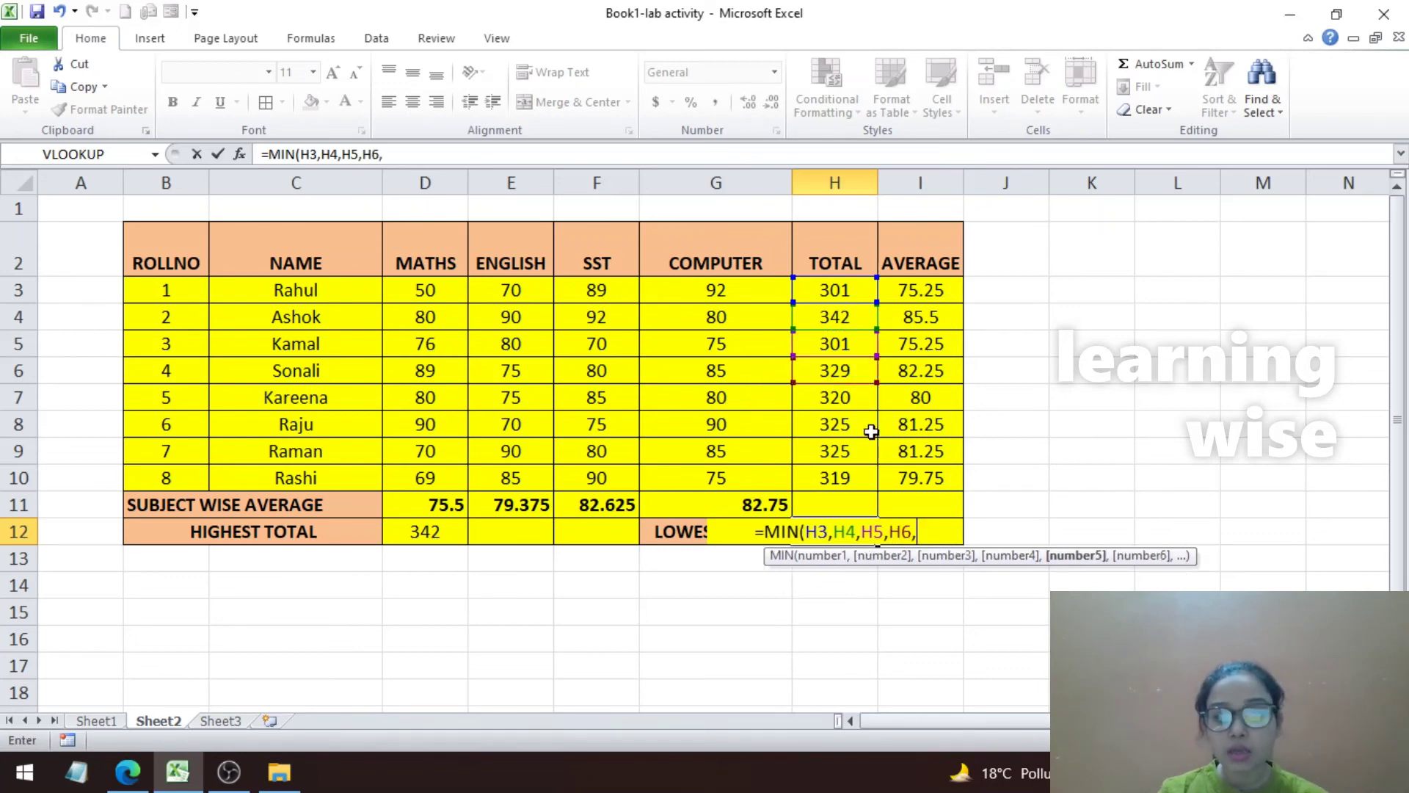
pyautogui.click(844, 397)
pyautogui.write(',')
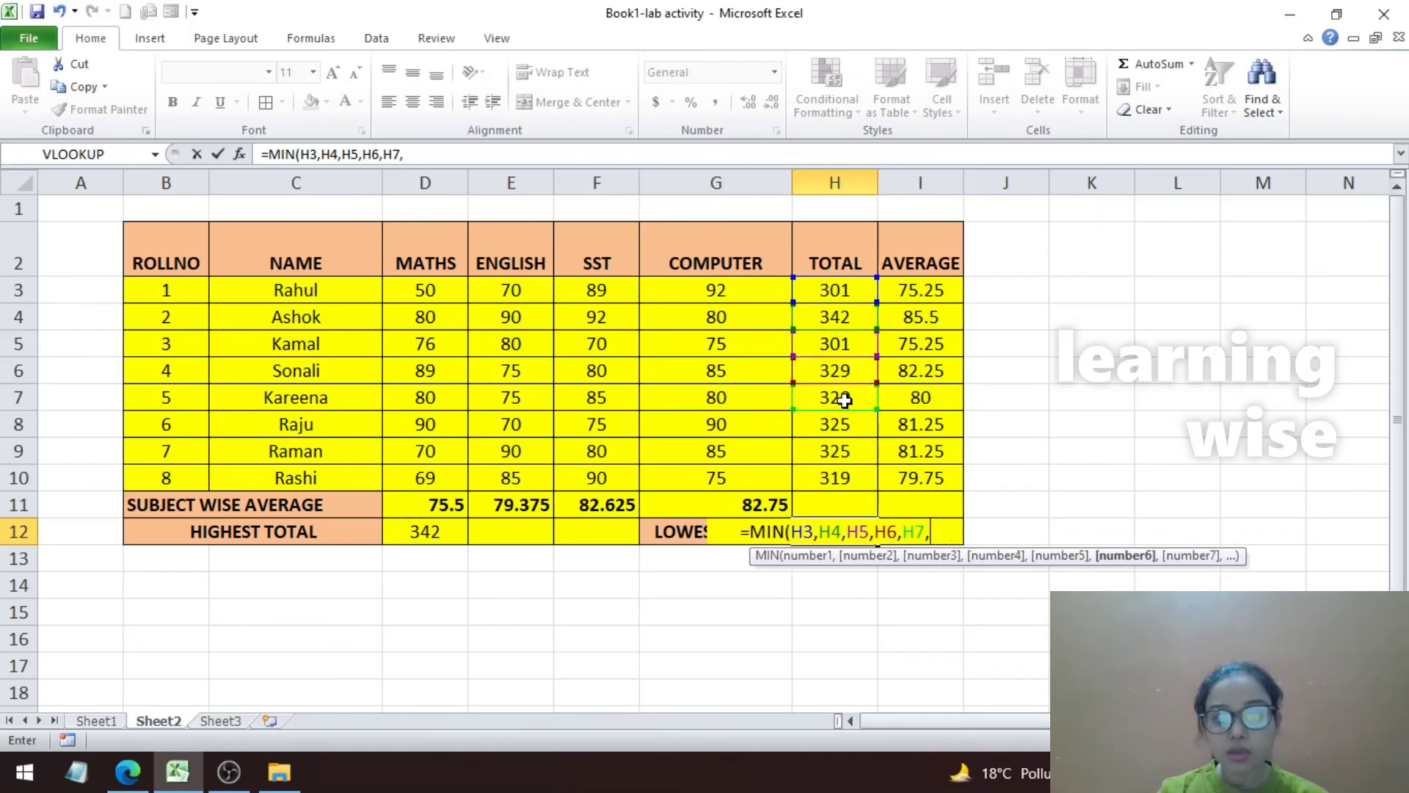
pyautogui.click(841, 423)
pyautogui.write(',')
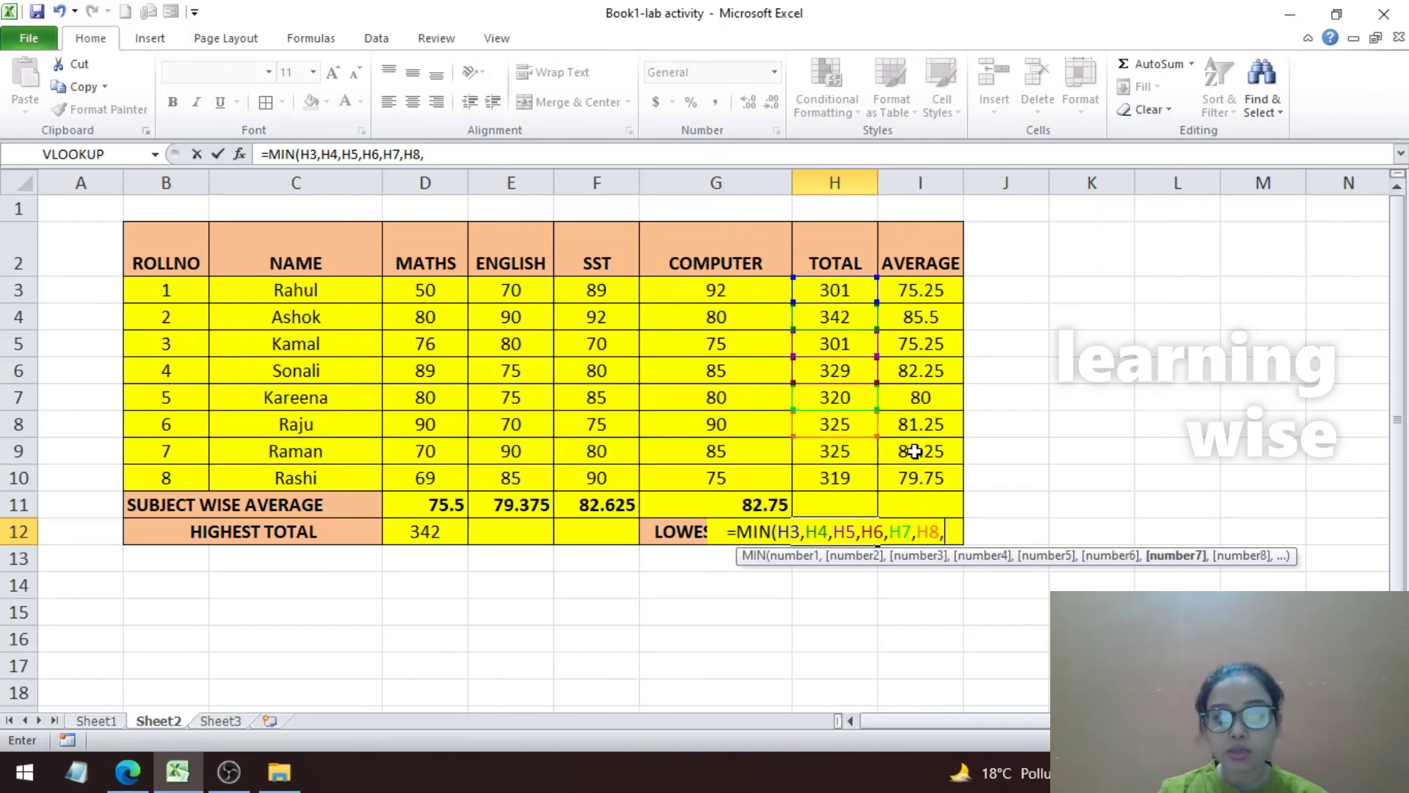
pyautogui.click(823, 444)
pyautogui.write(',')
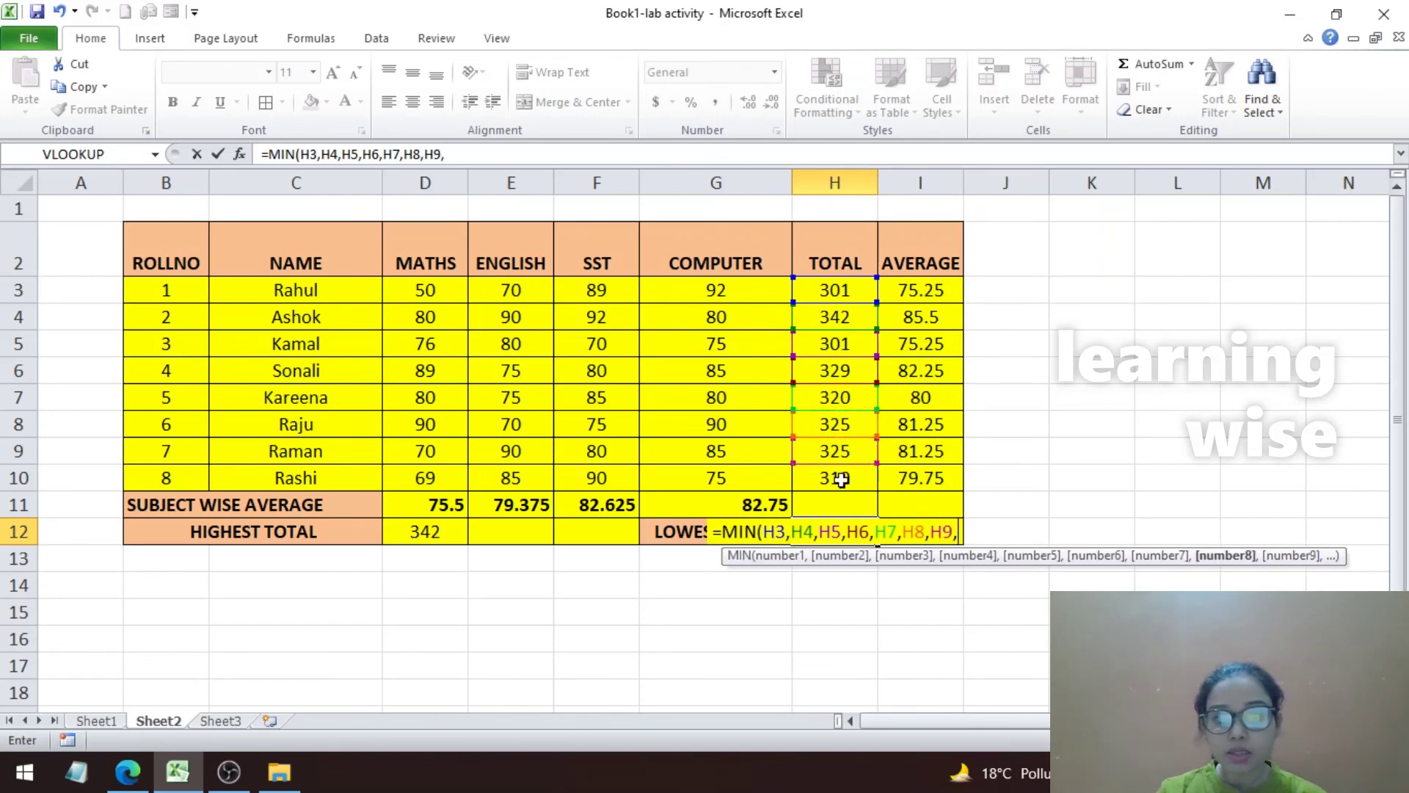
pyautogui.click(845, 480)
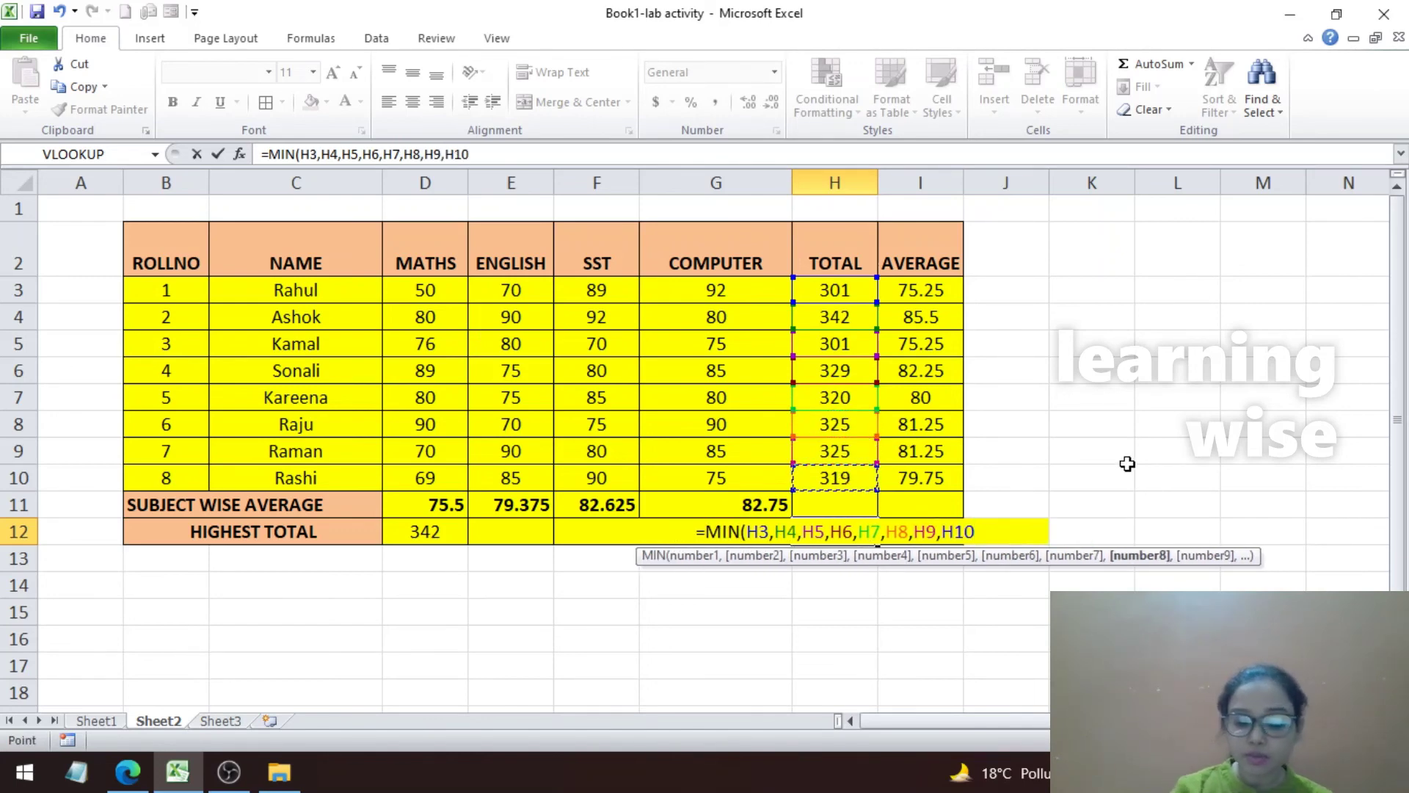
pyautogui.write(')')
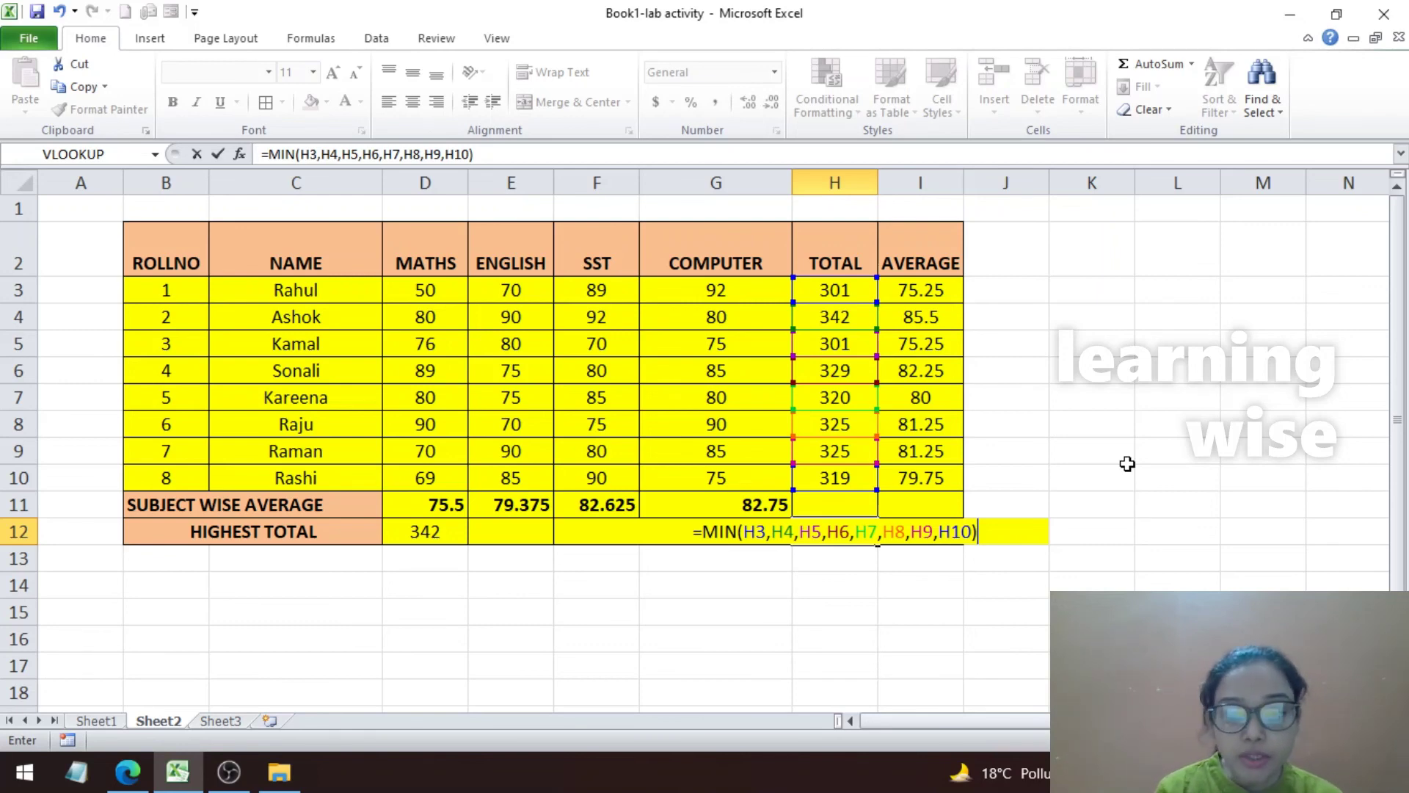
pyautogui.press('Return')
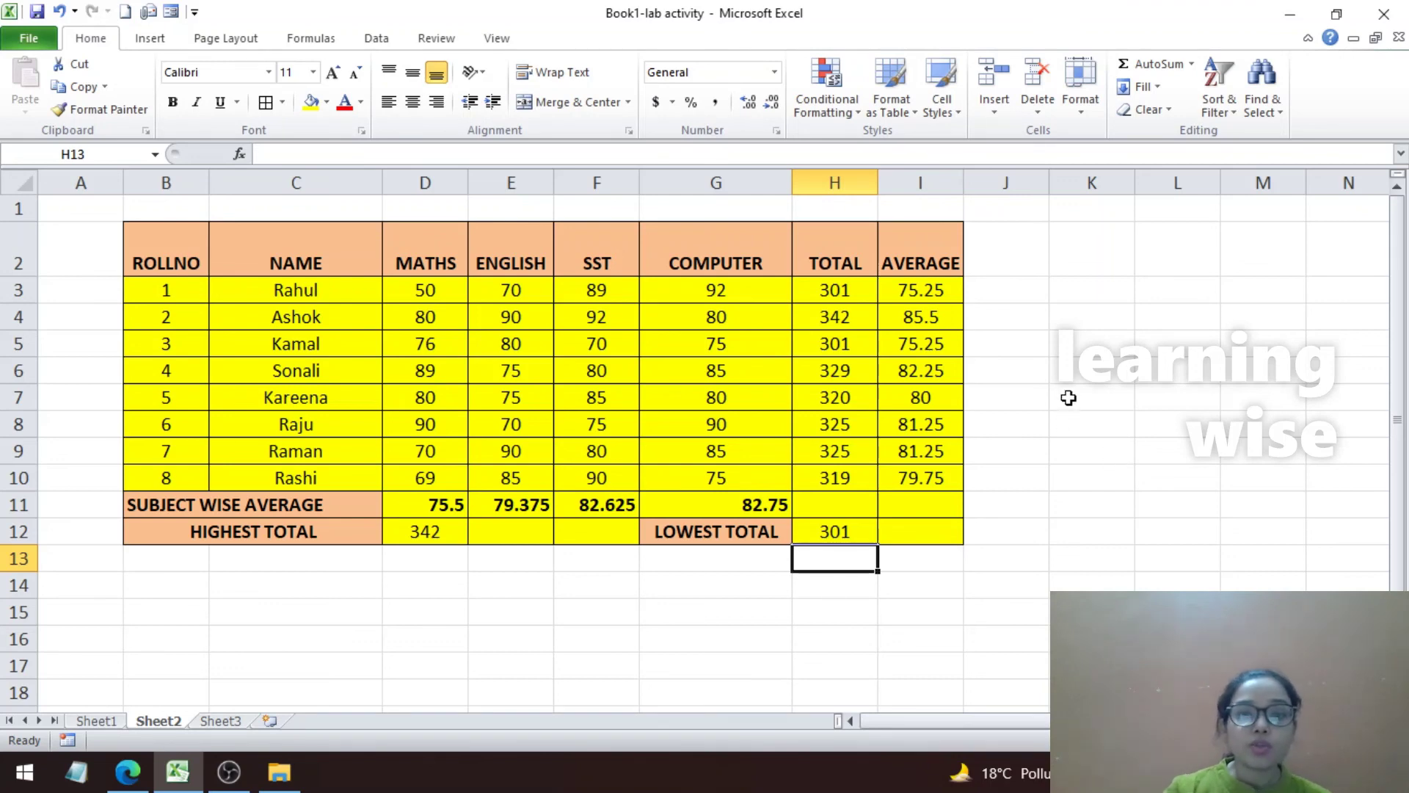
pyautogui.click(1066, 397)
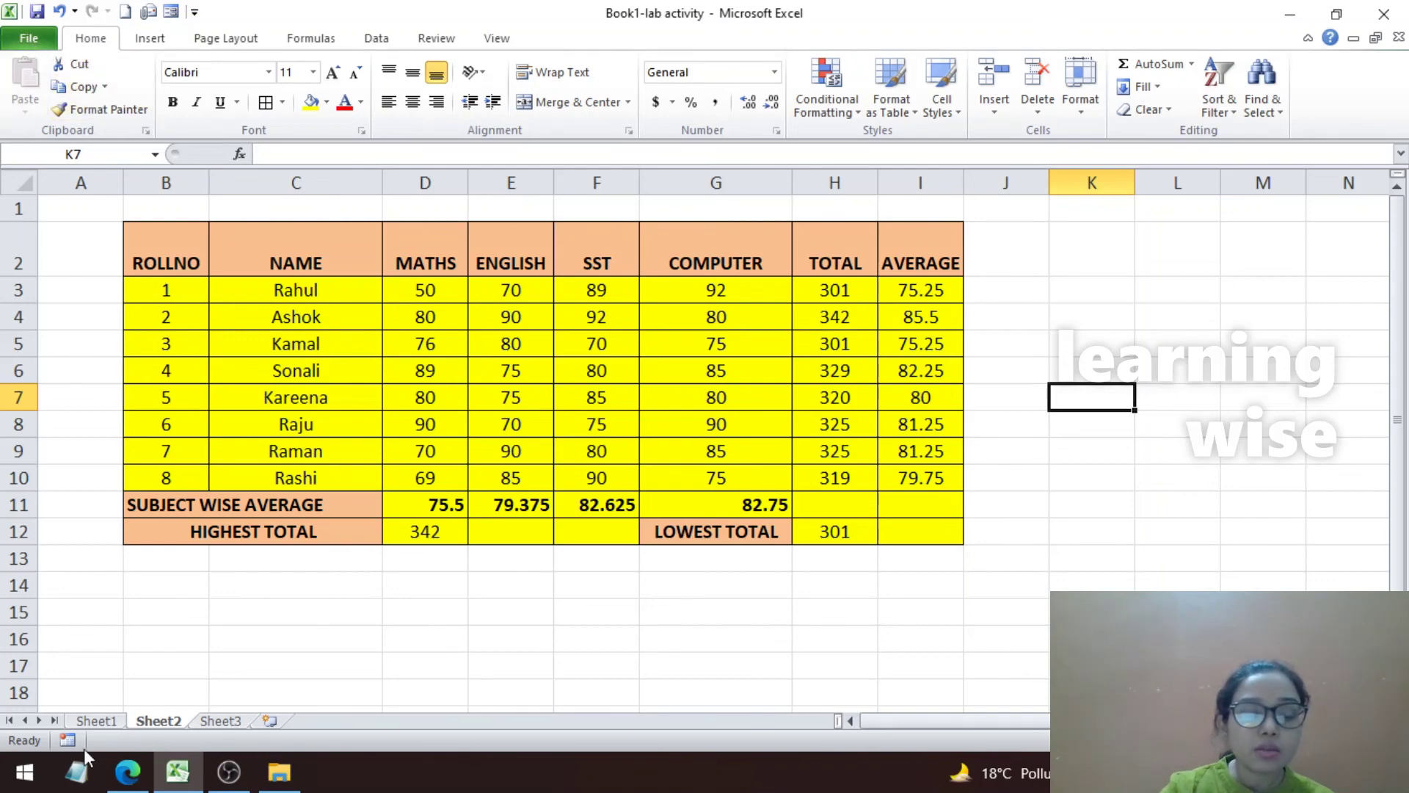
# Switch to the Class-6 Computer e-book PDF, read the instruction on saving the worksheet, and return to the Excel workbook.
pyautogui.click(128, 771)
pyautogui.click(293, 683)
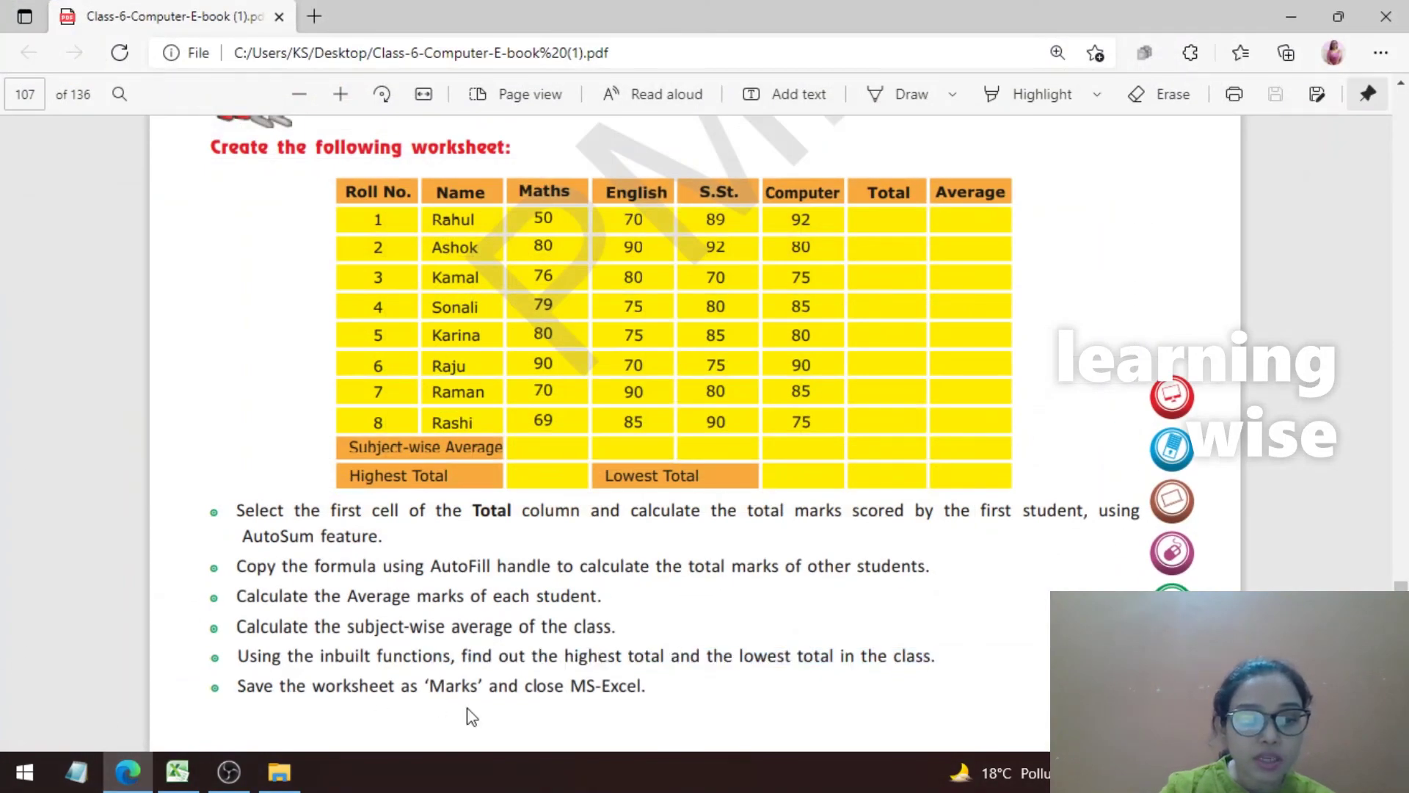
pyautogui.click(1291, 16)
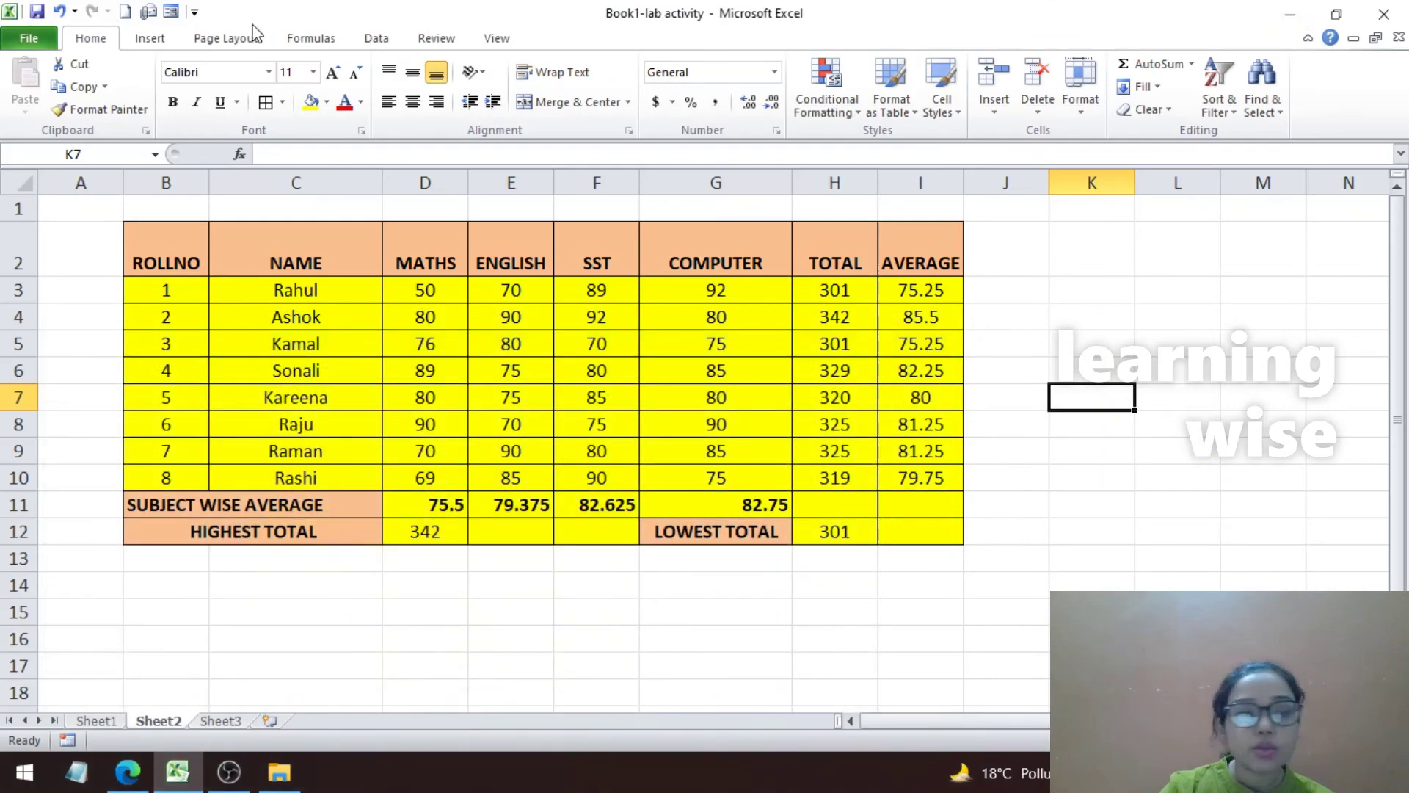
# Save a copy of the workbook to the Desktop as an Excel Workbook named MARKS.
pyautogui.click(33, 48)
pyautogui.click(62, 102)
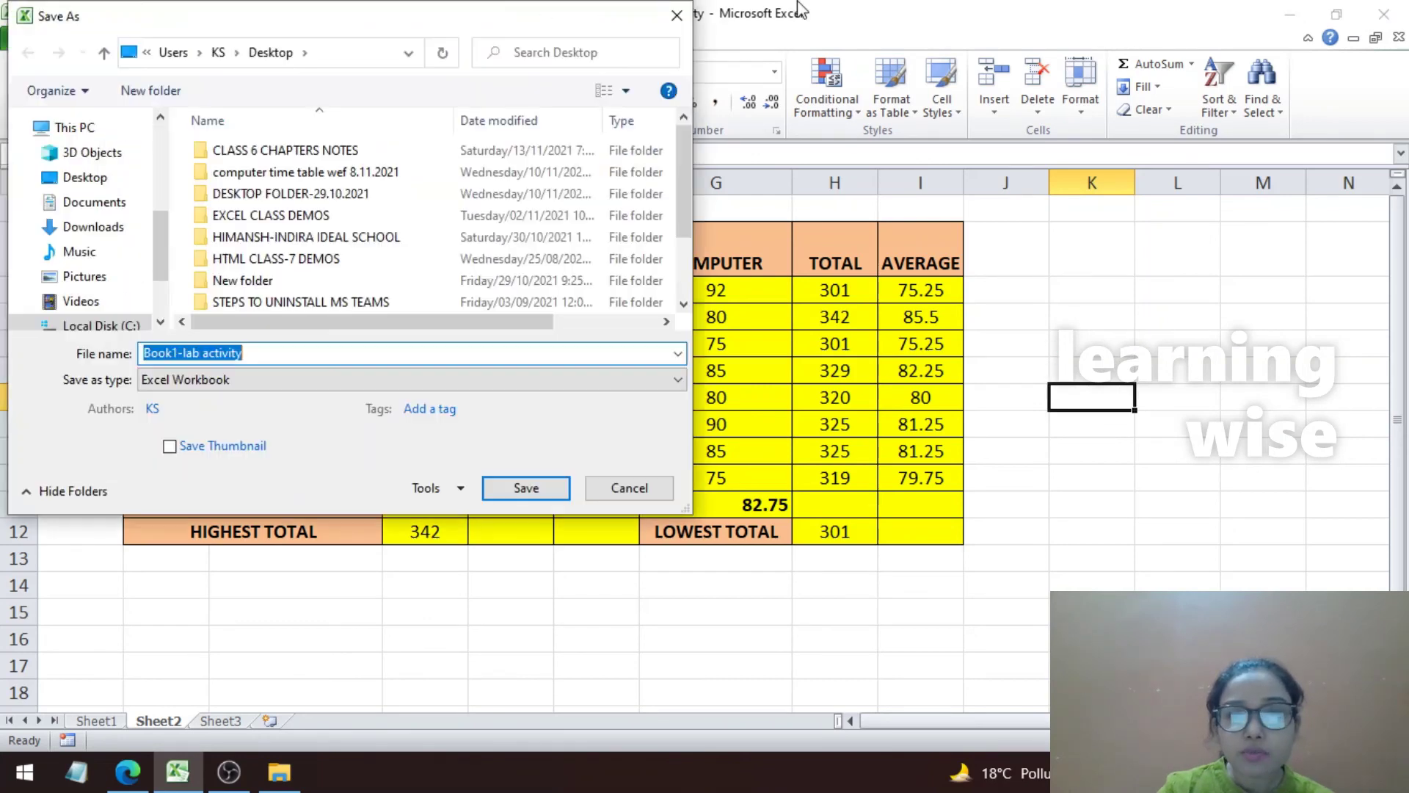
pyautogui.moveTo(391, 21); pyautogui.dragTo(746, 20)
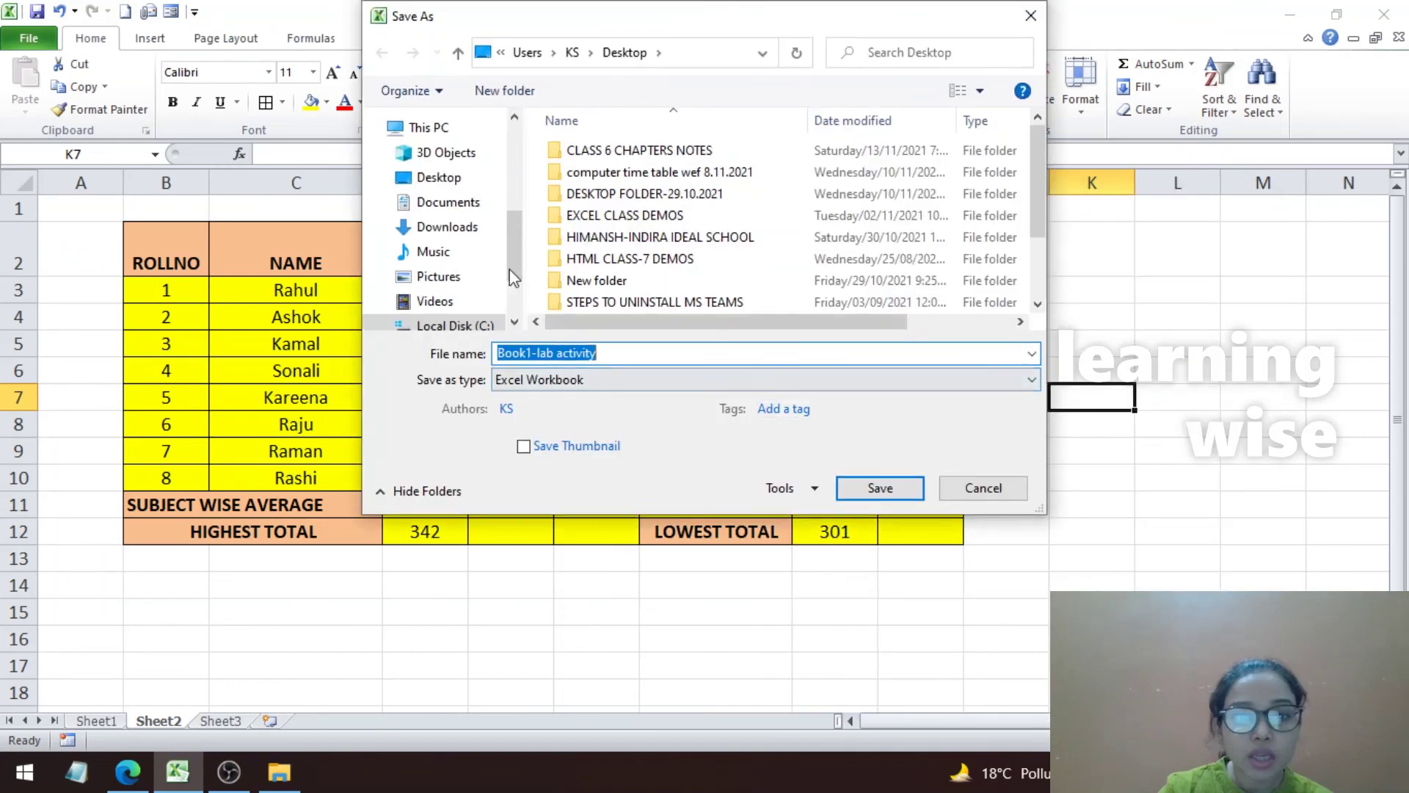
pyautogui.click(436, 181)
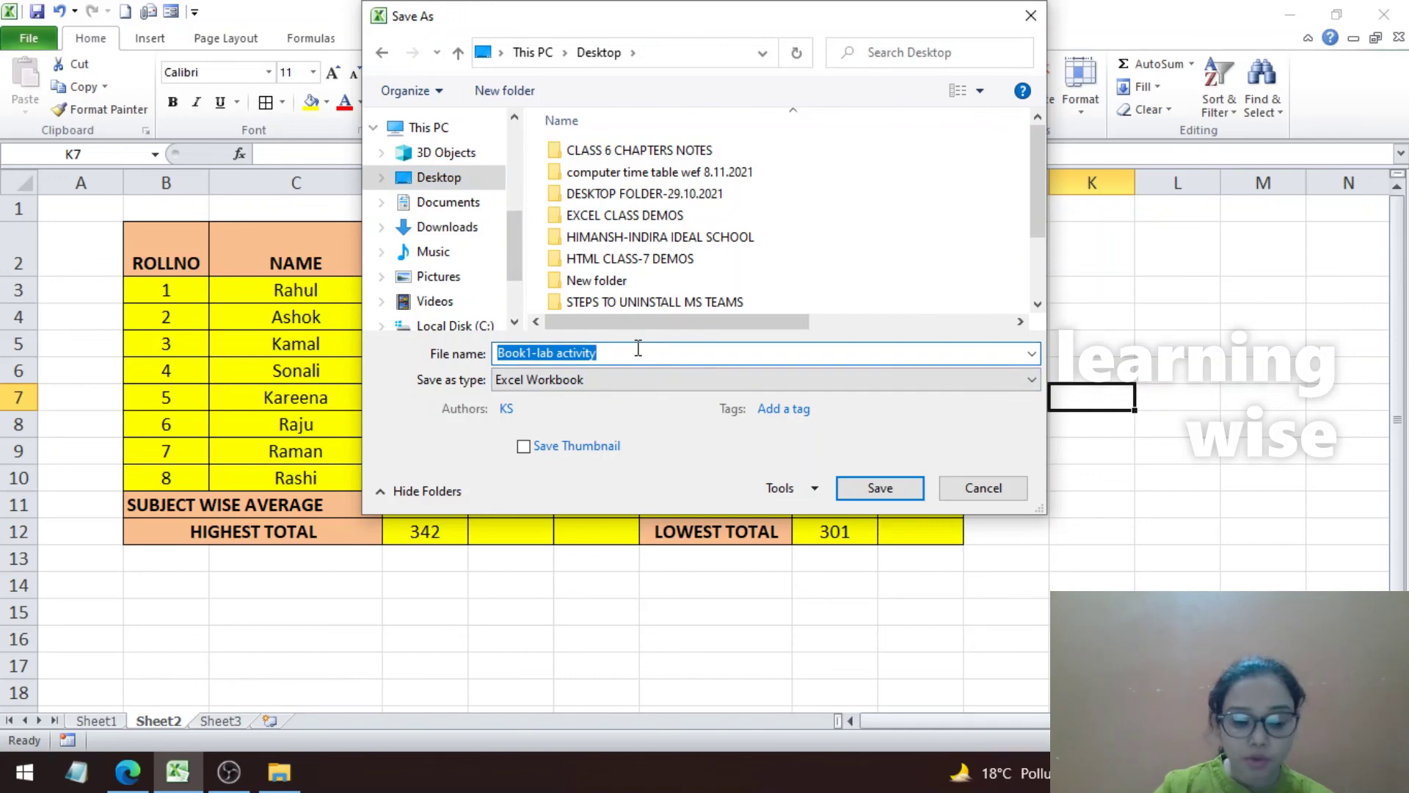
pyautogui.write('MARKS')
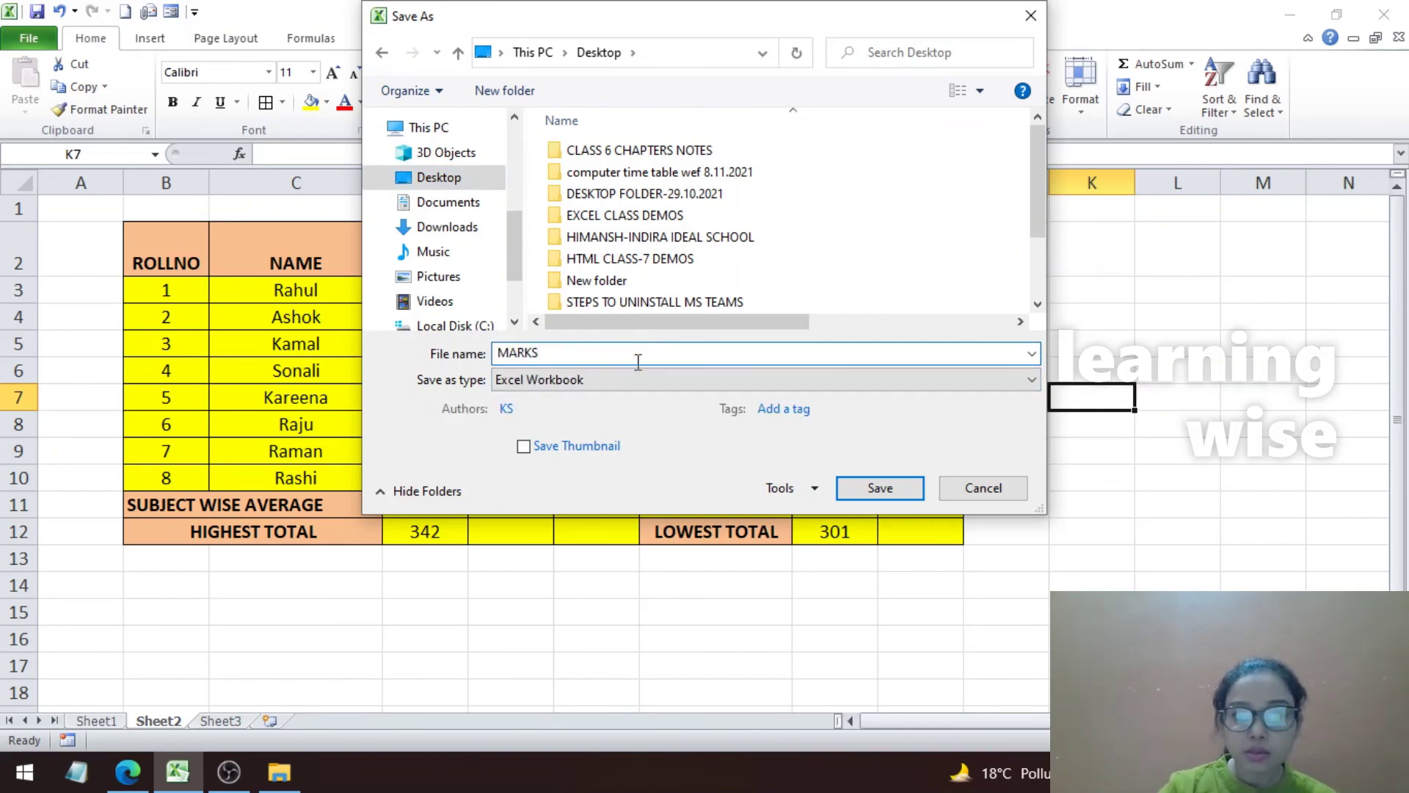
pyautogui.click(890, 489)
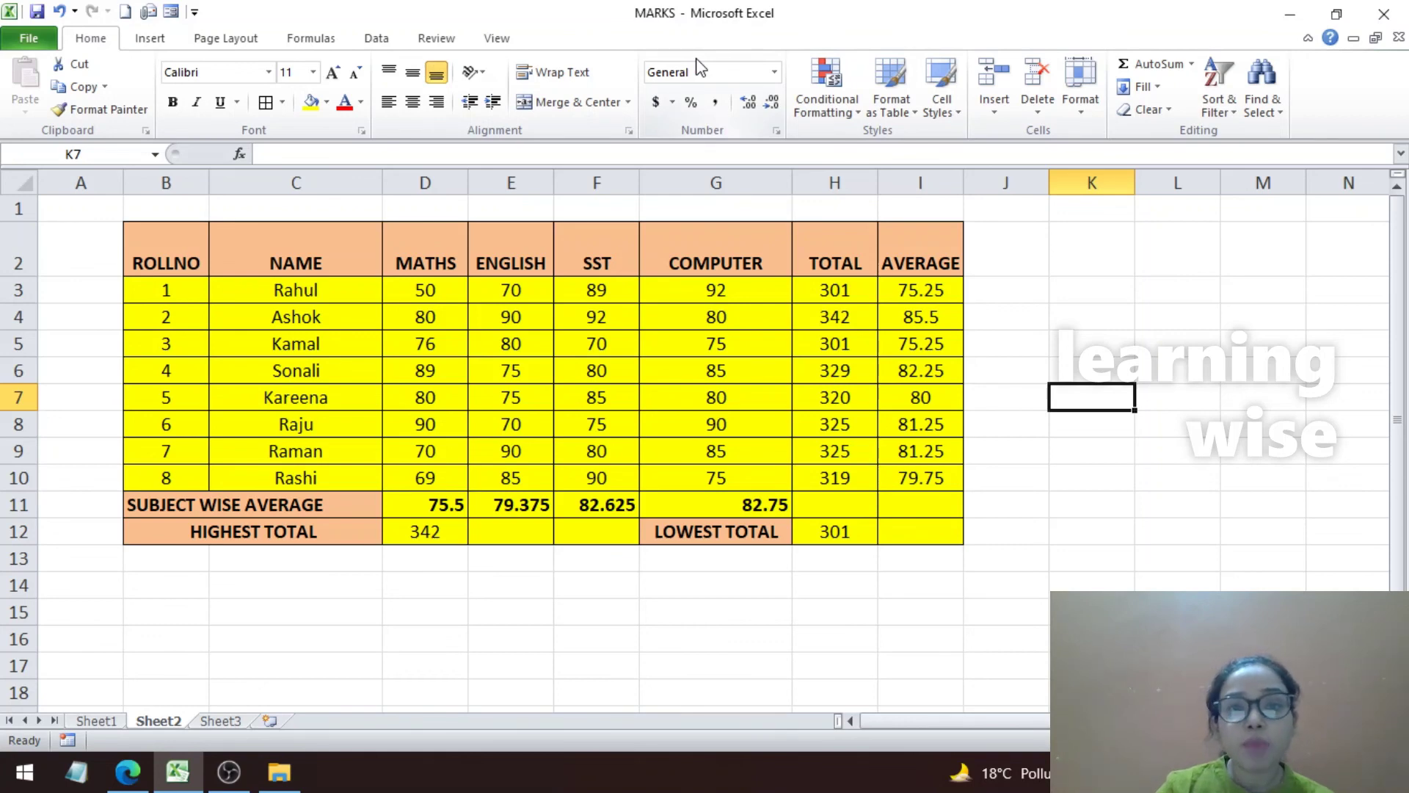
pyautogui.click(951, 533)
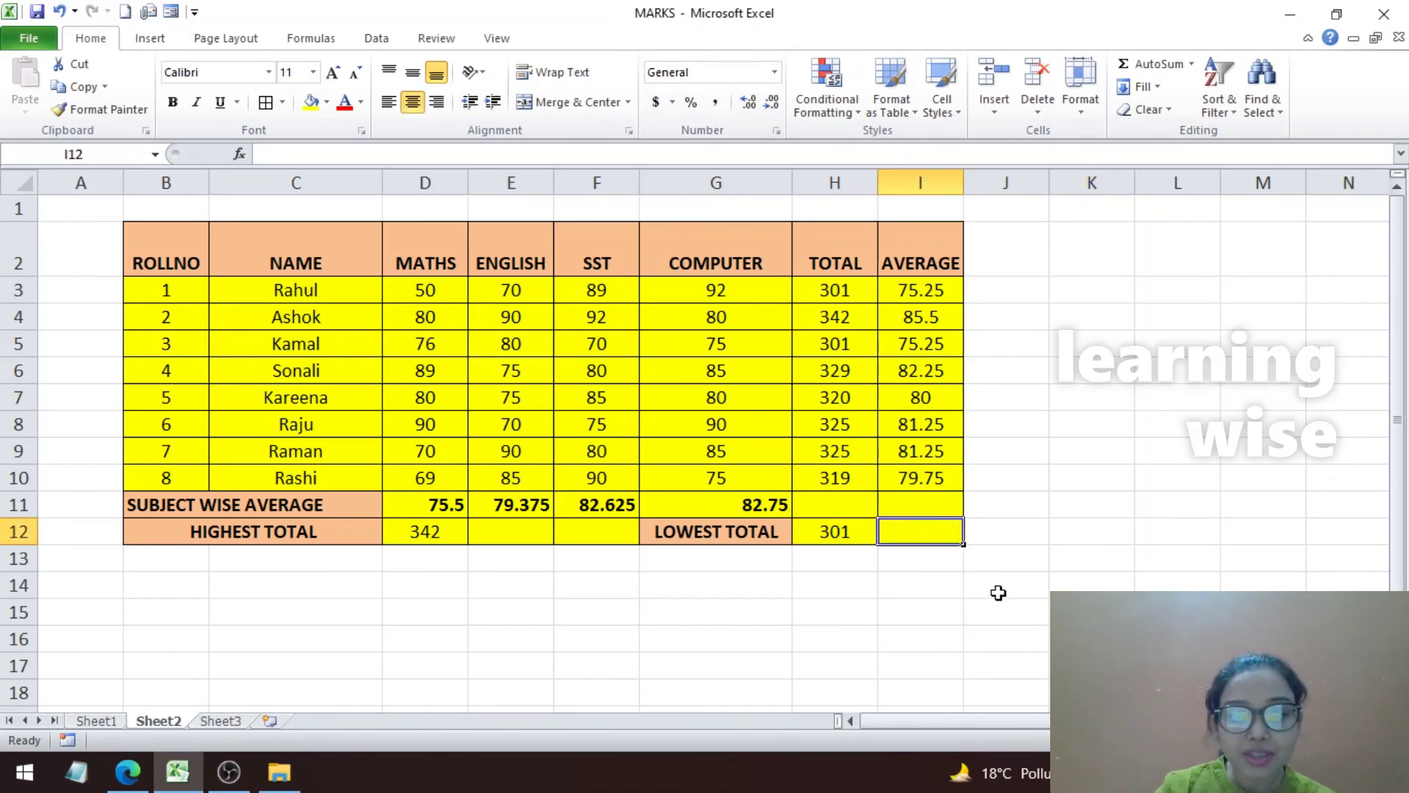